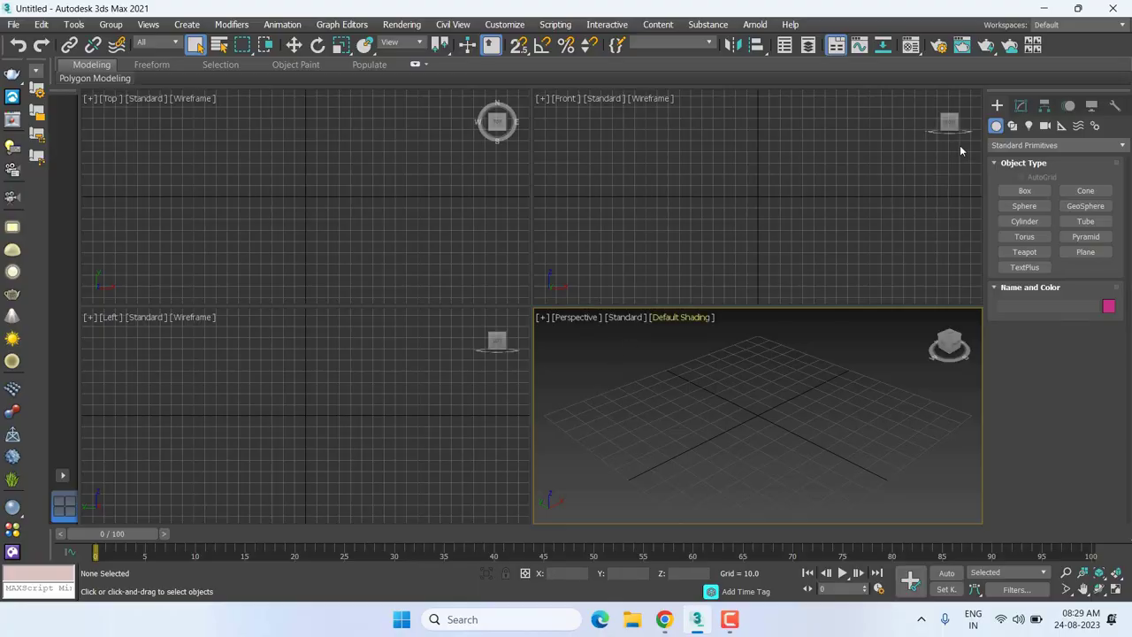
# Switch the Create panel from Standard Primitives to the Splines shape category.
pyautogui.click(1013, 125)
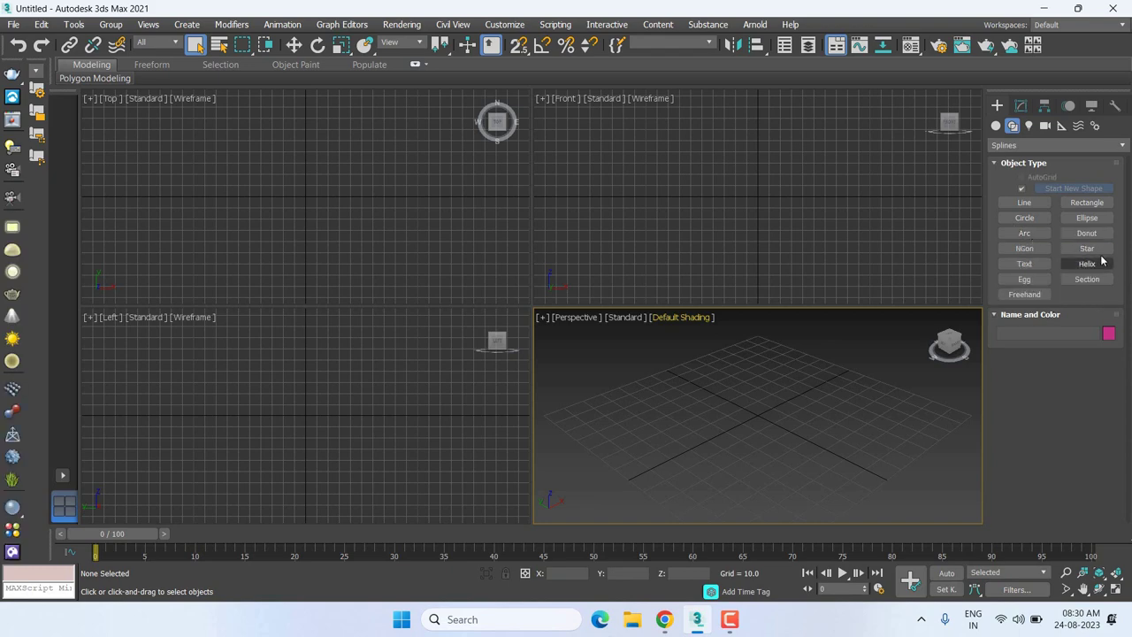
# Draw a donut spline in the Top viewport with Radius 1 85.52 and Radius 2 60.484.
pyautogui.click(1087, 233)
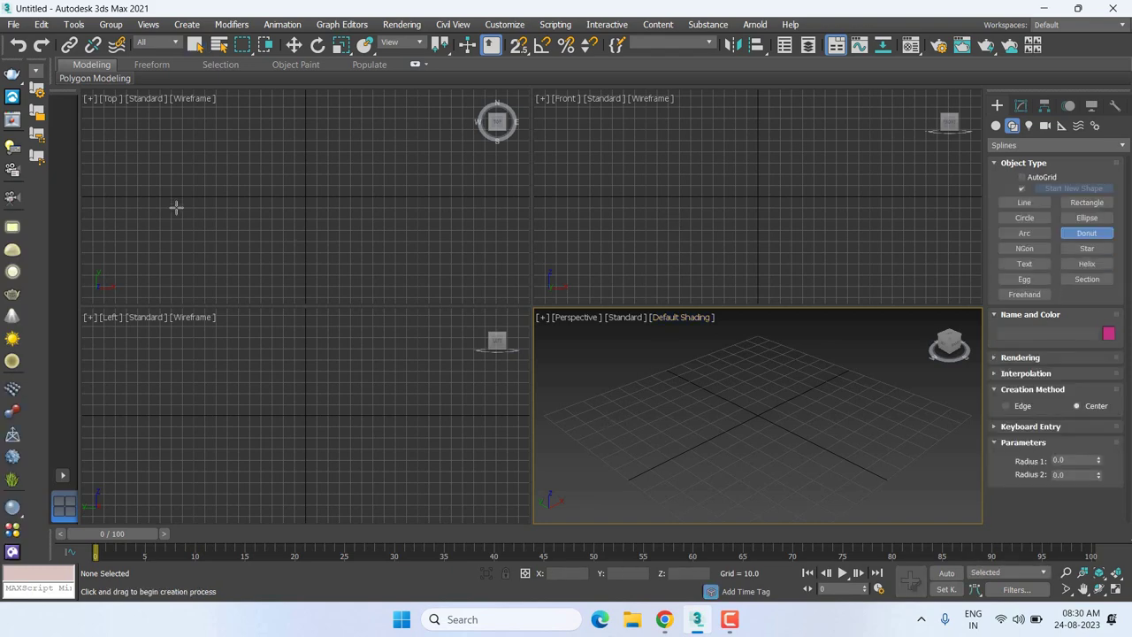
pyautogui.click(301, 224)
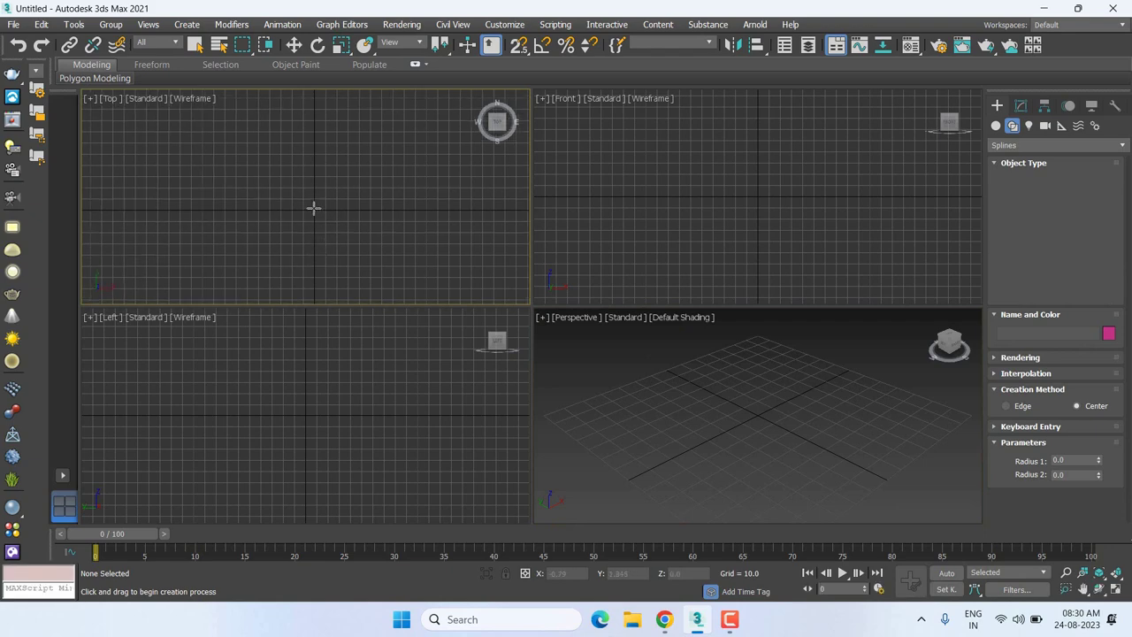
pyautogui.moveTo(313, 208); pyautogui.dragTo(377, 137)
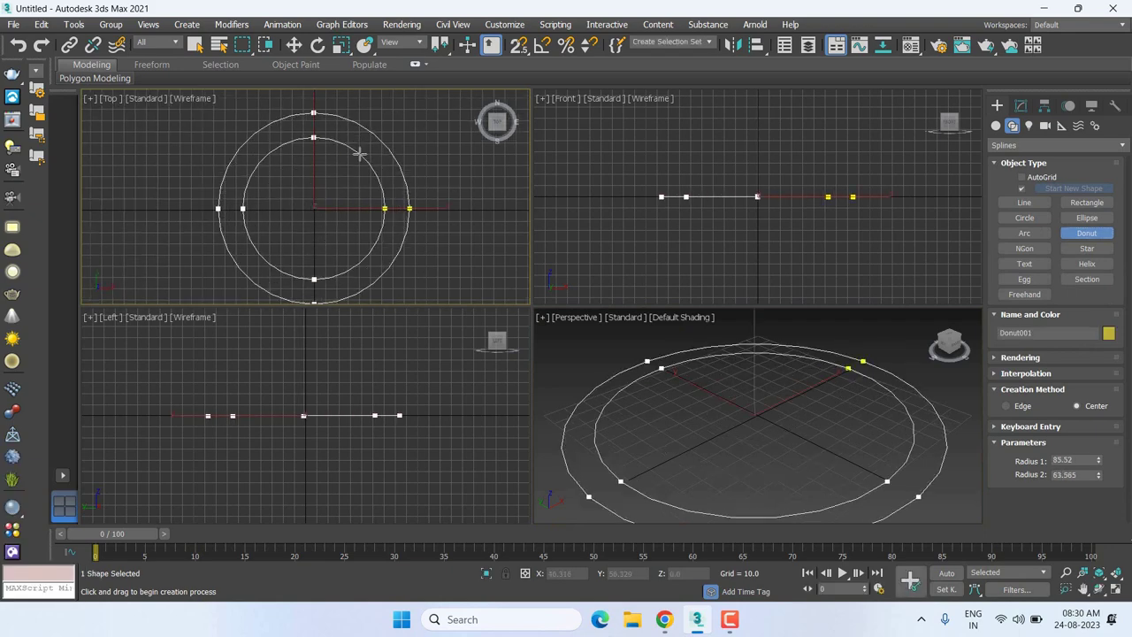
pyautogui.click(359, 158)
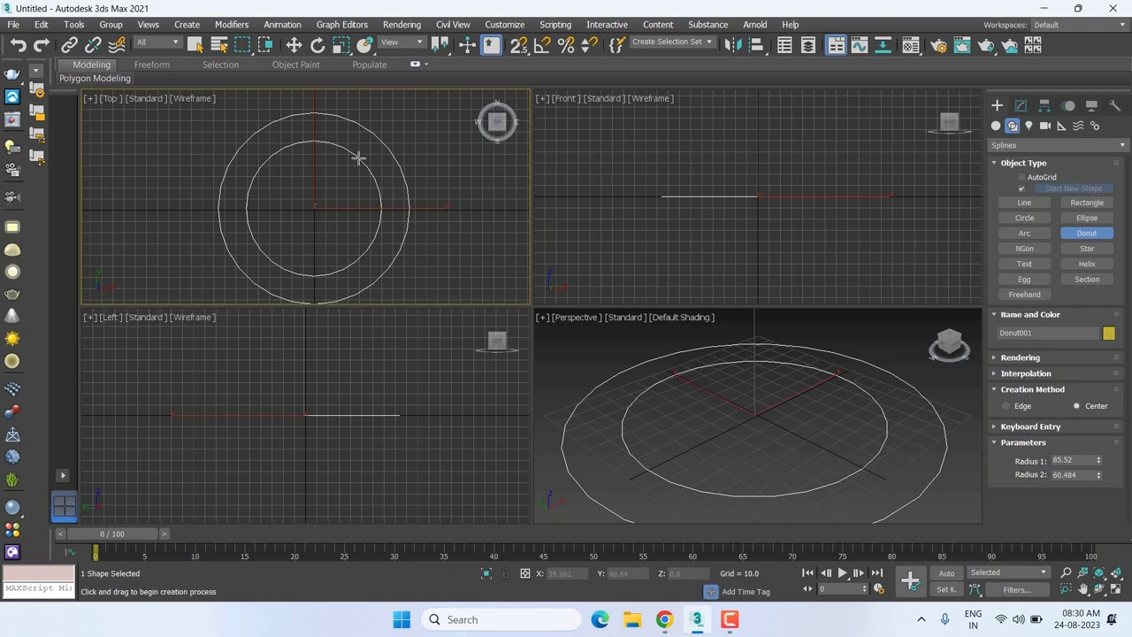
pyautogui.rightClick(358, 158)
# Maximize the Perspective viewport and bring up Donut001's parameters in the Modify panel.
pyautogui.click(766, 381)
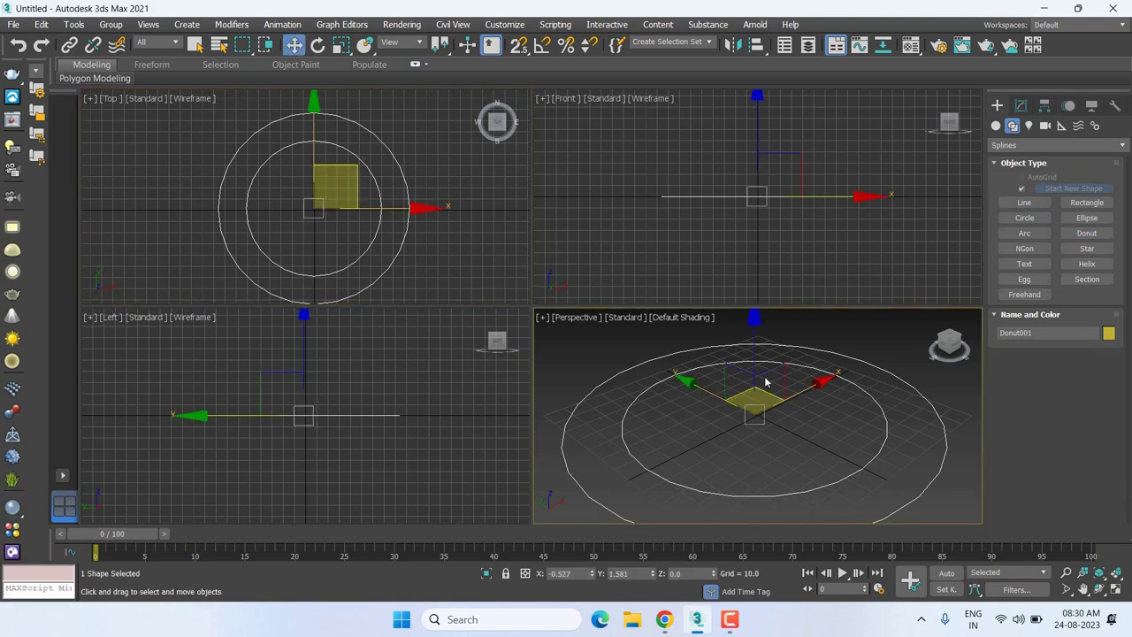
pyautogui.hotkey('alt', 'w')
pyautogui.scroll(-5, 766, 382)
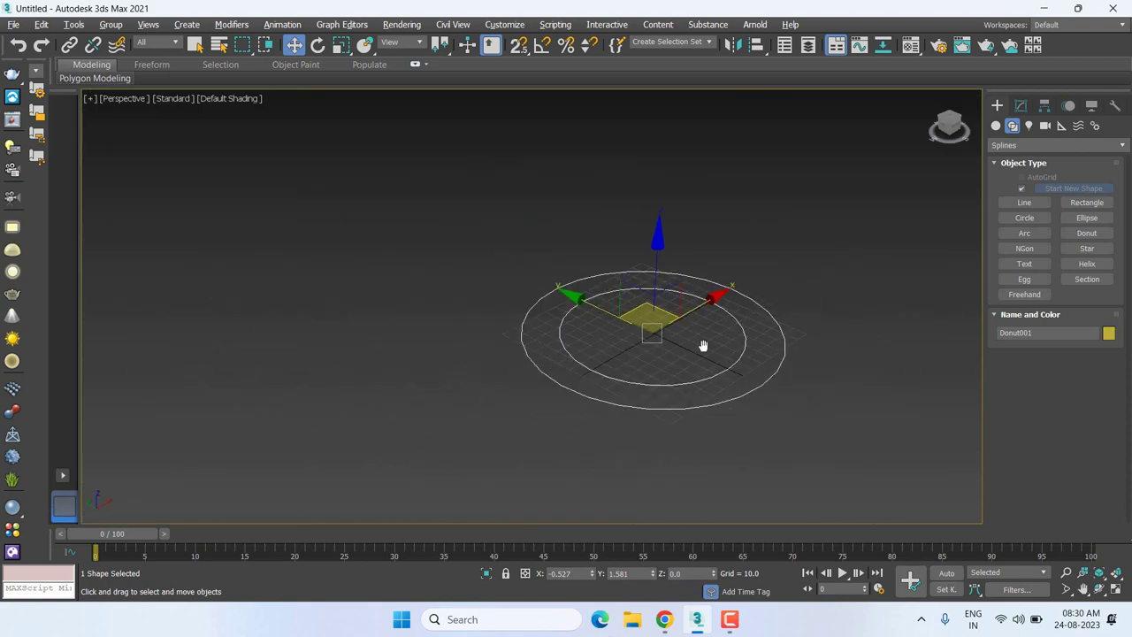
pyautogui.click(1023, 106)
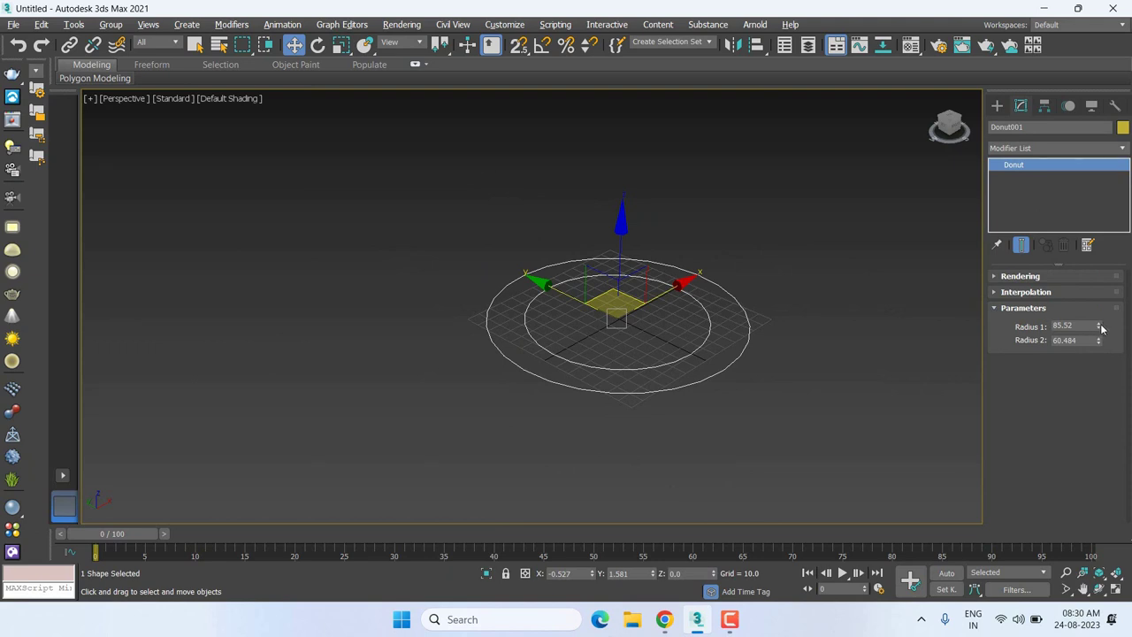
# Raise the donut radii to 128.28 and 91.936 and turn on Adaptive interpolation.
pyautogui.moveTo(1100, 325); pyautogui.dragTo(1099, 296)
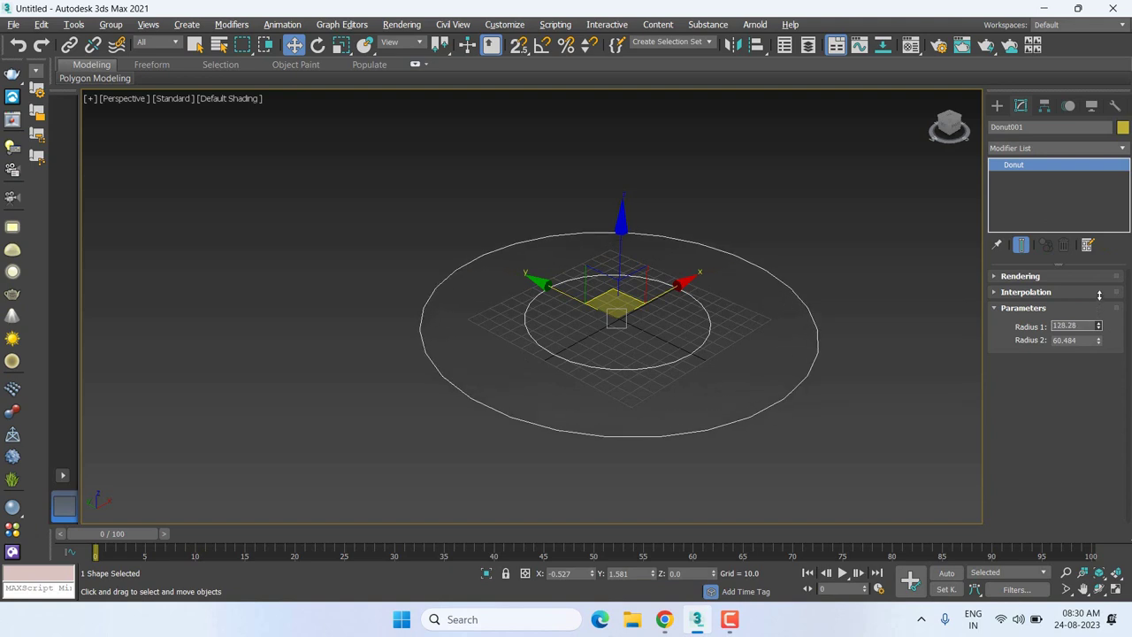
pyautogui.moveTo(1100, 340); pyautogui.dragTo(1099, 311)
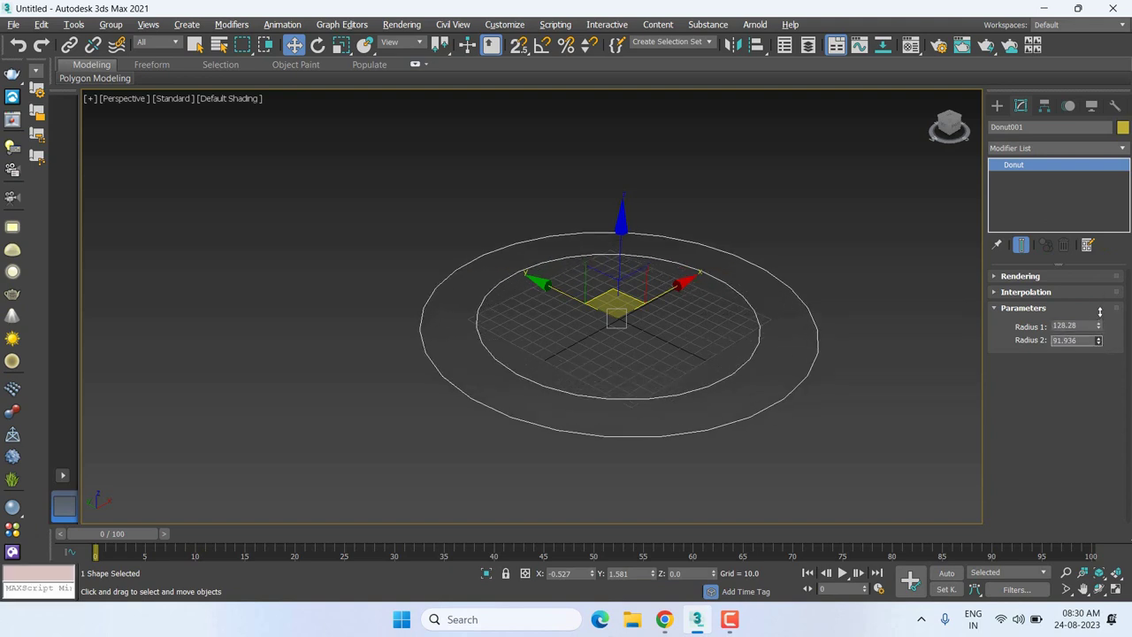
pyautogui.click(1044, 293)
pyautogui.click(1053, 335)
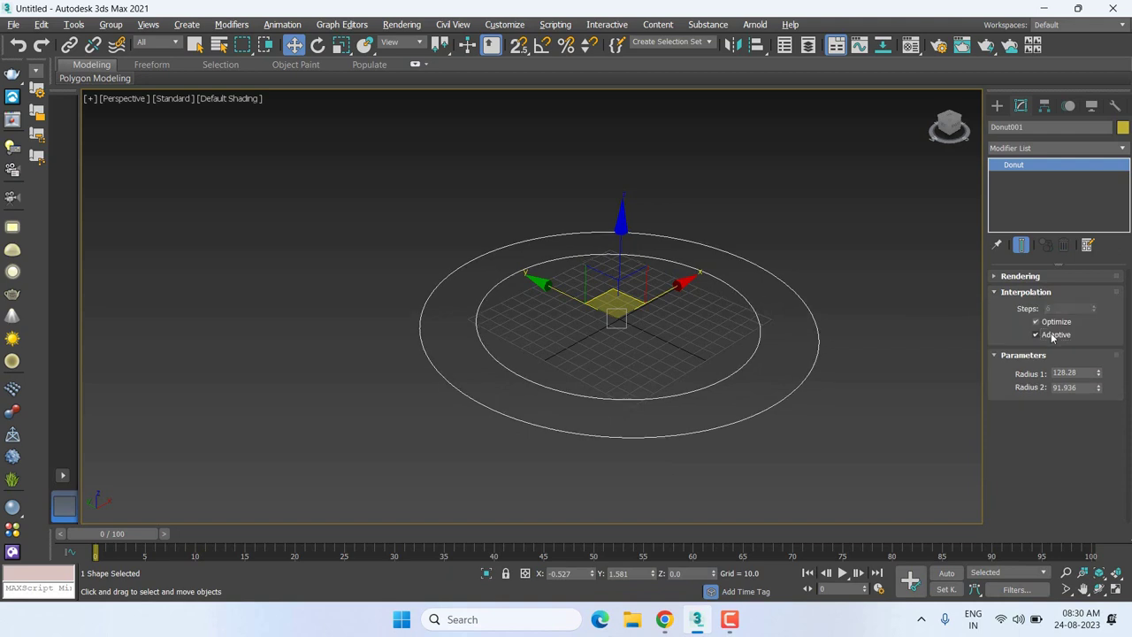
pyautogui.click(1026, 276)
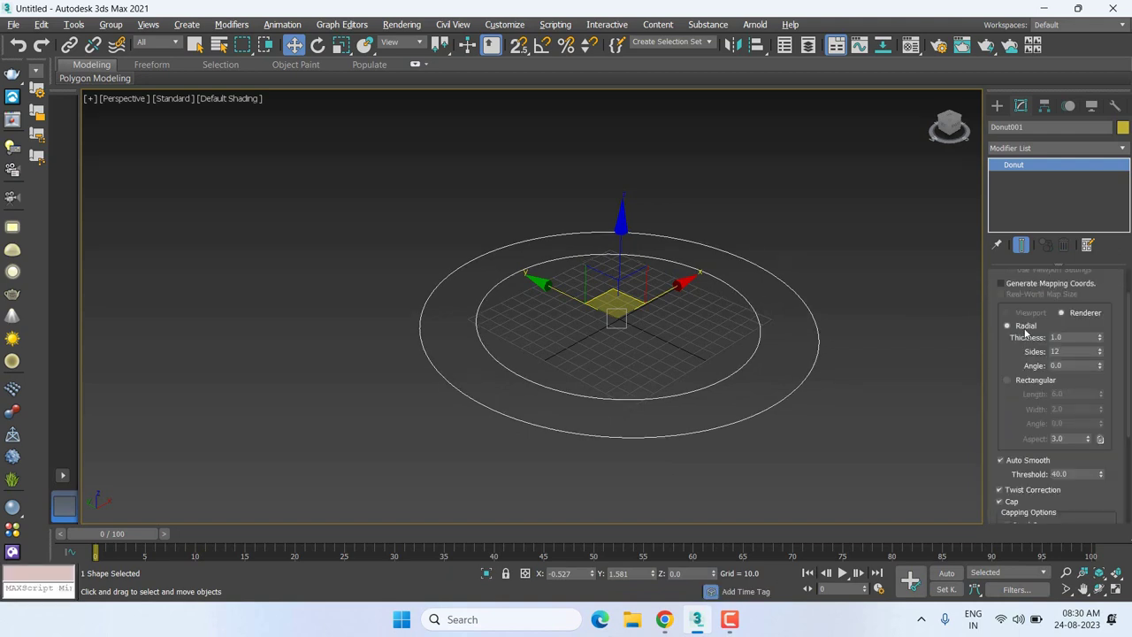
pyautogui.scroll(2, 998, 309)
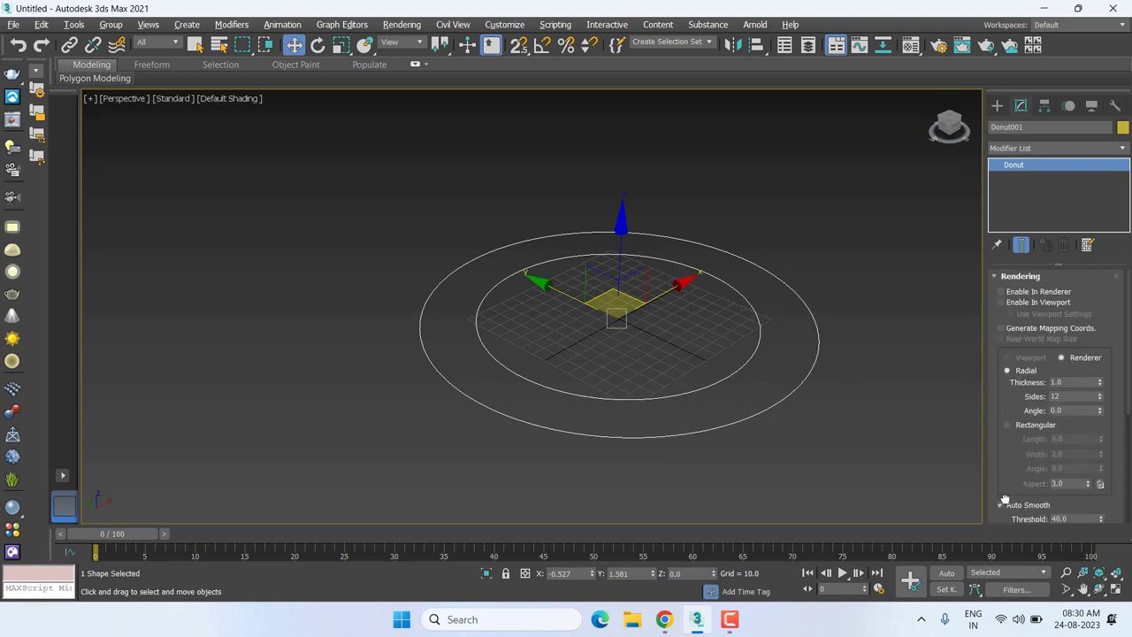
# Enable Donut001's spline rendering in both the renderer and the viewport.
pyautogui.click(1029, 293)
pyautogui.click(1024, 302)
pyautogui.scroll(5, 801, 419)
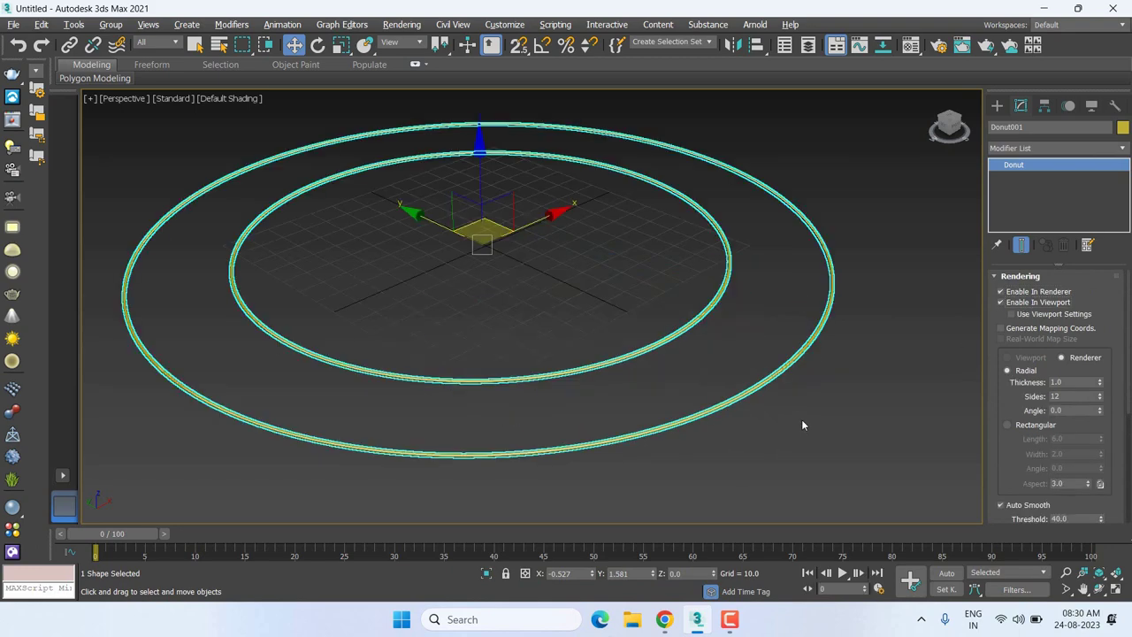
pyautogui.scroll(-2, 828, 420)
pyautogui.moveTo(828, 421); pyautogui.dragTo(805, 406, button='middle')
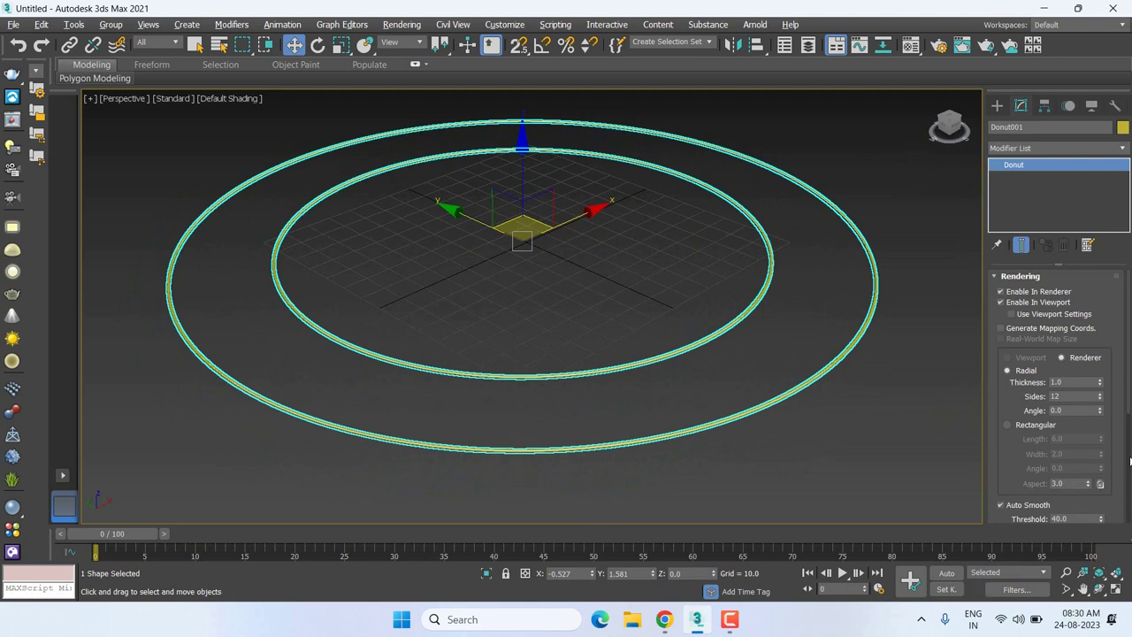
# Keep a Radial cross-section and set the ring tube thickness to 6.1.
pyautogui.click(1012, 426)
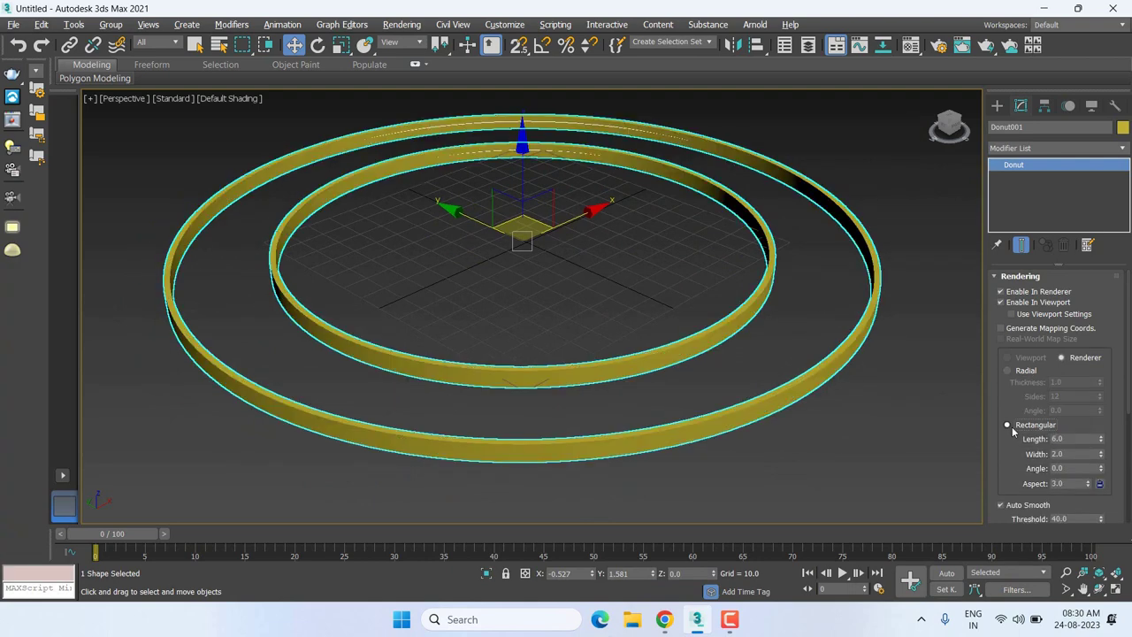
pyautogui.click(1020, 373)
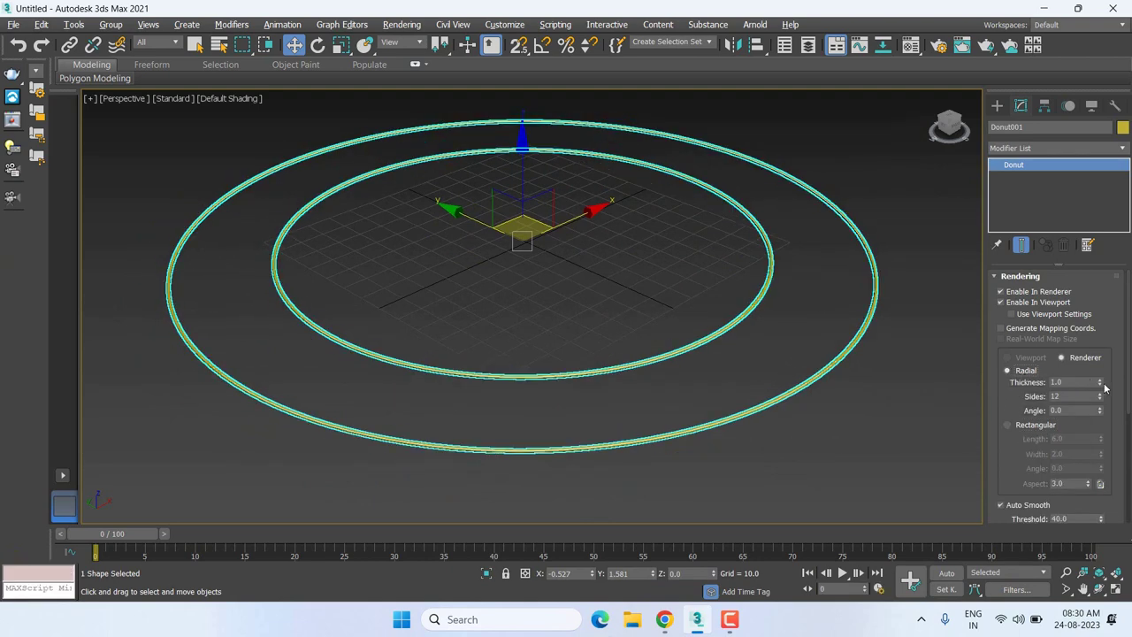
pyautogui.moveTo(1101, 384); pyautogui.dragTo(1123, 80)
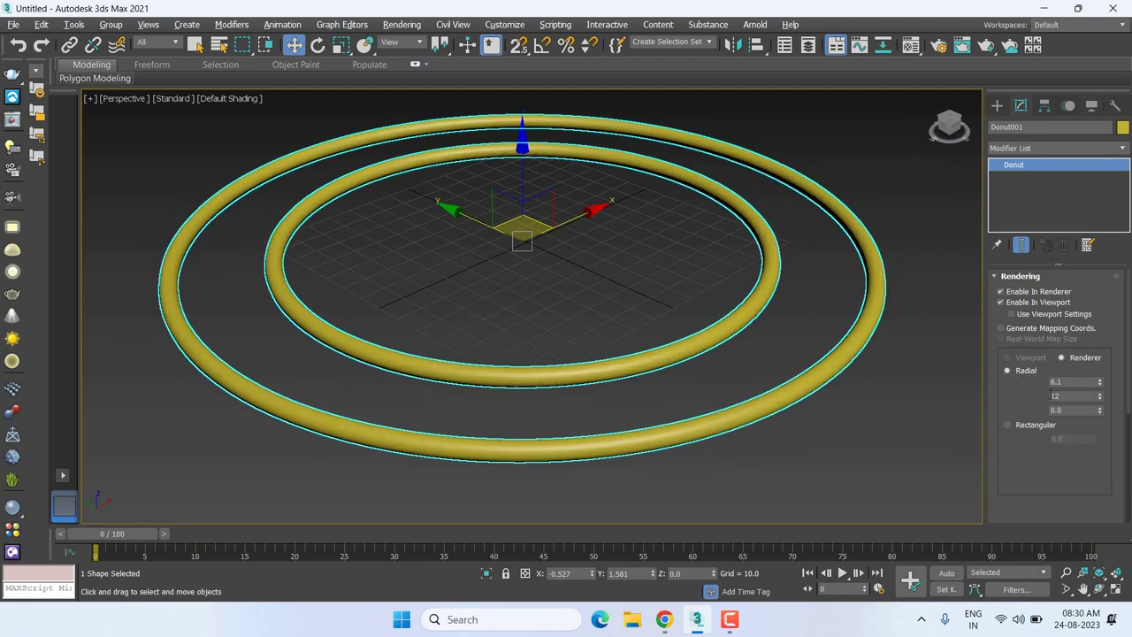
pyautogui.scroll(-3, 1013, 455)
pyautogui.scroll(-2, 1017, 460)
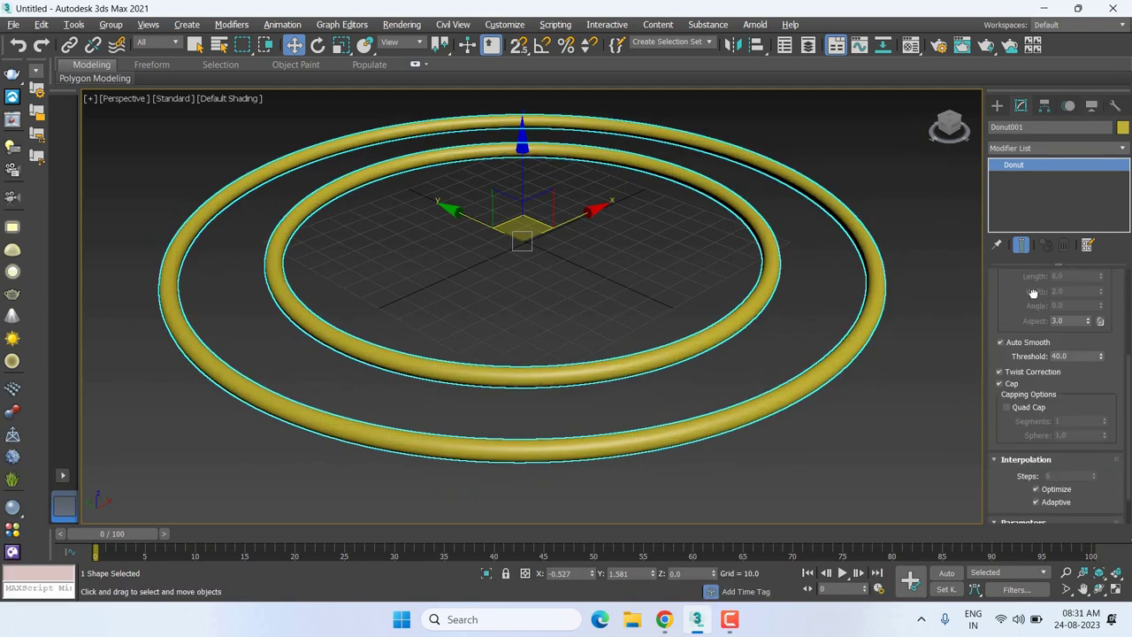
pyautogui.scroll(-2, 1026, 469)
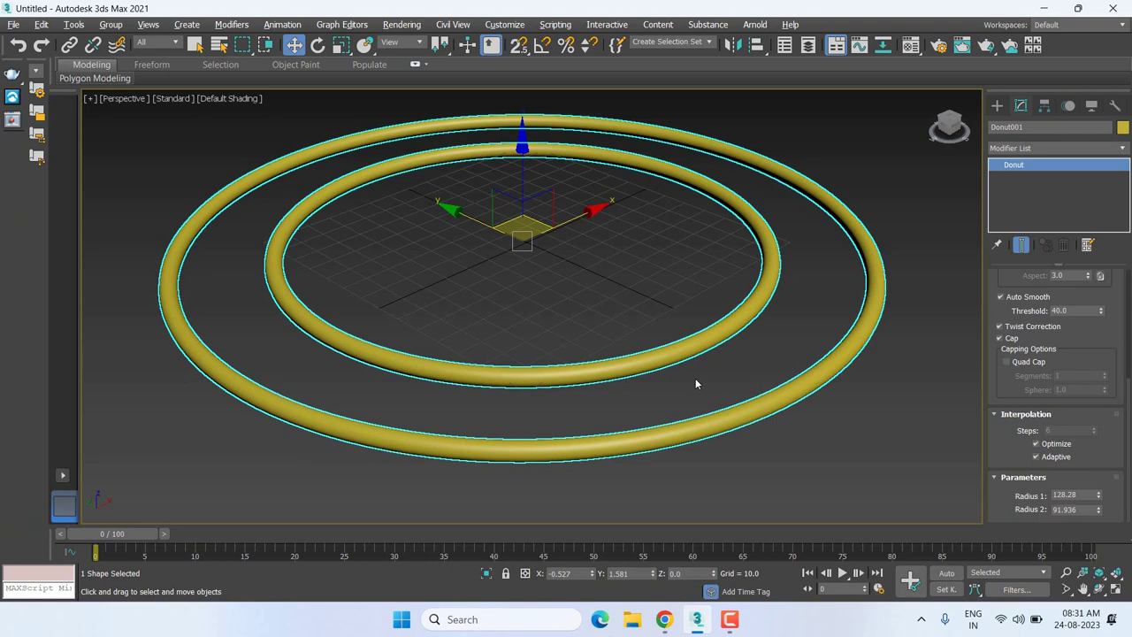
pyautogui.moveTo(634, 395); pyautogui.dragTo(623, 404, button='middle')
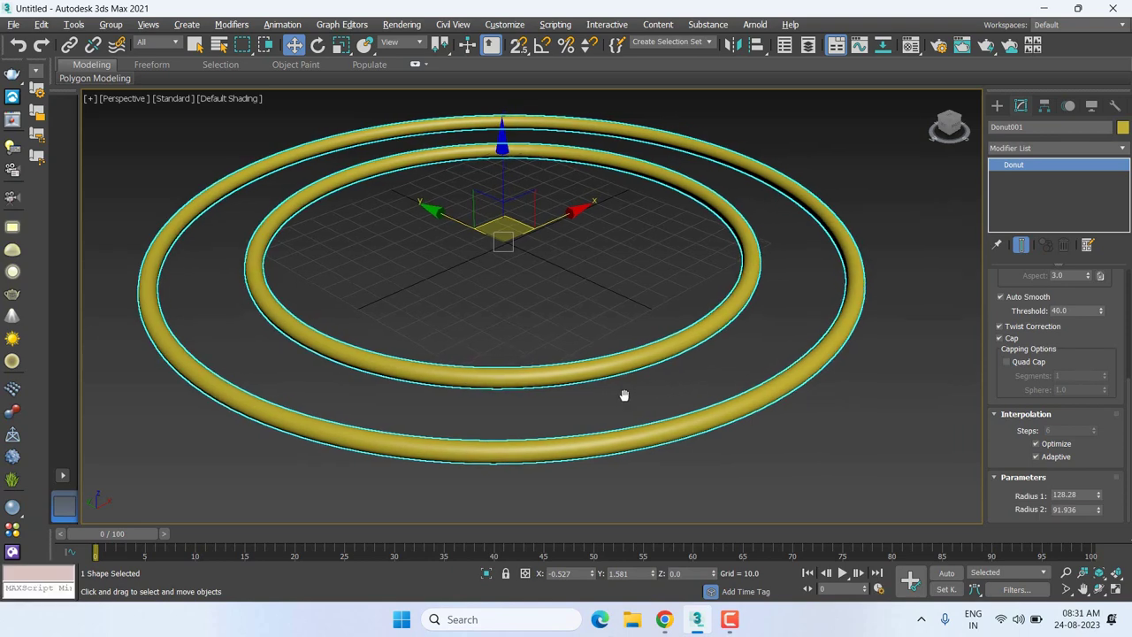
# Delete the donut and draw a hexagonal NGon outward from the grid centre.
pyautogui.press('Delete')
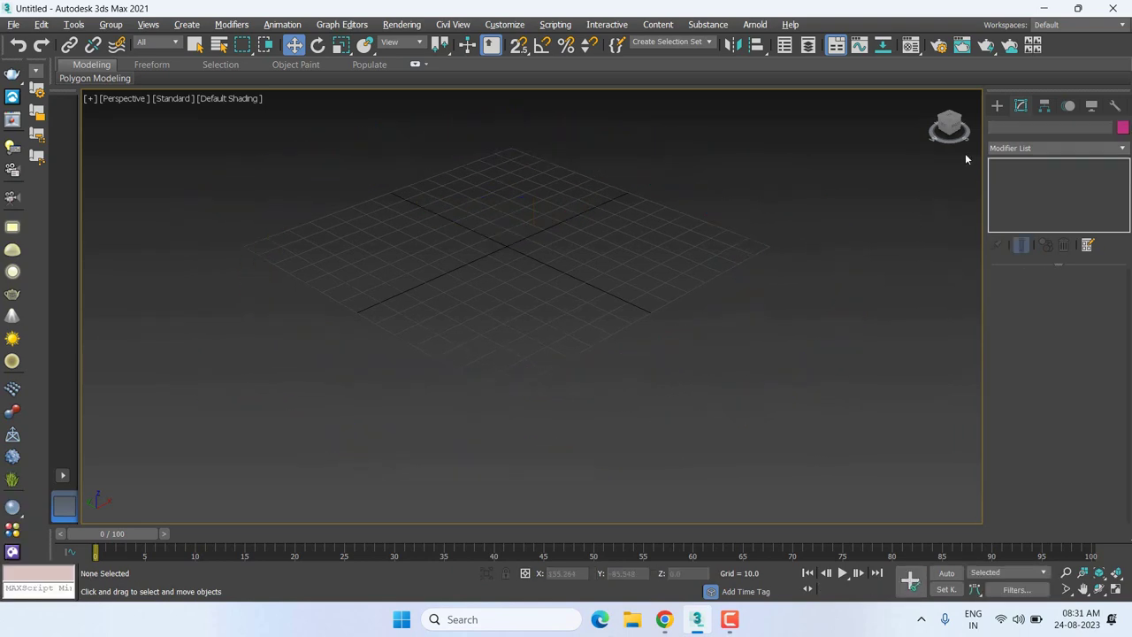
pyautogui.click(995, 107)
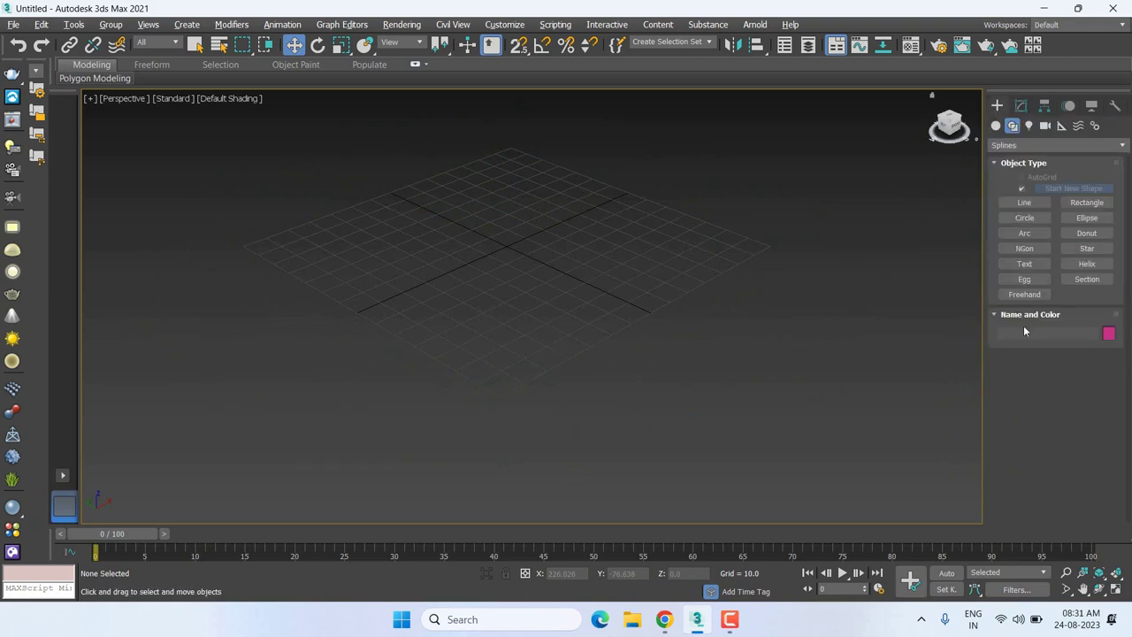
pyautogui.click(1025, 249)
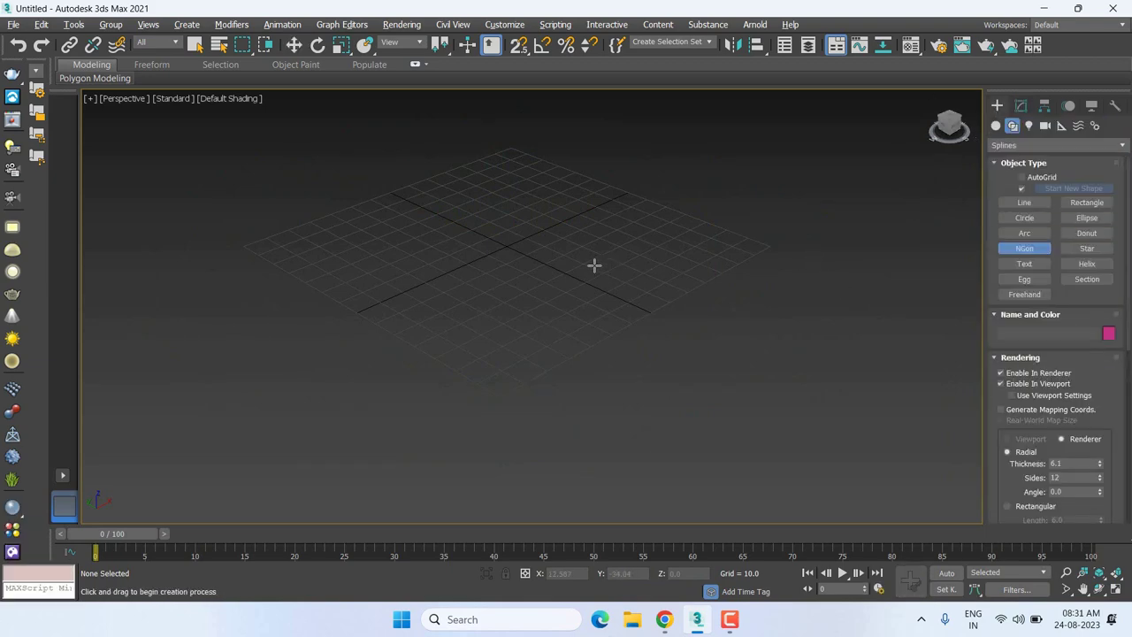
pyautogui.moveTo(507, 244); pyautogui.dragTo(705, 312)
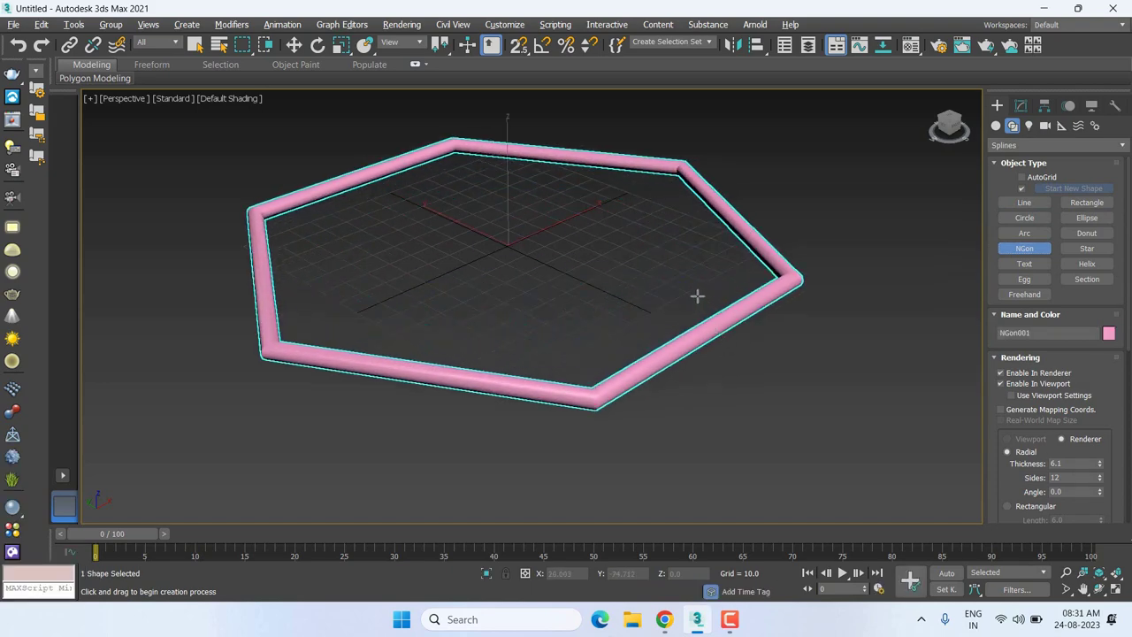
pyautogui.press('w')
pyautogui.scroll(-4, 664, 278)
pyautogui.click(1022, 106)
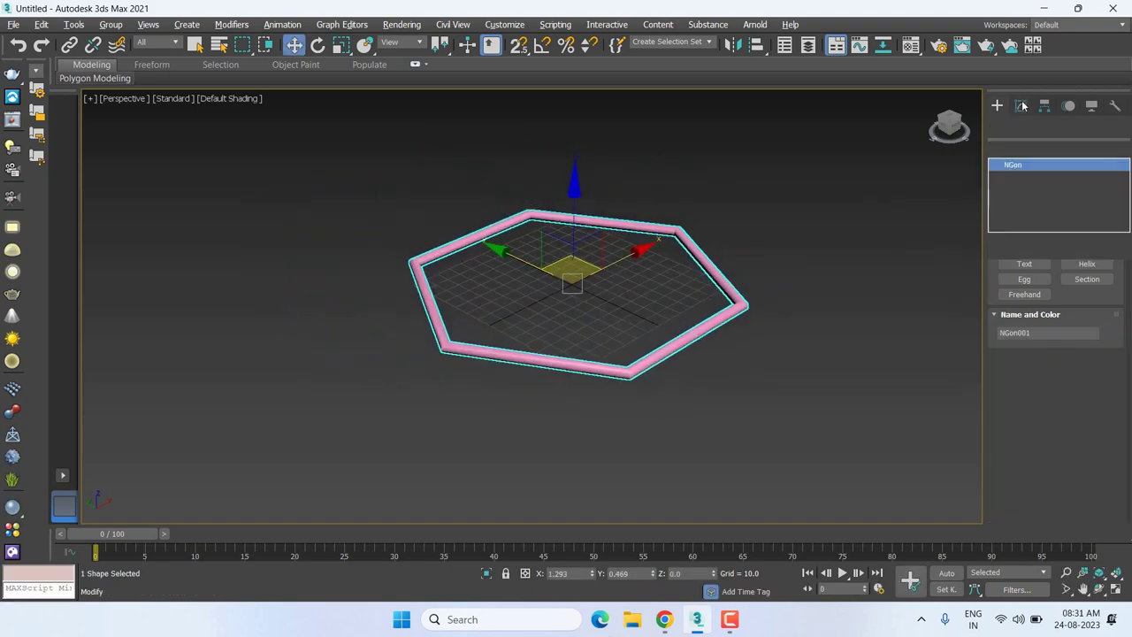
# Enlarge the six-sided NGon tube's radius from 104.929 to 129.063.
pyautogui.scroll(3, 635, 274)
pyautogui.moveTo(635, 274); pyautogui.dragTo(624, 260, button='middle')
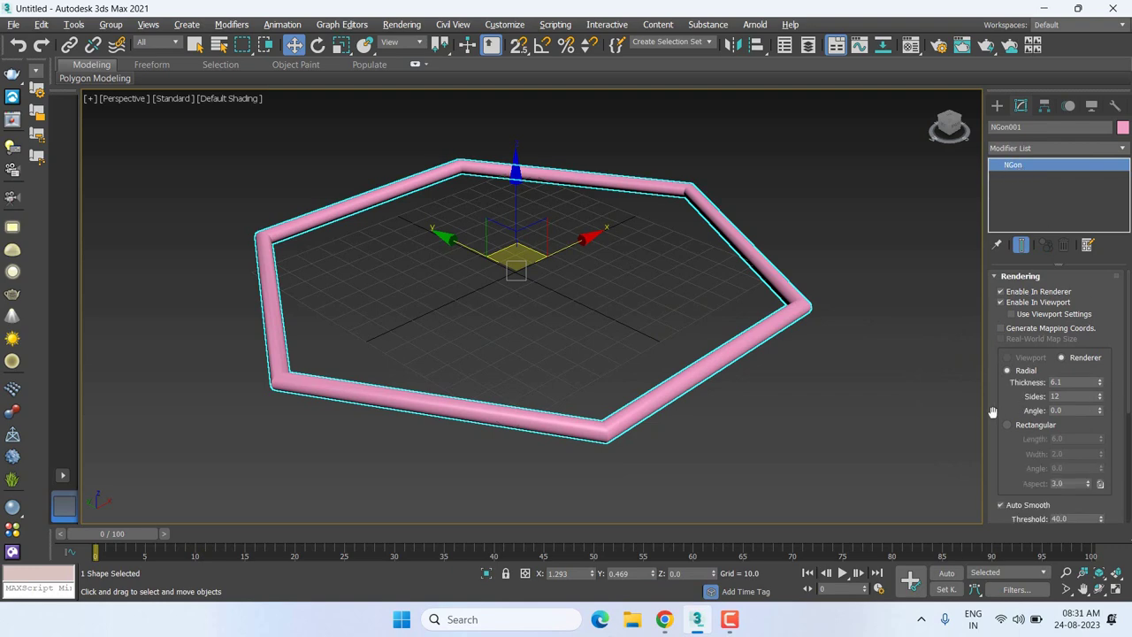
pyautogui.moveTo(993, 412); pyautogui.dragTo(1005, 288)
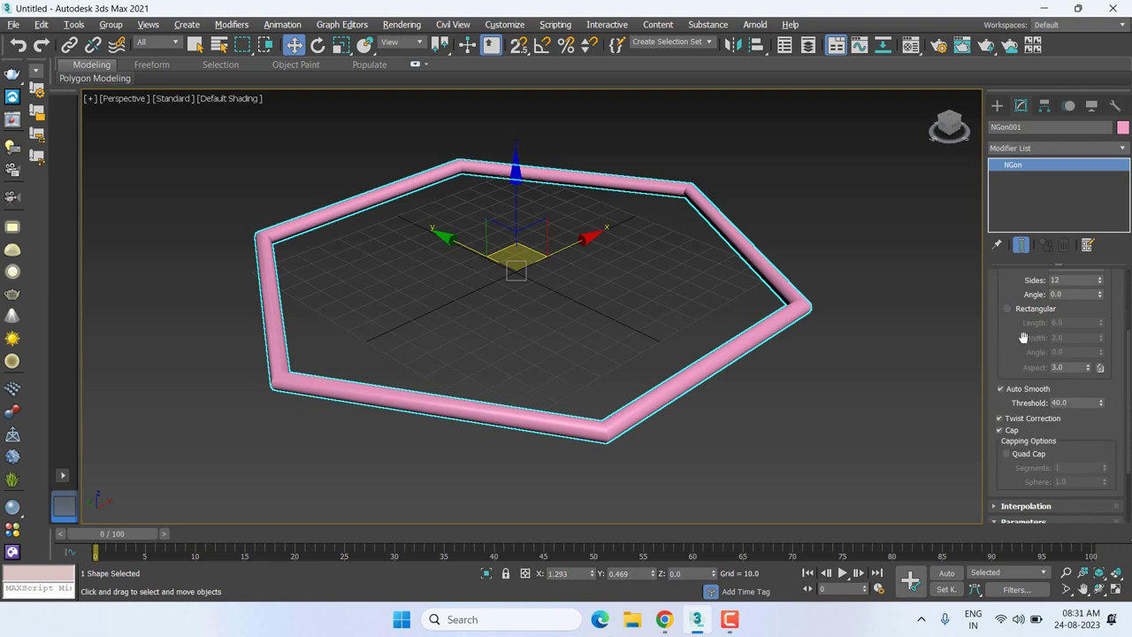
pyautogui.moveTo(1009, 342); pyautogui.dragTo(1018, 290)
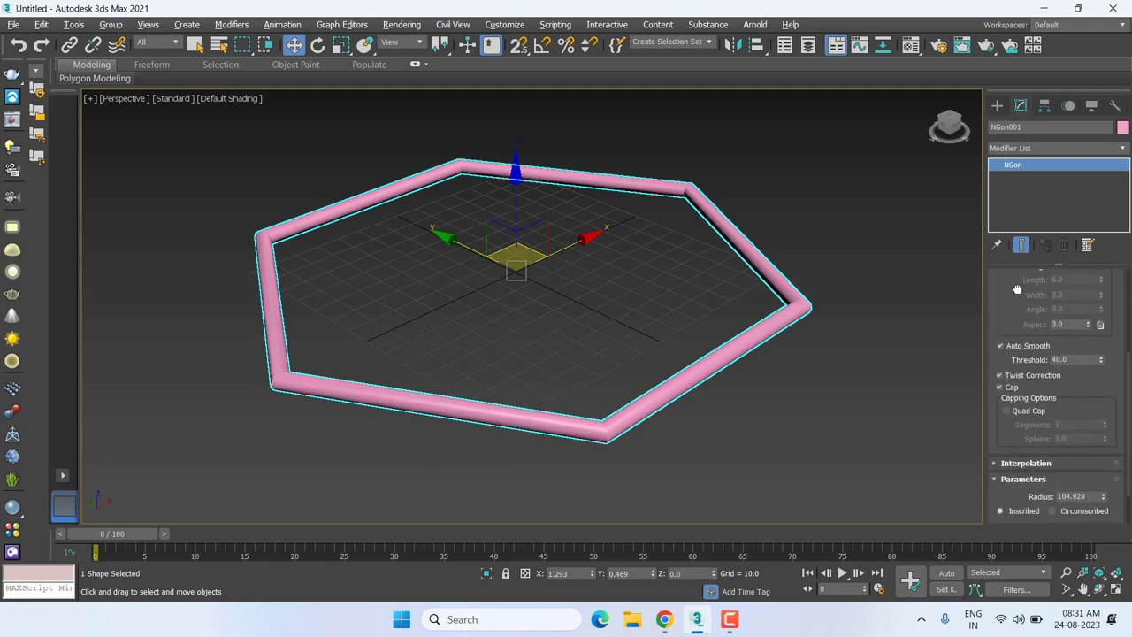
pyautogui.scroll(-2, 1083, 412)
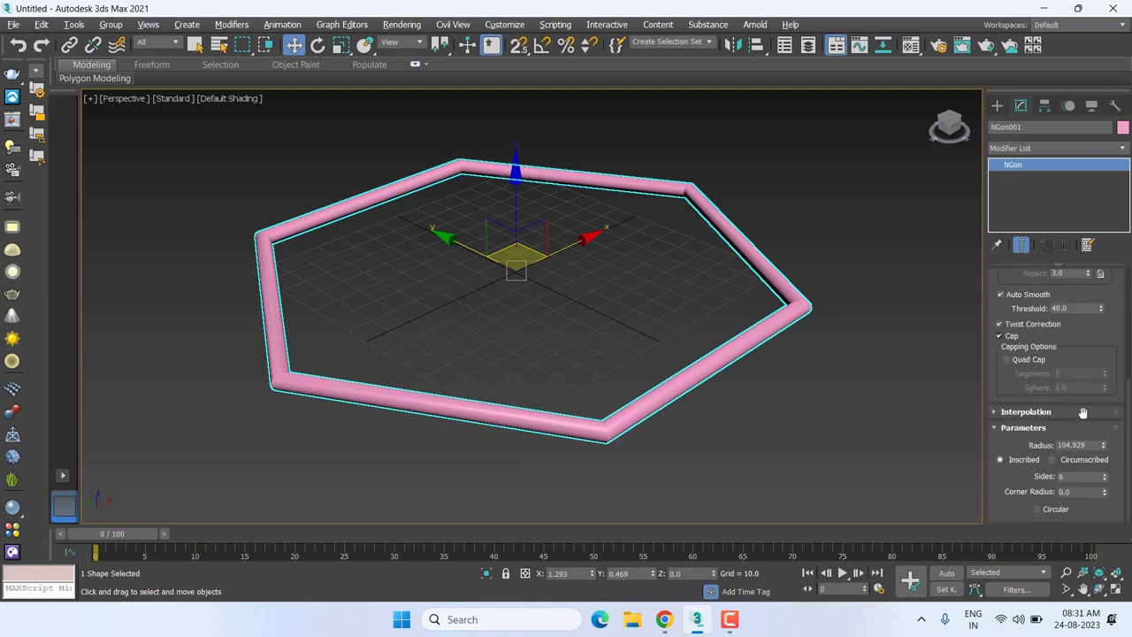
pyautogui.moveTo(1103, 445); pyautogui.dragTo(1108, 428)
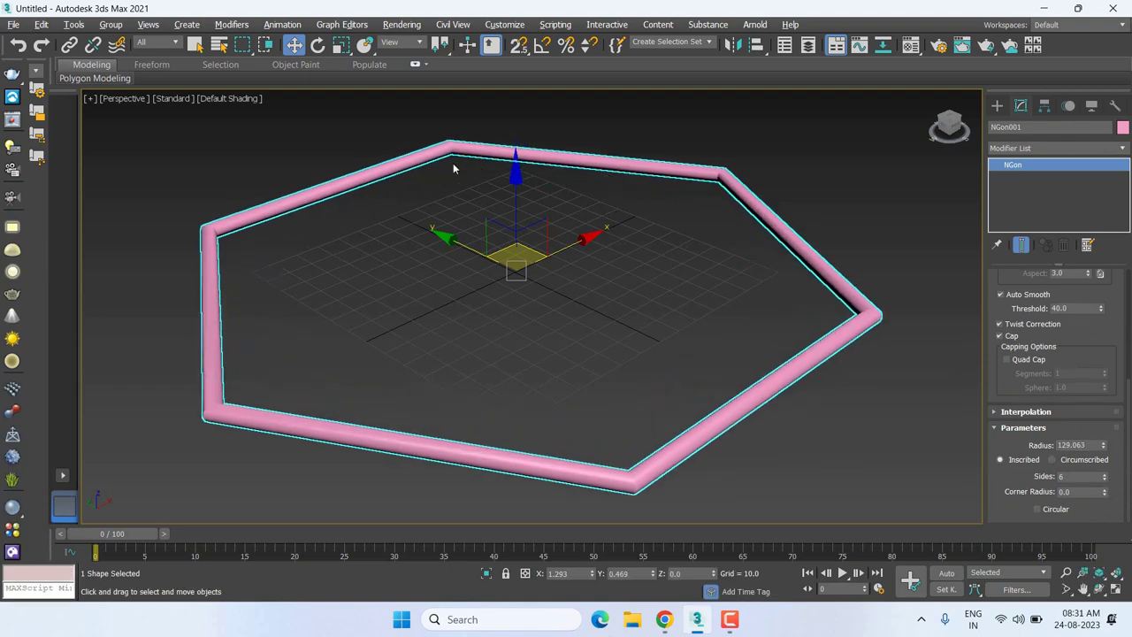
# Test NGon side counts from five upward until the ring looks rounder.
pyautogui.click(1105, 480)
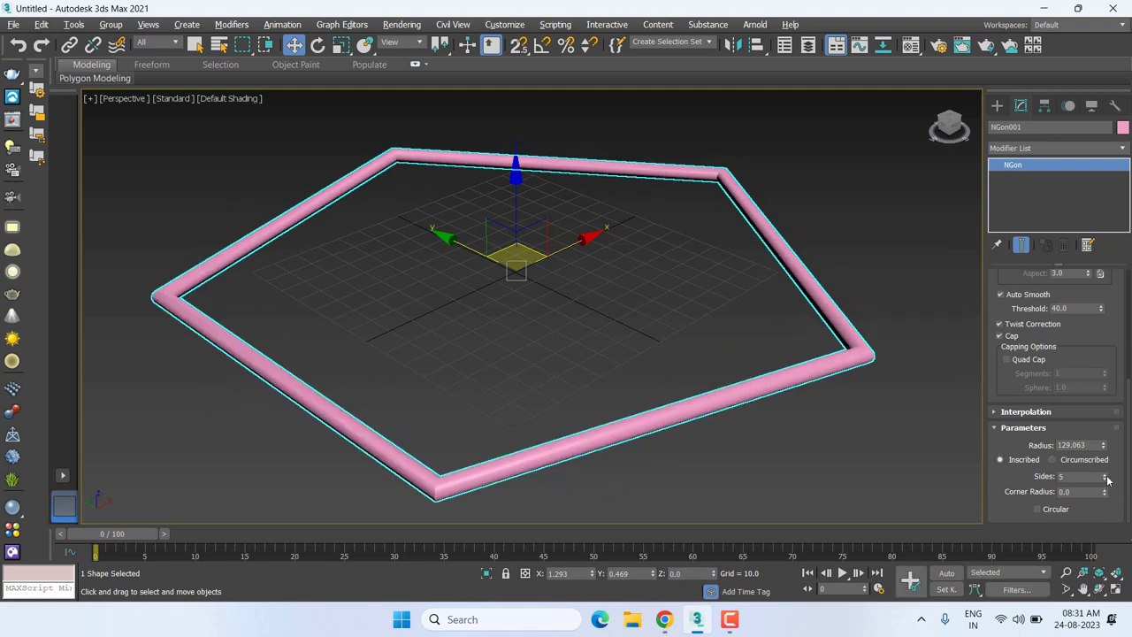
pyautogui.click(1105, 475)
pyautogui.click(1105, 475)
pyautogui.click(1105, 475)
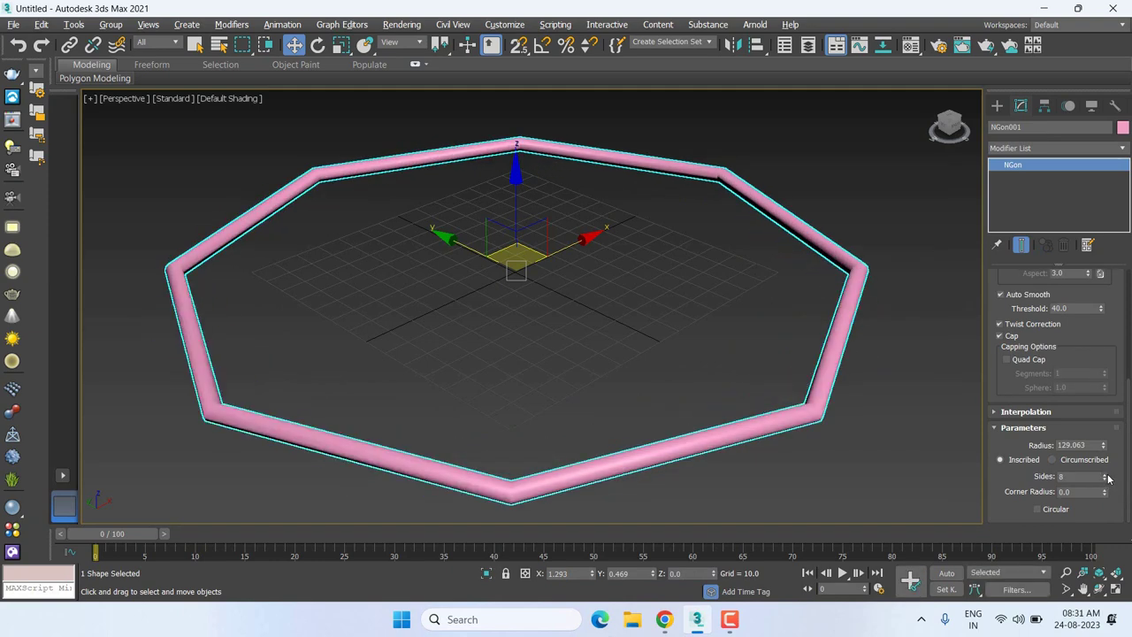
pyautogui.click(1107, 475)
pyautogui.click(1107, 475)
pyautogui.click(1106, 475)
pyautogui.click(1107, 475)
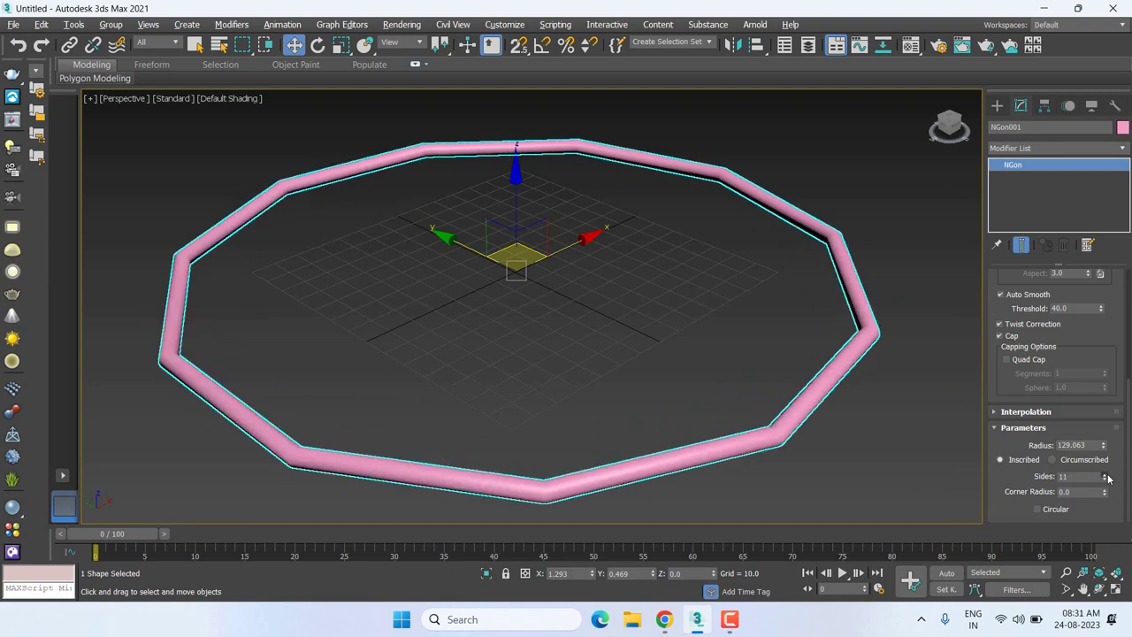
pyautogui.click(1107, 475)
pyautogui.moveTo(1107, 476)
pyautogui.mouseDown()
pyautogui.moveTo(1105, 440)
pyautogui.moveTo(1116, 480)
pyautogui.moveTo(1116, 467)
pyautogui.mouseUp()
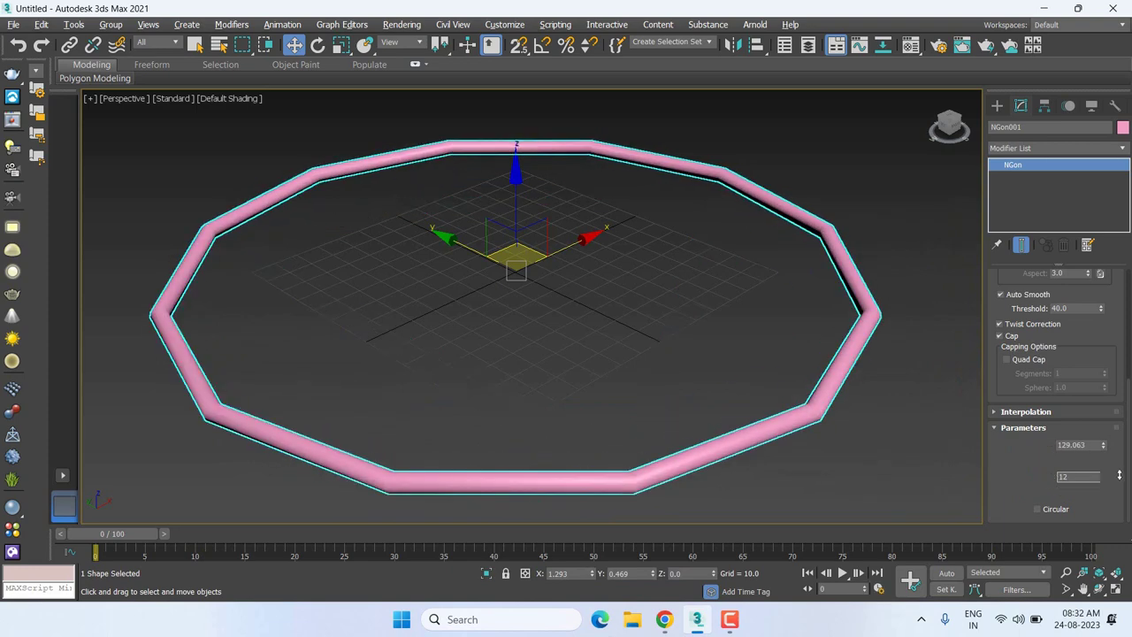
pyautogui.moveTo(590, 319); pyautogui.dragTo(587, 319, button='middle')
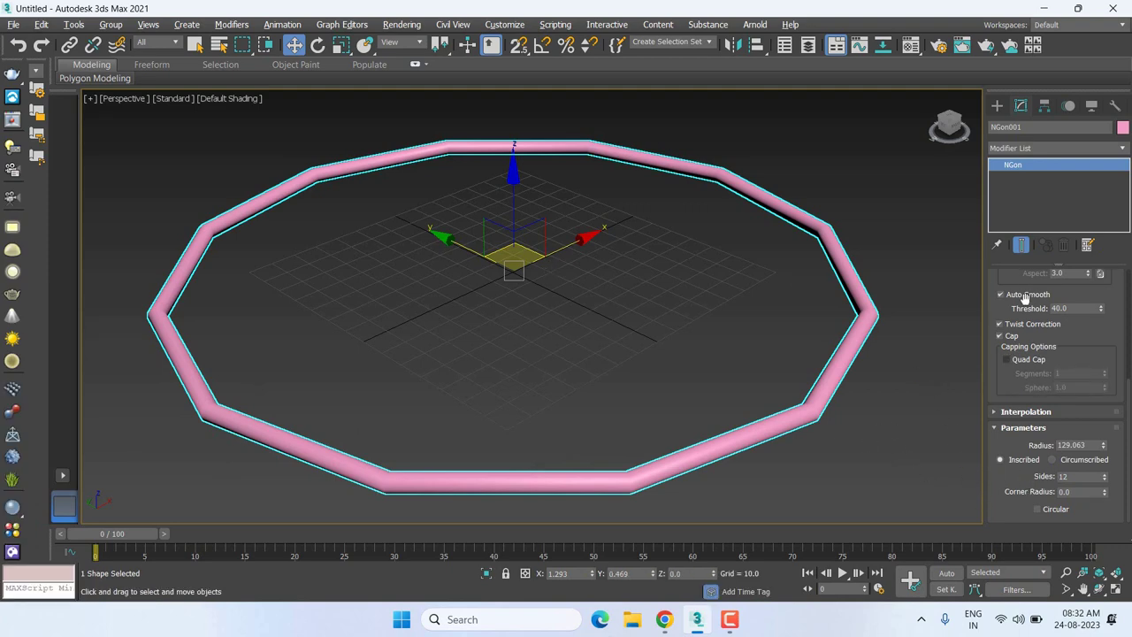
pyautogui.moveTo(999, 308); pyautogui.dragTo(998, 492)
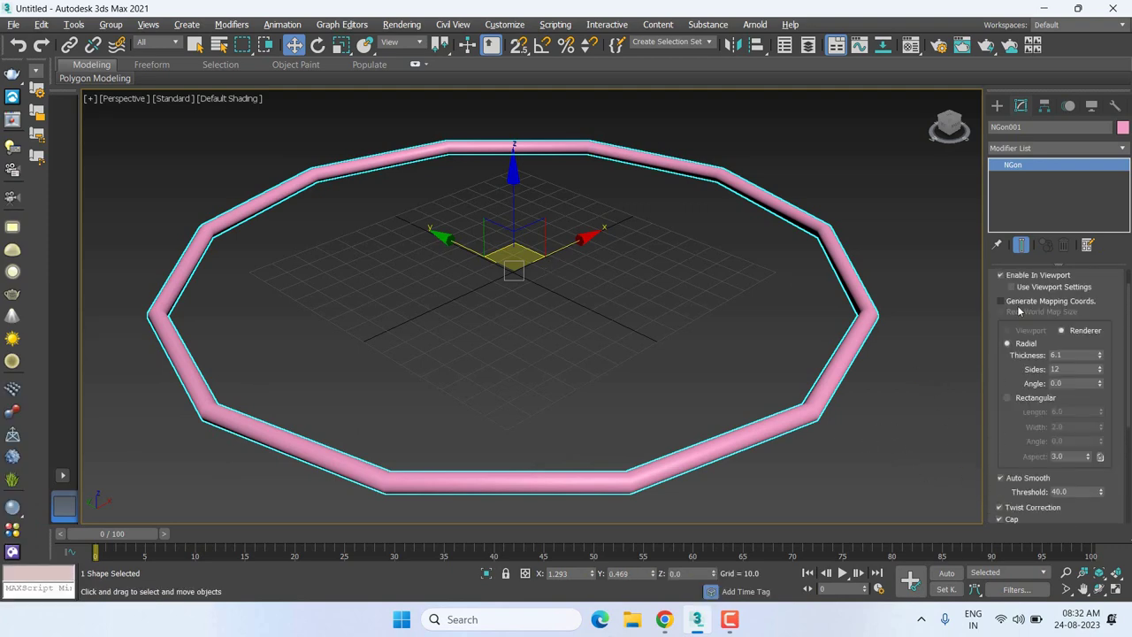
pyautogui.scroll(1, 1044, 318)
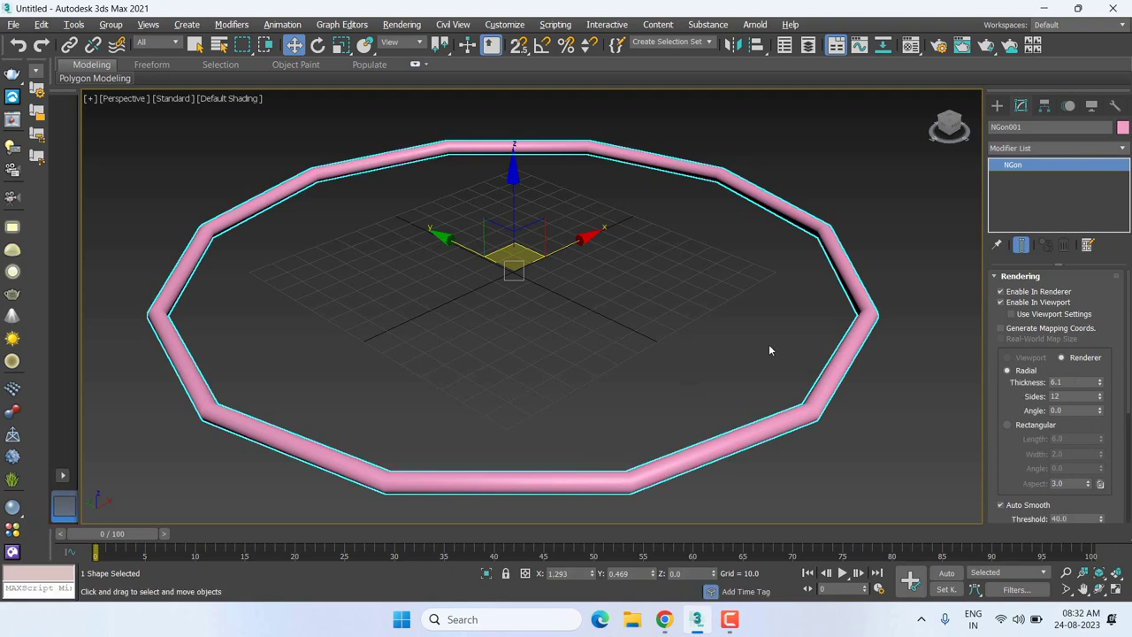
pyautogui.moveTo(769, 350); pyautogui.dragTo(747, 304, button='middle')
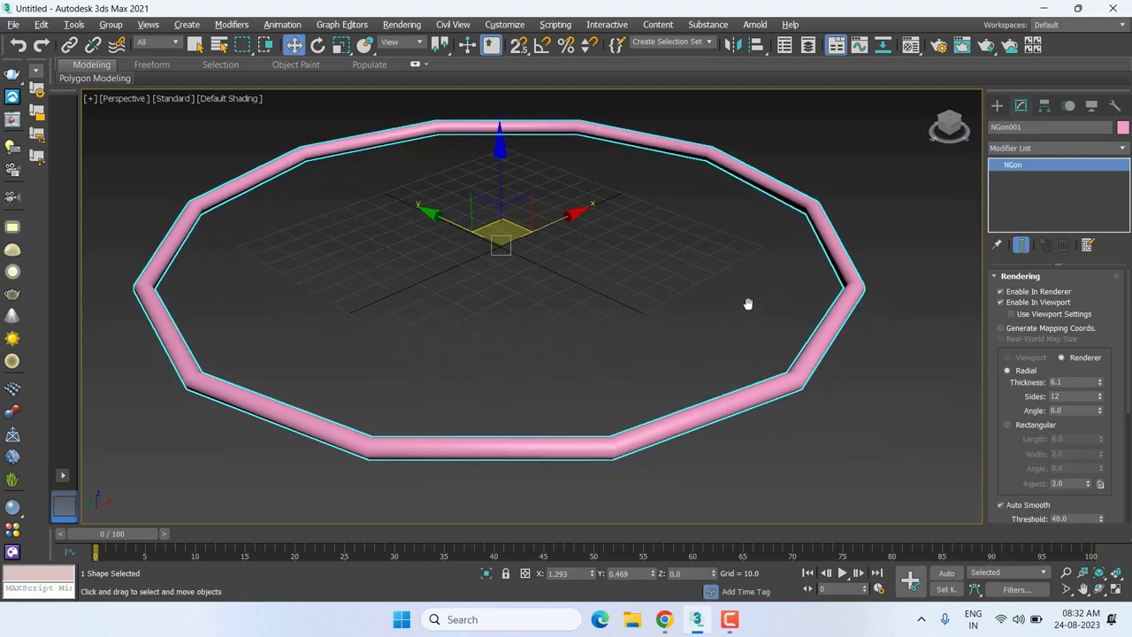
# Delete the NGon ring and choose the Star spline type.
pyautogui.press('Delete')
pyautogui.click(1000, 107)
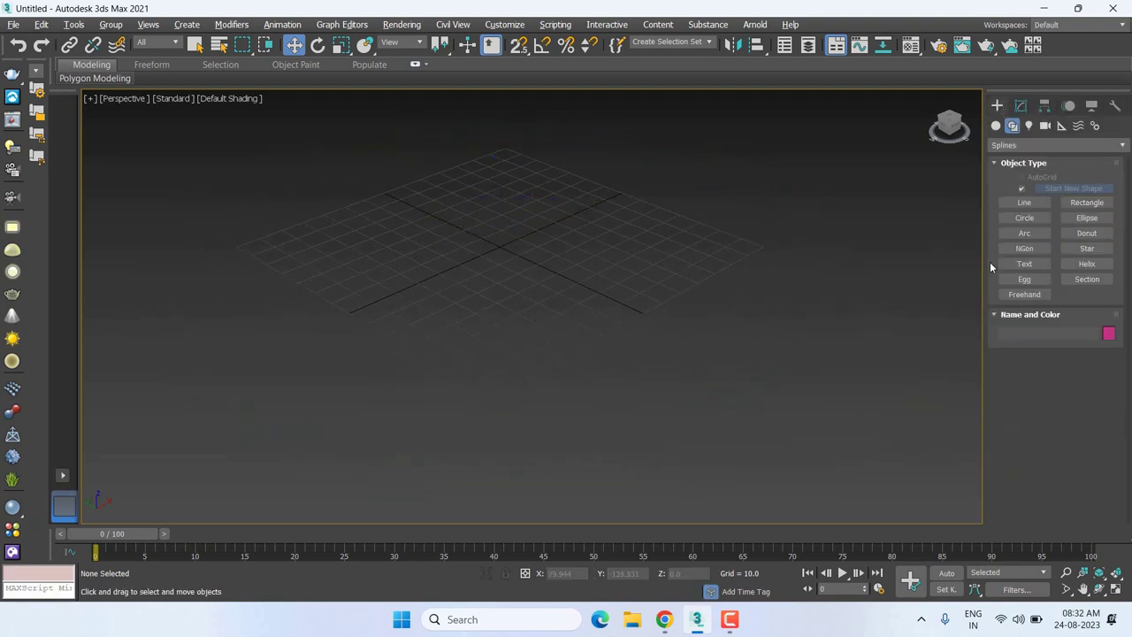
pyautogui.click(1104, 251)
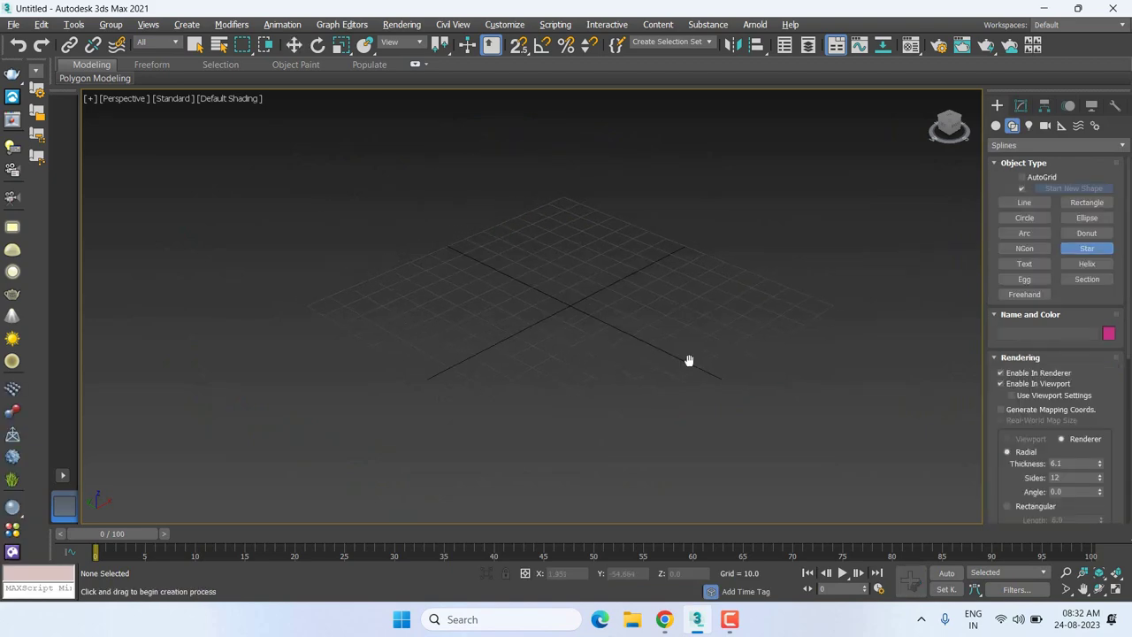
# Draw a six-pointed Star001 at the grid centre, setting its outer and inner radii.
pyautogui.moveTo(573, 307); pyautogui.dragTo(723, 197)
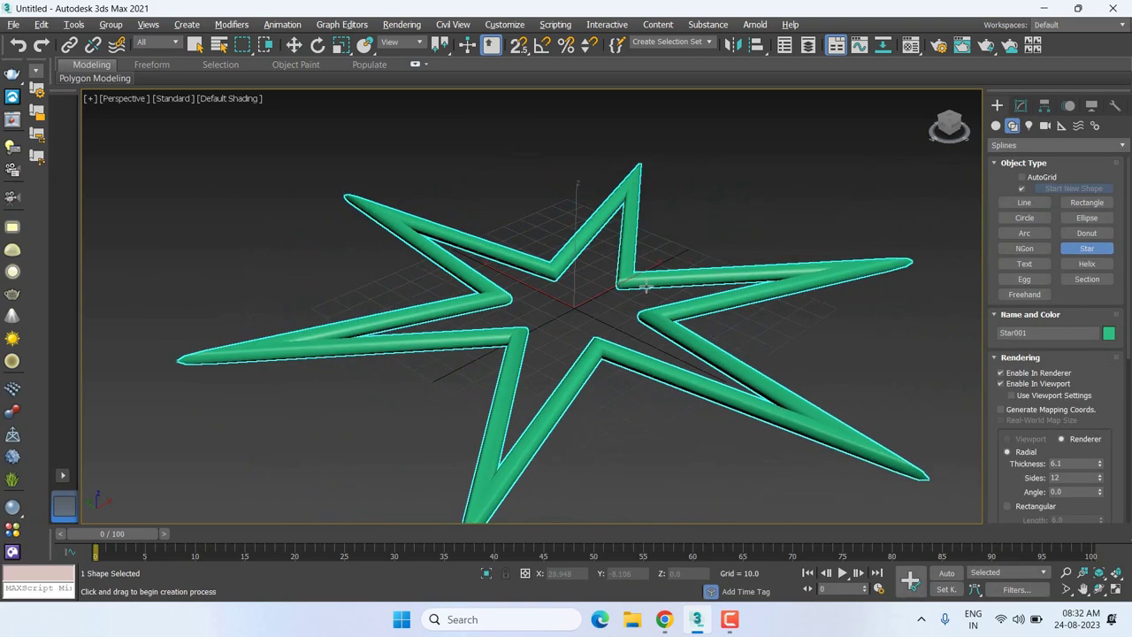
pyautogui.click(627, 293)
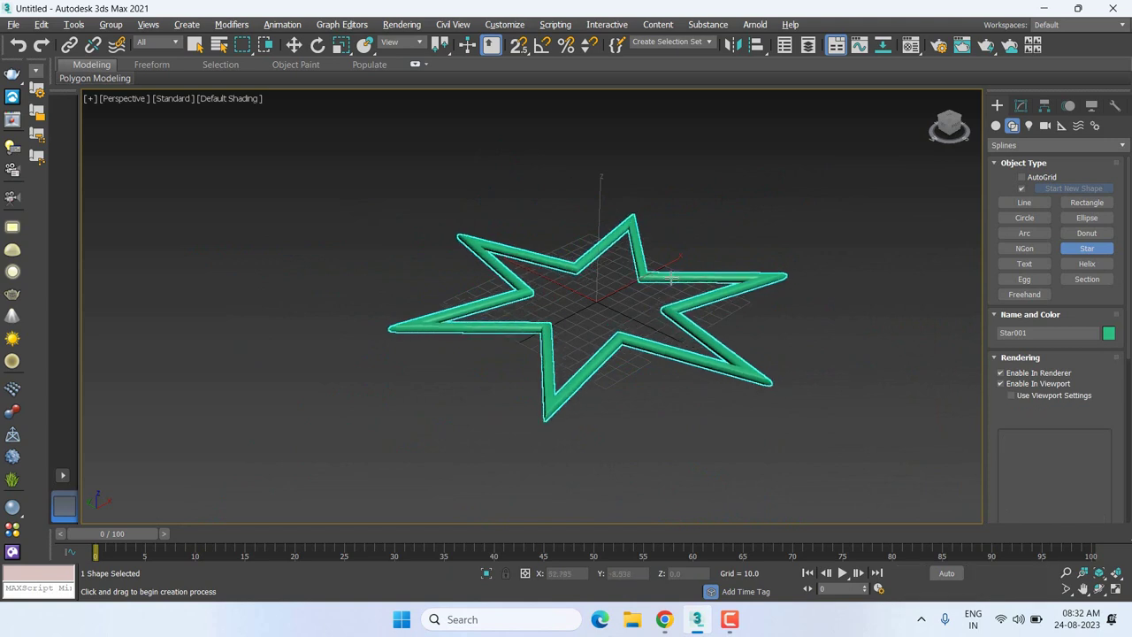
pyautogui.click(656, 280)
# Set the star's Radius 1 to 191.281, viewing it zoomed from the top.
pyautogui.press('w')
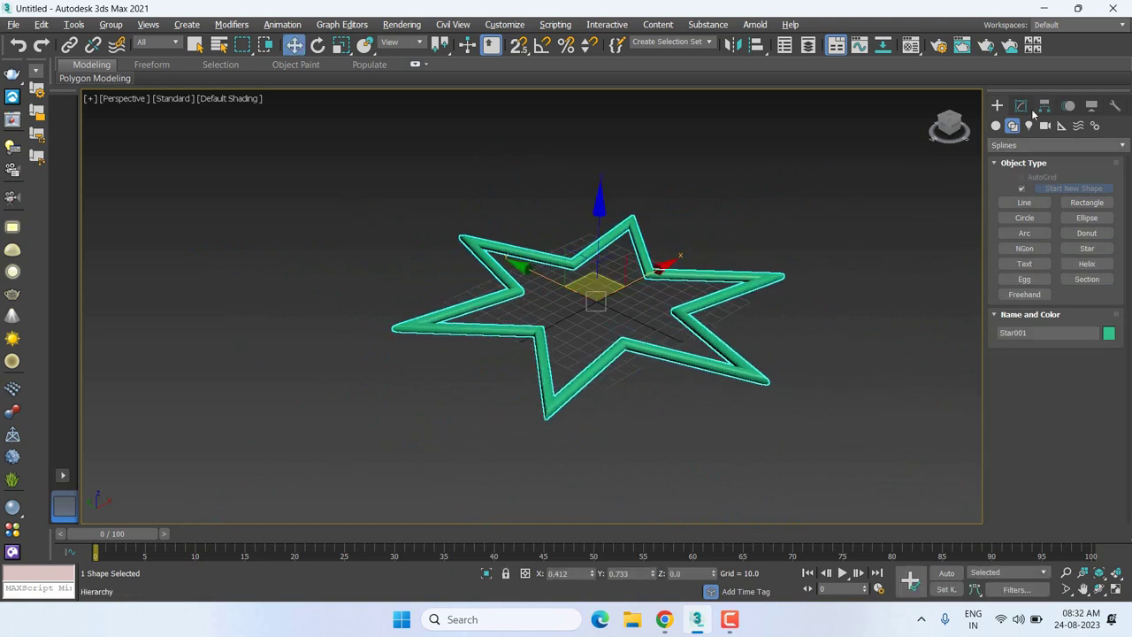
pyautogui.click(1020, 106)
pyautogui.moveTo(1020, 469)
pyautogui.mouseDown()
pyautogui.moveTo(1023, 298)
pyautogui.moveTo(1044, 179)
pyautogui.mouseUp()
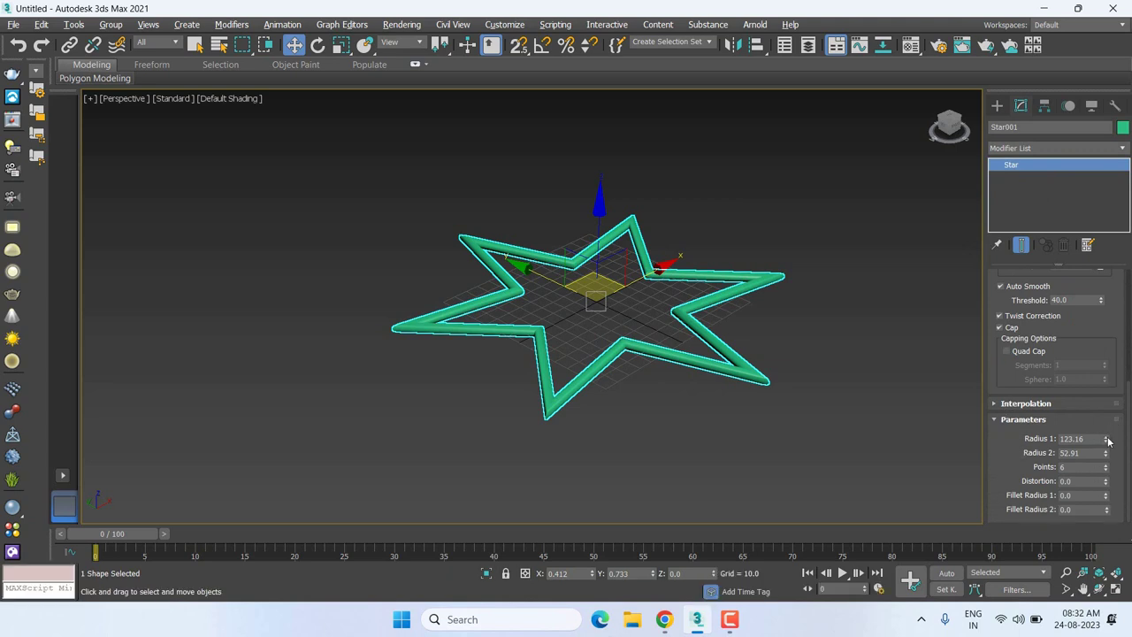
pyautogui.moveTo(1107, 439); pyautogui.dragTo(1109, 398)
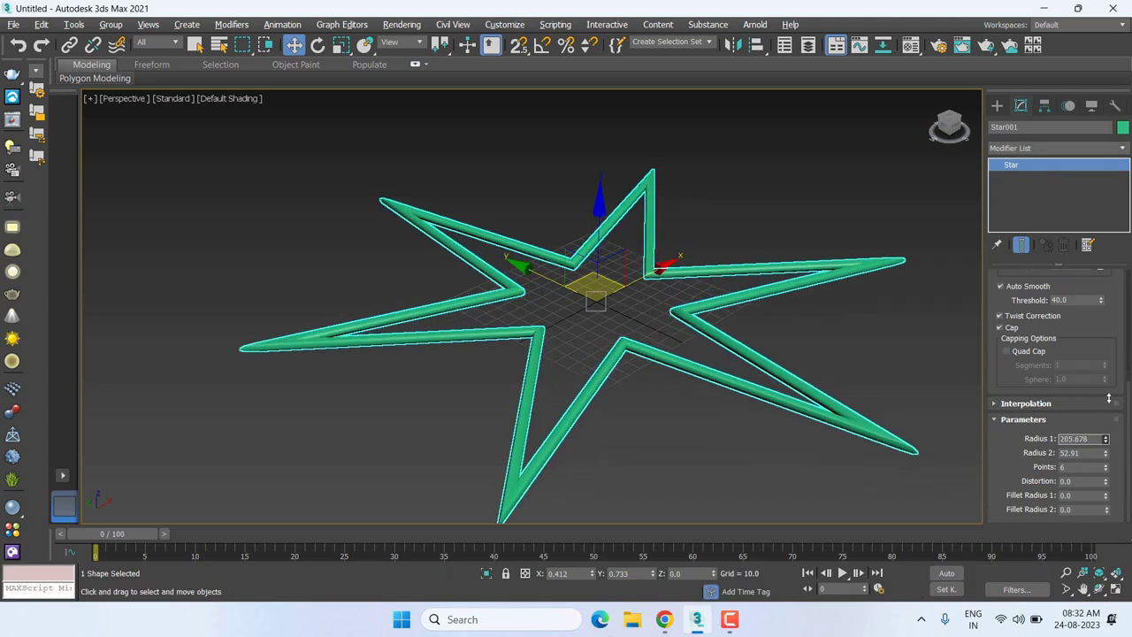
pyautogui.press('t')
pyautogui.press('z')
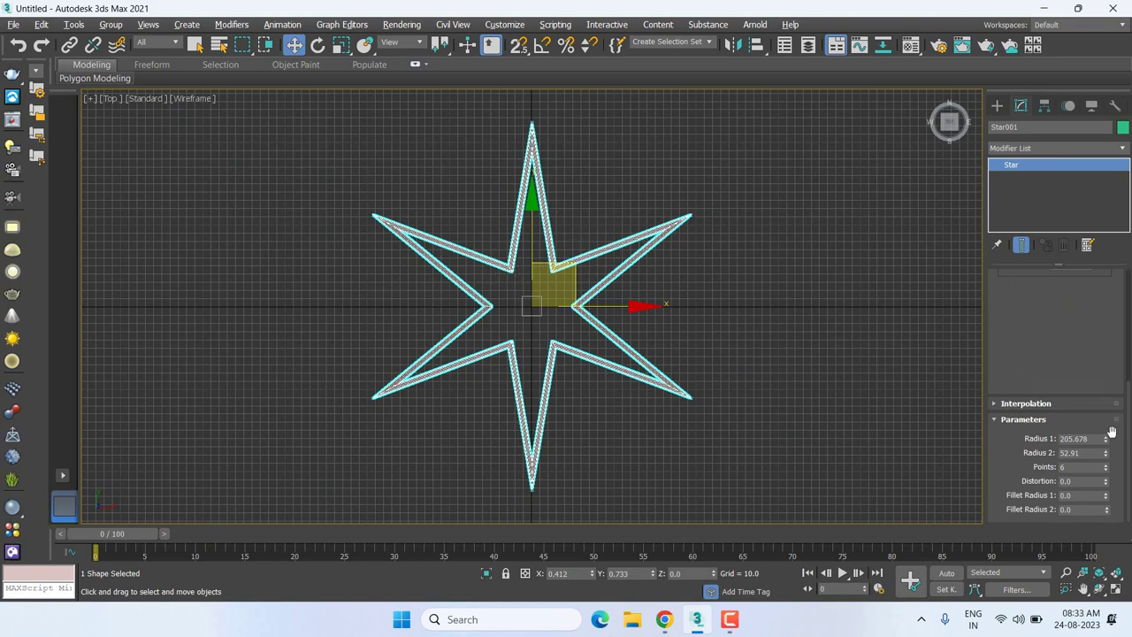
pyautogui.moveTo(1107, 440); pyautogui.dragTo(1107, 438)
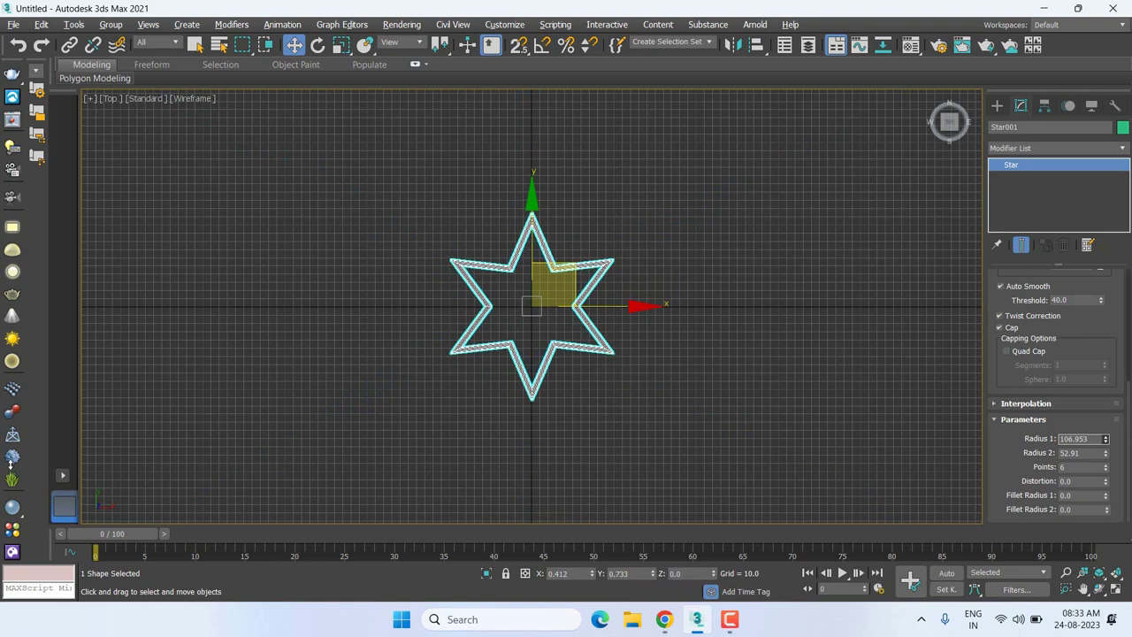
pyautogui.moveTo(12, 461); pyautogui.dragTo(15, 445)
pyautogui.press('Return')
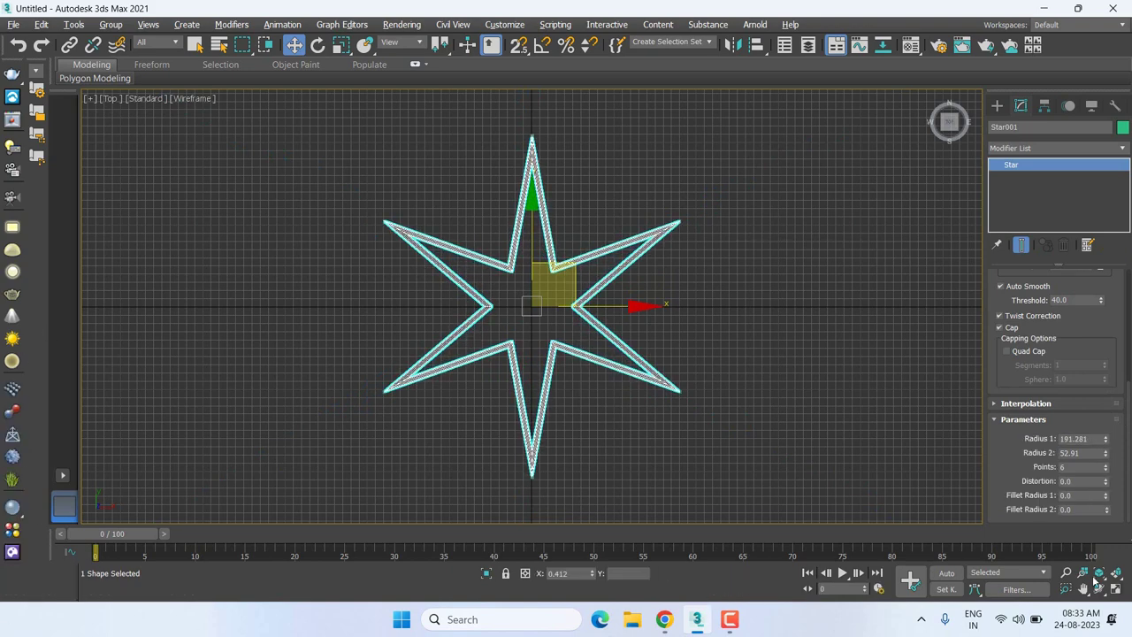
# Give the star 8 points and a distortion of 0.74.
pyautogui.moveTo(1107, 471)
pyautogui.mouseDown()
pyautogui.moveTo(1106, 411)
pyautogui.moveTo(1117, 467)
pyautogui.mouseUp()
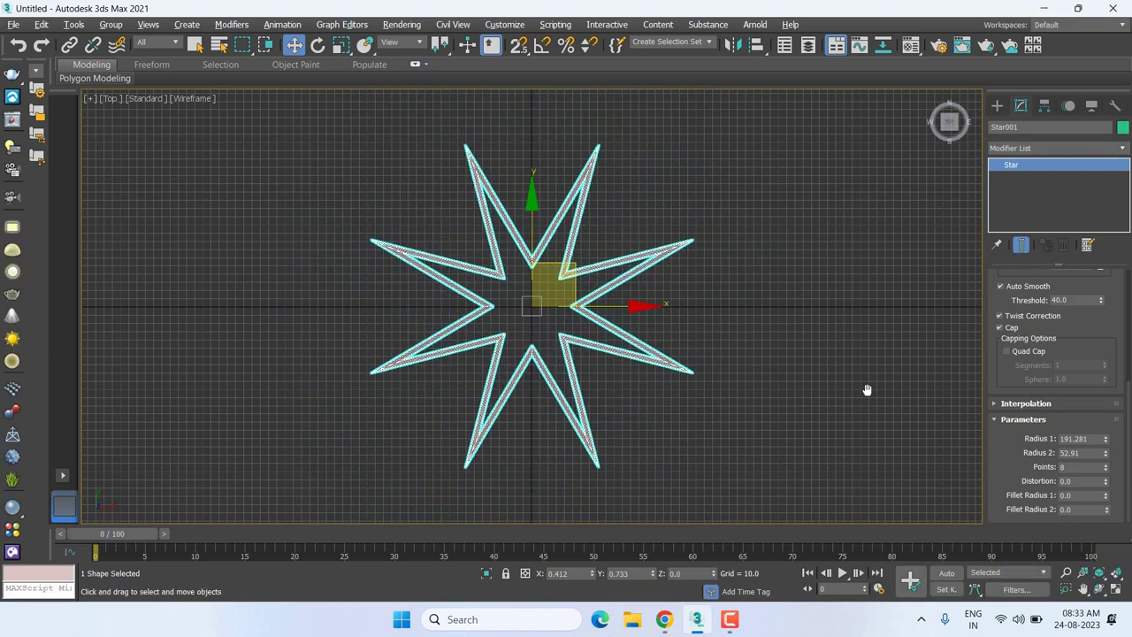
pyautogui.moveTo(867, 390); pyautogui.dragTo(875, 352, button='middle')
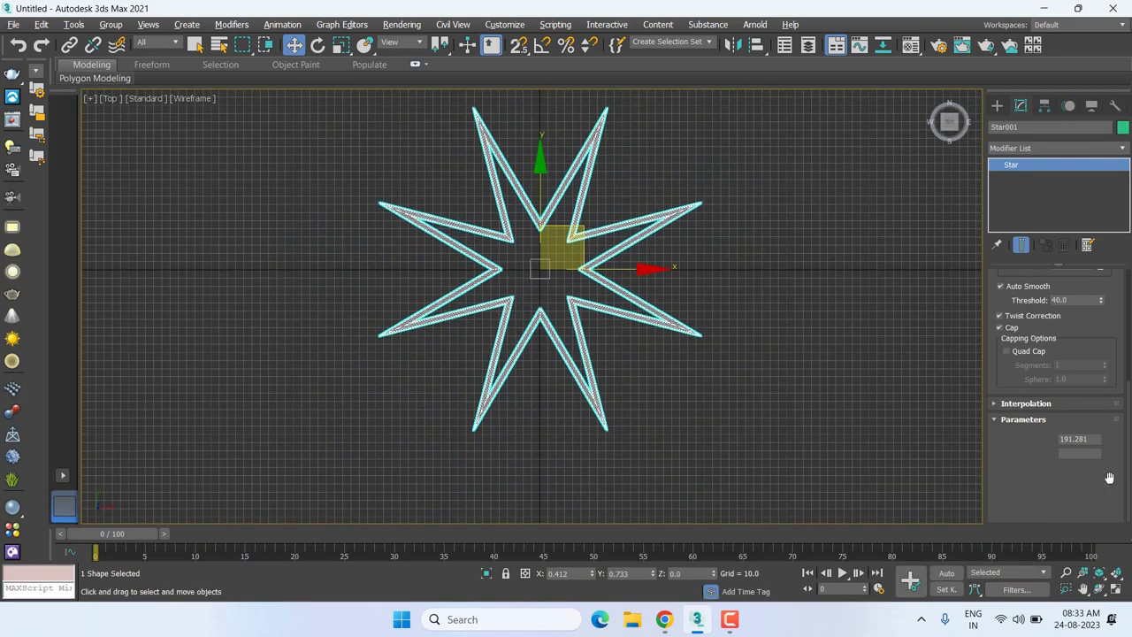
pyautogui.moveTo(1106, 482)
pyautogui.mouseDown()
pyautogui.moveTo(1111, 7)
pyautogui.moveTo(1110, 126)
pyautogui.mouseUp()
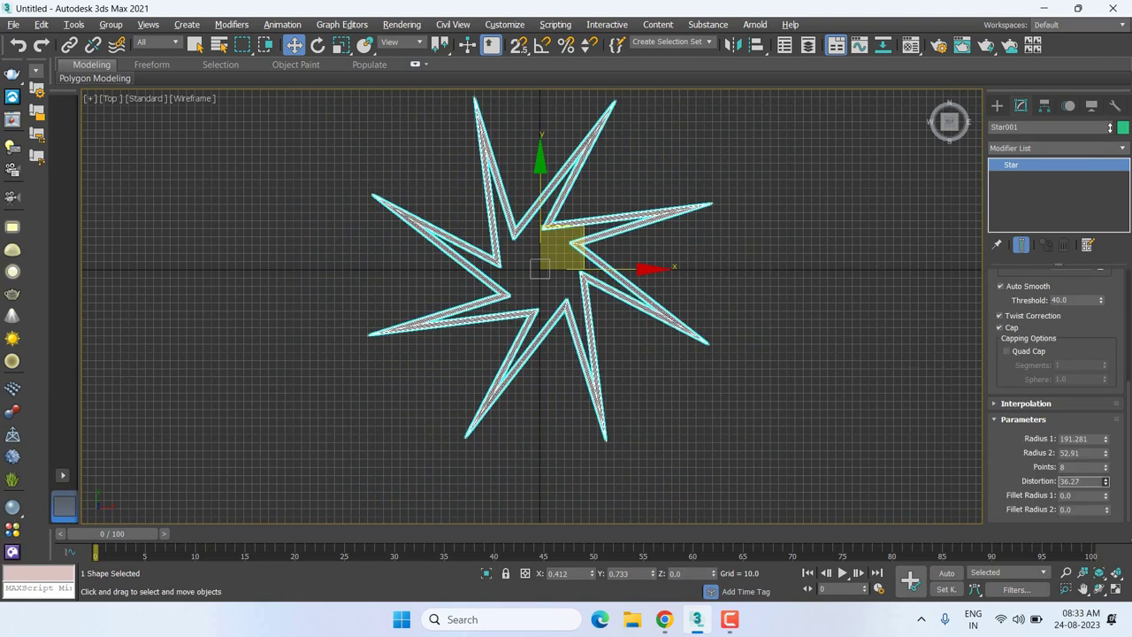
pyautogui.moveTo(1110, 127)
pyautogui.mouseDown()
pyautogui.moveTo(271, 337)
pyautogui.moveTo(542, 459)
pyautogui.moveTo(643, 268)
pyautogui.mouseUp()
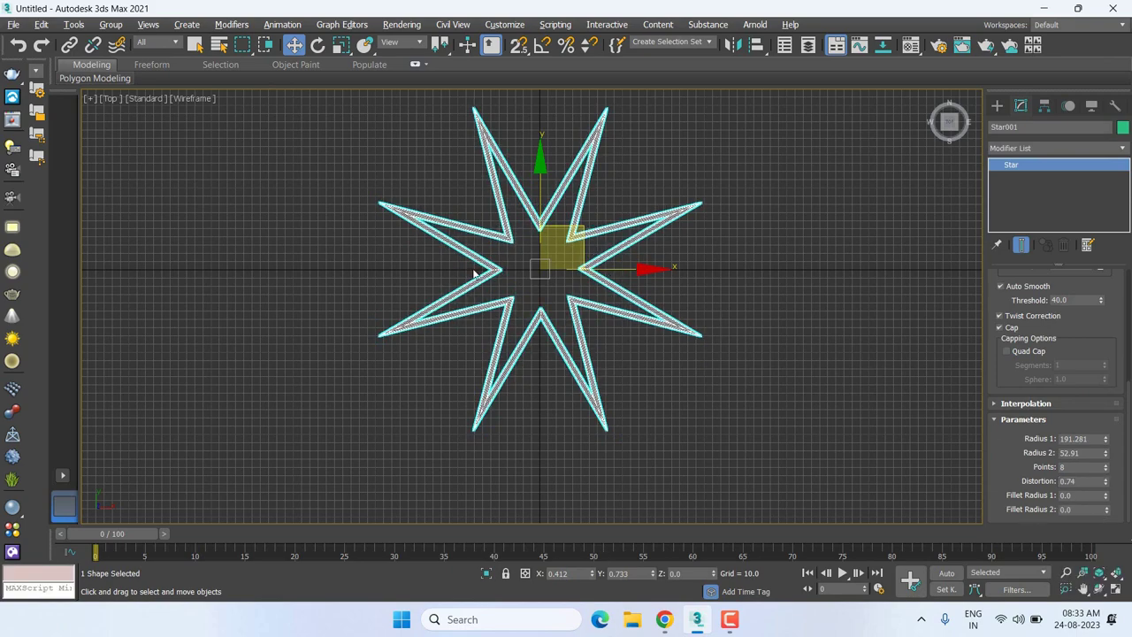
pyautogui.scroll(2, 651, 365)
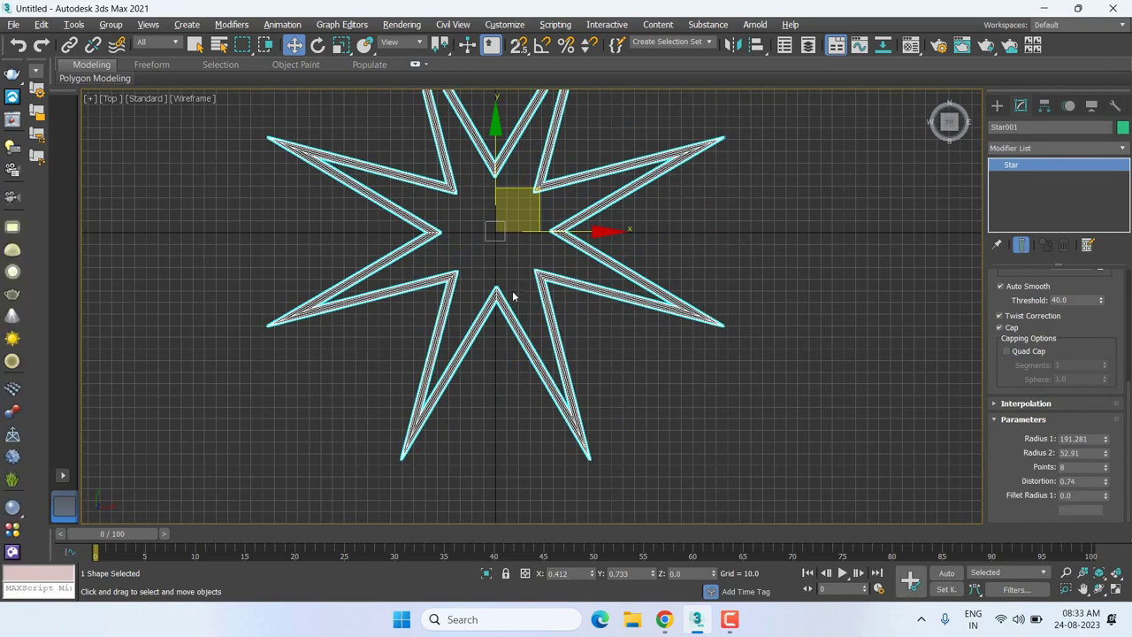
# Set the star's Fillet Radius 1 to 2.2 to round its outer tips.
pyautogui.moveTo(528, 286); pyautogui.dragTo(542, 270, button='middle')
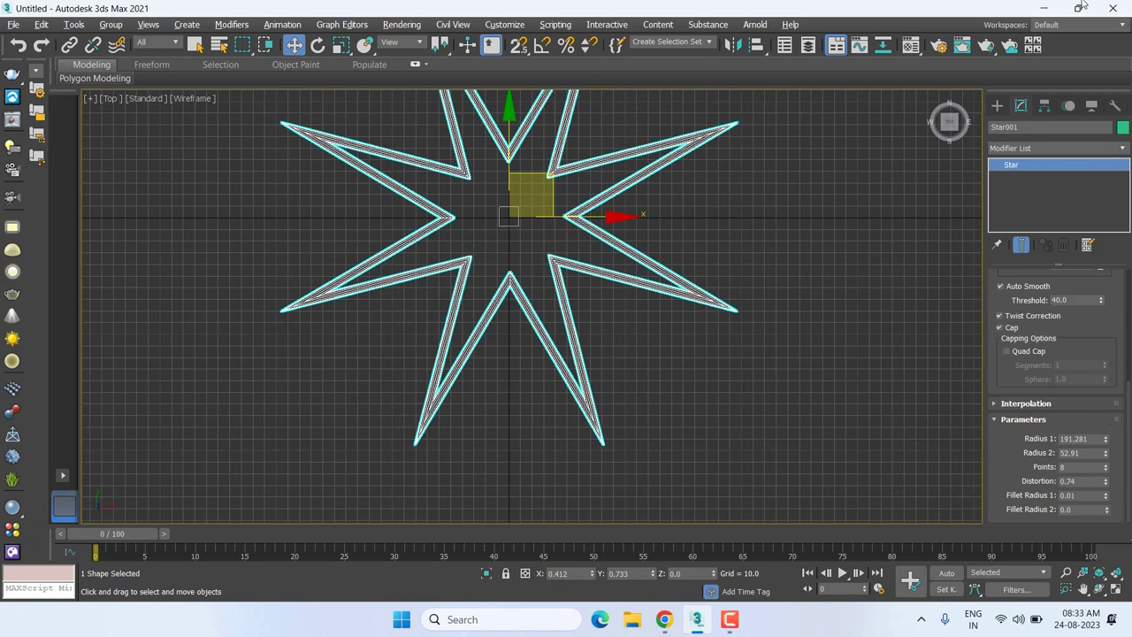
pyautogui.click(1107, 494)
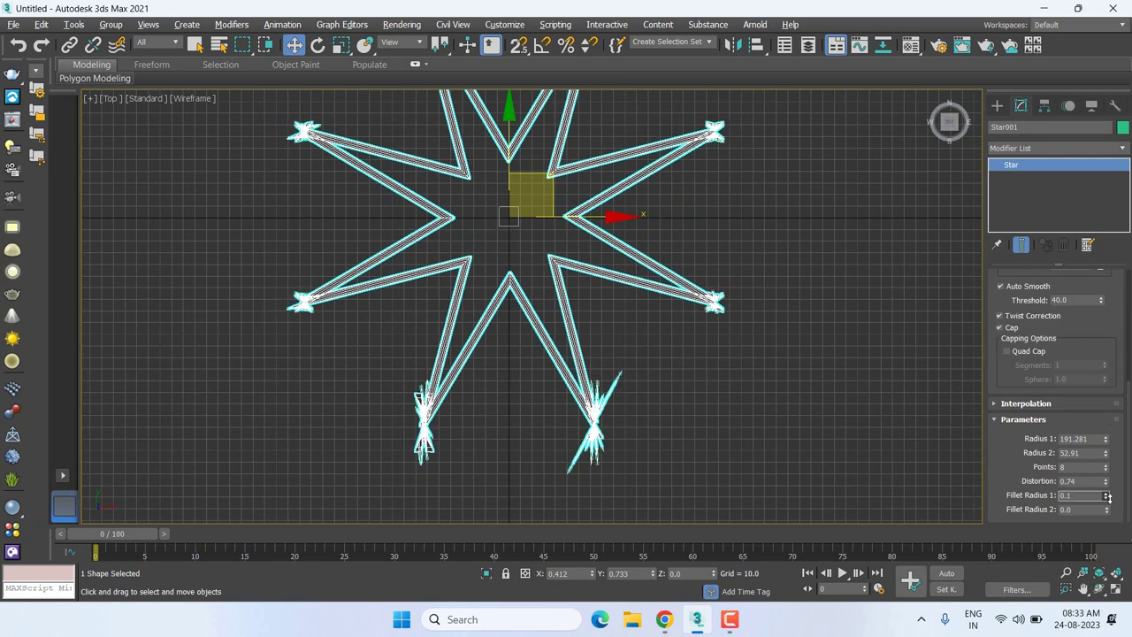
pyautogui.moveTo(1104, 440); pyautogui.dragTo(1106, 447)
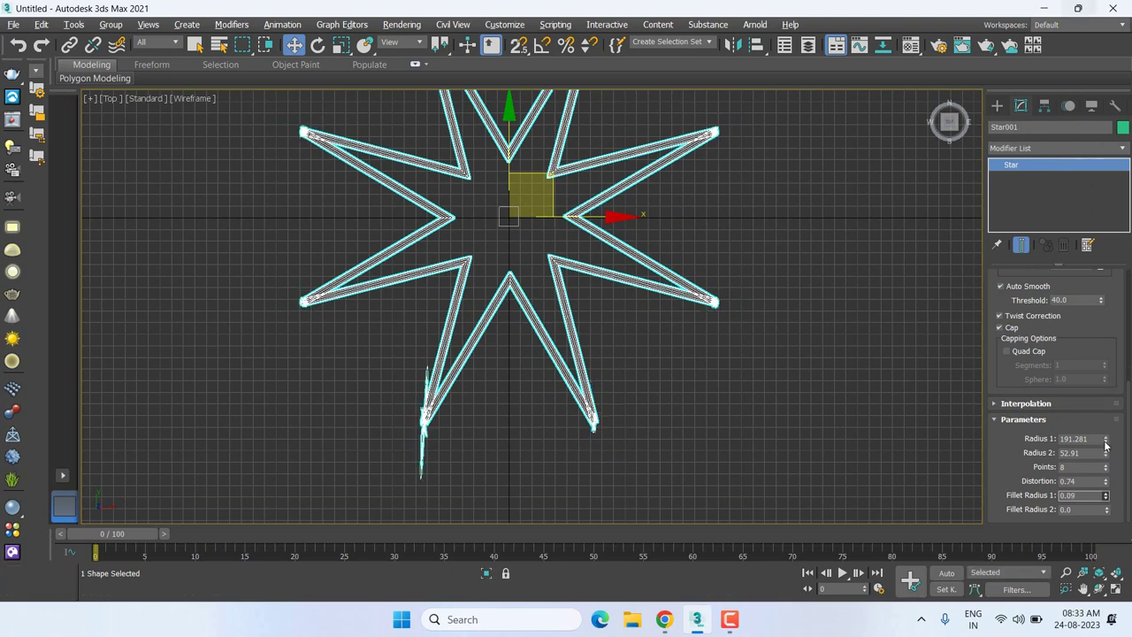
pyautogui.write('2.2')
pyautogui.press('Return')
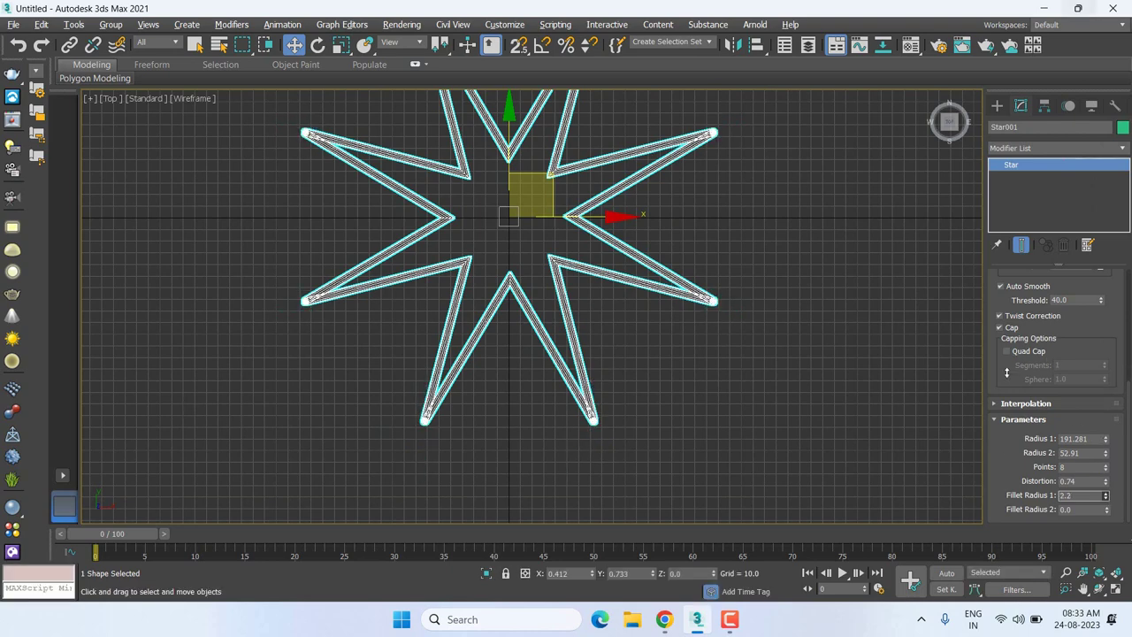
pyautogui.scroll(5, 1006, 371)
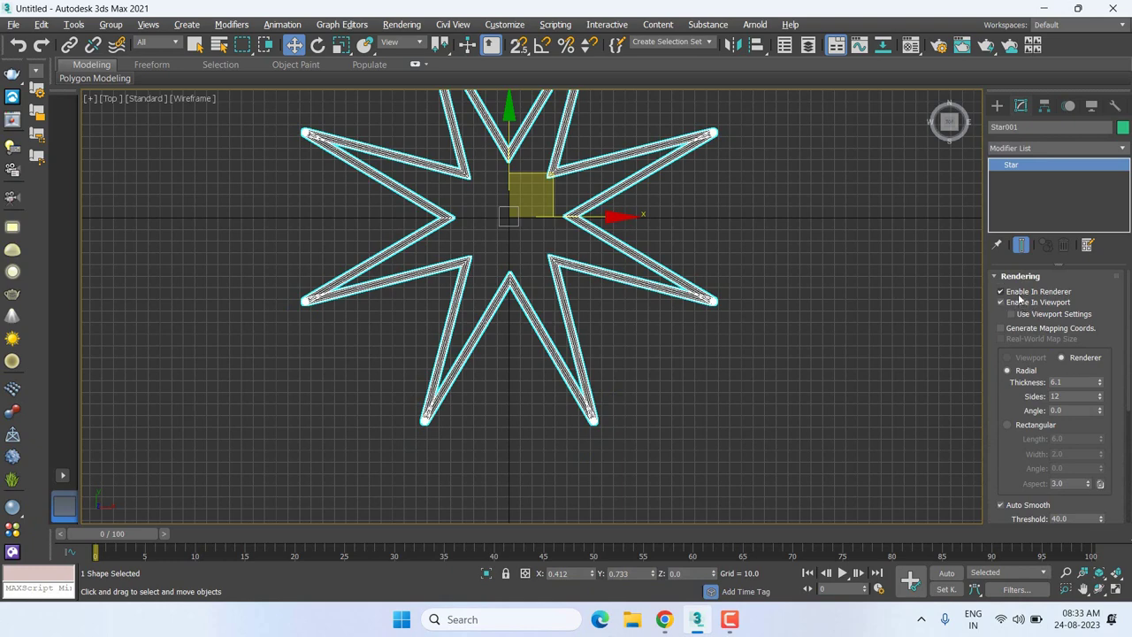
# Display the star as thin lines and round its corners, Fillet Radius 1 at 21.692 plus inner fillets.
pyautogui.click(1019, 305)
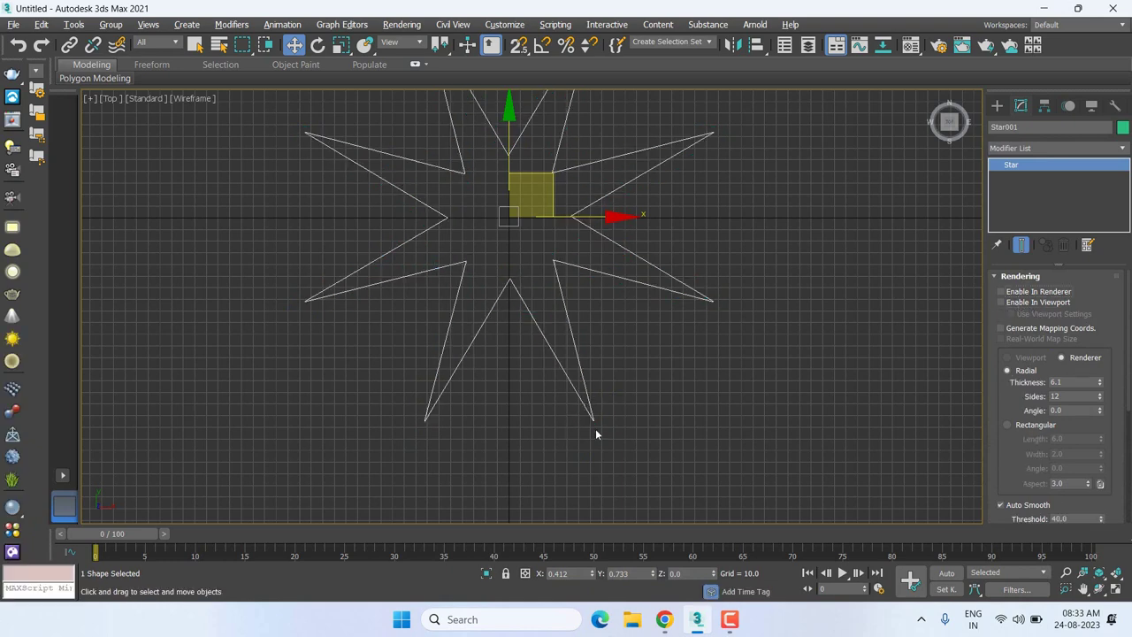
pyautogui.moveTo(1043, 468); pyautogui.dragTo(1042, 226)
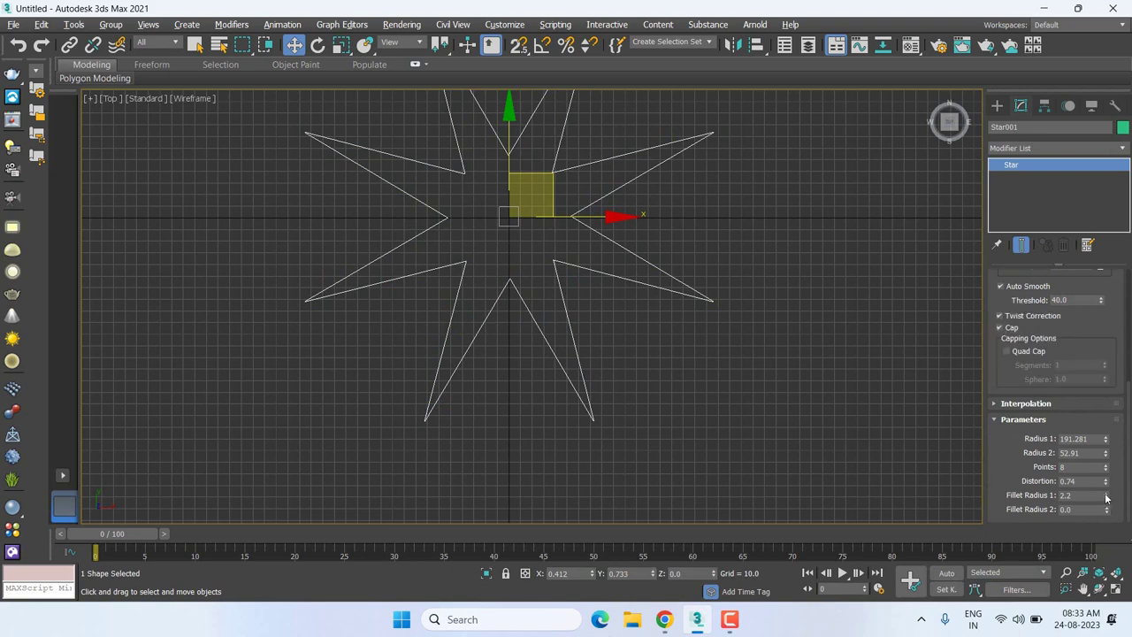
pyautogui.moveTo(1105, 496); pyautogui.dragTo(1009, 82)
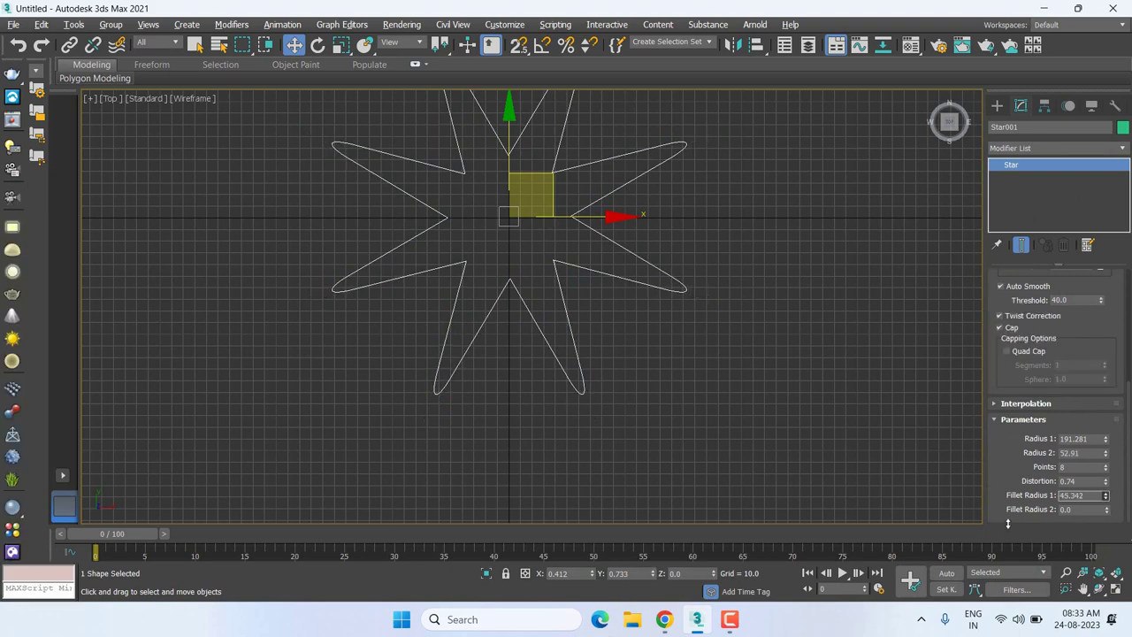
pyautogui.moveTo(1102, 566); pyautogui.dragTo(1113, 513)
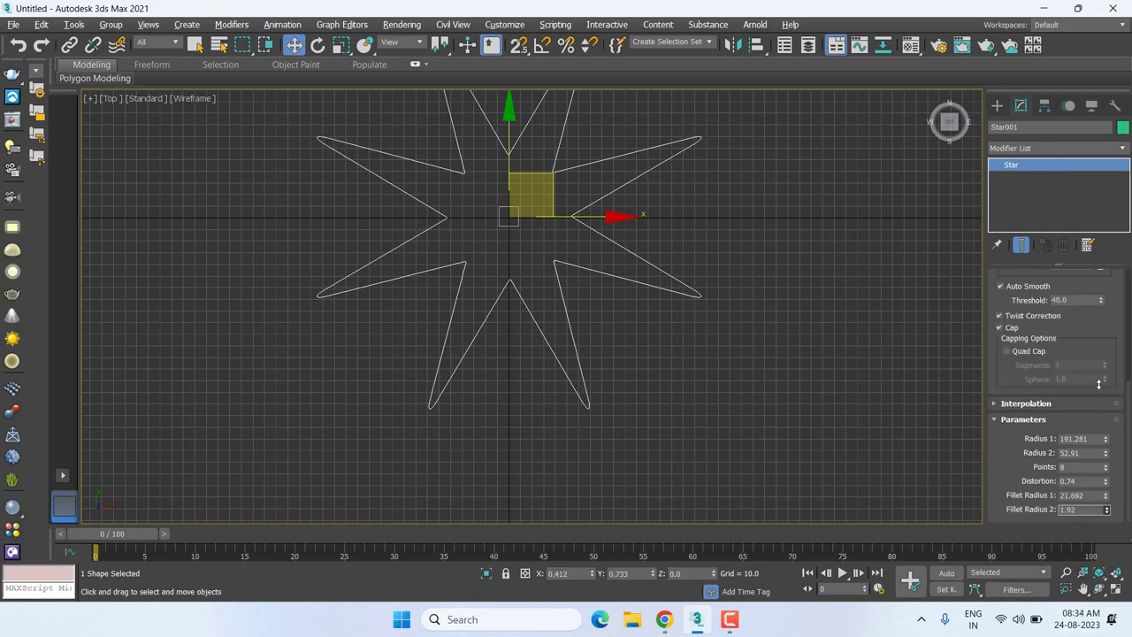
pyautogui.moveTo(1110, 511)
pyautogui.mouseDown()
pyautogui.moveTo(897, 382)
pyautogui.moveTo(861, 18)
pyautogui.mouseUp()
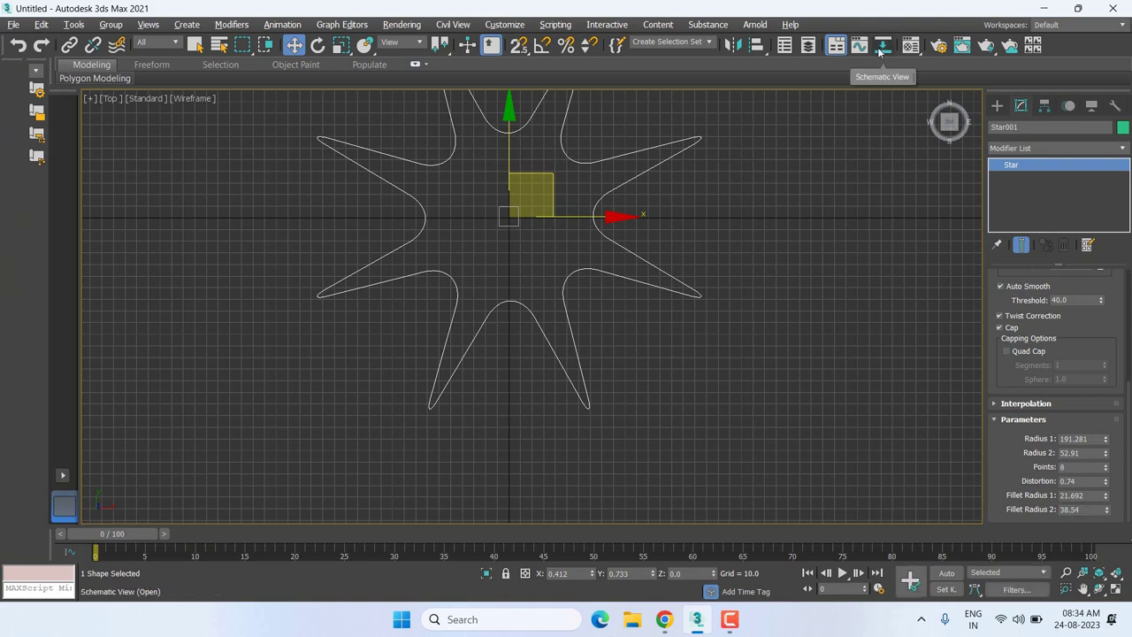
pyautogui.moveTo(882, 45)
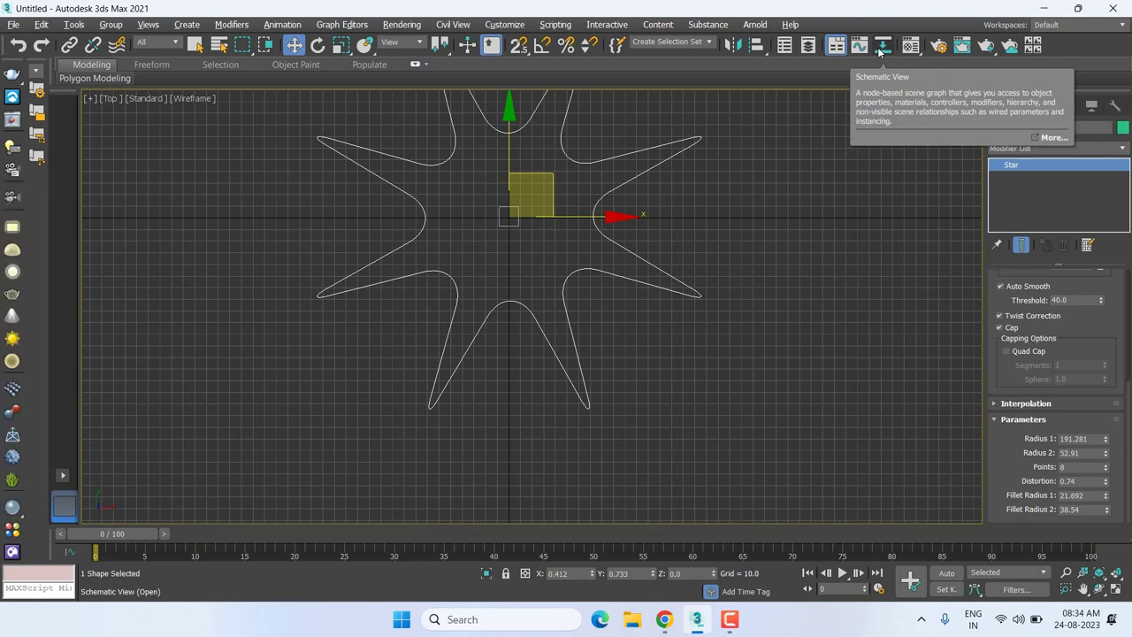
# Delete Star001 and bring back the Splines creation types.
pyautogui.moveTo(339, 434); pyautogui.dragTo(281, 457, button='middle')
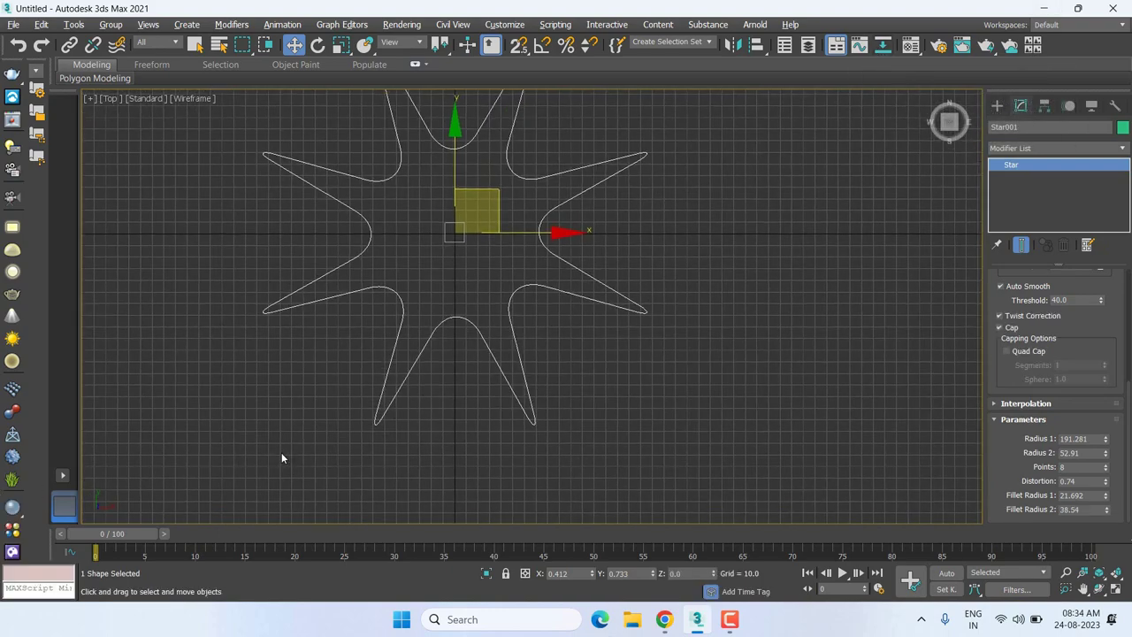
pyautogui.moveTo(708, 361); pyautogui.dragTo(689, 370, button='middle')
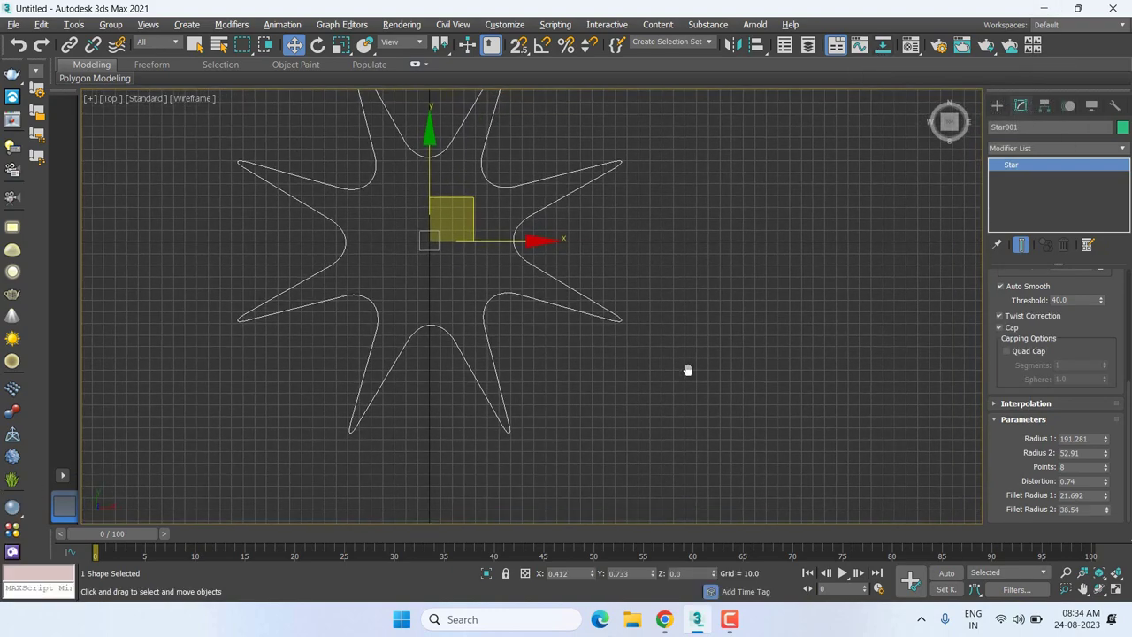
pyautogui.press('Delete')
pyautogui.click(1006, 108)
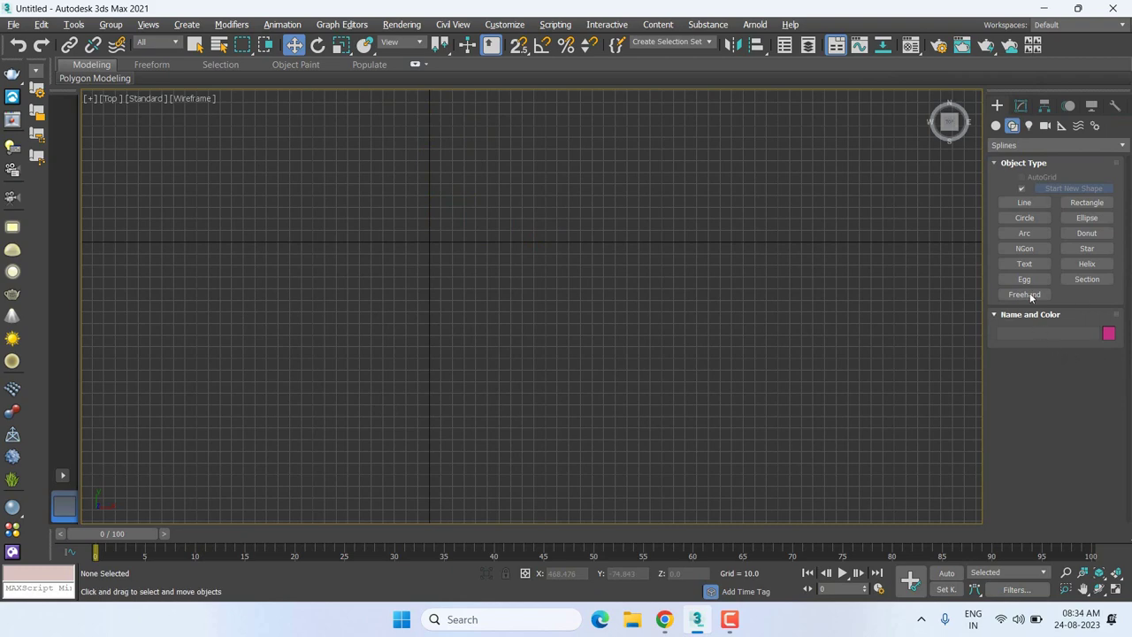
# Draw a helix from the grid centre in Perspective, setting base radius, height and top radius.
pyautogui.click(1088, 264)
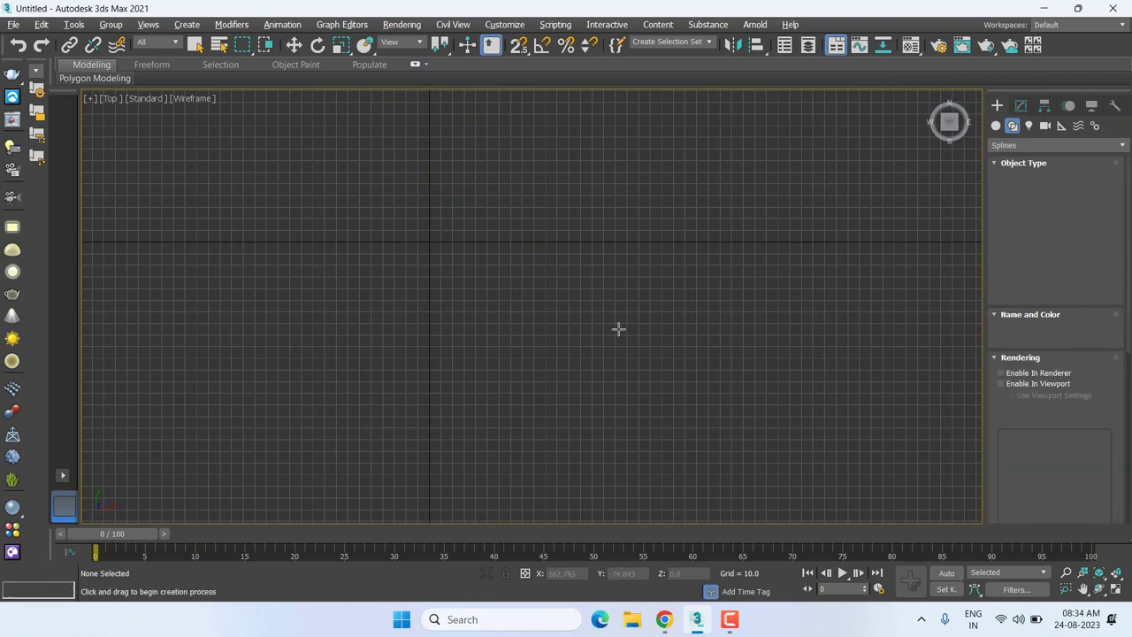
pyautogui.press('p')
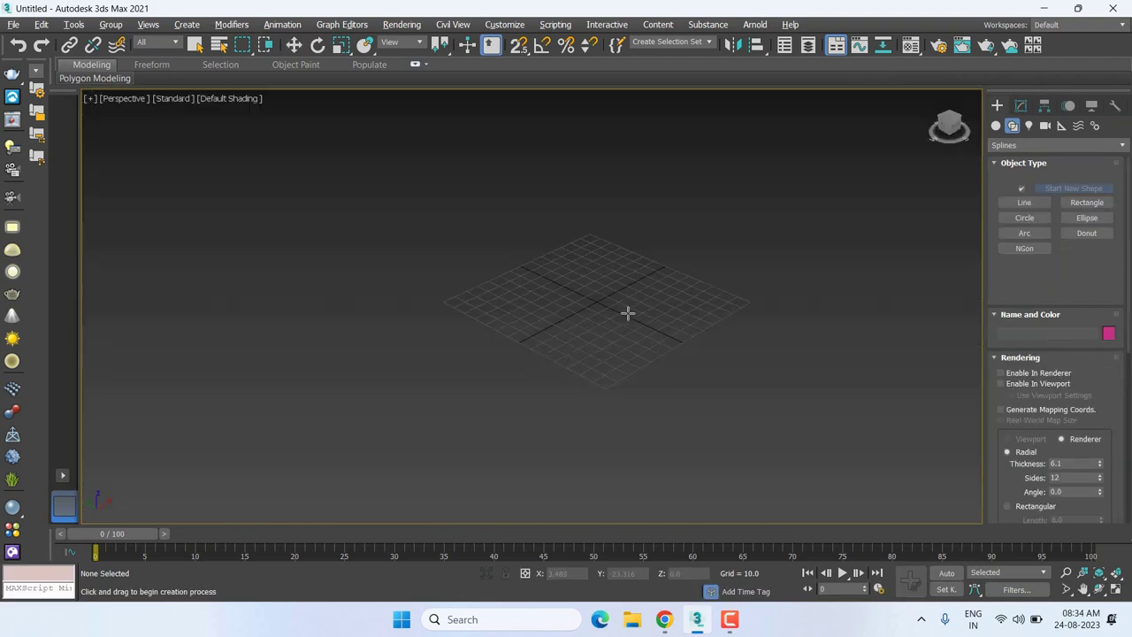
pyautogui.moveTo(596, 310)
pyautogui.mouseDown()
pyautogui.moveTo(727, 337)
pyautogui.moveTo(692, 307)
pyautogui.mouseUp()
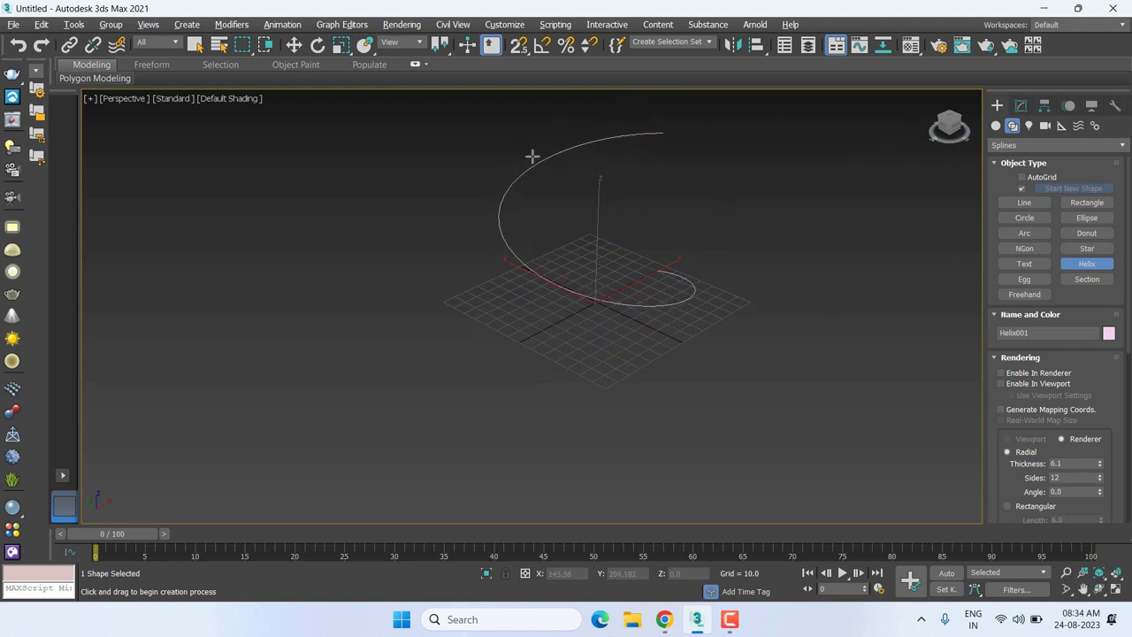
pyautogui.click(380, 190)
# Adjust Helix001 to Radius 1 82.099, Radius 2 46.877 and Height 109.584, checking in Top view.
pyautogui.press('w')
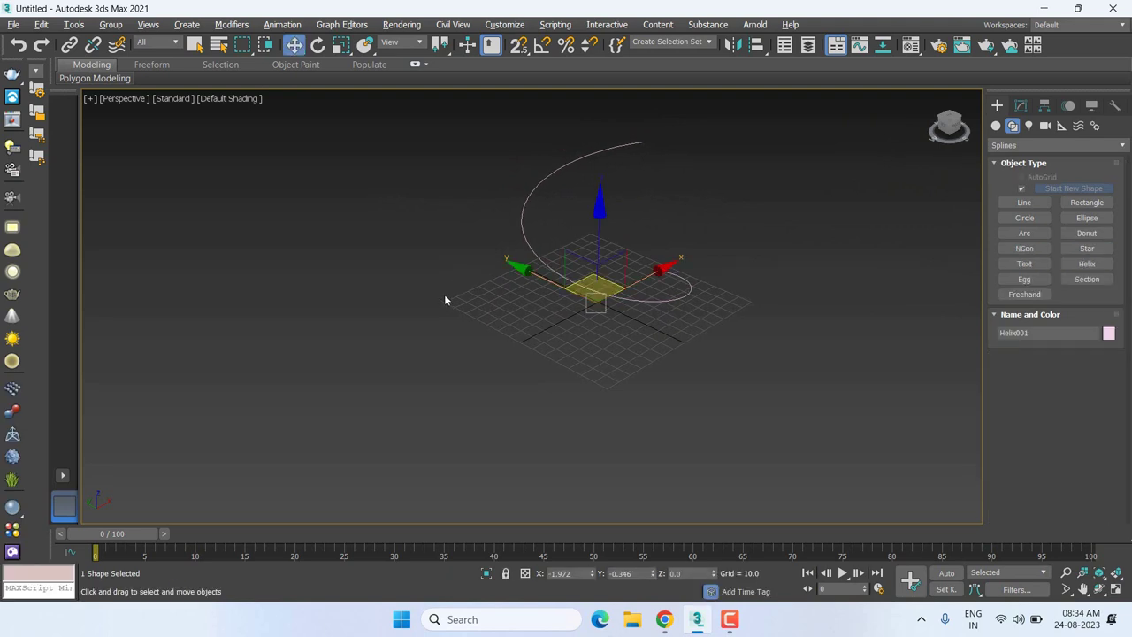
pyautogui.click(1021, 105)
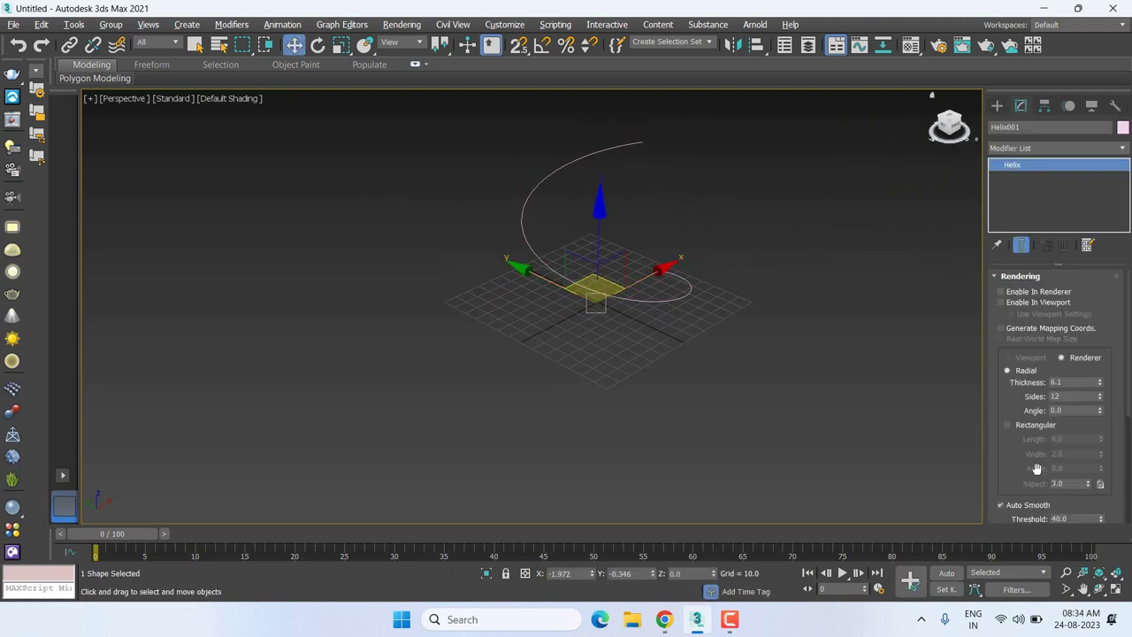
pyautogui.moveTo(1026, 466); pyautogui.dragTo(1043, 215)
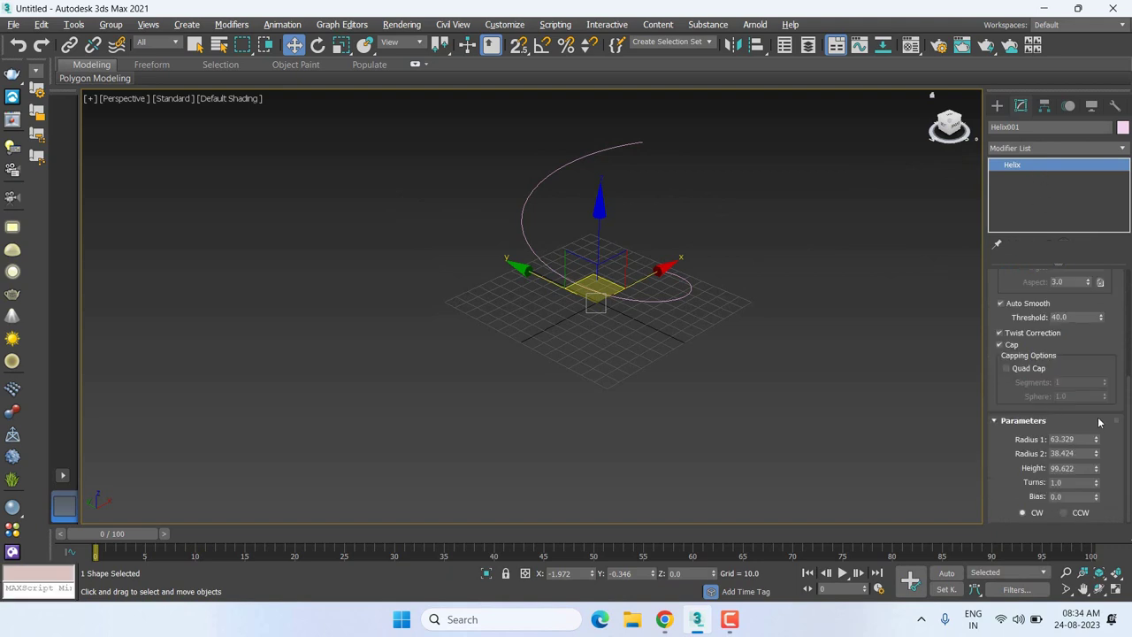
pyautogui.moveTo(1097, 433); pyautogui.dragTo(1097, 389)
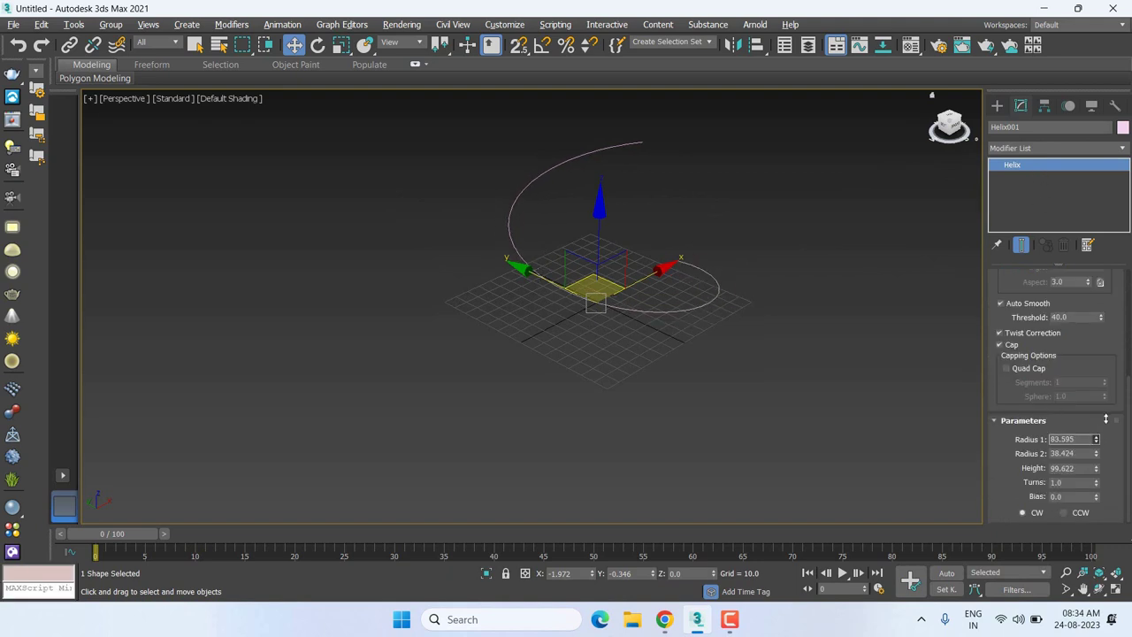
pyautogui.press('t')
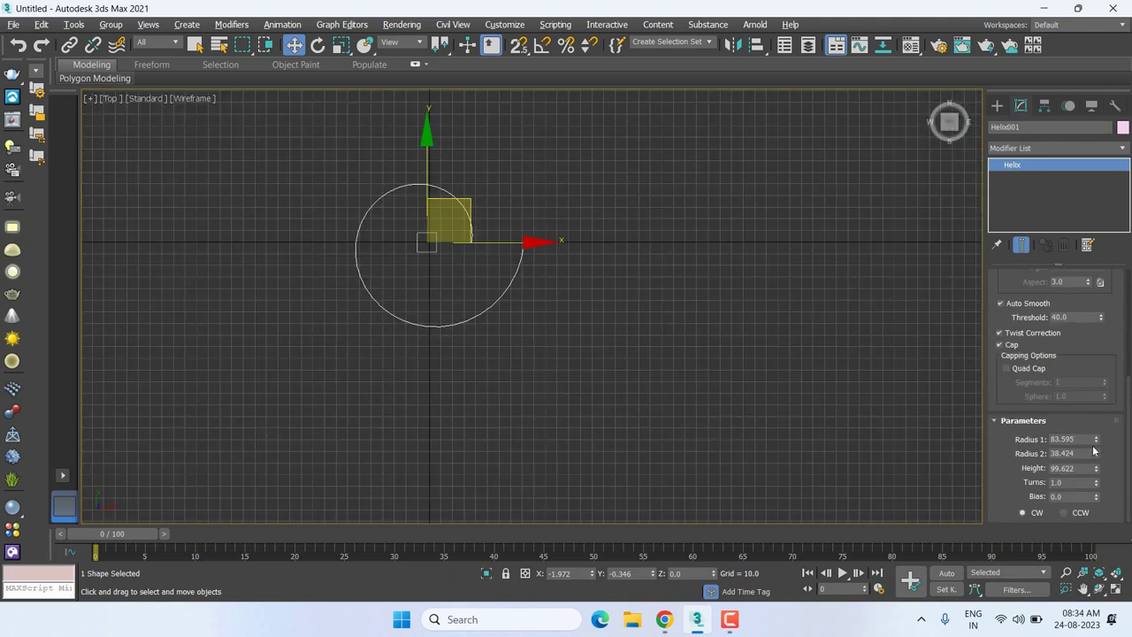
pyautogui.moveTo(1096, 439); pyautogui.dragTo(1105, 394)
pyautogui.press('p')
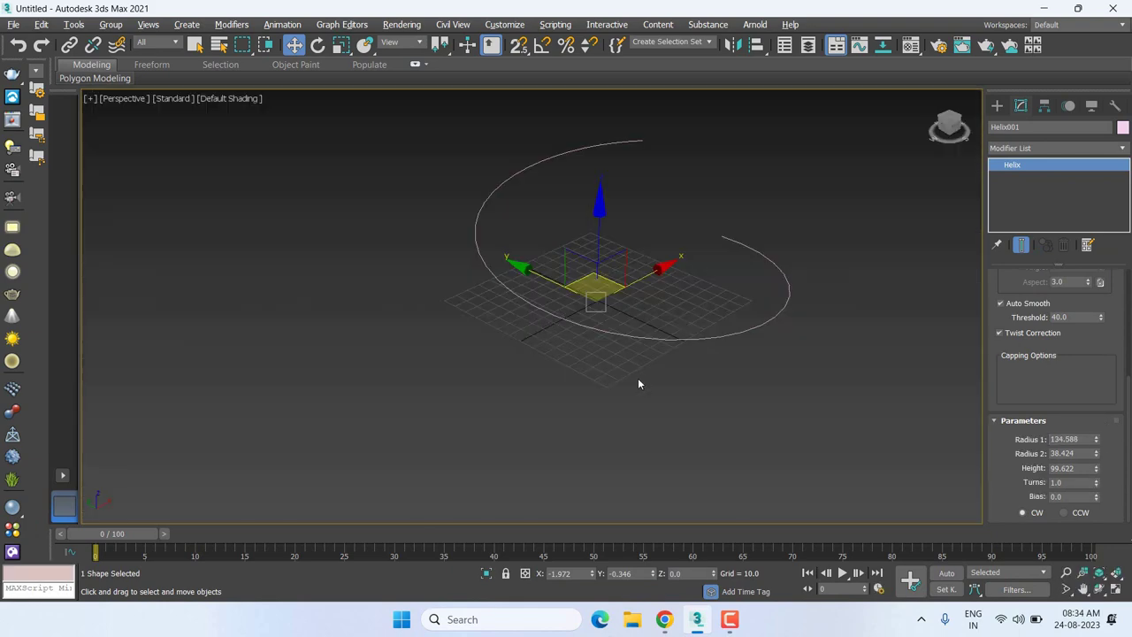
pyautogui.moveTo(1097, 439); pyautogui.dragTo(1095, 456)
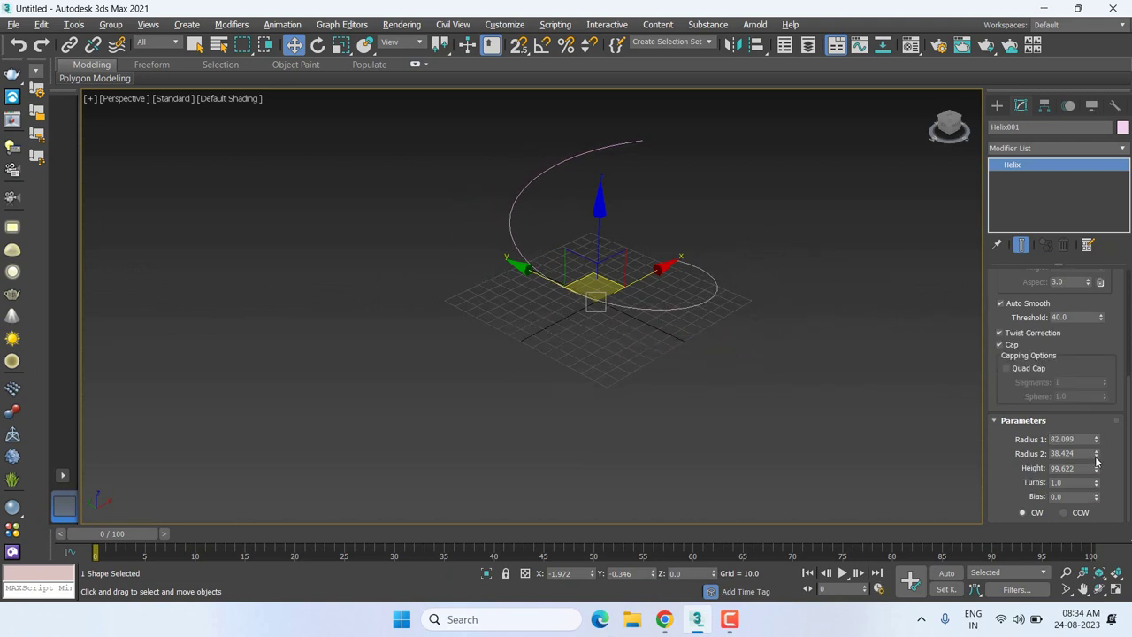
pyautogui.moveTo(1097, 454)
pyautogui.mouseDown()
pyautogui.moveTo(1110, 384)
pyautogui.moveTo(1115, 436)
pyautogui.moveTo(1097, 438)
pyautogui.moveTo(1102, 461)
pyautogui.mouseUp()
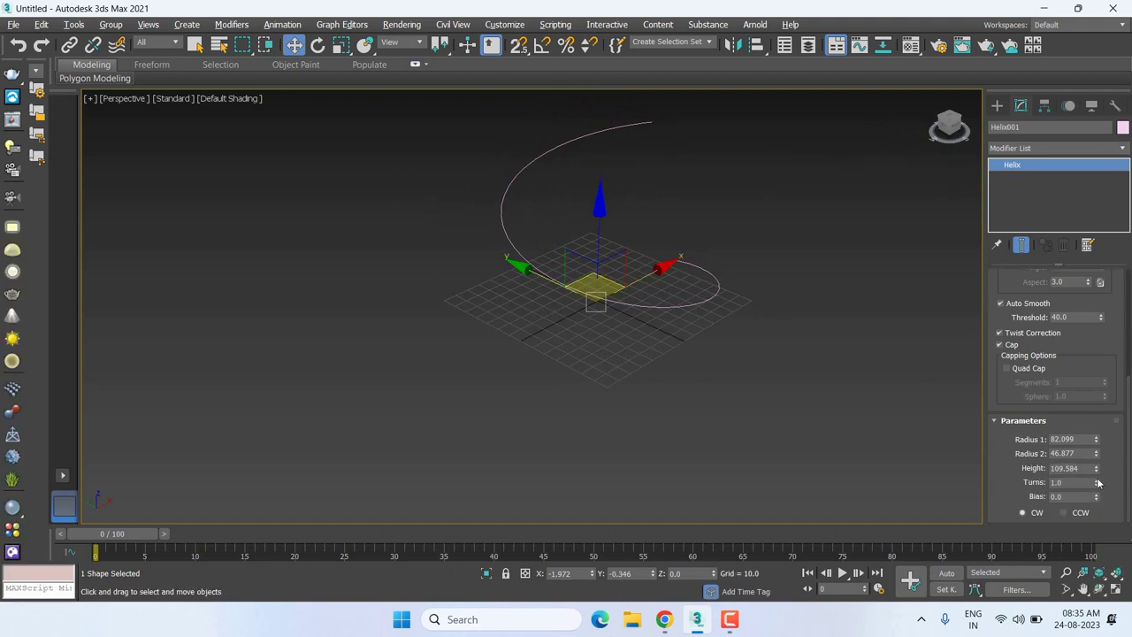
# Raise the helix to 5.37 turns and set Radius 1 to 63.216.
pyautogui.moveTo(1096, 482); pyautogui.dragTo(1111, 226)
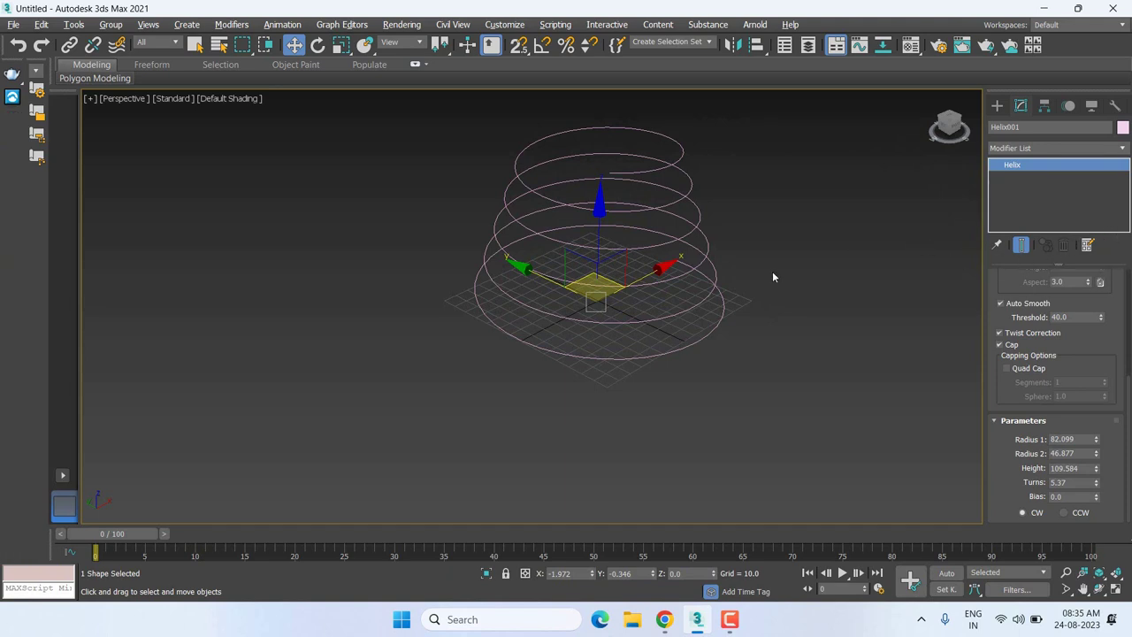
pyautogui.moveTo(773, 275)
pyautogui.mouseDown(button='middle')
pyautogui.moveTo(685, 313)
pyautogui.moveTo(721, 328)
pyautogui.mouseUp(button='middle')
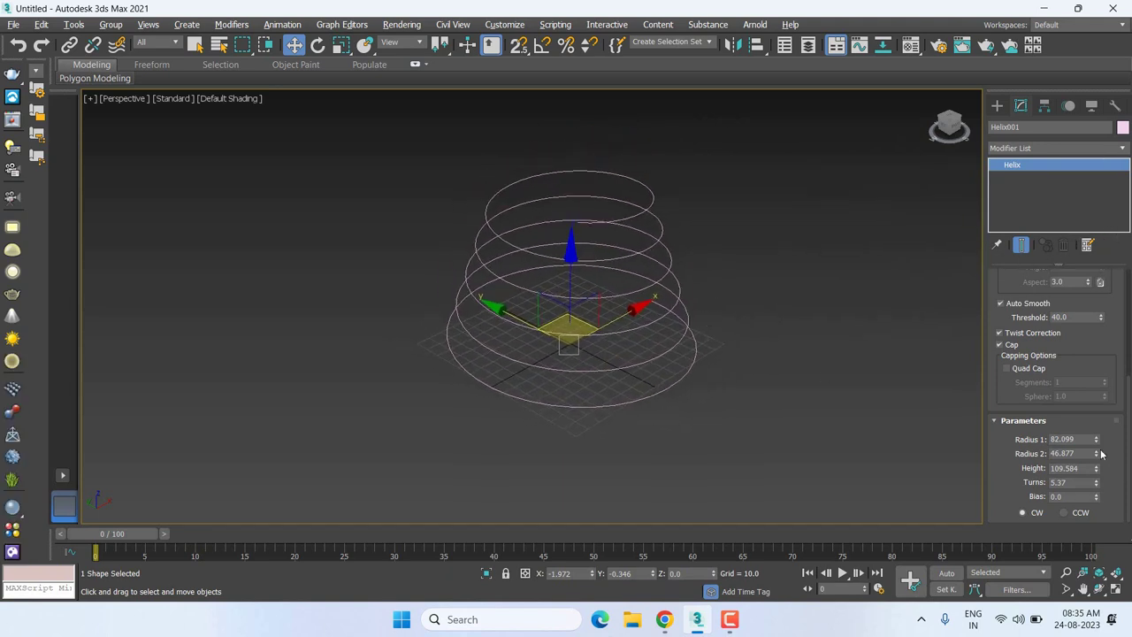
pyautogui.moveTo(1097, 439)
pyautogui.mouseDown()
pyautogui.moveTo(1099, 397)
pyautogui.moveTo(1124, 444)
pyautogui.moveTo(22, 437)
pyautogui.moveTo(35, 456)
pyautogui.mouseUp()
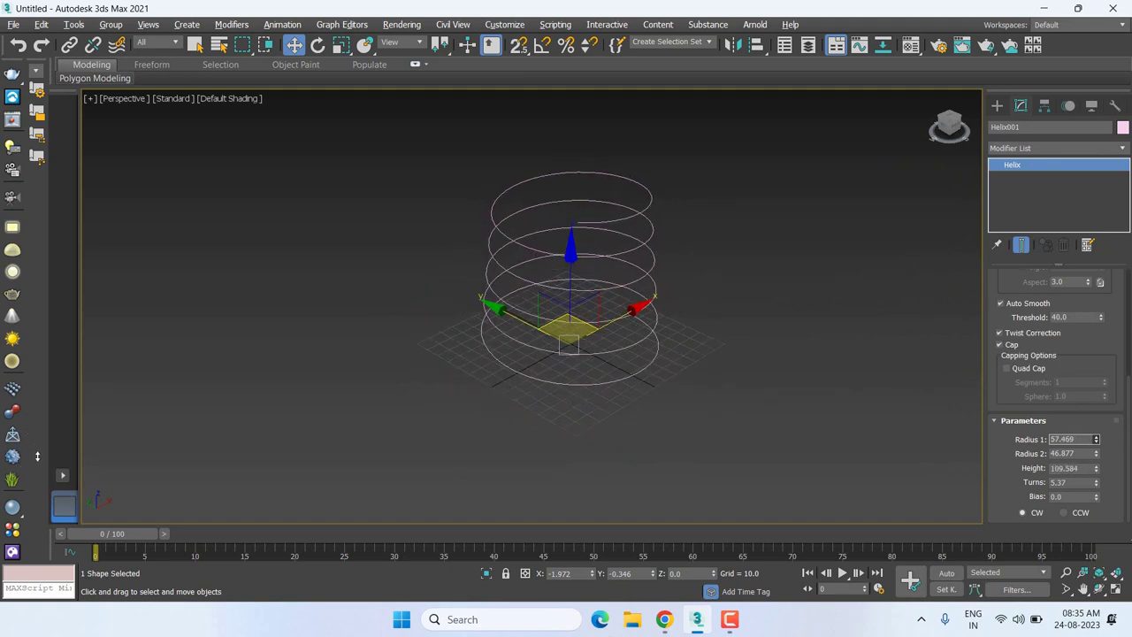
pyautogui.moveTo(37, 455); pyautogui.dragTo(37, 452)
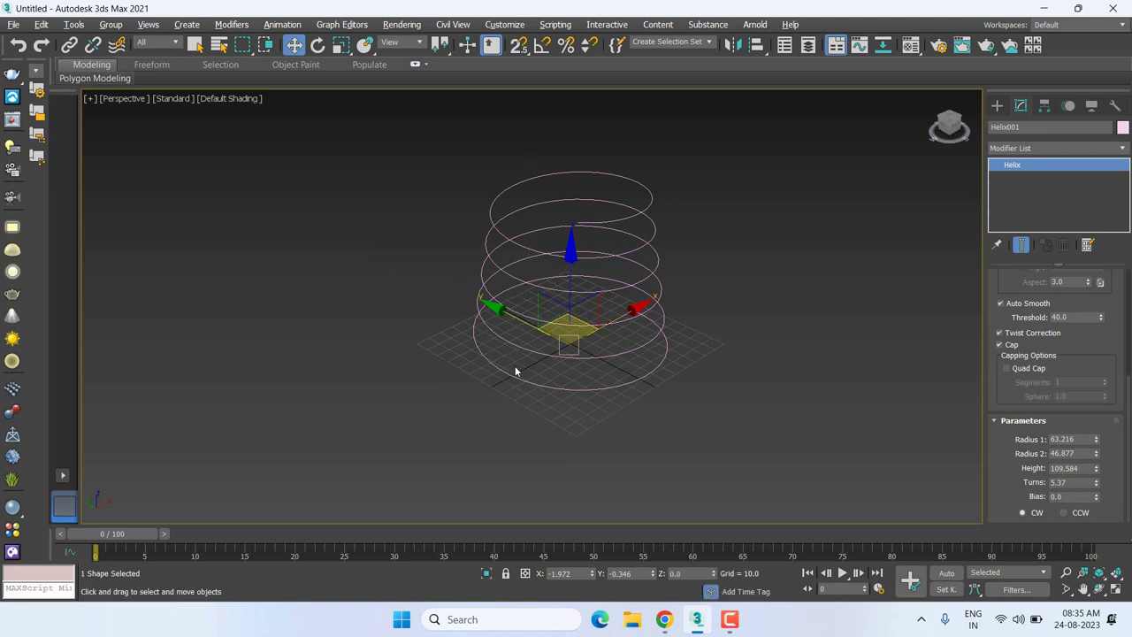
# In Front view, set the helix Bias to -0.06 to bunch coils toward the bottom.
pyautogui.moveTo(518, 372); pyautogui.dragTo(537, 307, button='middle')
pyautogui.press('f')
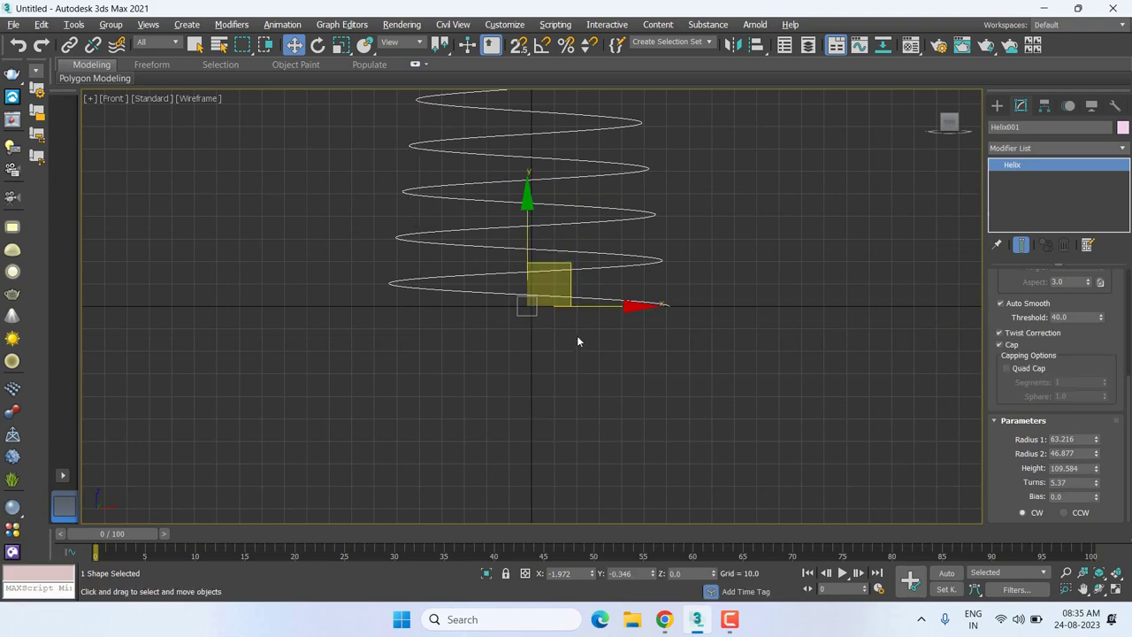
pyautogui.moveTo(672, 308); pyautogui.dragTo(679, 352, button='middle')
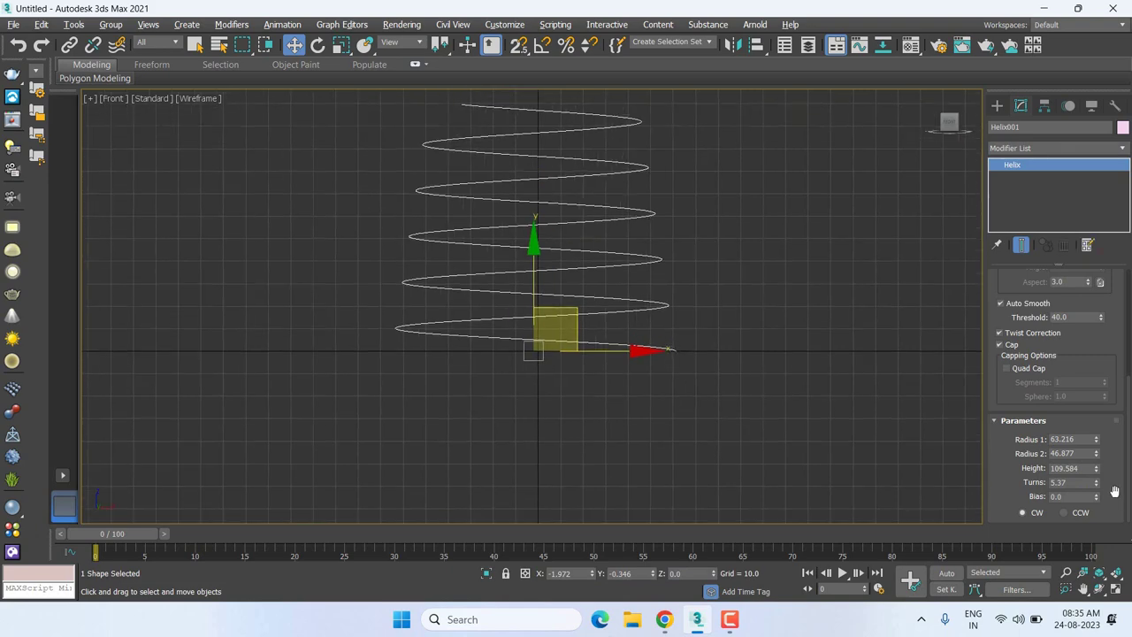
pyautogui.moveTo(1098, 499)
pyautogui.mouseDown()
pyautogui.moveTo(1106, 537)
pyautogui.moveTo(1117, 498)
pyautogui.mouseUp()
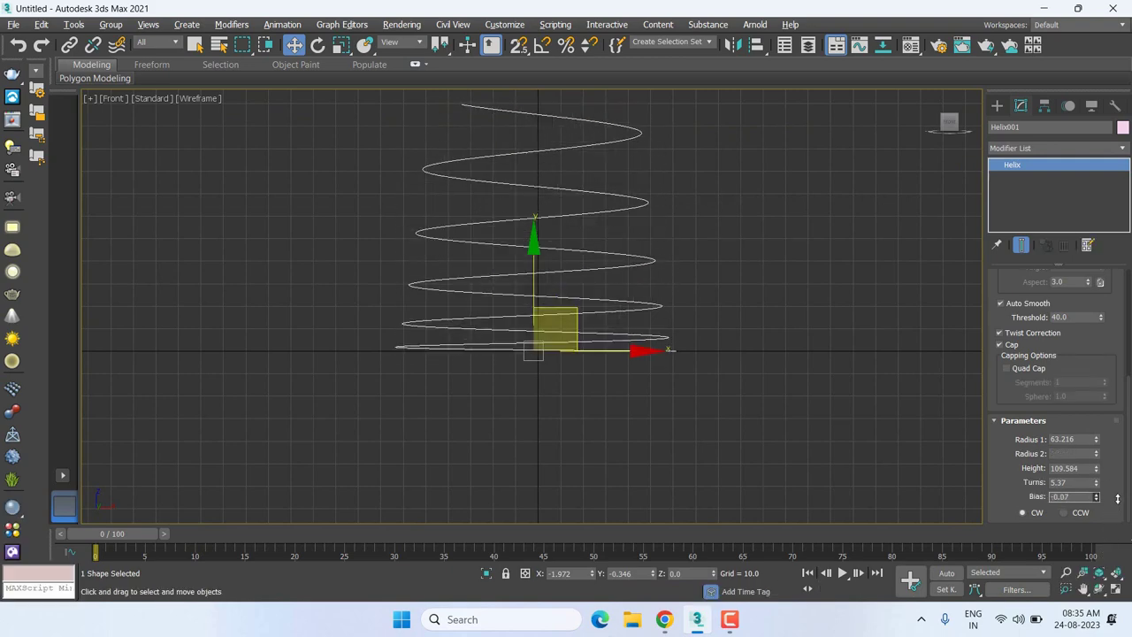
# Set the helix winding to counter-clockwise (CCW) in Perspective view.
pyautogui.press('p')
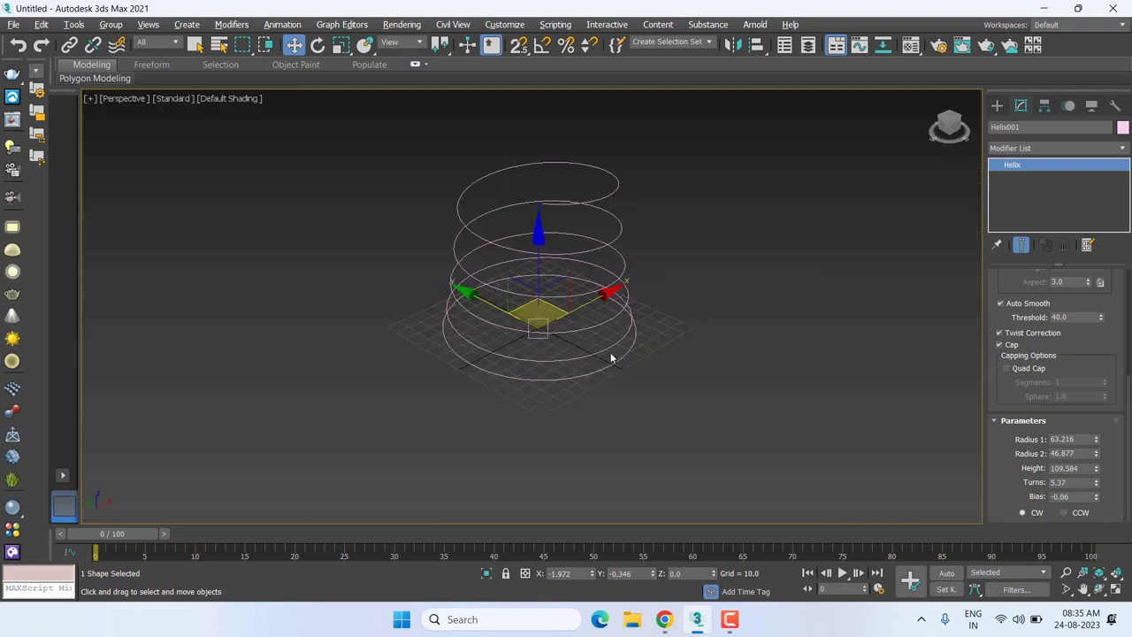
pyautogui.click(1067, 512)
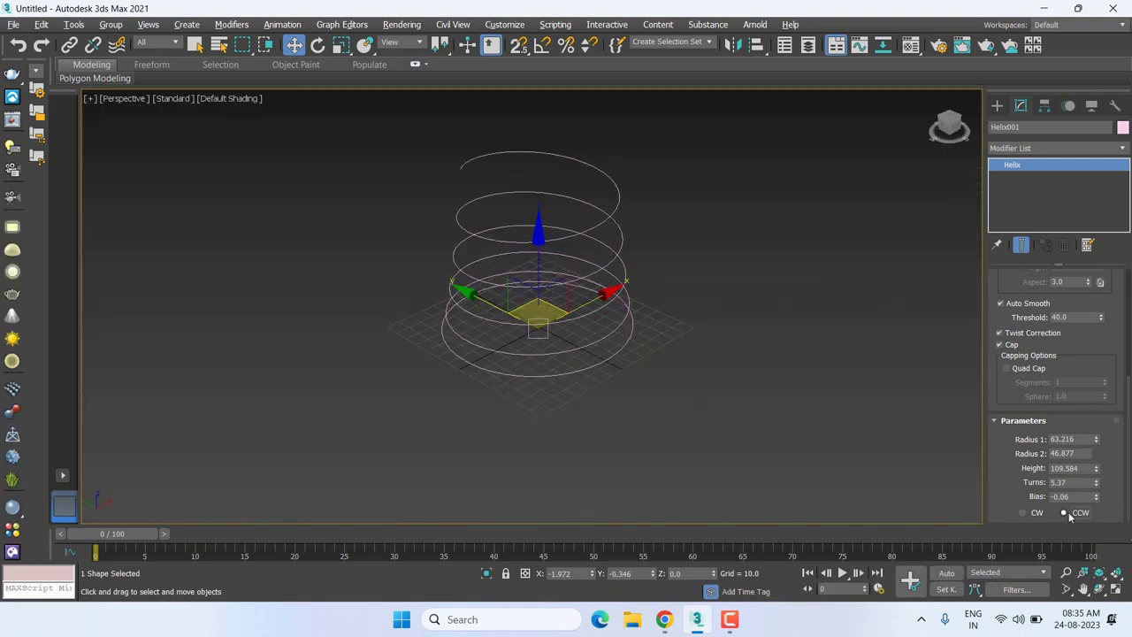
pyautogui.click(1032, 513)
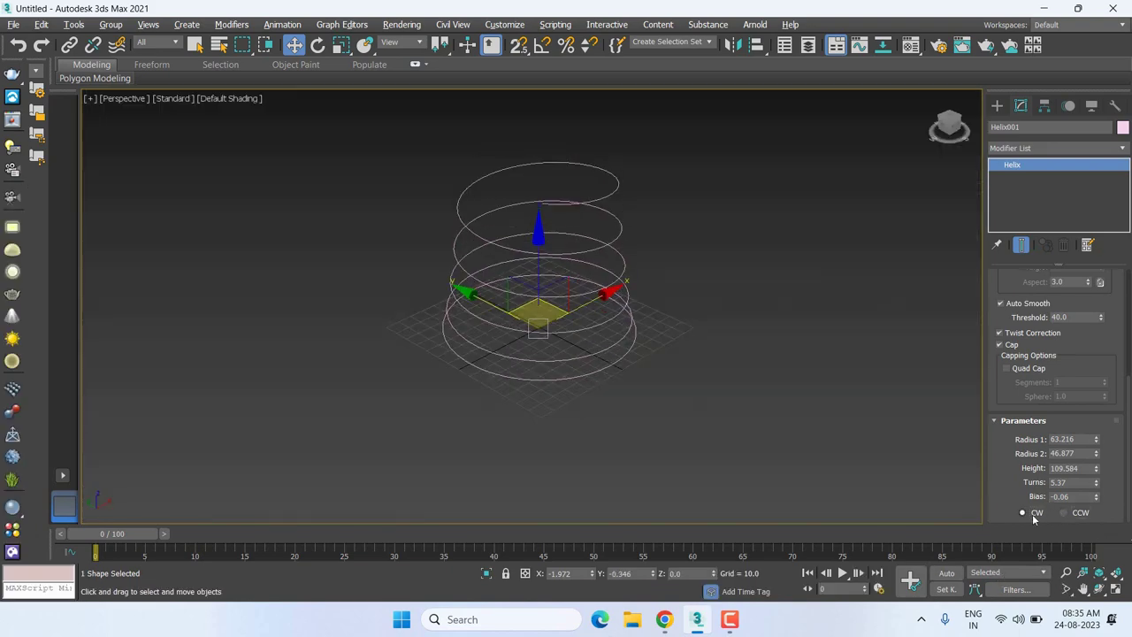
pyautogui.click(1066, 513)
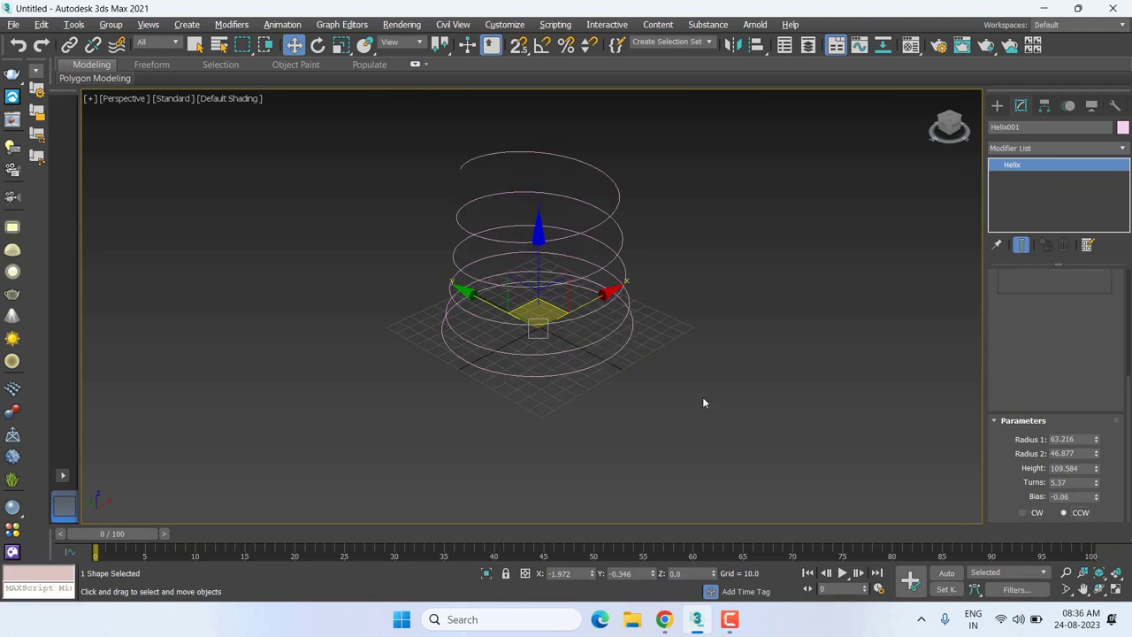
pyautogui.moveTo(702, 396); pyautogui.dragTo(646, 380, button='middle')
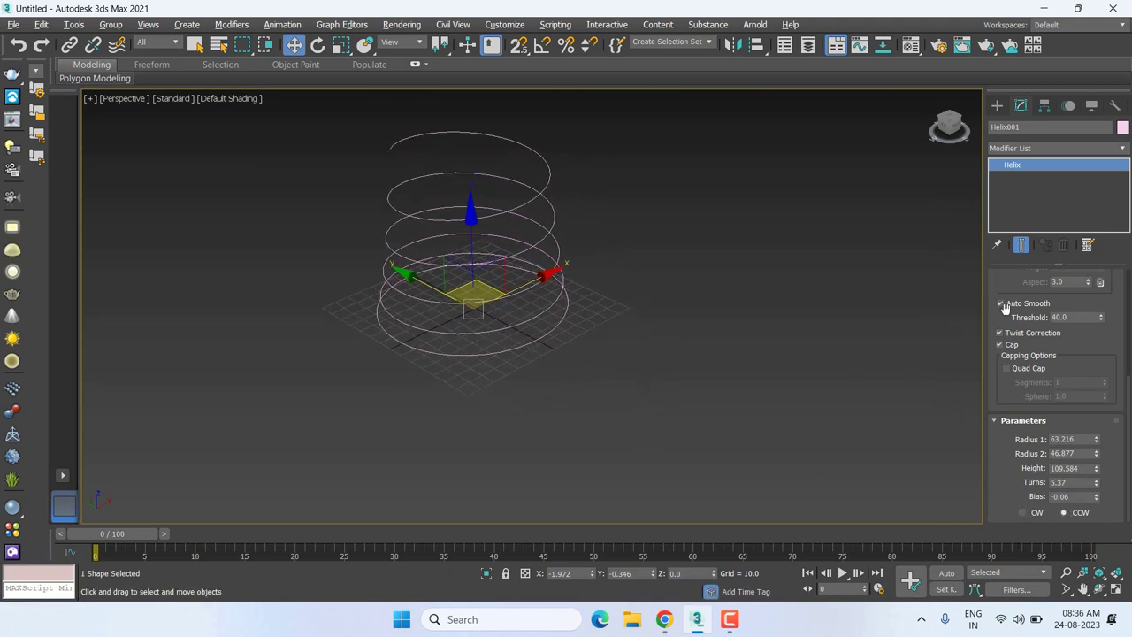
# Preview Helix001 as a 6.1-thick tube, then delete it and return to the spline list.
pyautogui.scroll(2, 1008, 354)
pyautogui.scroll(2, 1014, 421)
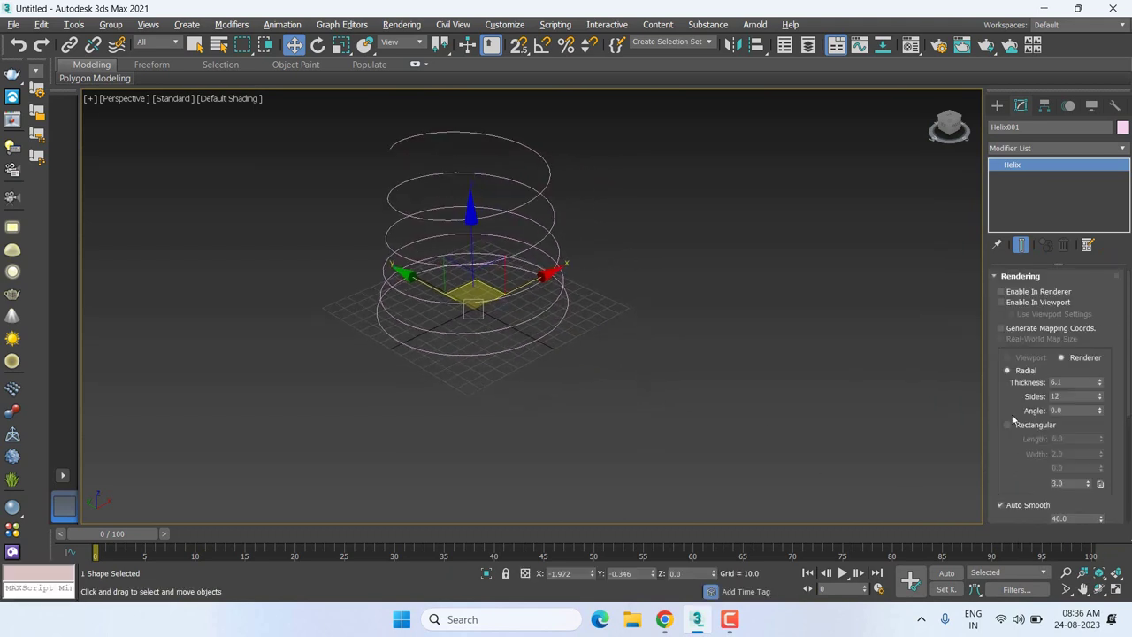
pyautogui.click(1018, 305)
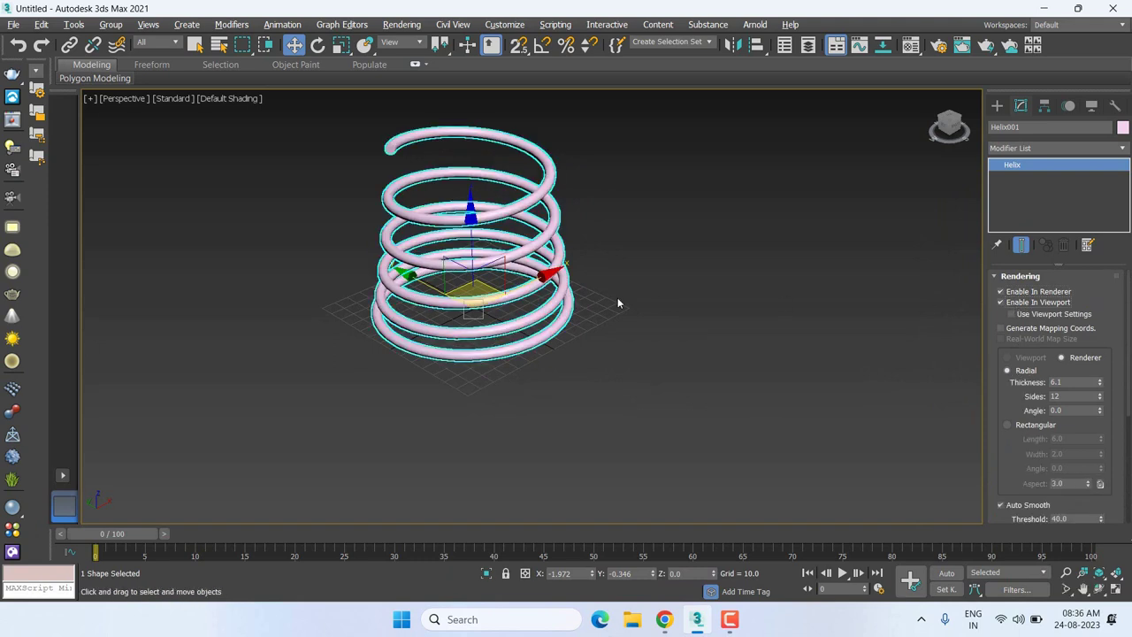
pyautogui.moveTo(619, 299); pyautogui.dragTo(621, 320, button='middle')
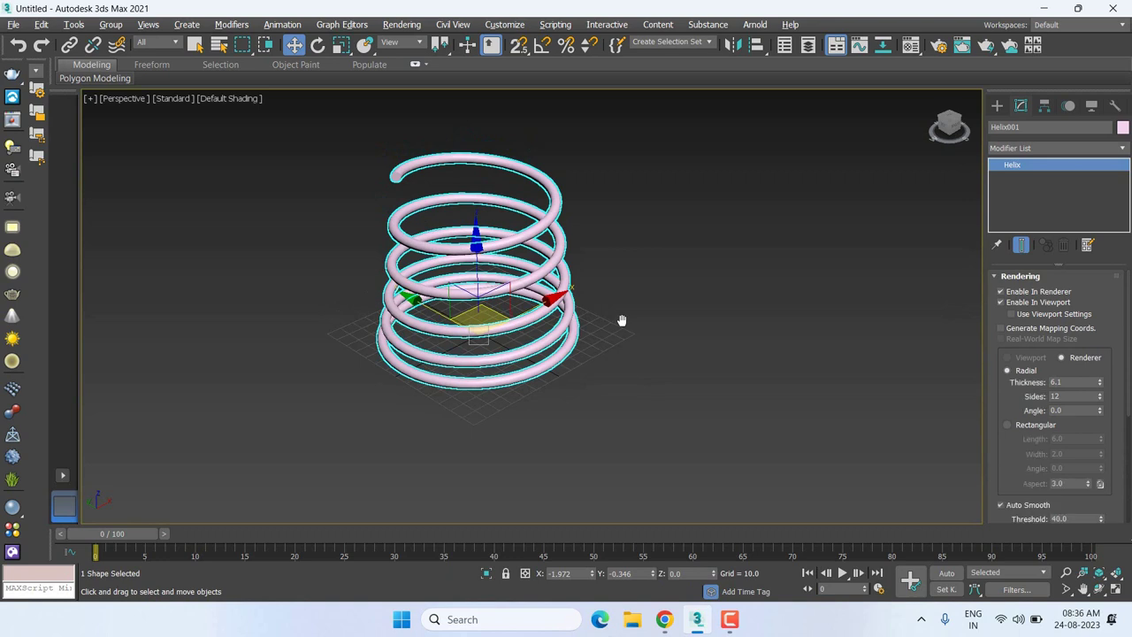
pyautogui.press('Delete')
pyautogui.click(997, 105)
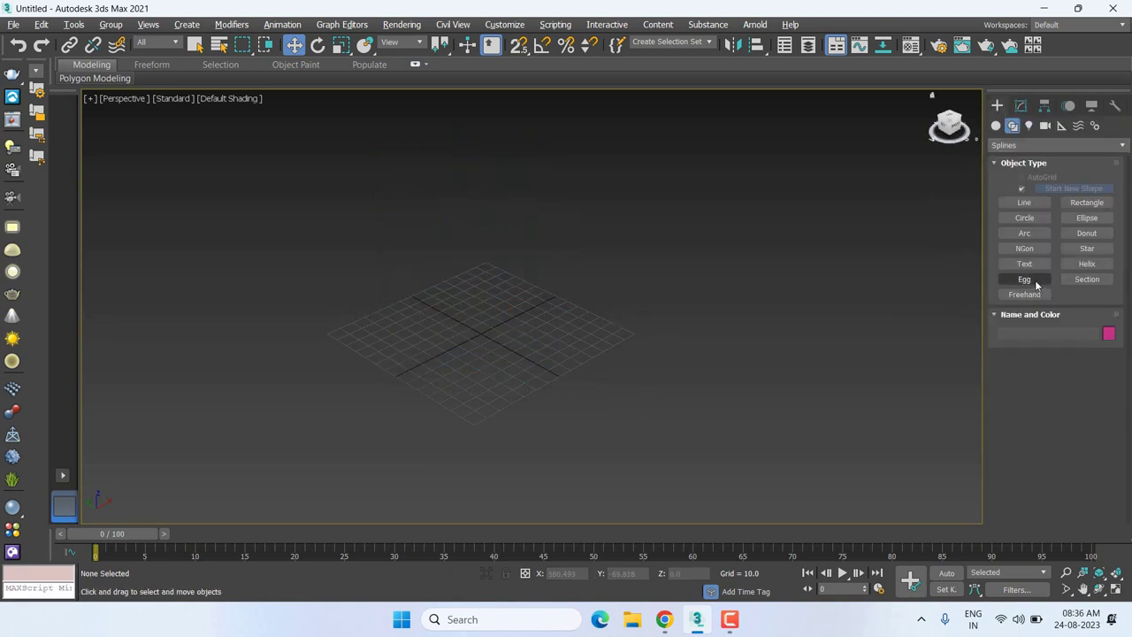
# Draw an outlined egg spline centred on the grid origin in Front view.
pyautogui.click(1037, 284)
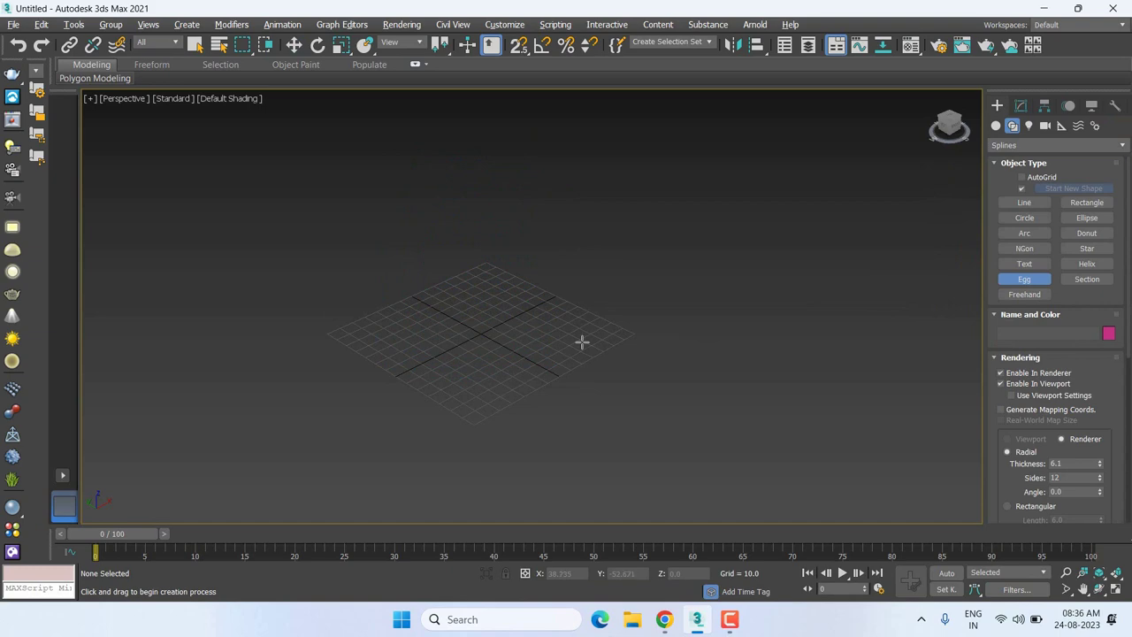
pyautogui.press('f')
pyautogui.moveTo(569, 355); pyautogui.dragTo(570, 171)
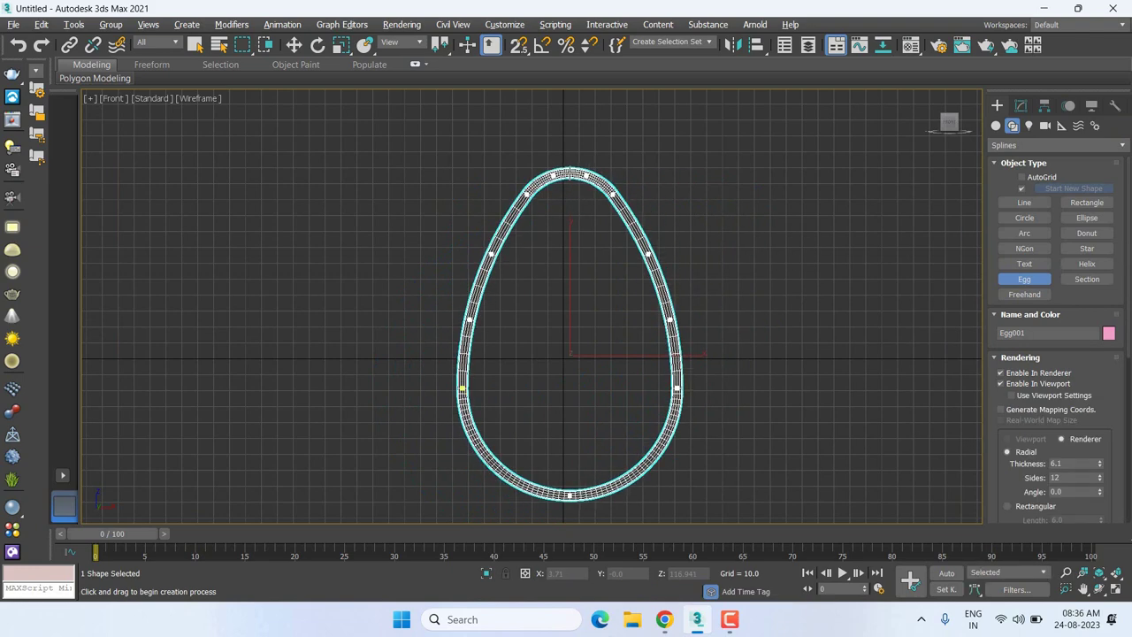
pyautogui.rightClick(571, 171)
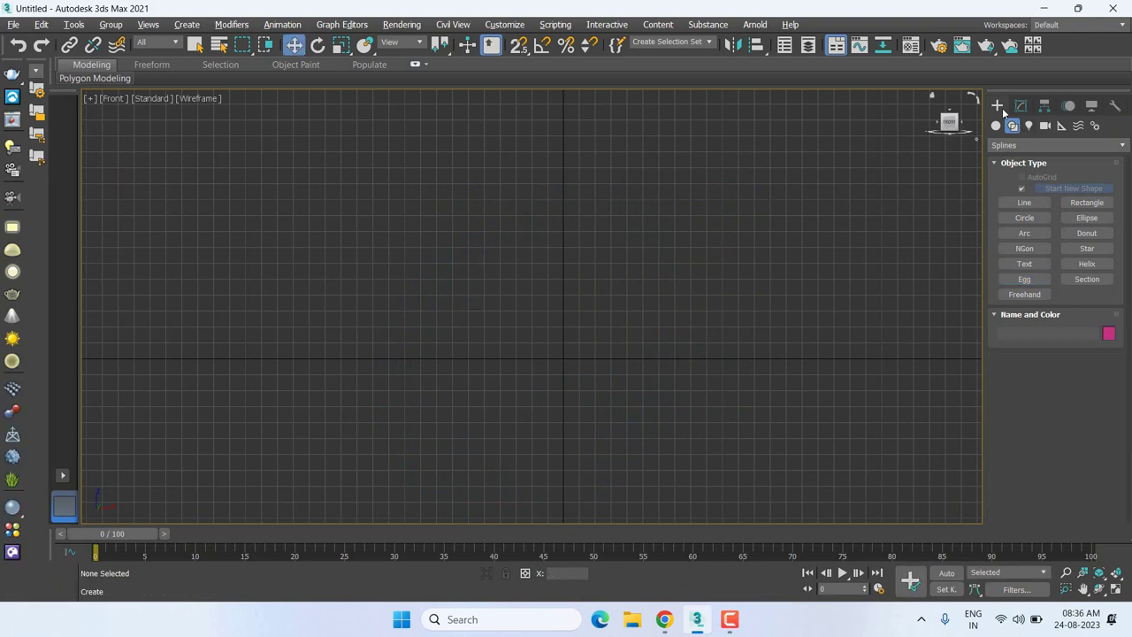
pyautogui.click(1037, 265)
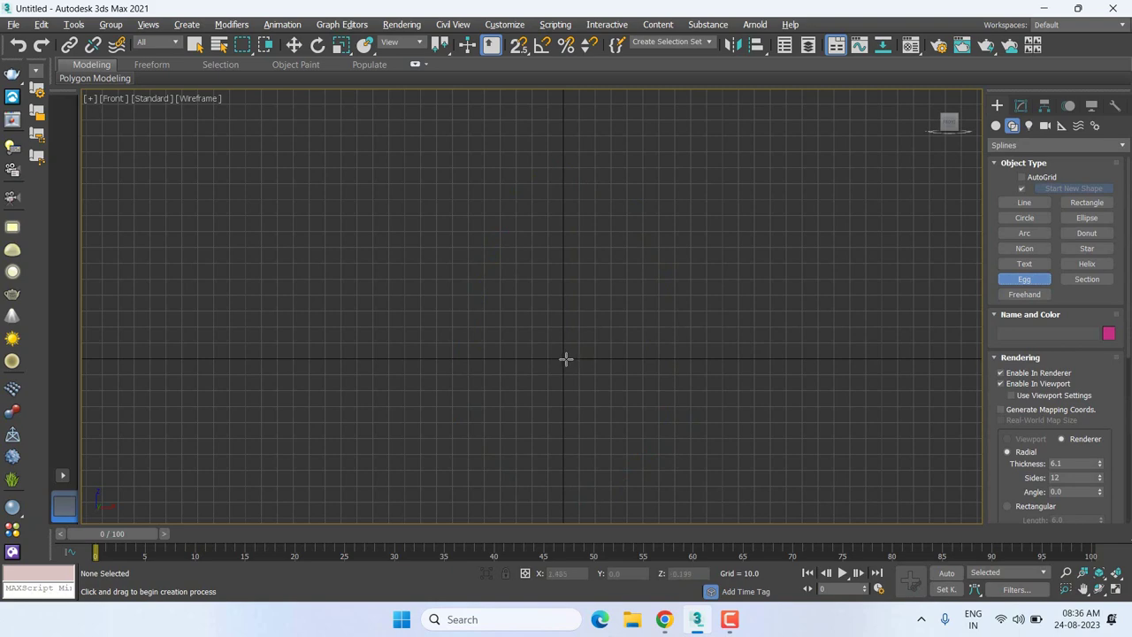
pyautogui.moveTo(566, 358); pyautogui.dragTo(583, 127)
pyautogui.click(583, 126)
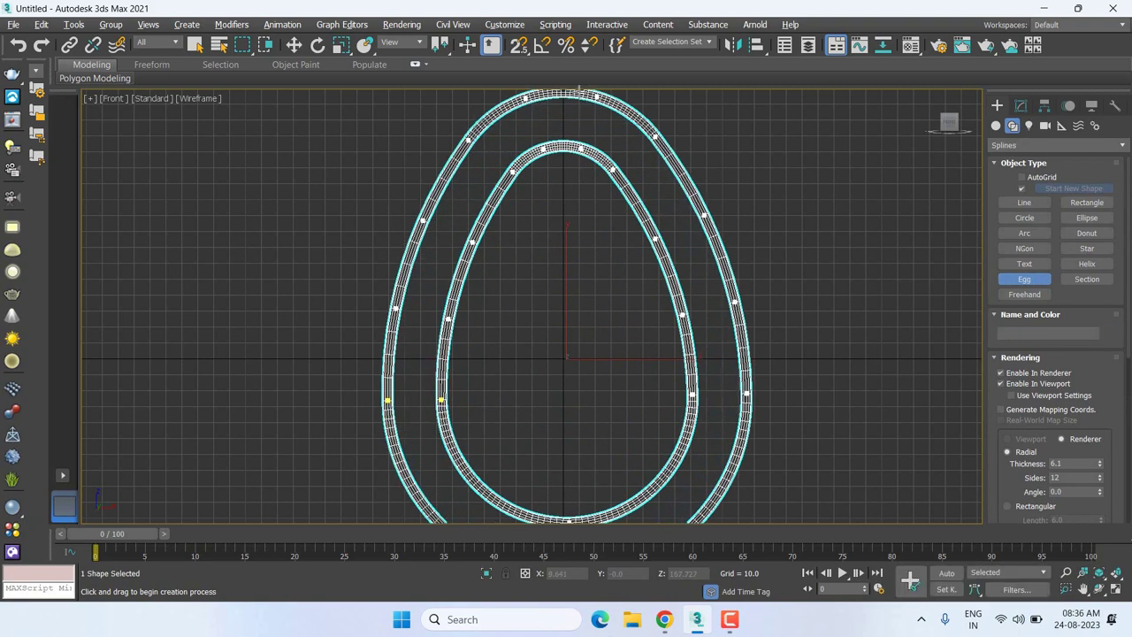
pyautogui.click(596, 225)
# Uncheck Enable In Viewport so Egg001 shows as thin lines, not a tube.
pyautogui.press('w')
pyautogui.scroll(-1, 474, 270)
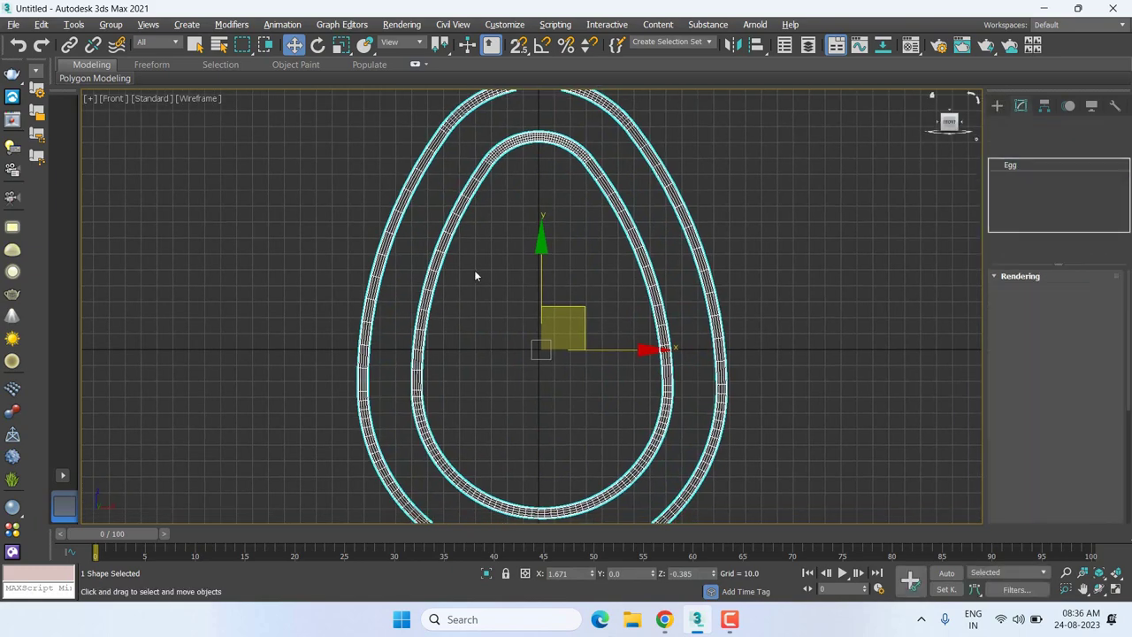
pyautogui.scroll(-2, 474, 269)
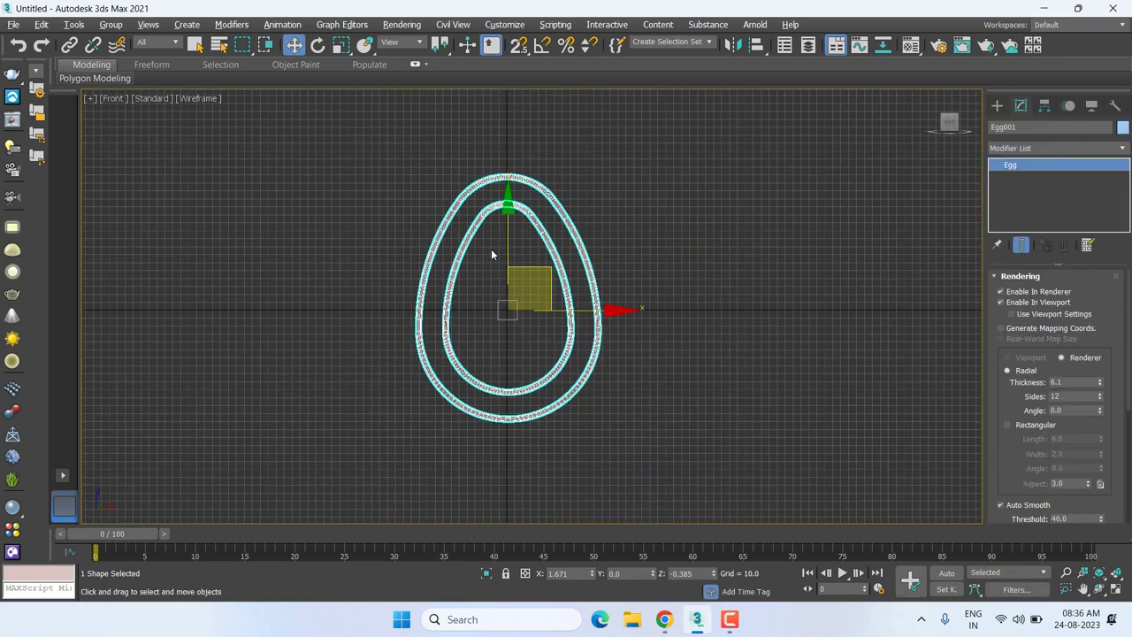
pyautogui.click(1000, 301)
pyautogui.moveTo(625, 376); pyautogui.dragTo(639, 355, button='middle')
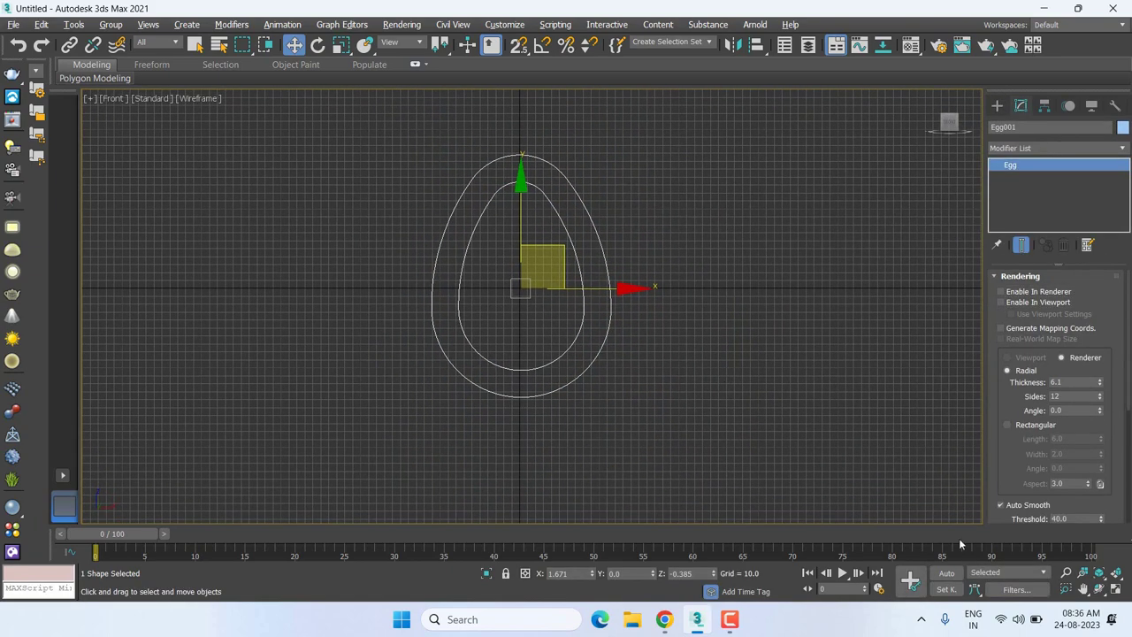
pyautogui.scroll(-5, 996, 464)
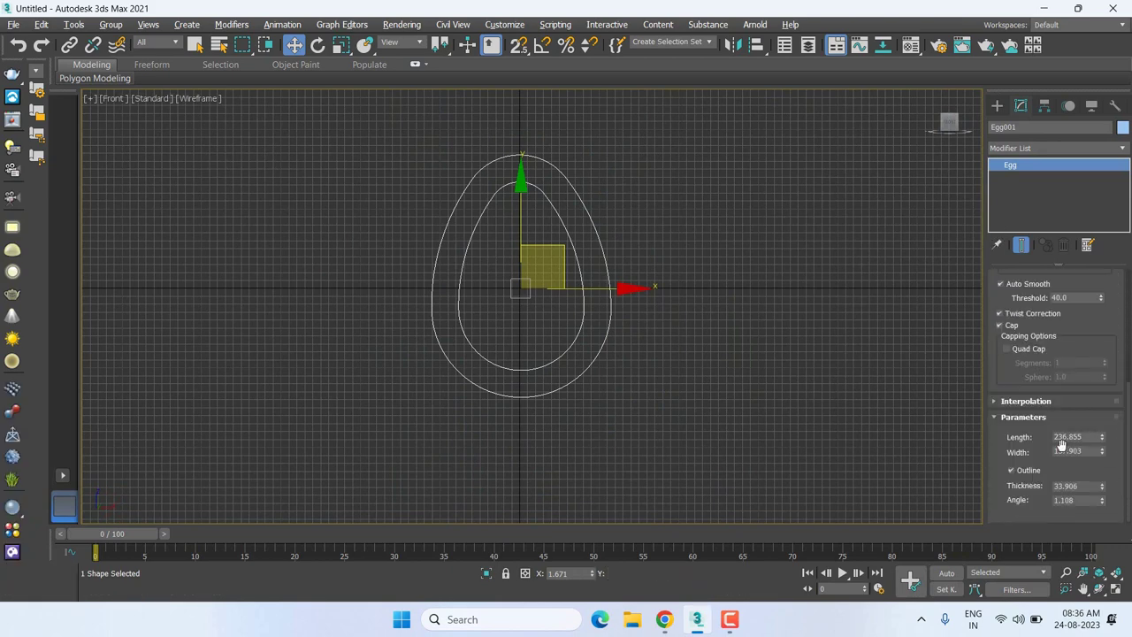
# Set the egg to Length 300.105, Width 200.07, Outline Thickness 71.206, testing Angle at 1.108.
pyautogui.moveTo(1102, 439)
pyautogui.mouseDown()
pyautogui.moveTo(1124, 177)
pyautogui.moveTo(1125, 188)
pyautogui.mouseUp()
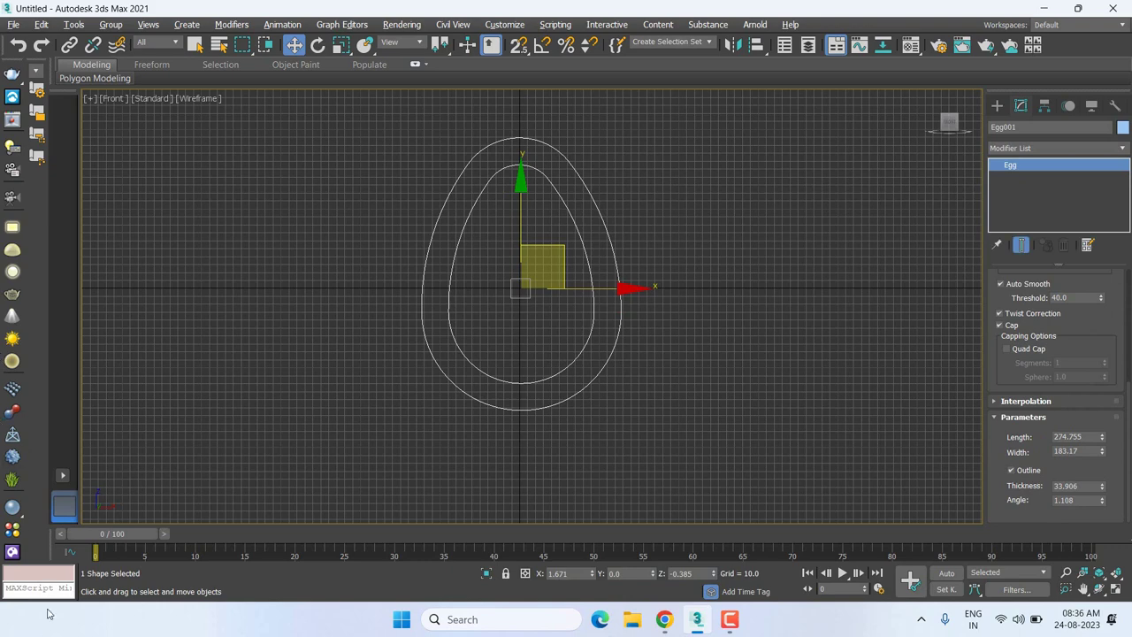
pyautogui.moveTo(1102, 452); pyautogui.dragTo(8, 402)
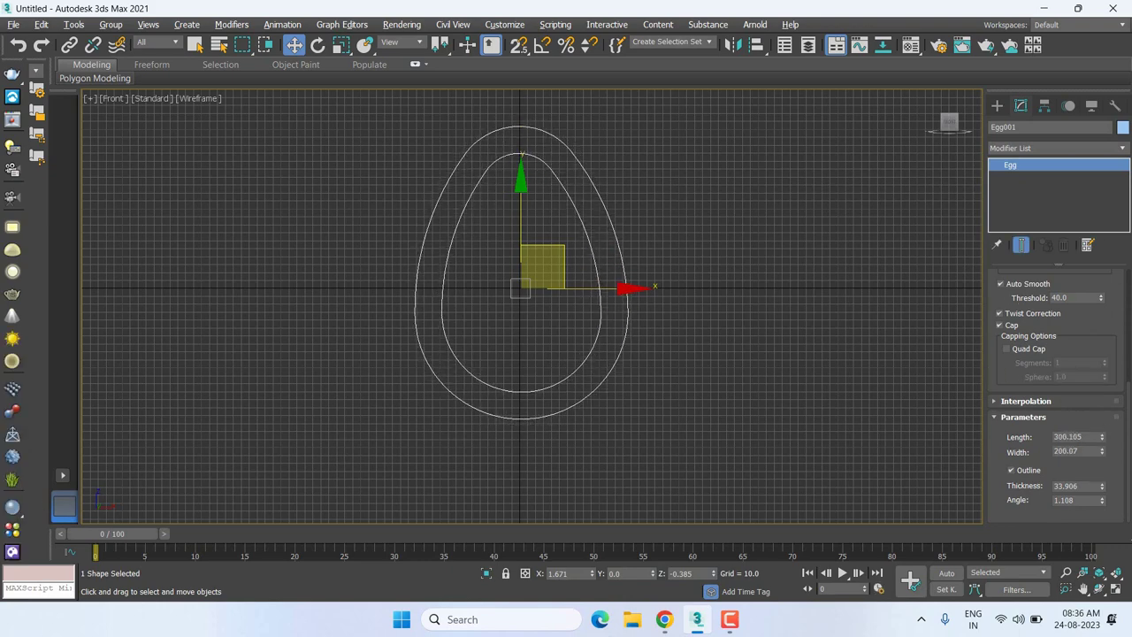
pyautogui.click(1018, 474)
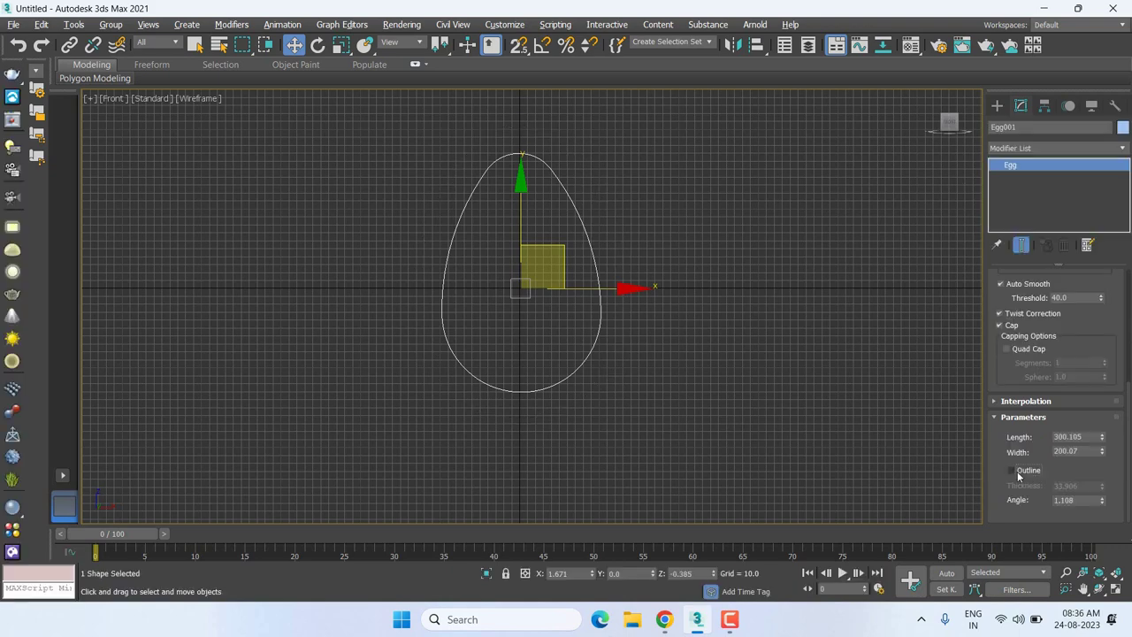
pyautogui.click(1018, 474)
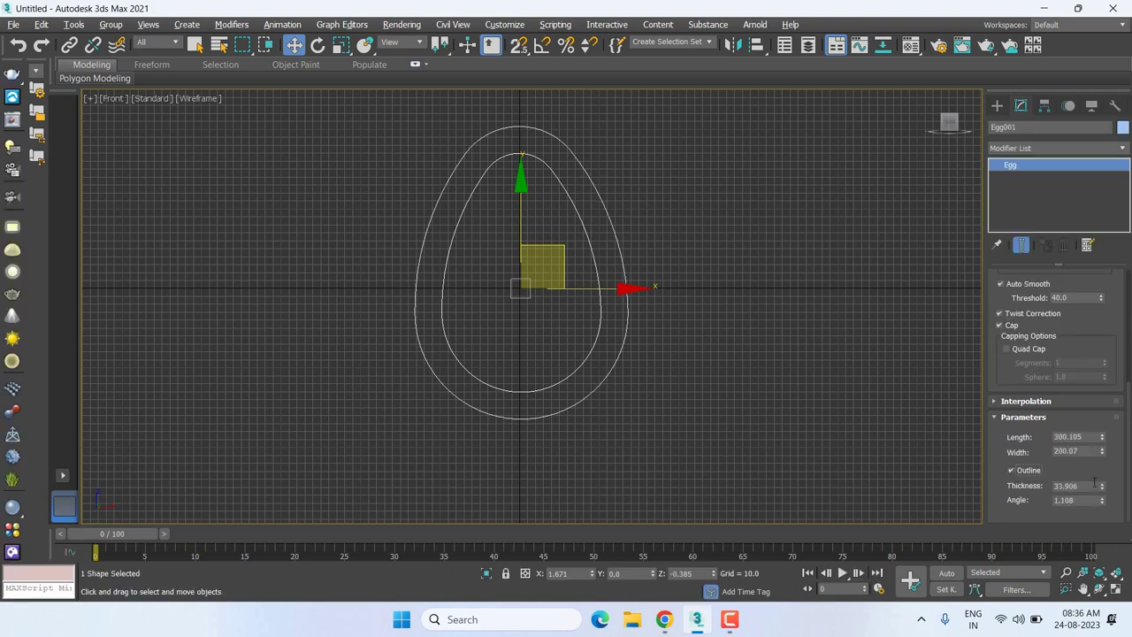
pyautogui.moveTo(1102, 487)
pyautogui.mouseDown()
pyautogui.moveTo(1116, 129)
pyautogui.moveTo(1118, 453)
pyautogui.mouseUp()
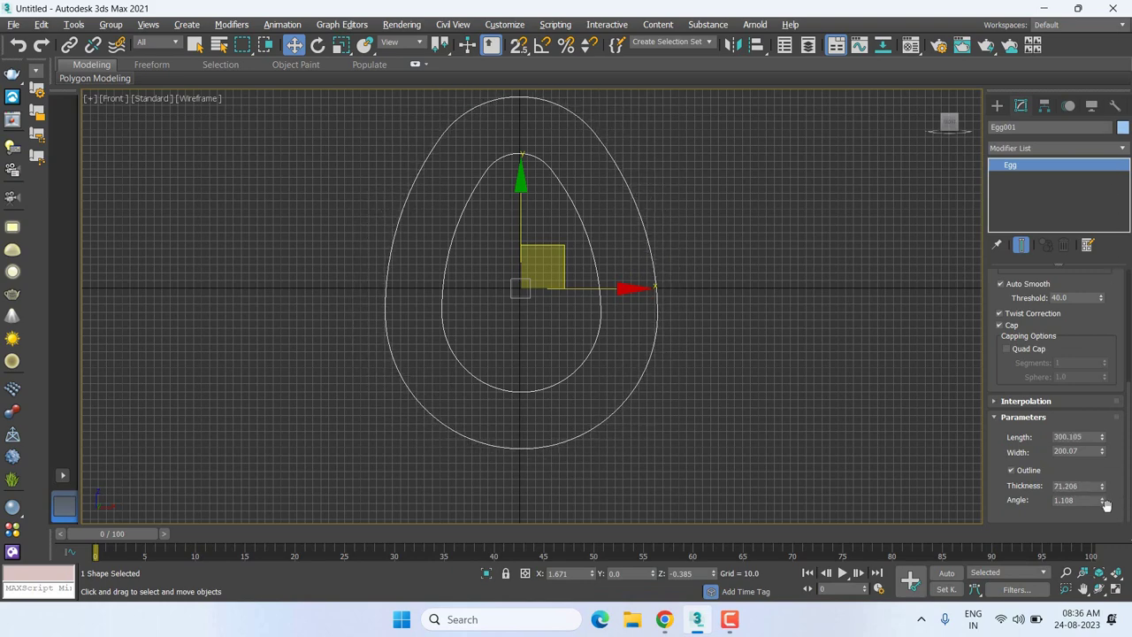
pyautogui.moveTo(1102, 501)
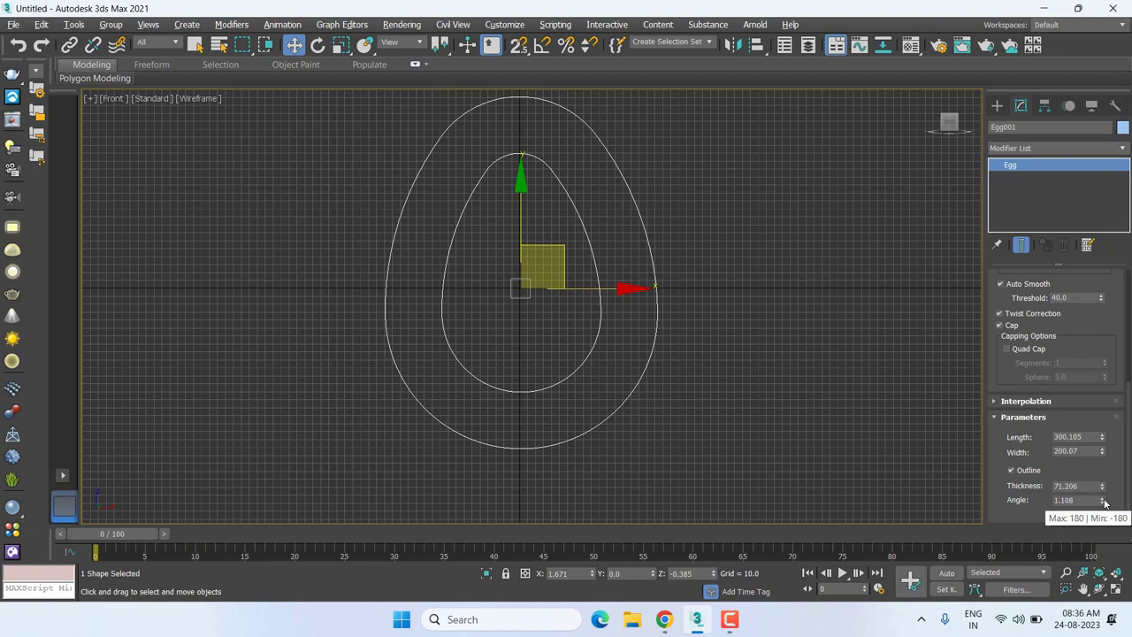
pyautogui.moveTo(1103, 503)
pyautogui.mouseDown()
pyautogui.moveTo(66, 221)
pyautogui.moveTo(86, 310)
pyautogui.moveTo(337, 556)
pyautogui.mouseUp()
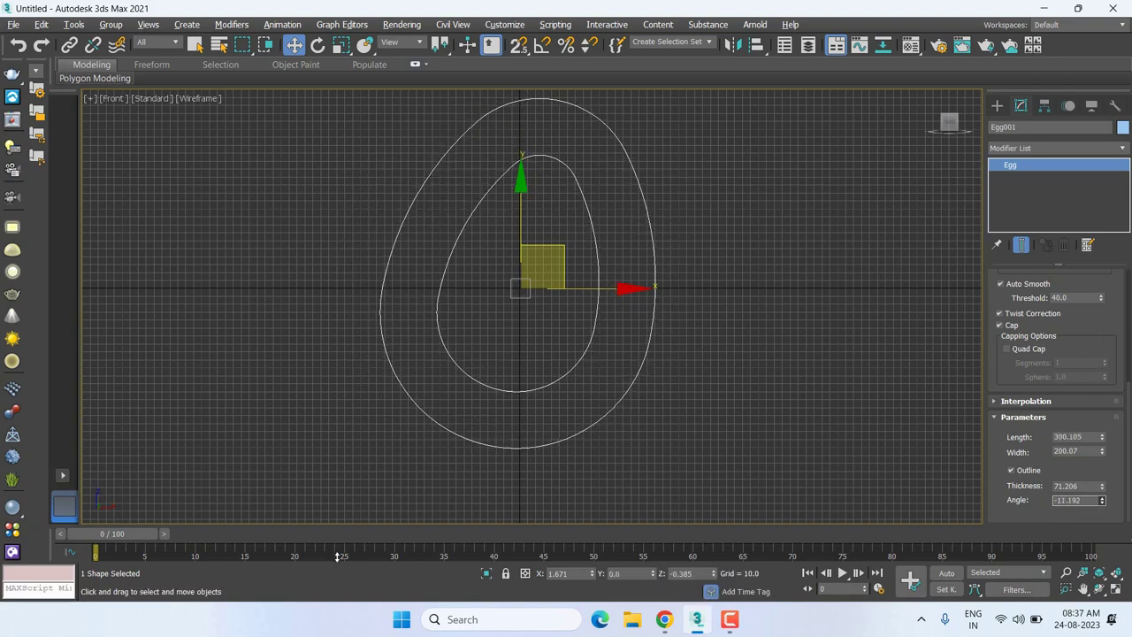
pyautogui.moveTo(485, 287)
pyautogui.mouseDown(button='middle')
pyautogui.moveTo(503, 303)
pyautogui.moveTo(496, 325)
pyautogui.mouseUp(button='middle')
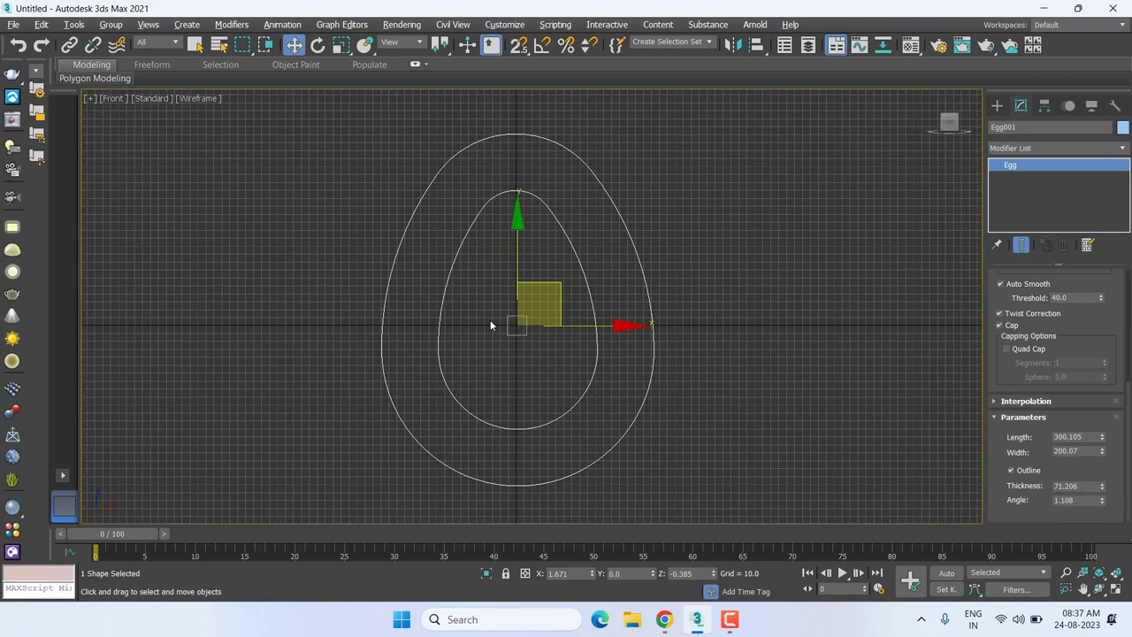
# Delete the egg and show the Standard Primitives list in Perspective view.
pyautogui.press('Delete')
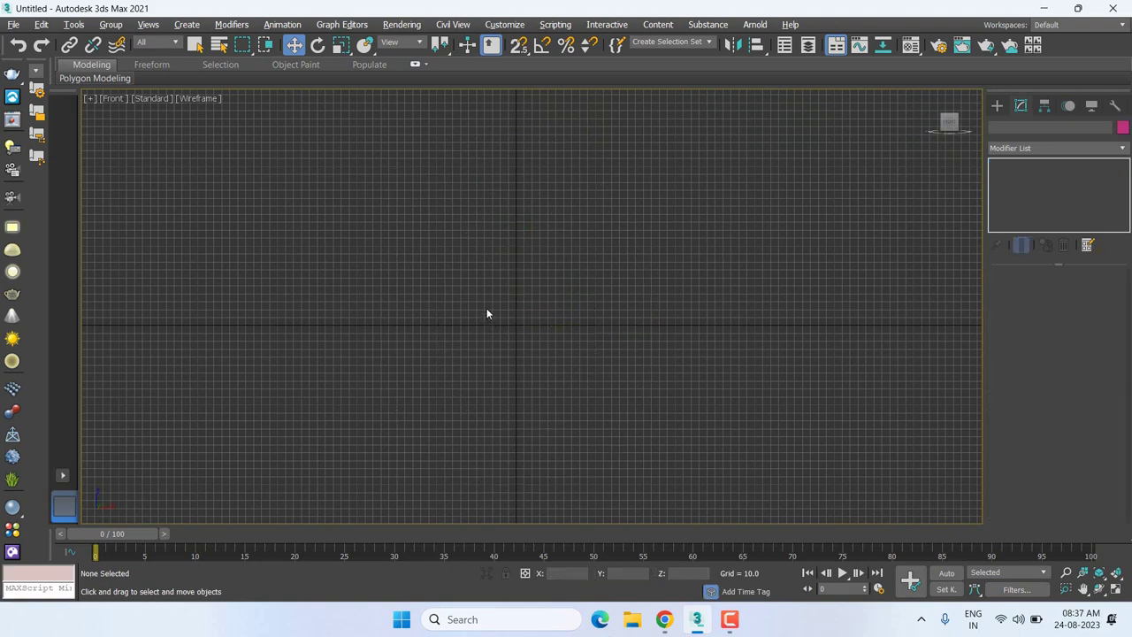
pyautogui.click(997, 106)
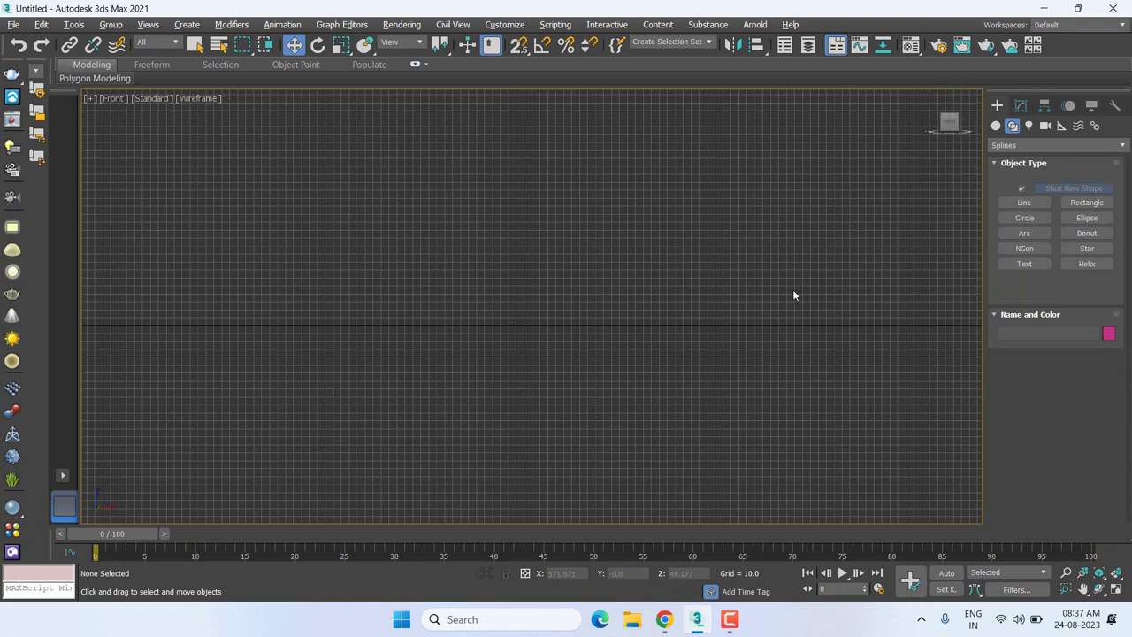
pyautogui.press('p')
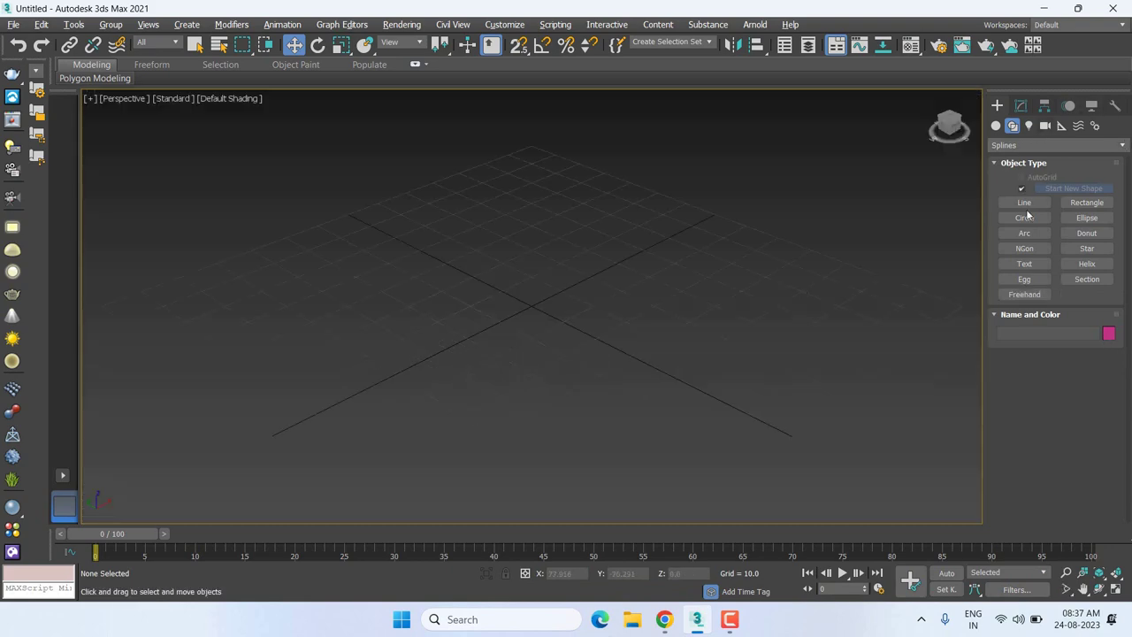
pyautogui.click(996, 126)
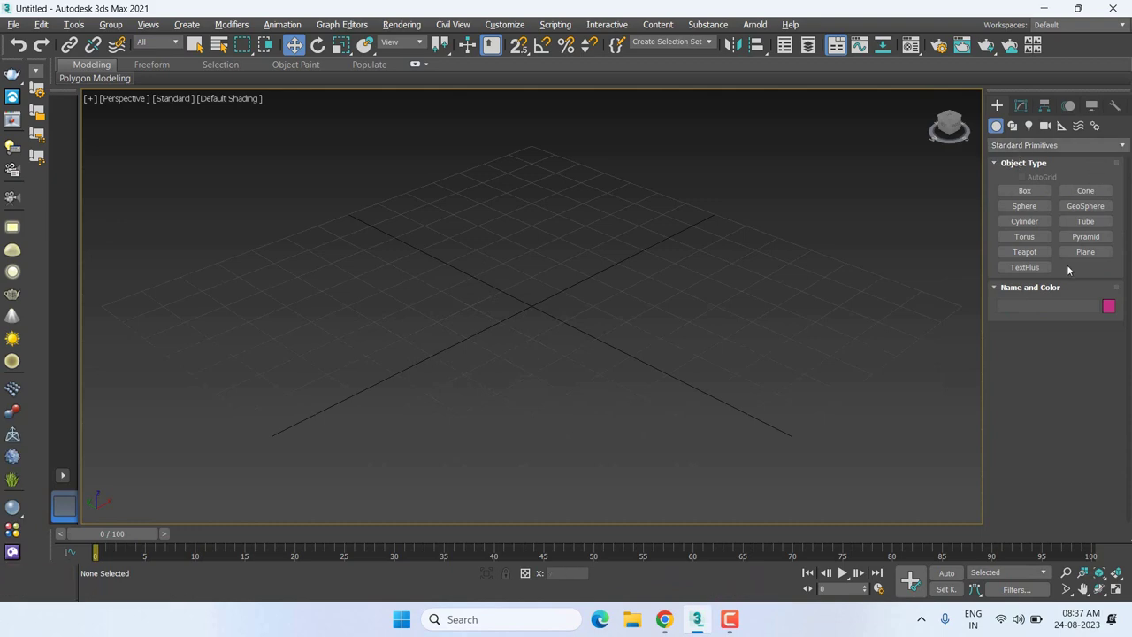
pyautogui.click(1026, 146)
pyautogui.click(1014, 165)
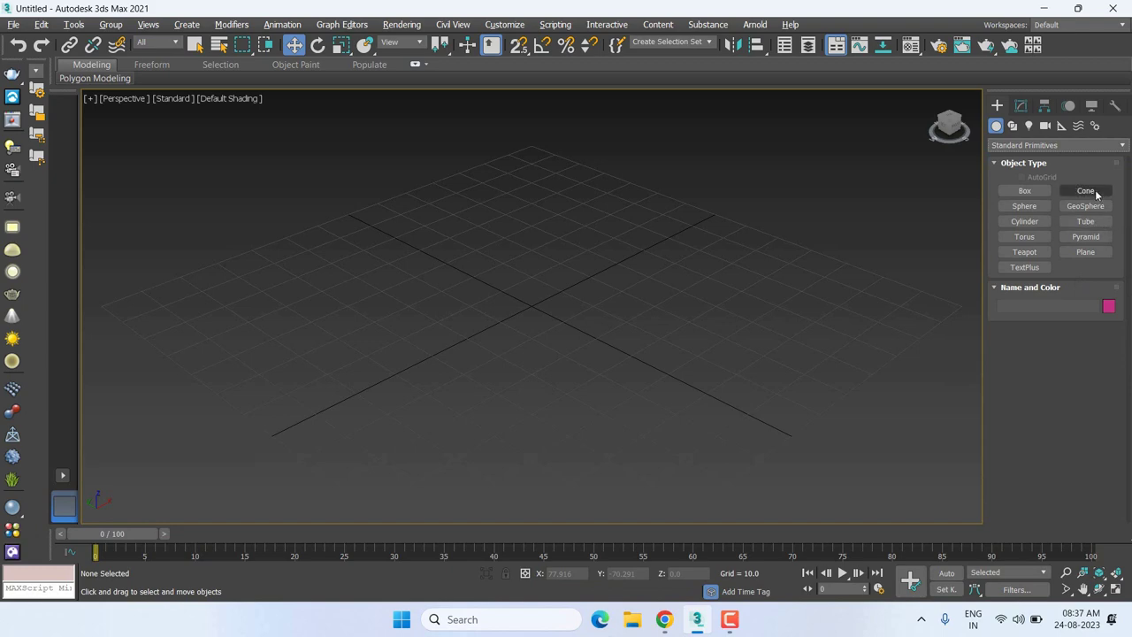
# Create a blue teapot, Teapot001, at the grid centre.
pyautogui.click(1040, 255)
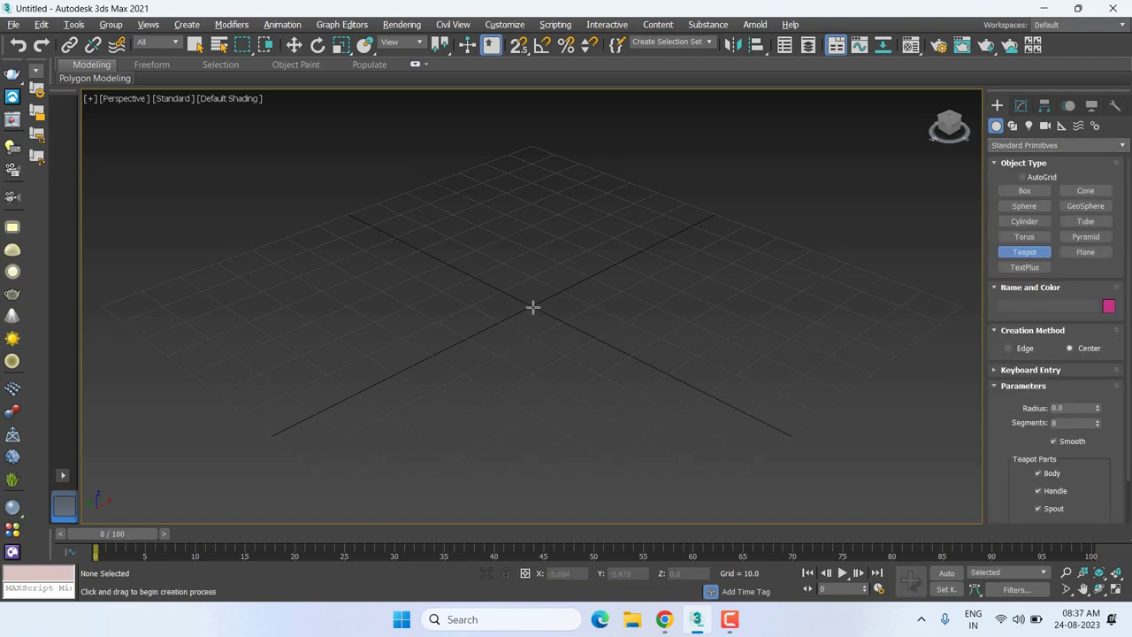
pyautogui.moveTo(532, 307); pyautogui.dragTo(672, 376)
pyautogui.press('w')
pyautogui.scroll(-3, 640, 369)
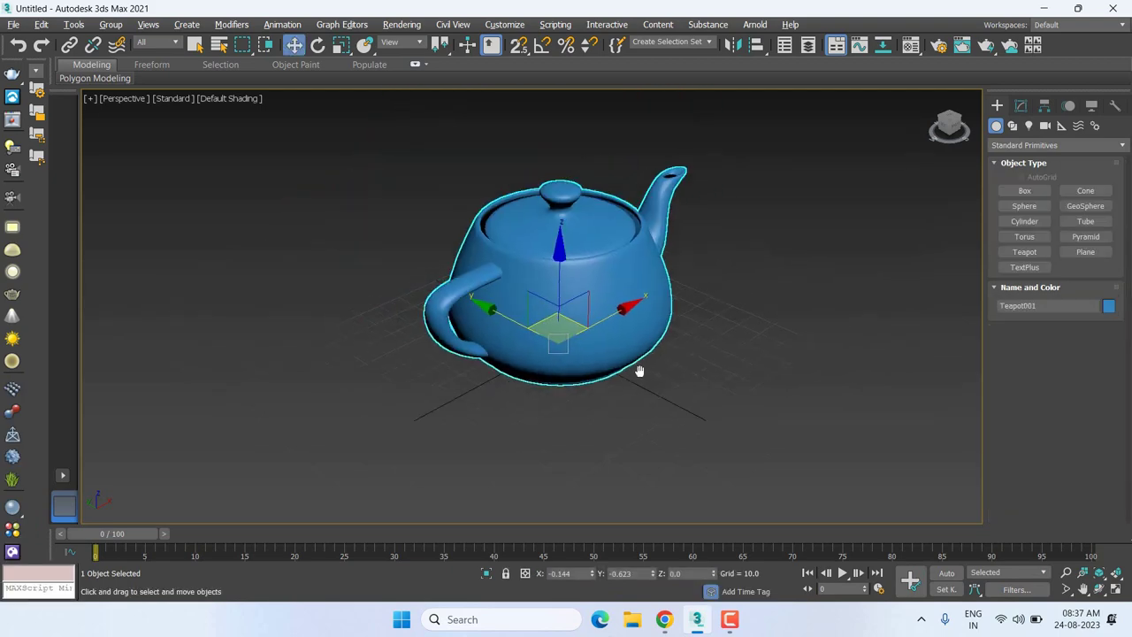
pyautogui.moveTo(639, 369); pyautogui.dragTo(611, 383, button='middle')
pyautogui.click(1012, 126)
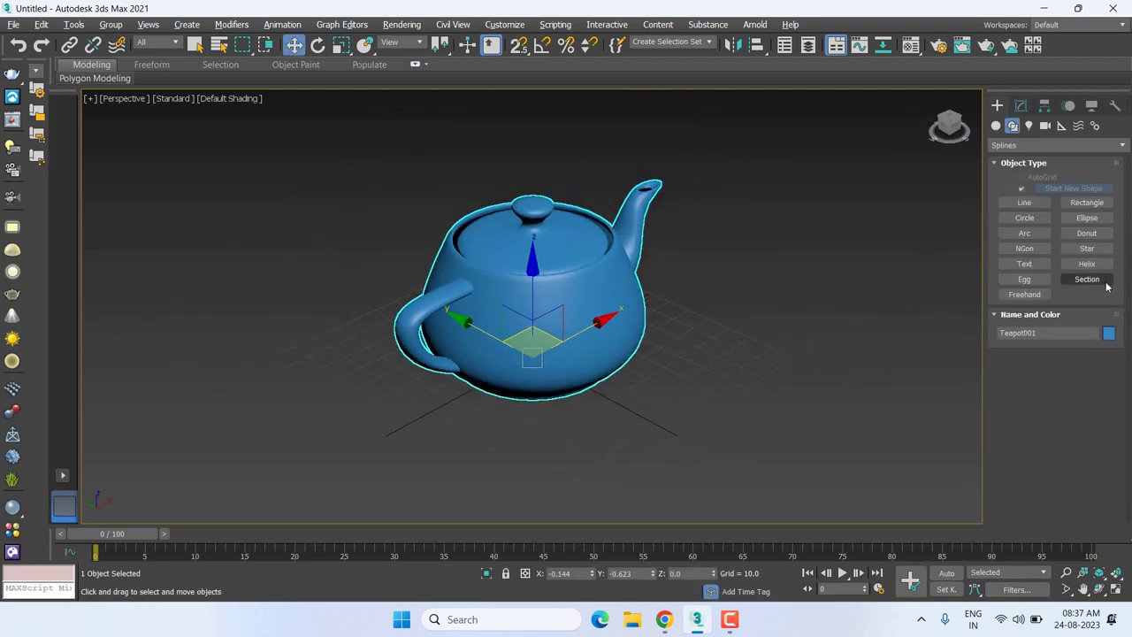
# Create a Section plane in Front view and move it onto the teapot.
pyautogui.click(1087, 280)
pyautogui.press('f')
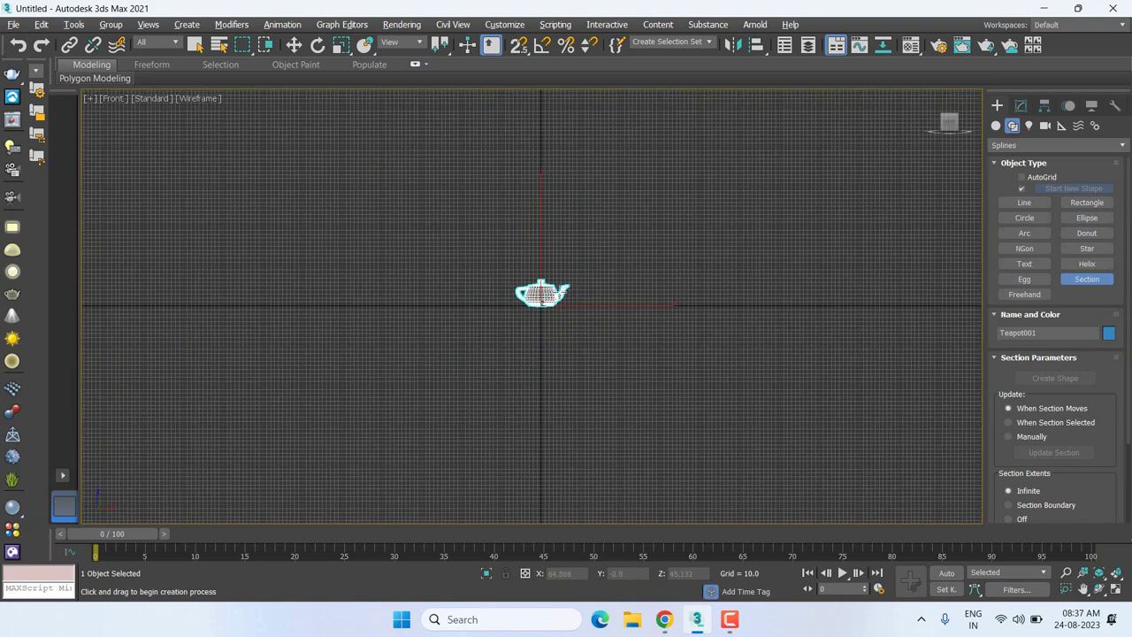
pyautogui.moveTo(472, 229)
pyautogui.mouseDown()
pyautogui.moveTo(708, 411)
pyautogui.moveTo(666, 361)
pyautogui.mouseUp()
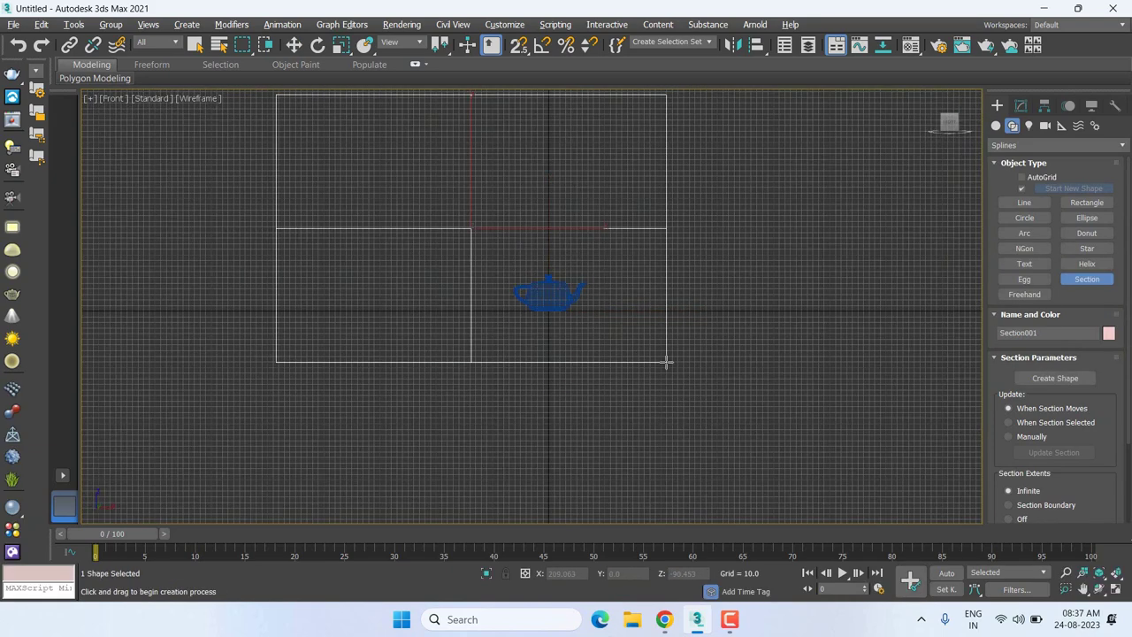
pyautogui.press('w')
pyautogui.moveTo(496, 186); pyautogui.dragTo(577, 252)
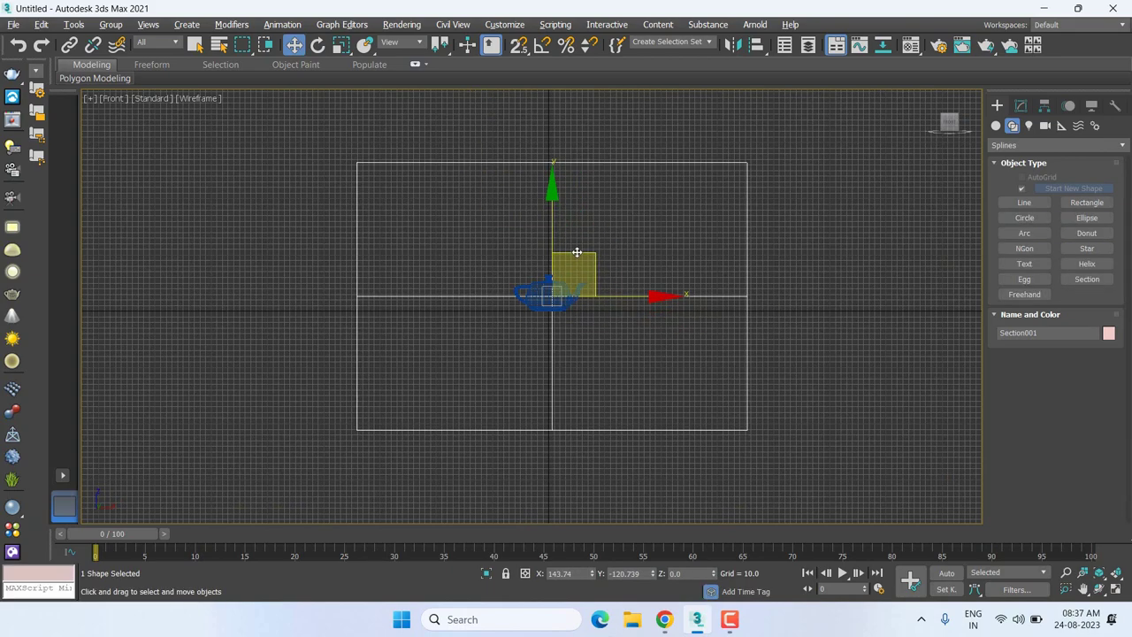
# In Perspective, slide Section001 so its yellow slice line crosses the lid, body and handle.
pyautogui.press('p')
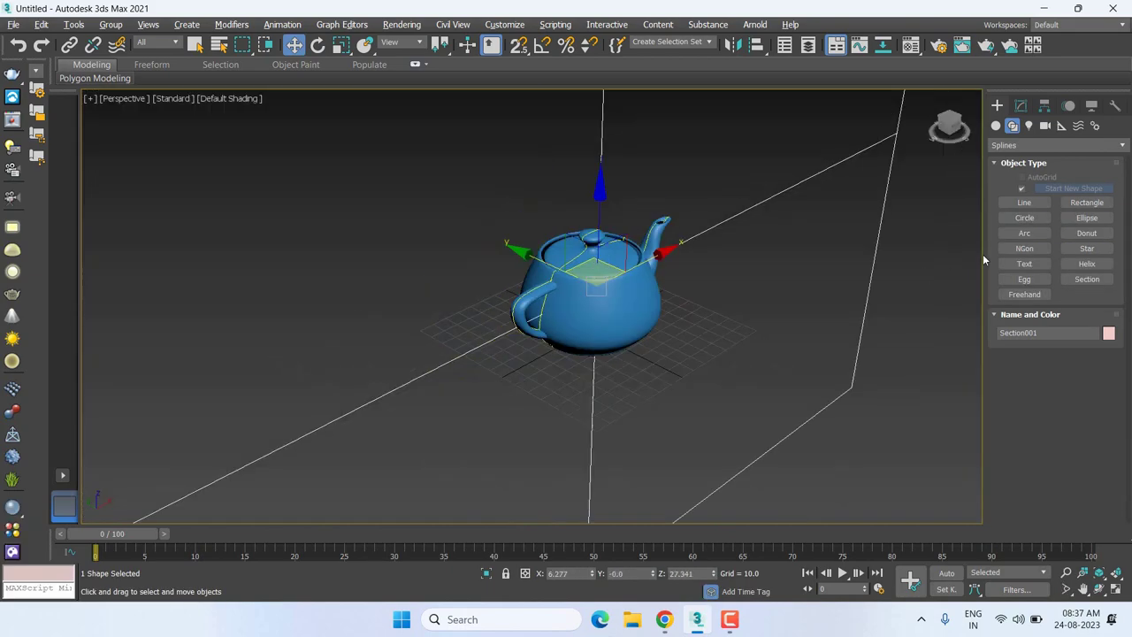
pyautogui.click(1023, 106)
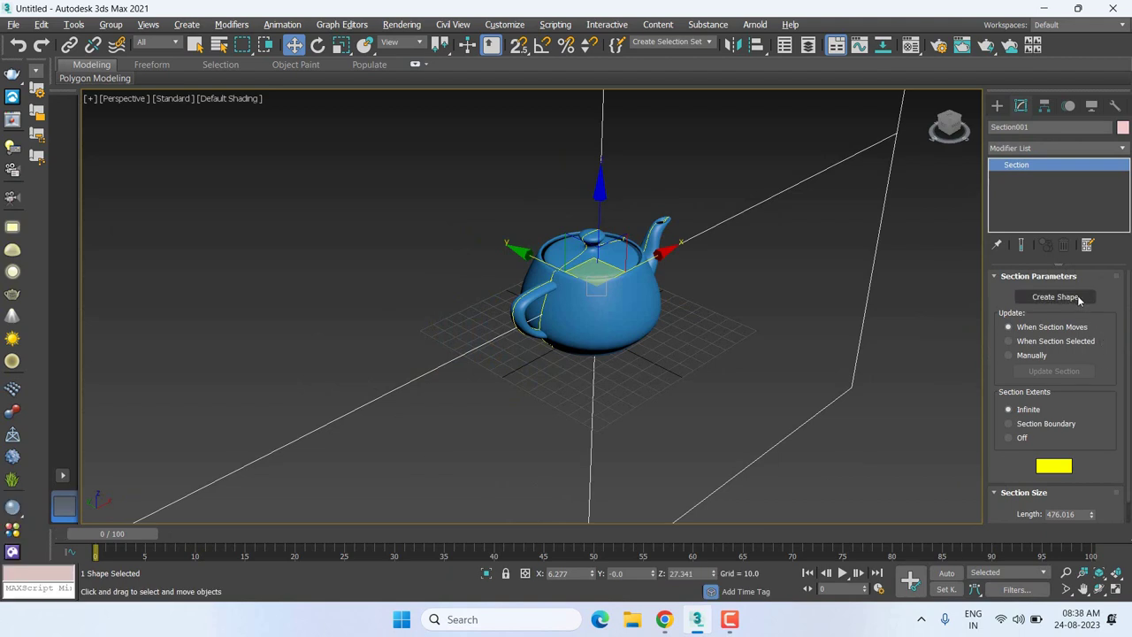
pyautogui.scroll(2, 593, 213)
pyautogui.scroll(2, 592, 212)
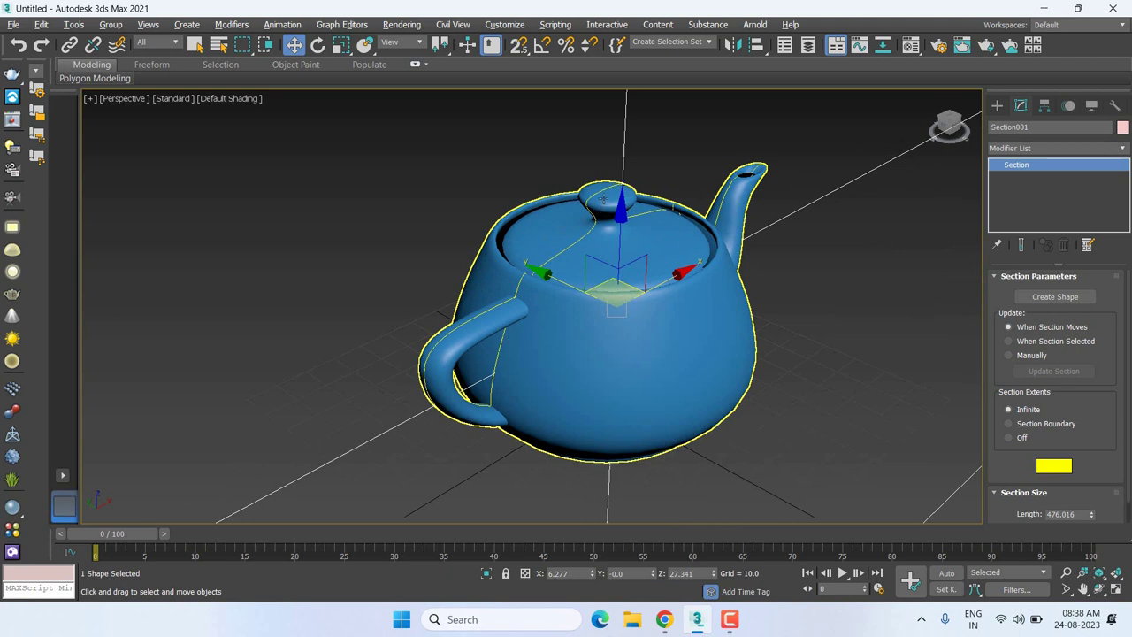
pyautogui.moveTo(555, 275); pyautogui.dragTo(616, 310)
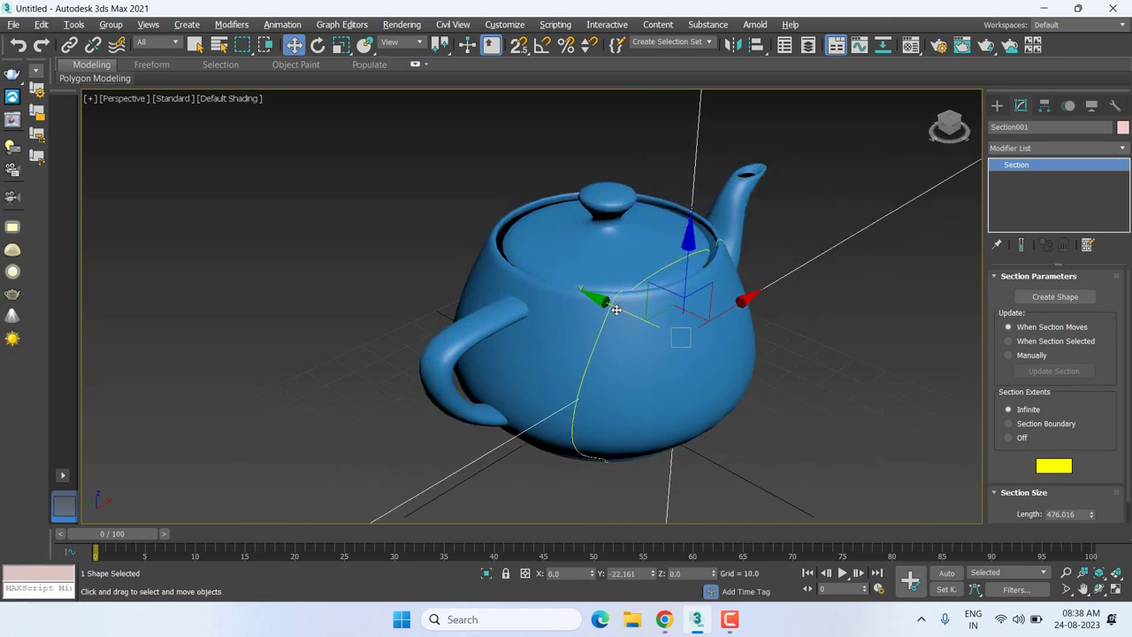
pyautogui.moveTo(617, 309)
pyautogui.mouseDown()
pyautogui.moveTo(526, 279)
pyautogui.moveTo(549, 287)
pyautogui.mouseUp()
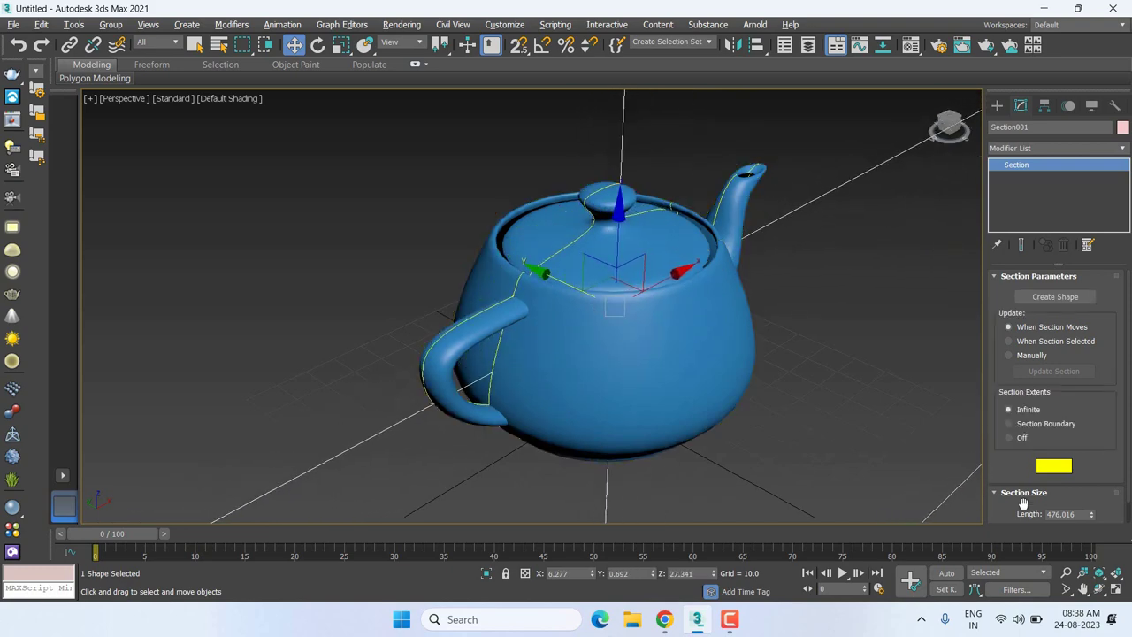
# Create a shape from the section slice, accepting the name SShape001.
pyautogui.click(1054, 299)
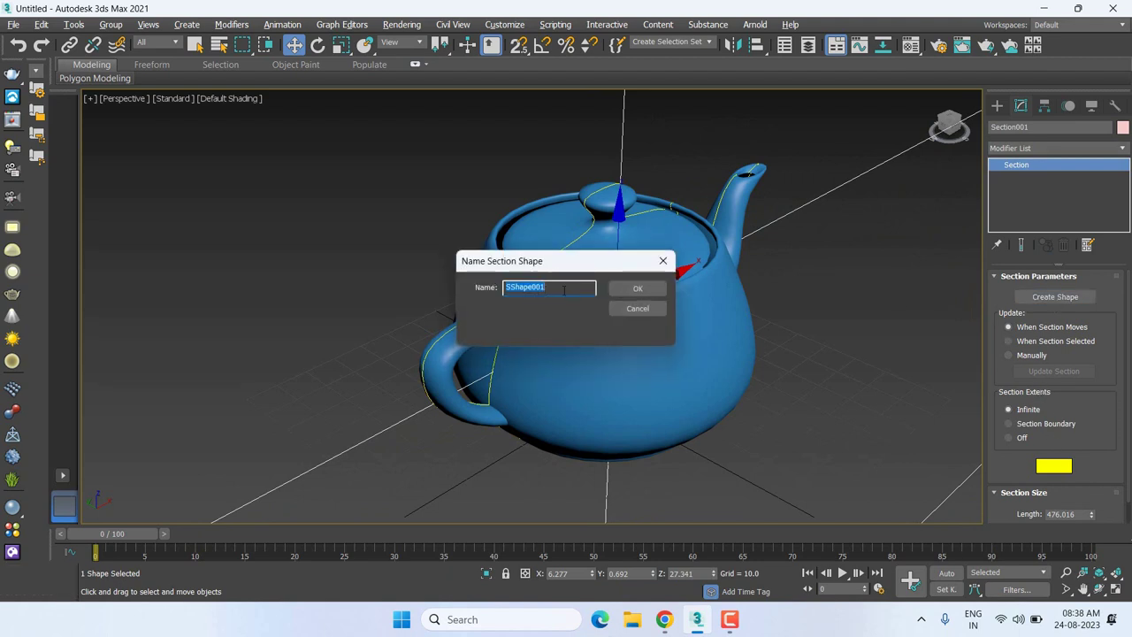
pyautogui.click(638, 289)
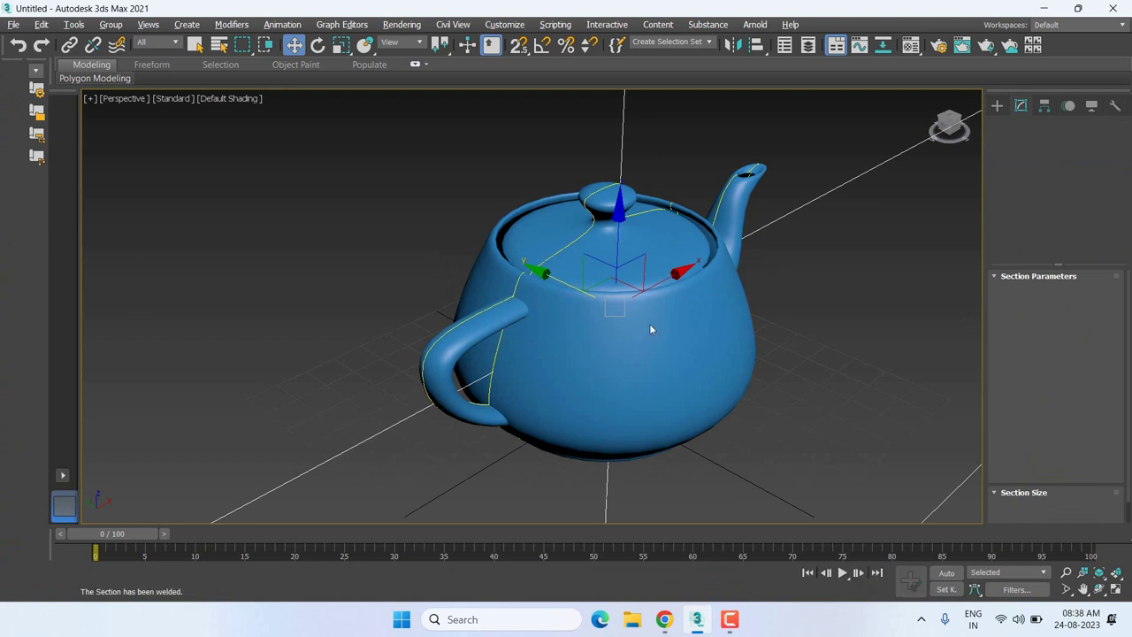
pyautogui.scroll(-3, 649, 323)
pyautogui.scroll(-1, 649, 323)
pyautogui.scroll(-4, 651, 322)
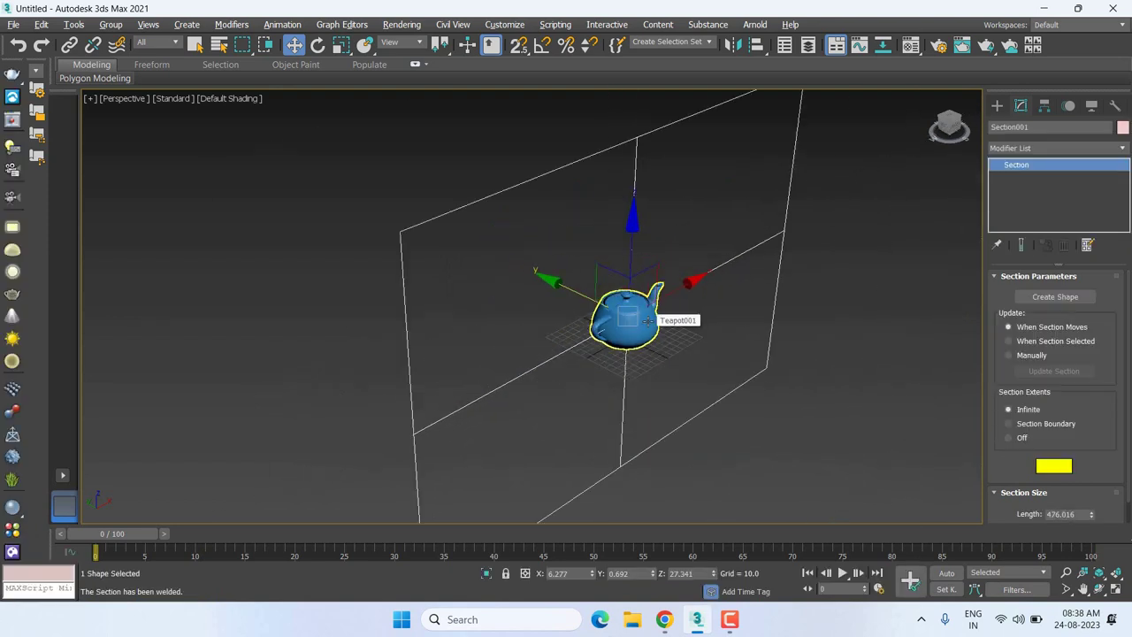
# Move the teapot along X away from SShape001 and select the spline to inspect it.
pyautogui.click(684, 334)
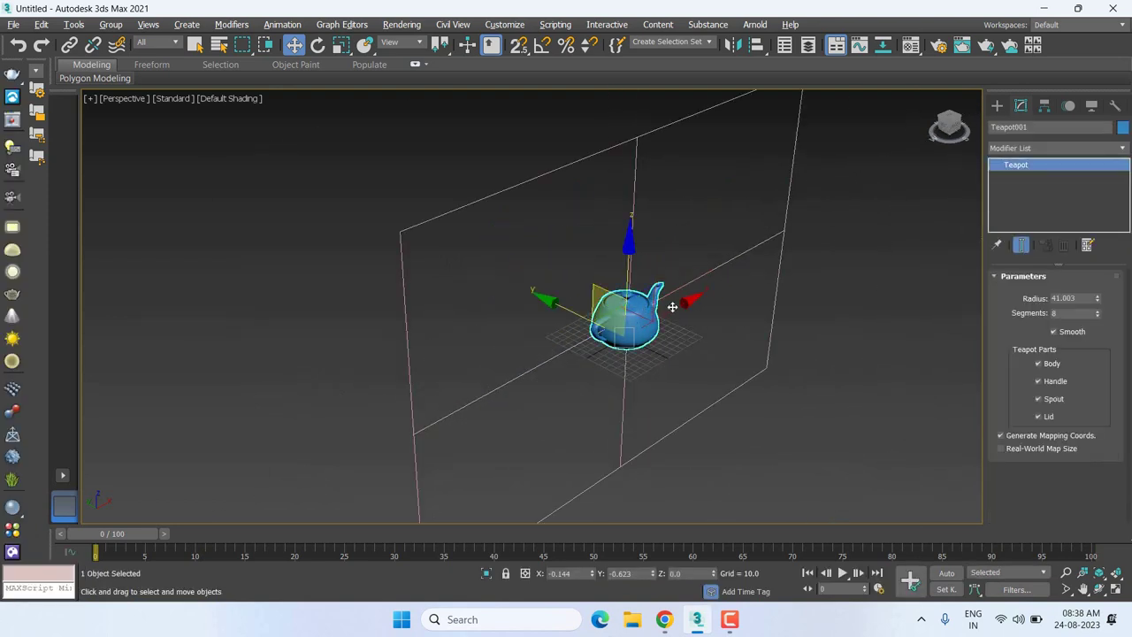
pyautogui.moveTo(672, 306); pyautogui.dragTo(676, 228)
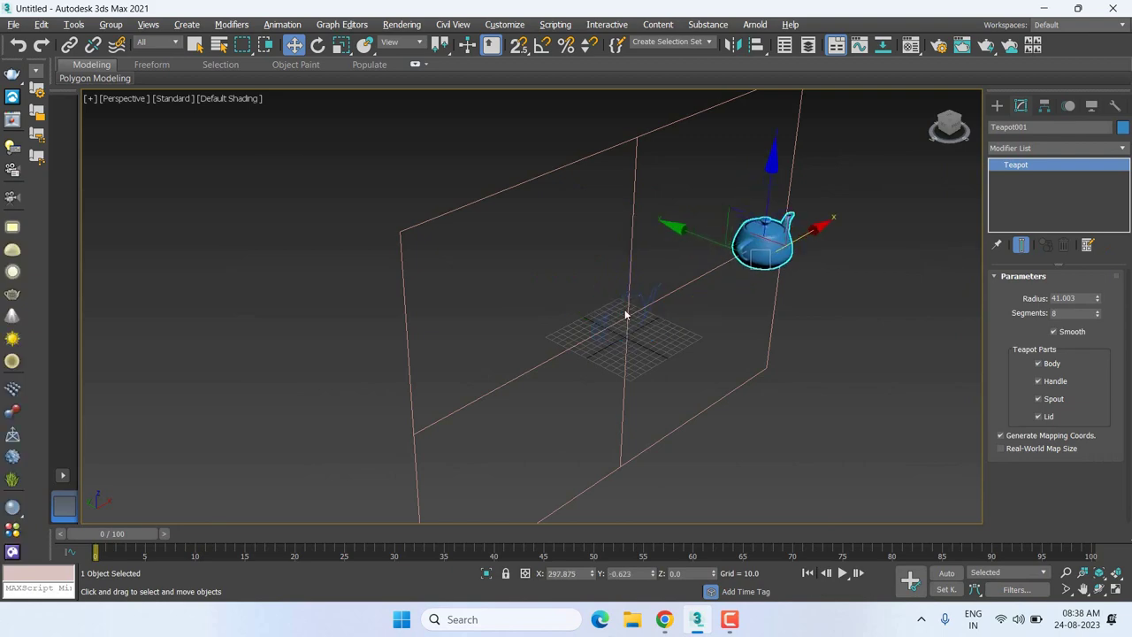
pyautogui.scroll(2, 643, 298)
pyautogui.click(645, 288)
pyautogui.scroll(3, 644, 286)
pyautogui.scroll(2, 641, 283)
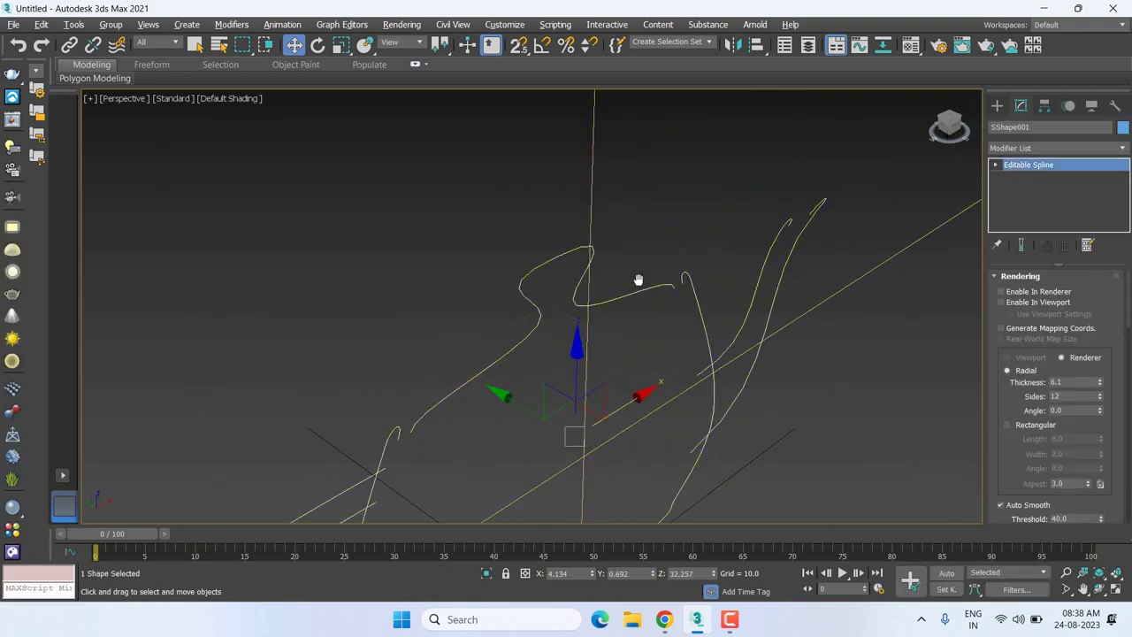
pyautogui.moveTo(639, 281); pyautogui.dragTo(566, 228, button='middle')
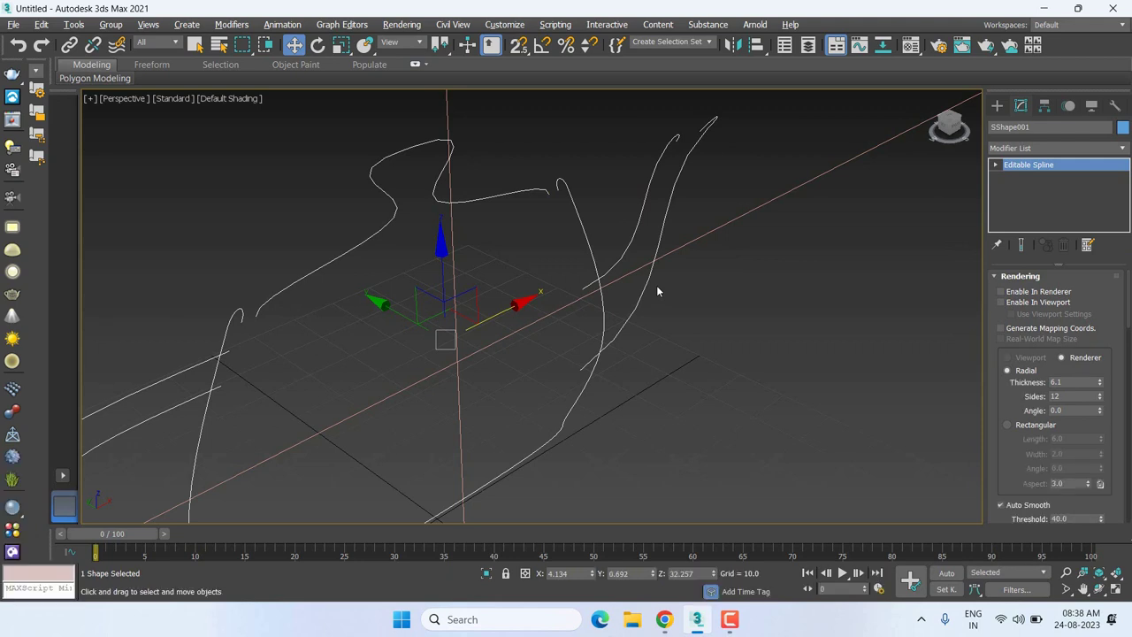
pyautogui.scroll(-5, 583, 283)
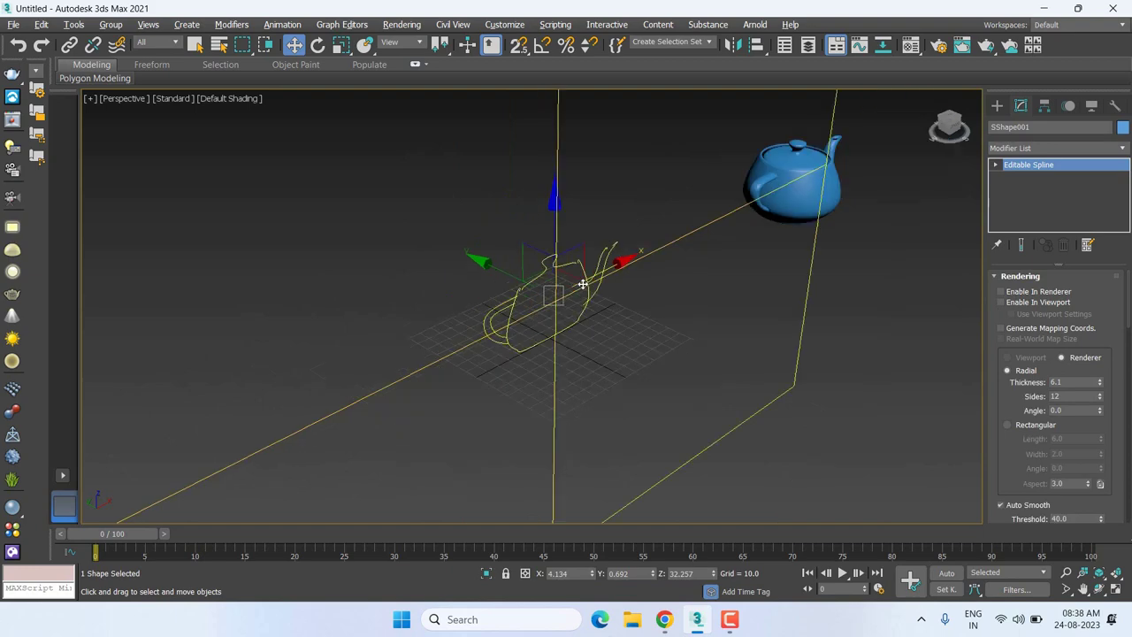
pyautogui.click(17, 26)
pyautogui.moveTo(30, 228)
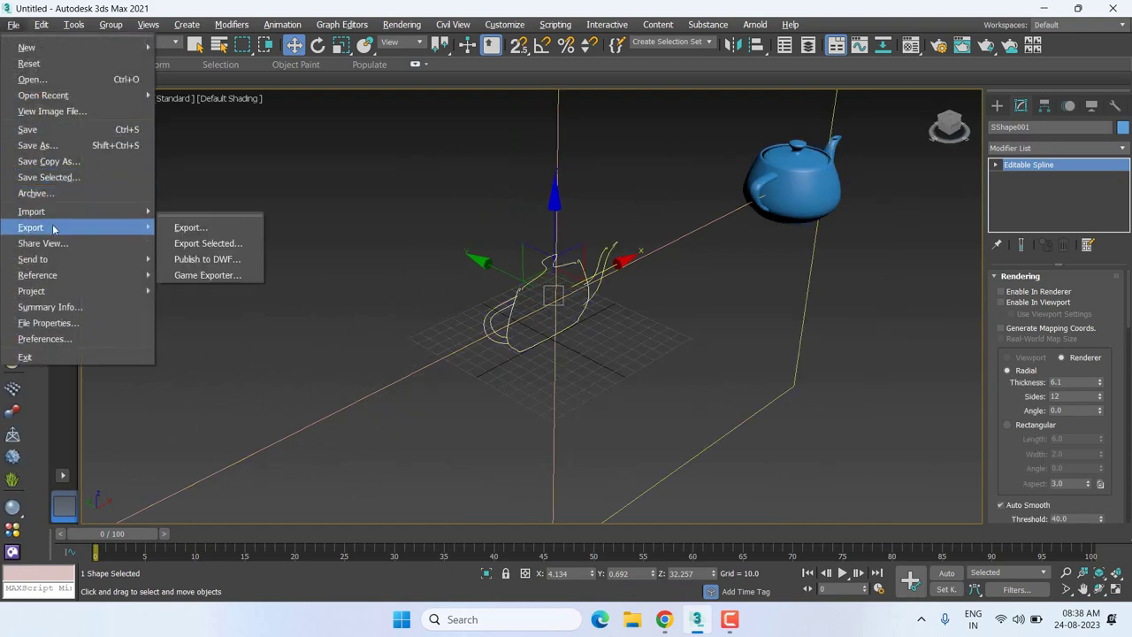
pyautogui.click(208, 228)
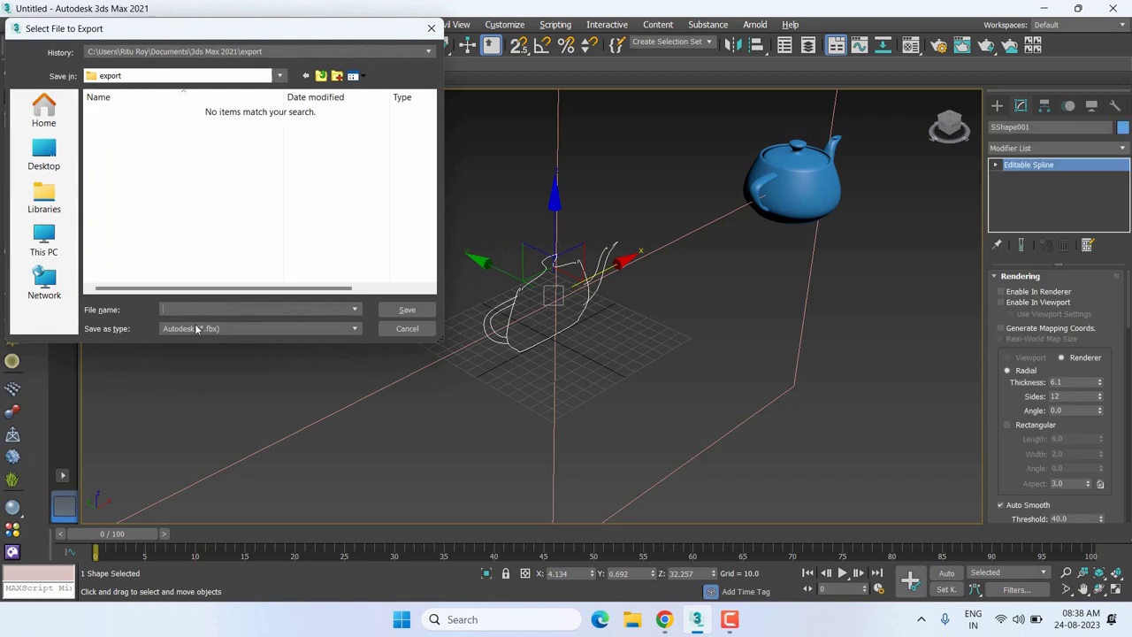
pyautogui.click(196, 328)
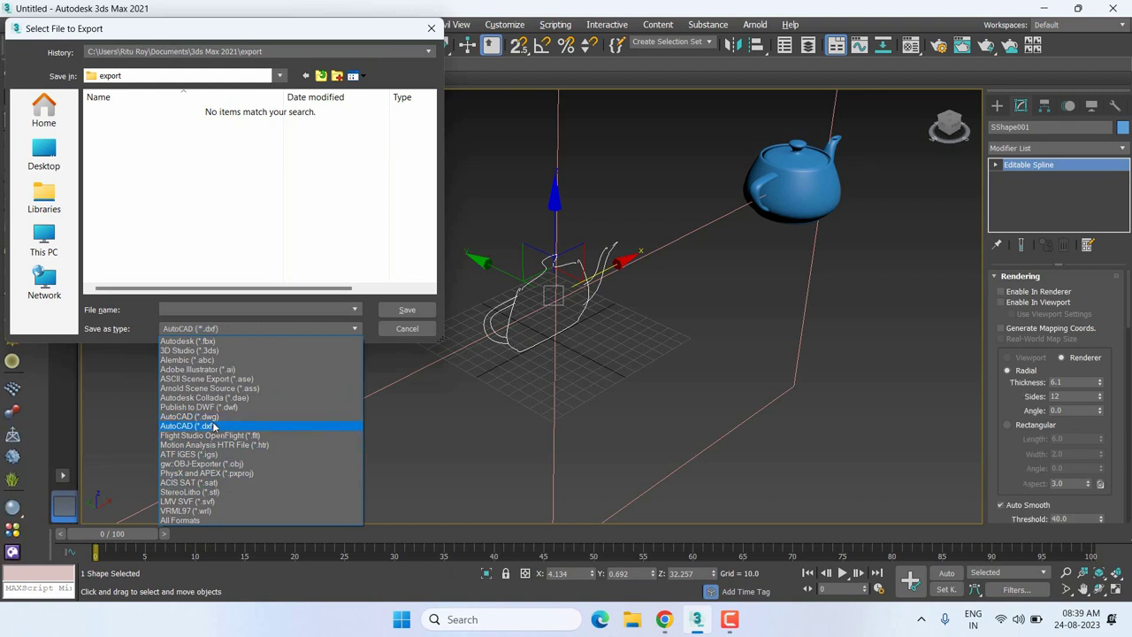
pyautogui.click(213, 417)
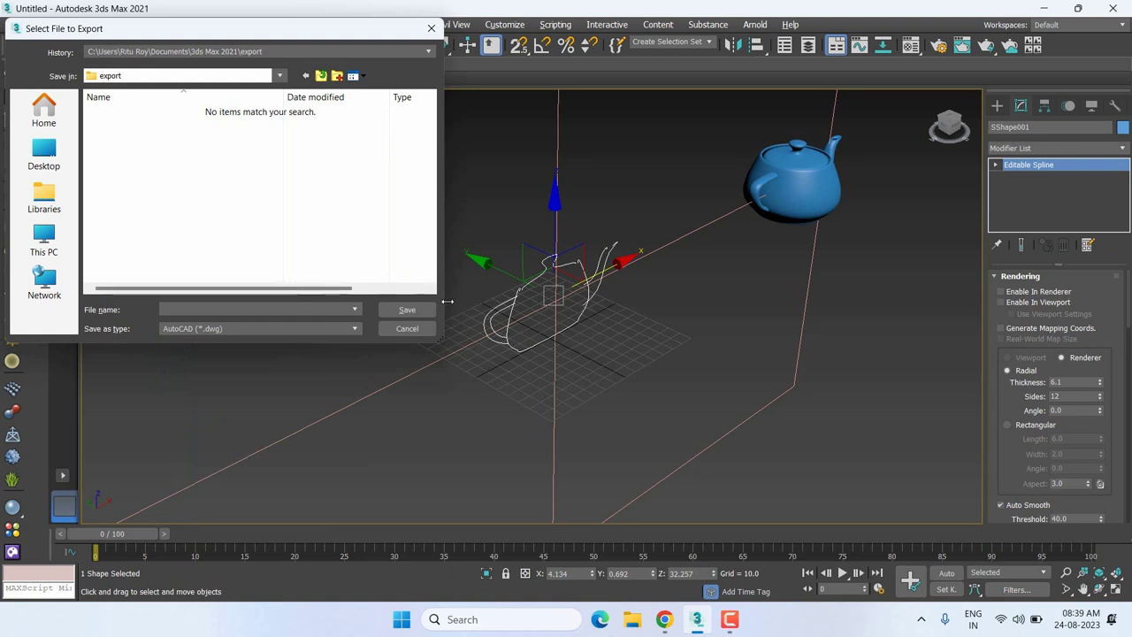
# Cancel the export and recentre the viewport with nothing selected.
pyautogui.click(412, 333)
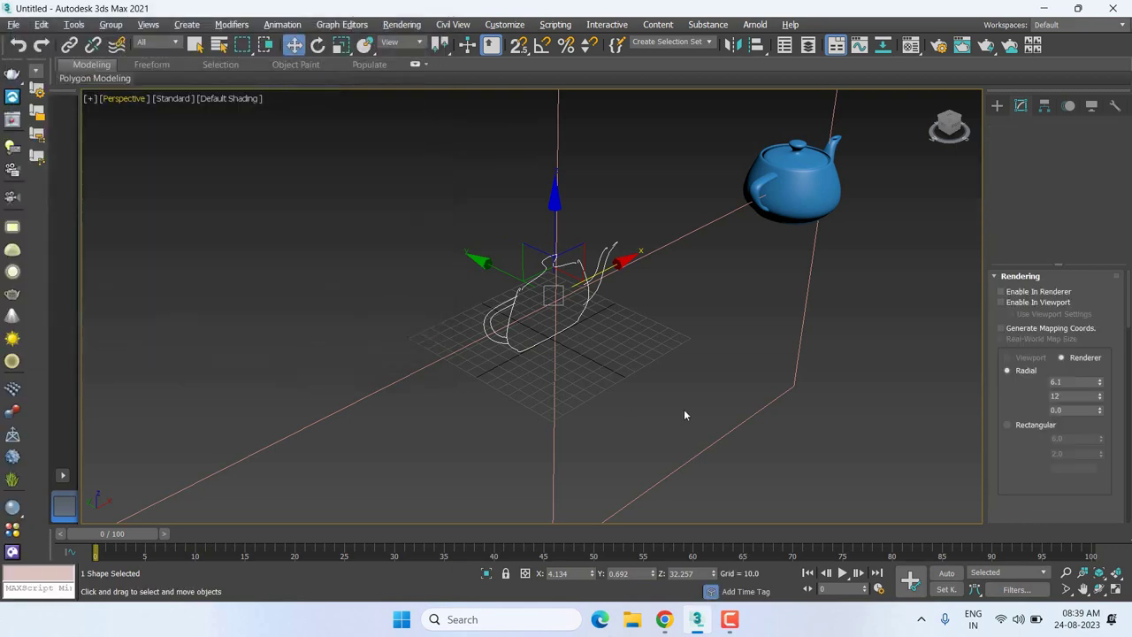
pyautogui.moveTo(684, 409); pyautogui.dragTo(614, 387, button='middle')
pyautogui.scroll(-3, 643, 326)
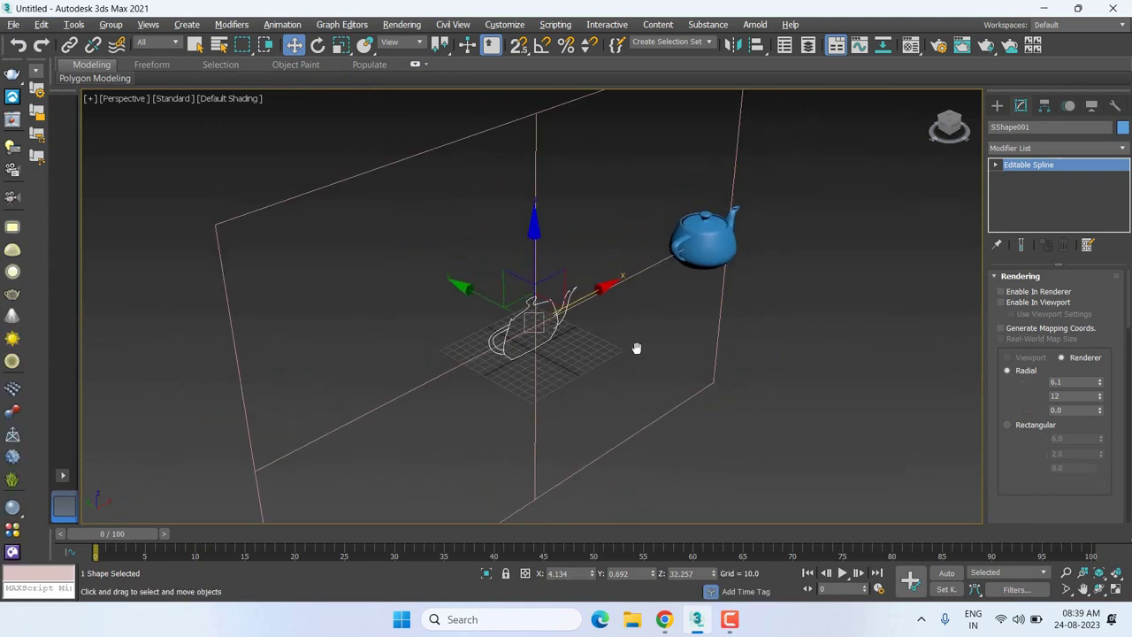
pyautogui.click(636, 347)
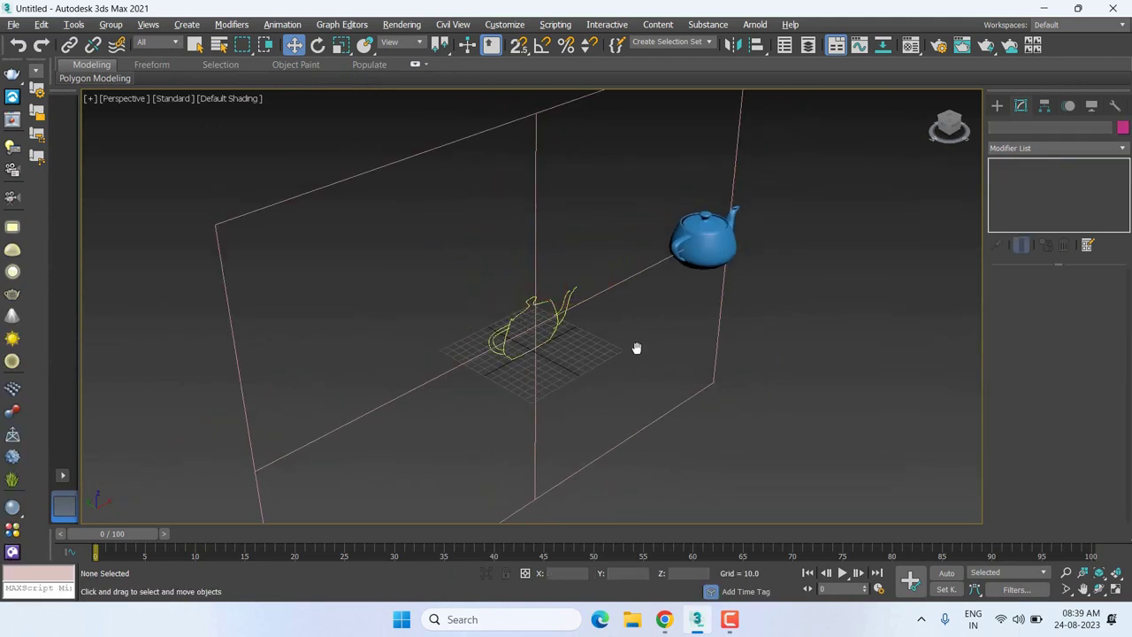
pyautogui.moveTo(637, 348)
pyautogui.mouseDown(button='middle')
pyautogui.moveTo(619, 348)
pyautogui.moveTo(625, 334)
pyautogui.mouseUp(button='middle')
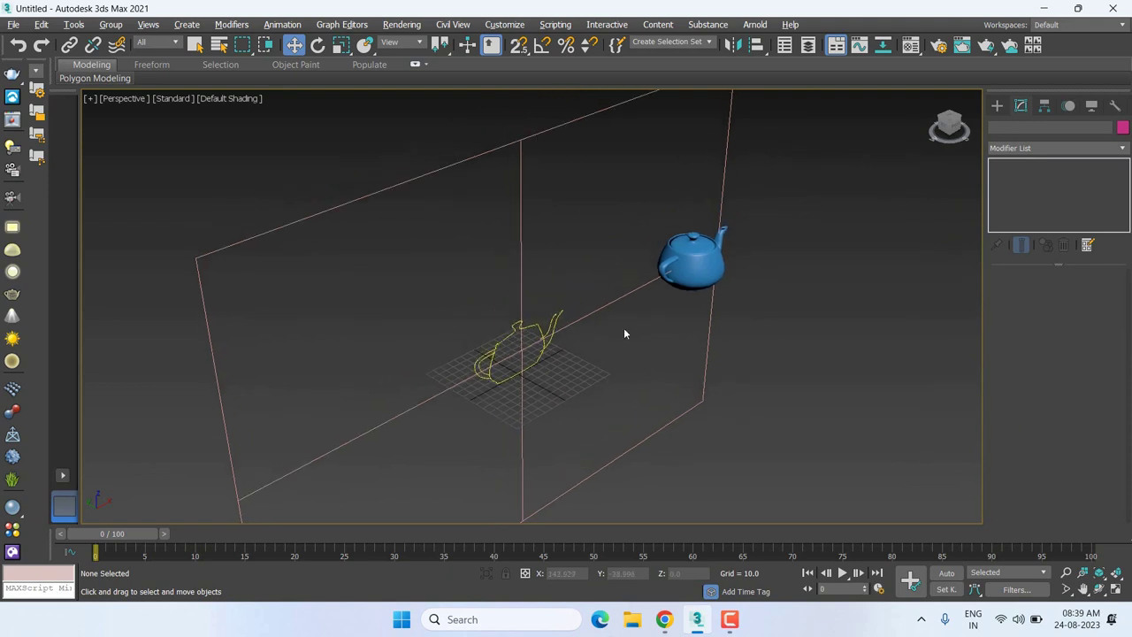
# Delete the section plane and the teapot from the scene.
pyautogui.click(519, 319)
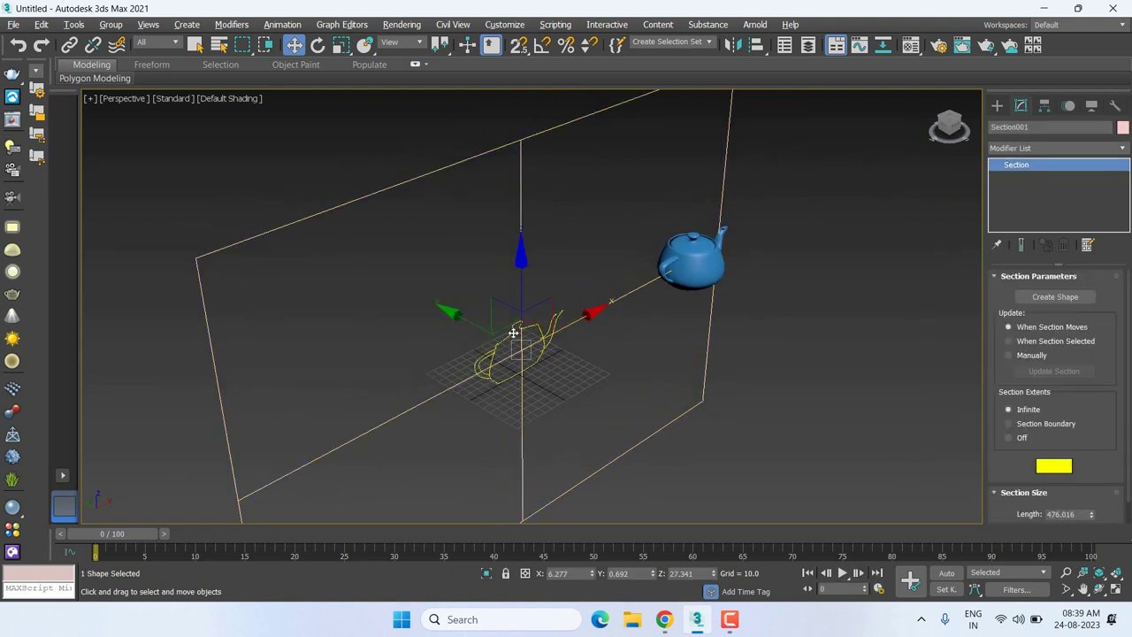
pyautogui.press('Delete')
pyautogui.click(692, 258)
pyautogui.press('Delete')
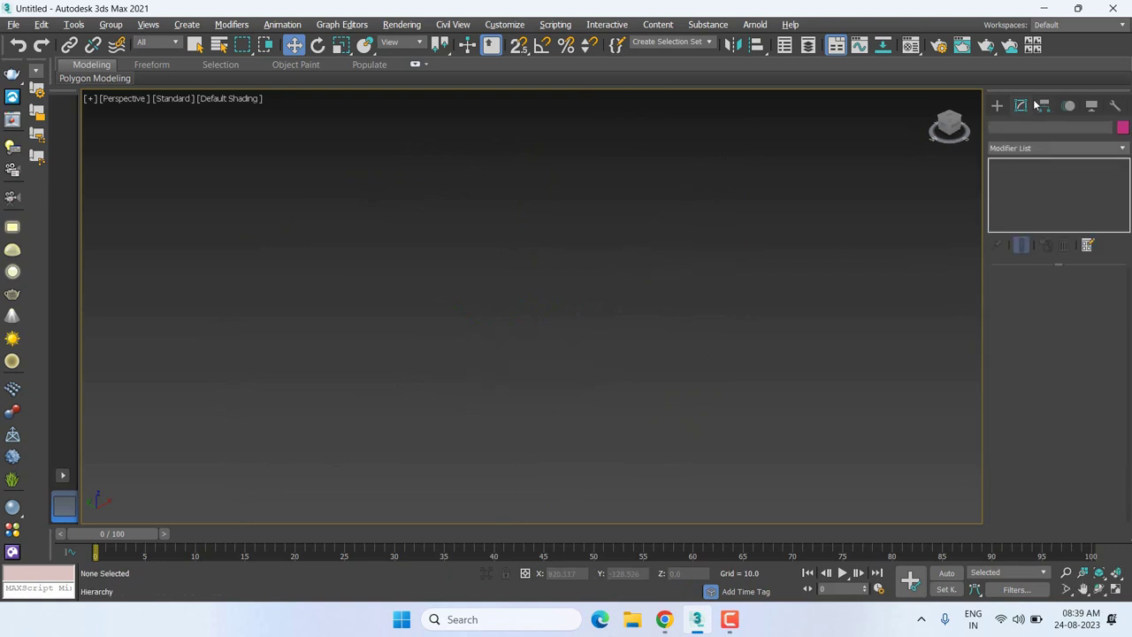
pyautogui.click(999, 106)
# Place Text001 reading 'MAX Text' (Arial, size 100) near the Front view's grid centre.
pyautogui.click(1026, 265)
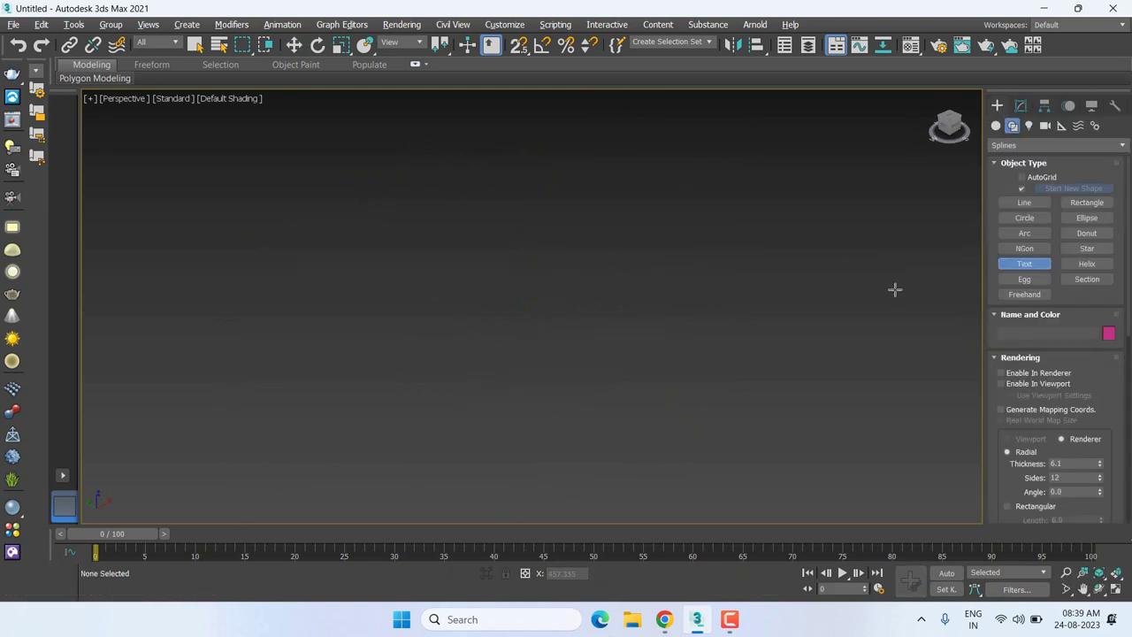
pyautogui.press('f')
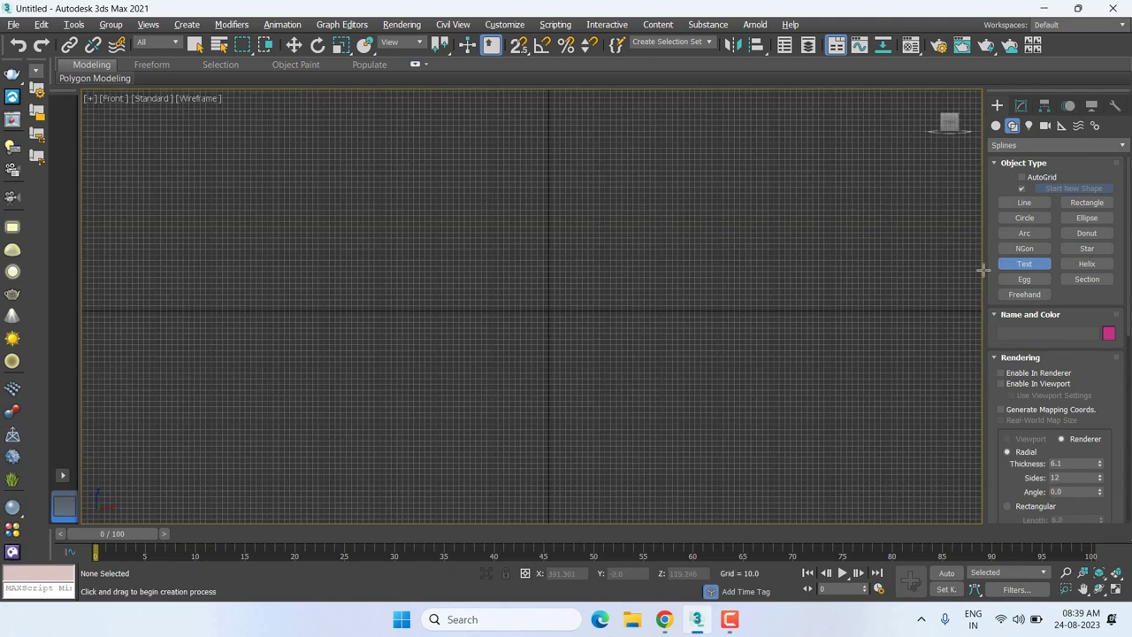
pyautogui.click(527, 300)
pyautogui.rightClick(527, 301)
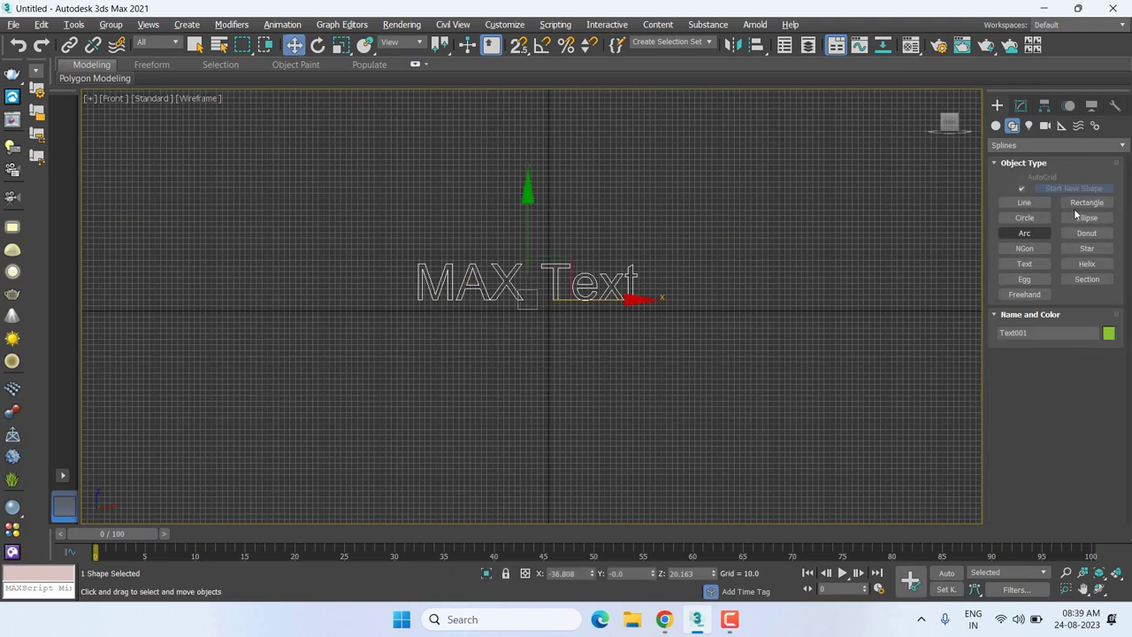
pyautogui.click(1021, 106)
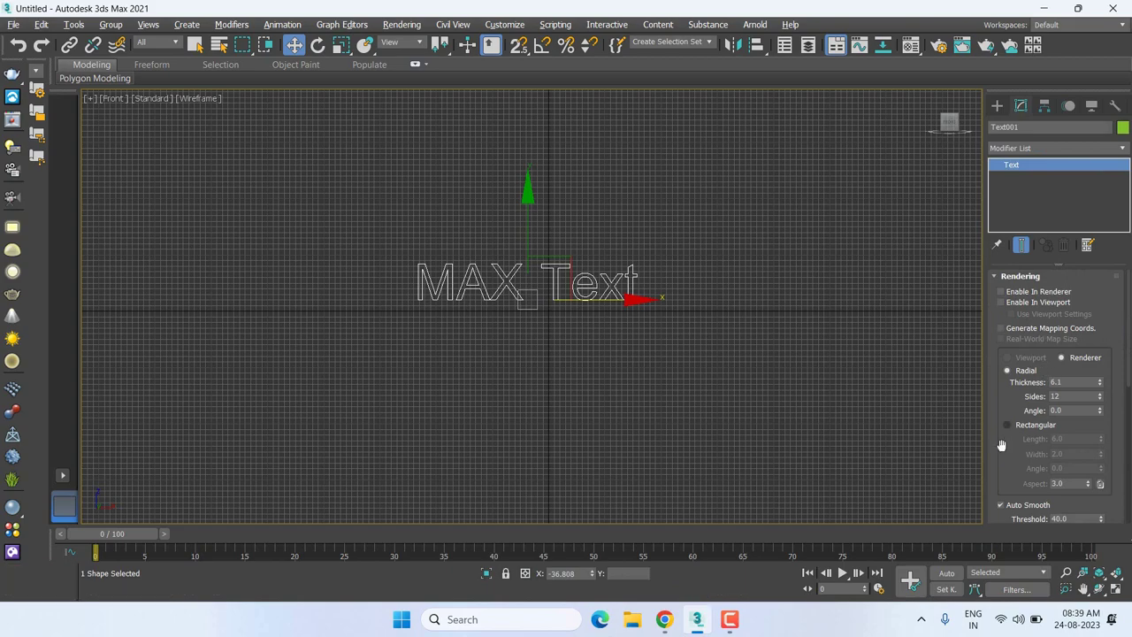
pyautogui.scroll(-1, 1012, 432)
pyautogui.moveTo(1012, 432); pyautogui.dragTo(1001, 92)
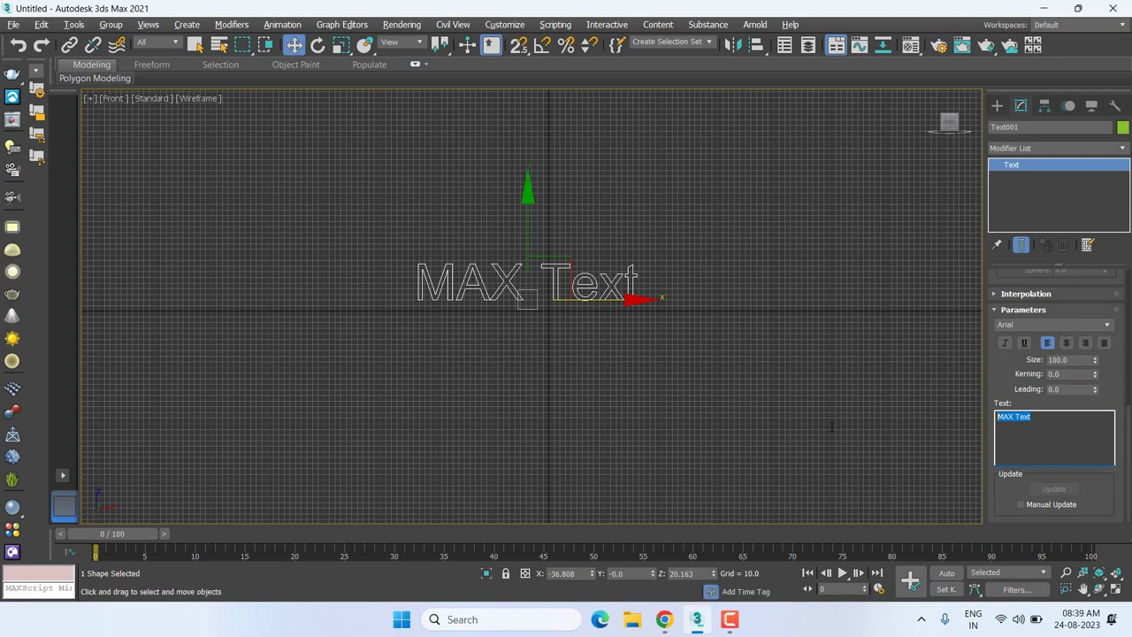
# Replace the text's wording with a short first name, fixing a typo.
pyautogui.write('YAs')
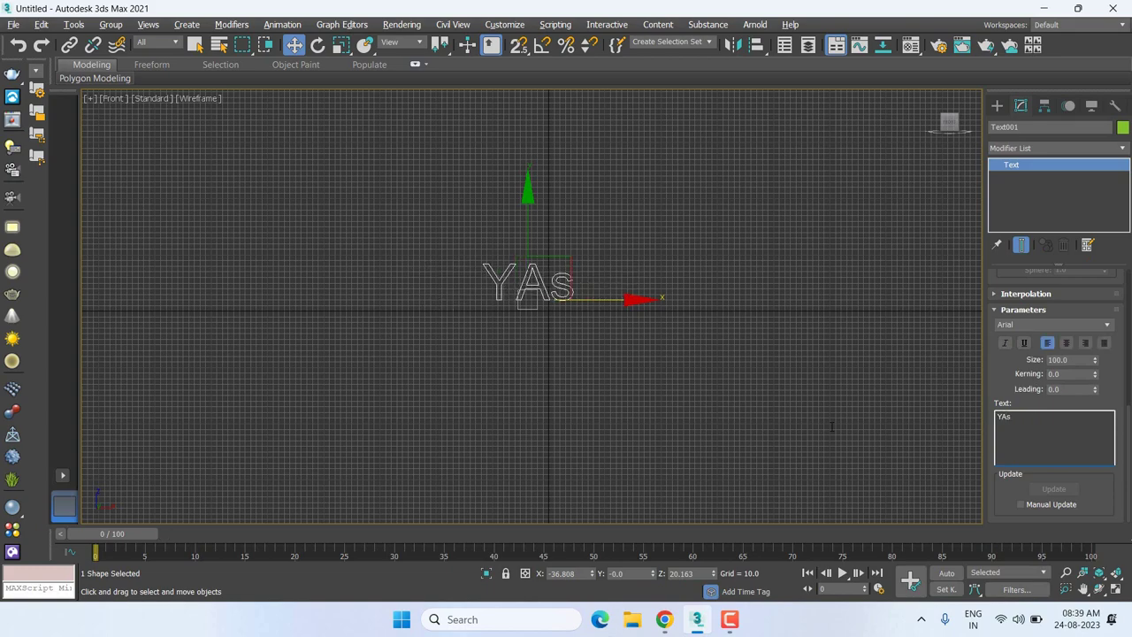
pyautogui.write('h')
pyautogui.press('BackSpace')
pyautogui.press('BackSpace')
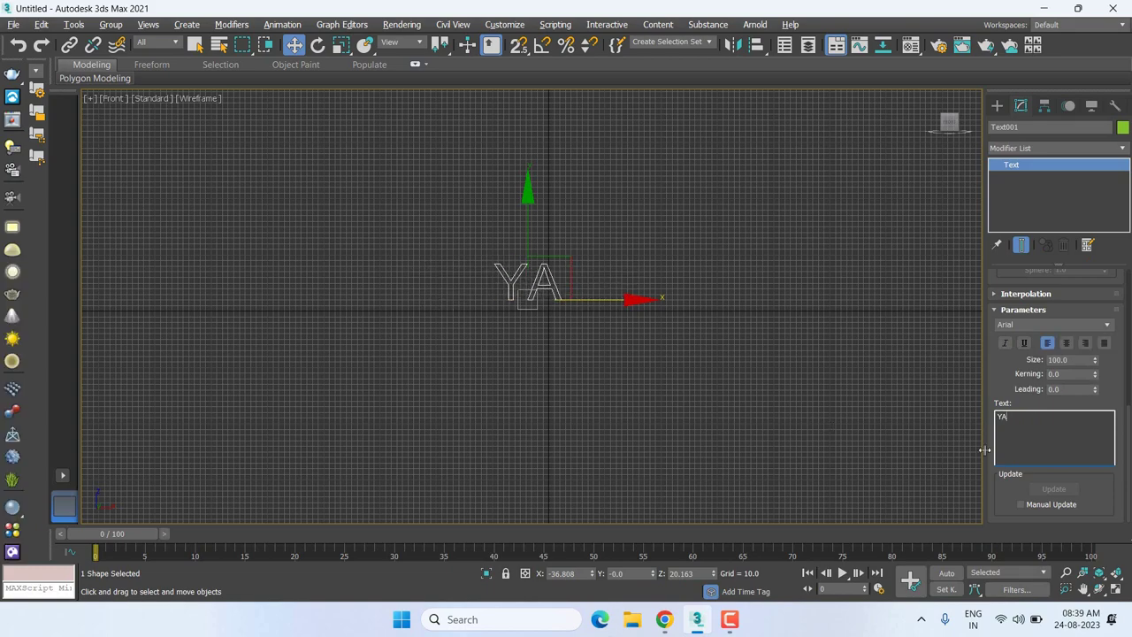
pyautogui.press('BackSpace')
pyautogui.write('ash')
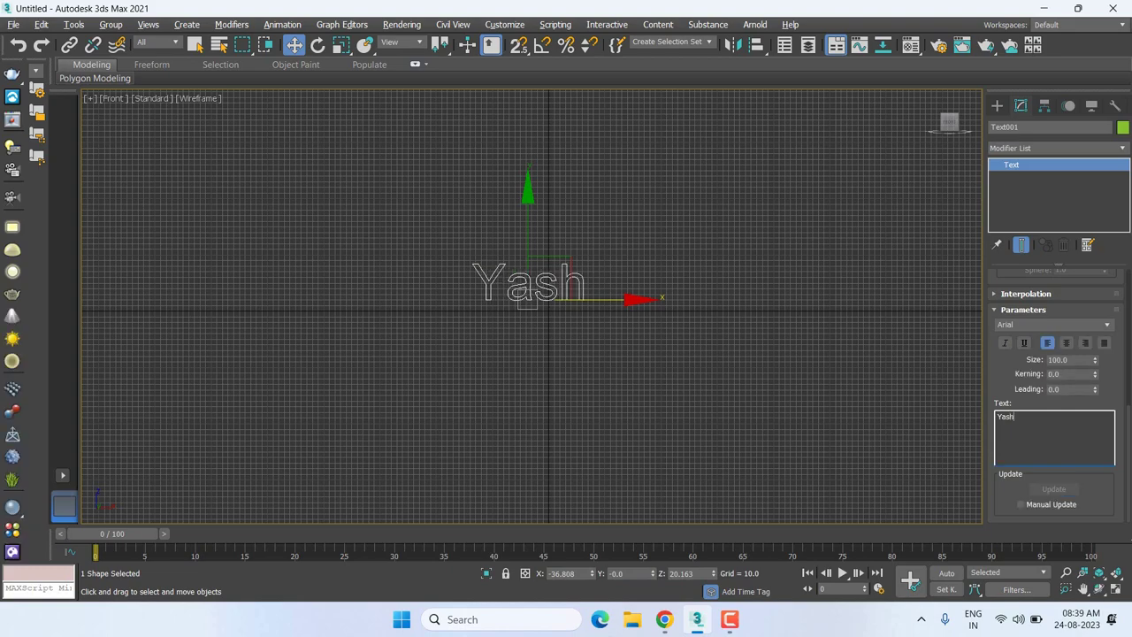
# Change the text's font to Bahnschrift SemiBold.
pyautogui.click(1109, 327)
pyautogui.click(1069, 344)
pyautogui.scroll(-1, 1061, 325)
pyautogui.scroll(-1, 1060, 324)
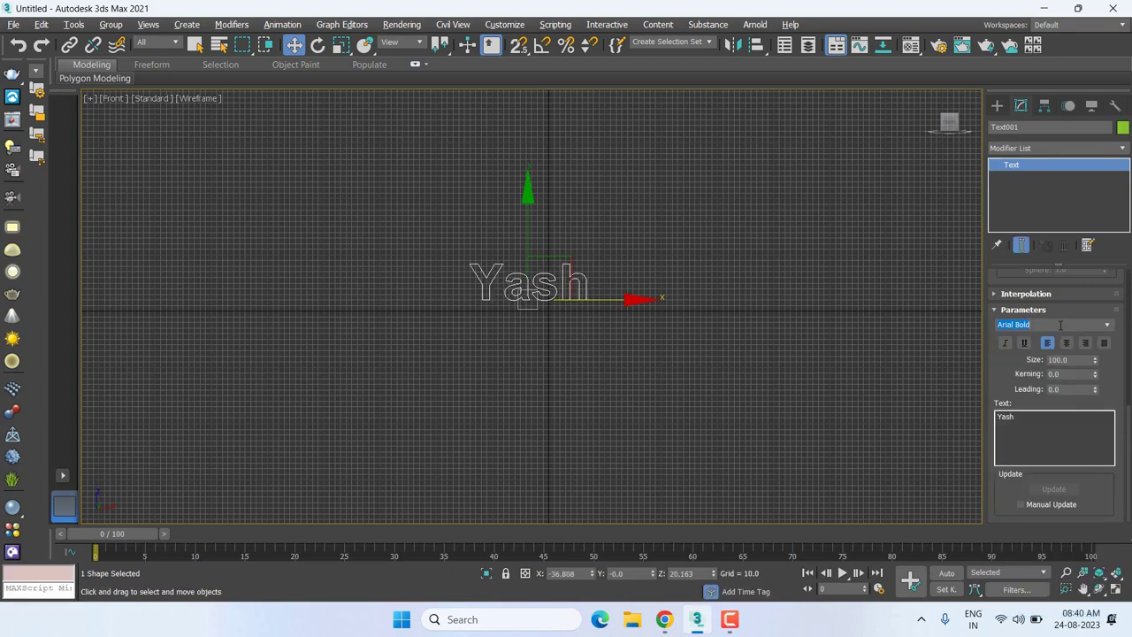
pyautogui.scroll(-1, 1061, 325)
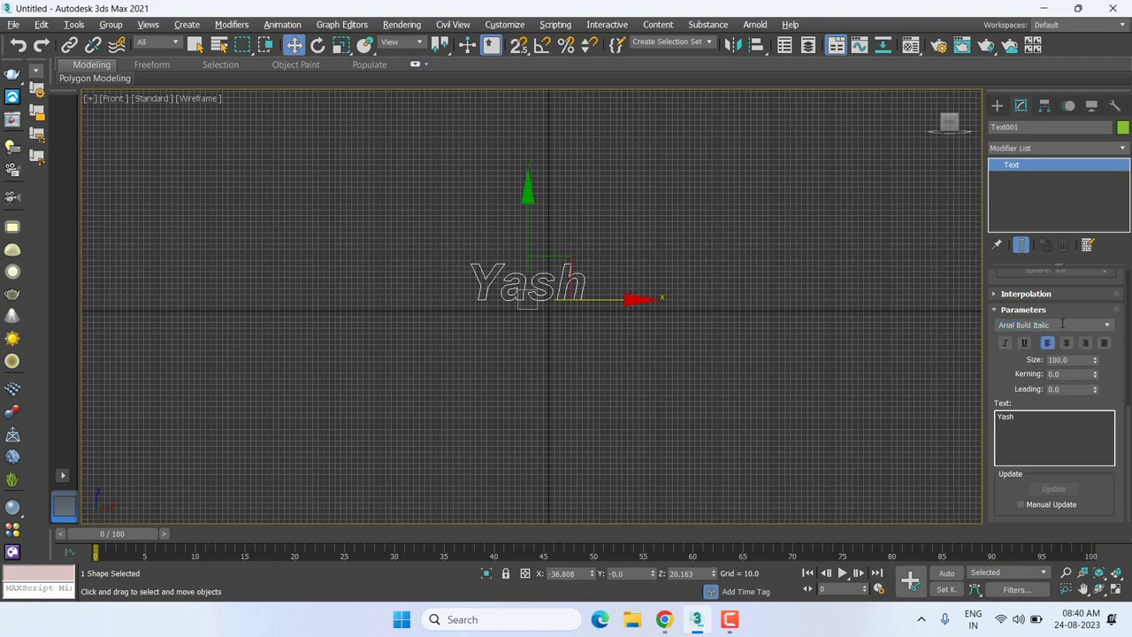
pyautogui.click(1062, 324)
pyautogui.click(1107, 324)
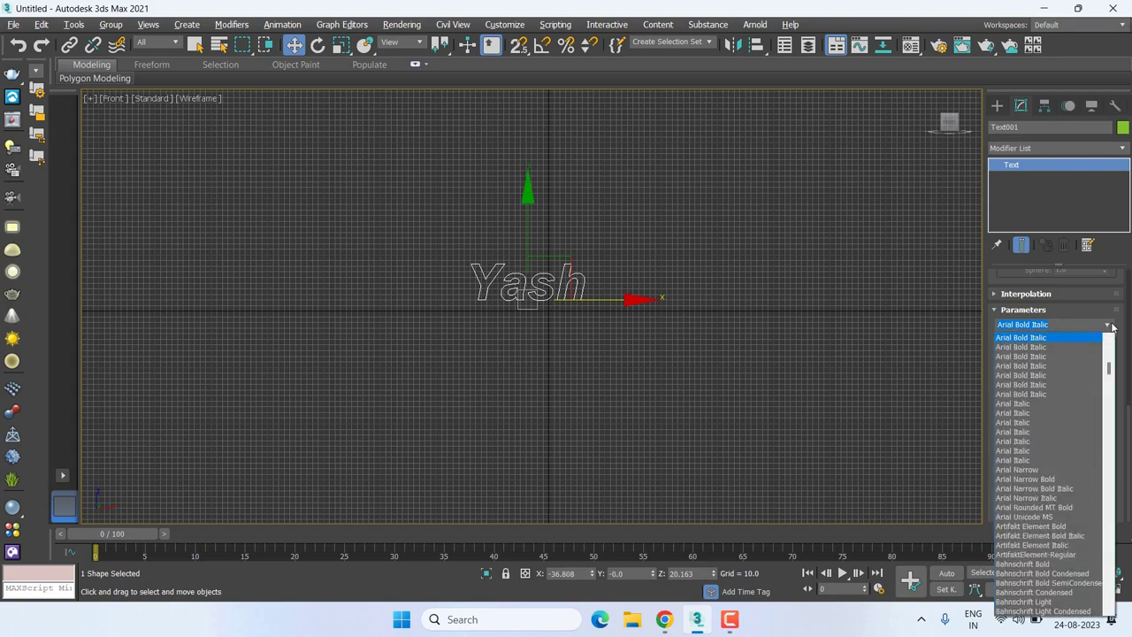
pyautogui.scroll(-5, 1044, 496)
pyautogui.scroll(-1, 1039, 521)
pyautogui.click(1037, 527)
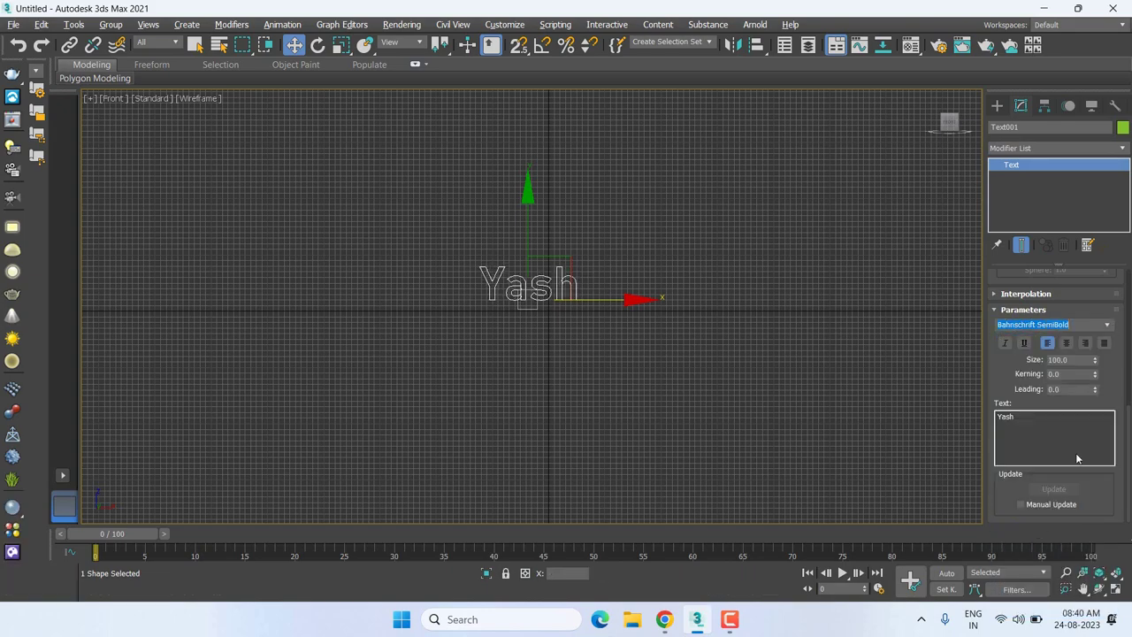
# Reopen the font list and scroll down toward Calibri Italic.
pyautogui.click(1110, 326)
pyautogui.scroll(-3, 1048, 531)
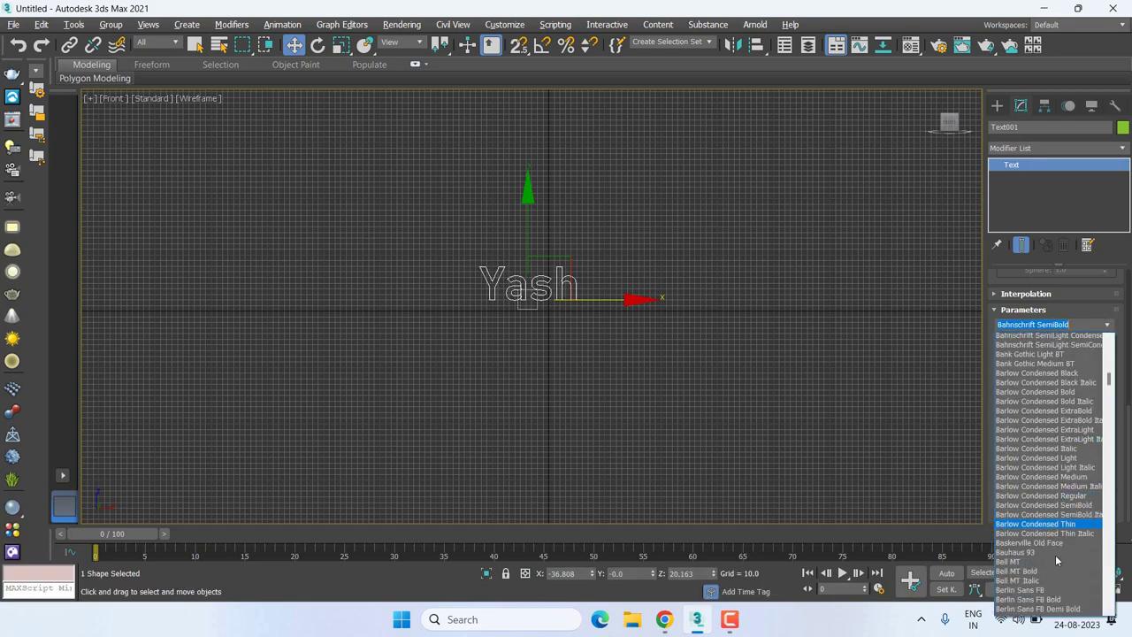
pyautogui.scroll(-3, 1044, 570)
pyautogui.scroll(-3, 1041, 576)
pyautogui.scroll(-2, 1041, 576)
# Set the text to Calibri Italic at size 201 with kerning widened to 13.66.
pyautogui.click(1031, 557)
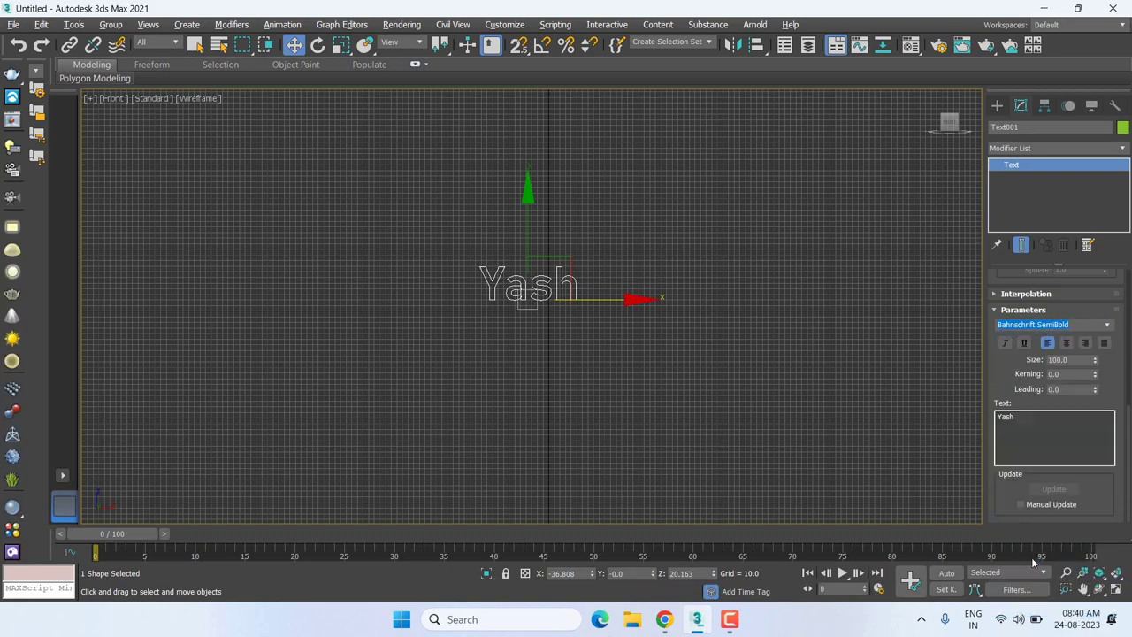
pyautogui.moveTo(619, 352); pyautogui.dragTo(578, 333, button='middle')
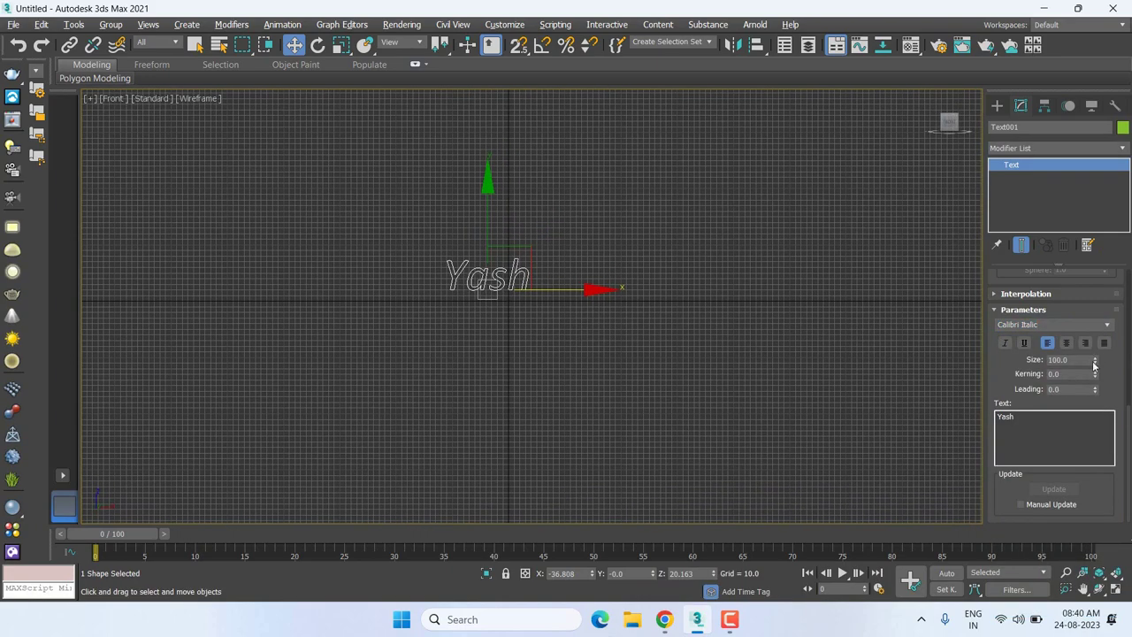
pyautogui.moveTo(1098, 360); pyautogui.dragTo(1093, 359)
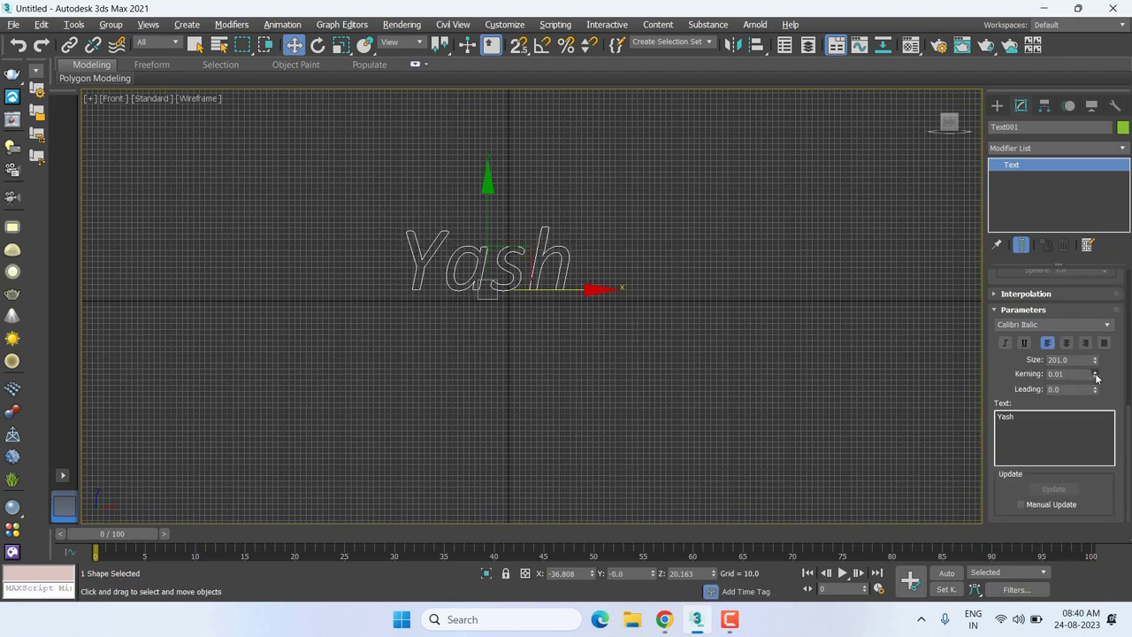
pyautogui.moveTo(1095, 375)
pyautogui.mouseDown()
pyautogui.moveTo(39, 439)
pyautogui.moveTo(165, 182)
pyautogui.mouseUp()
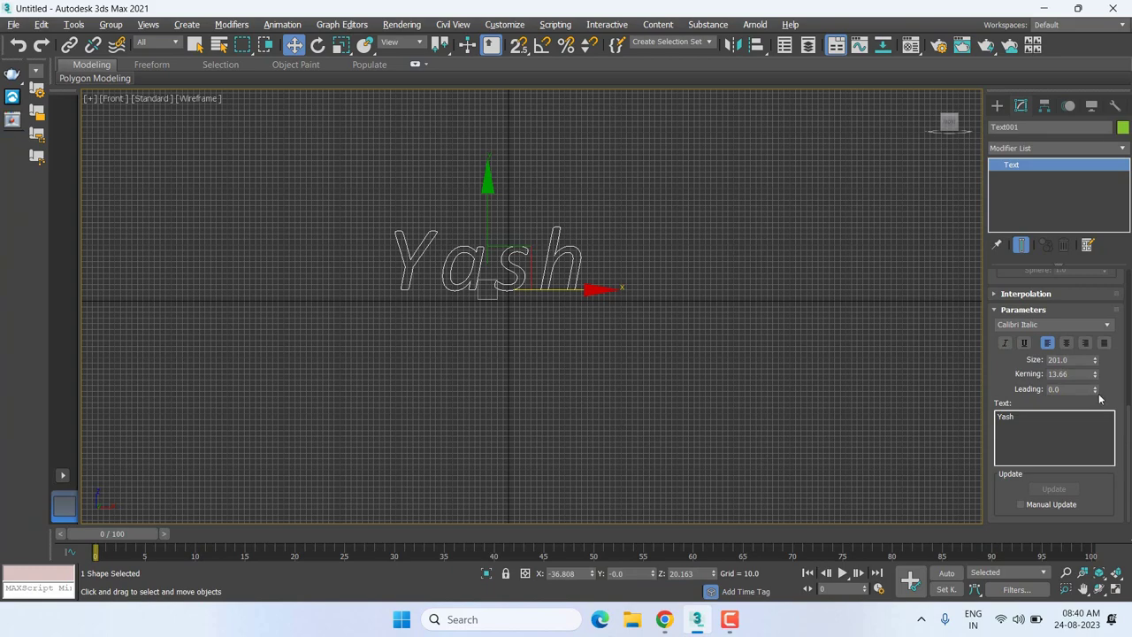
pyautogui.moveTo(1095, 391); pyautogui.dragTo(1093, 373)
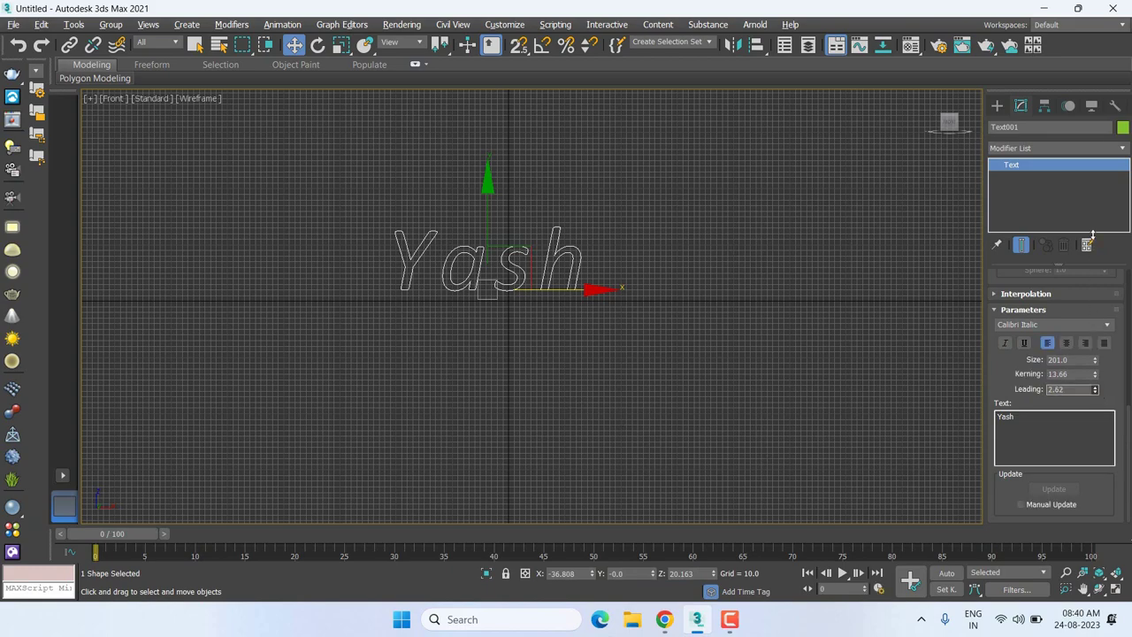
pyautogui.moveTo(1093, 235); pyautogui.dragTo(652, 284)
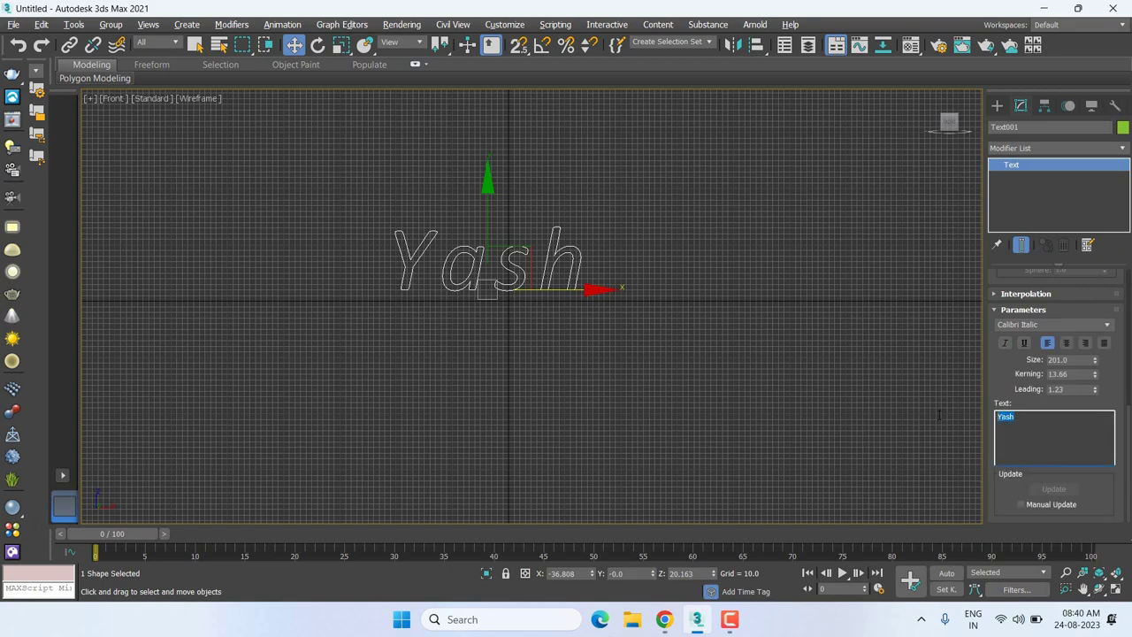
# Add a second line repeating the name and set leading to -15.247.
pyautogui.click(1053, 425)
pyautogui.press('Return')
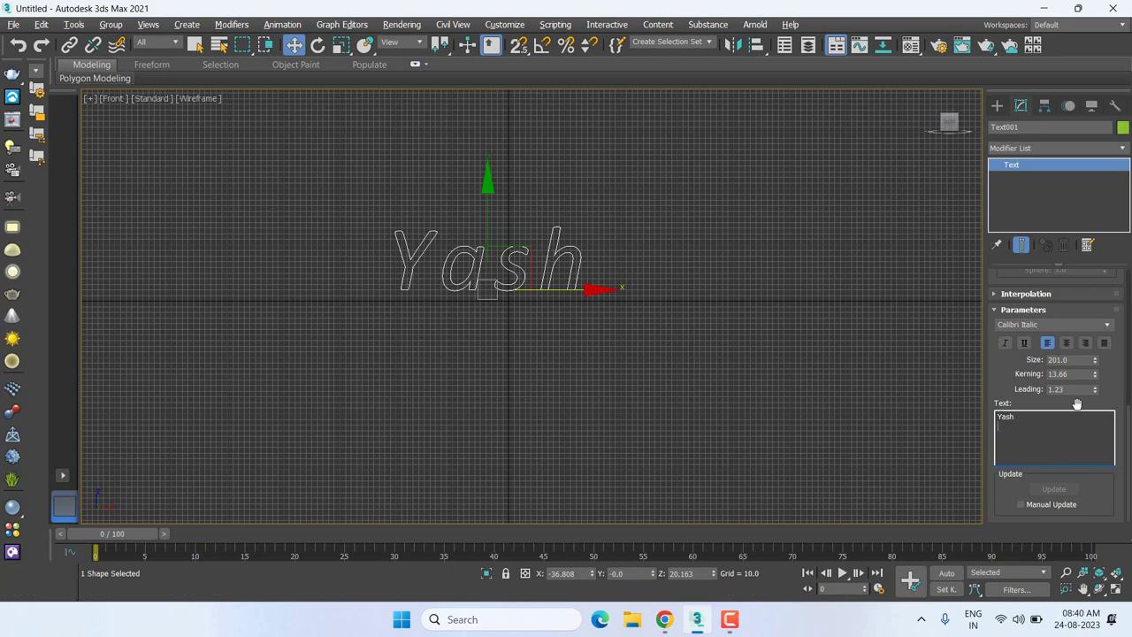
pyautogui.write('Yash')
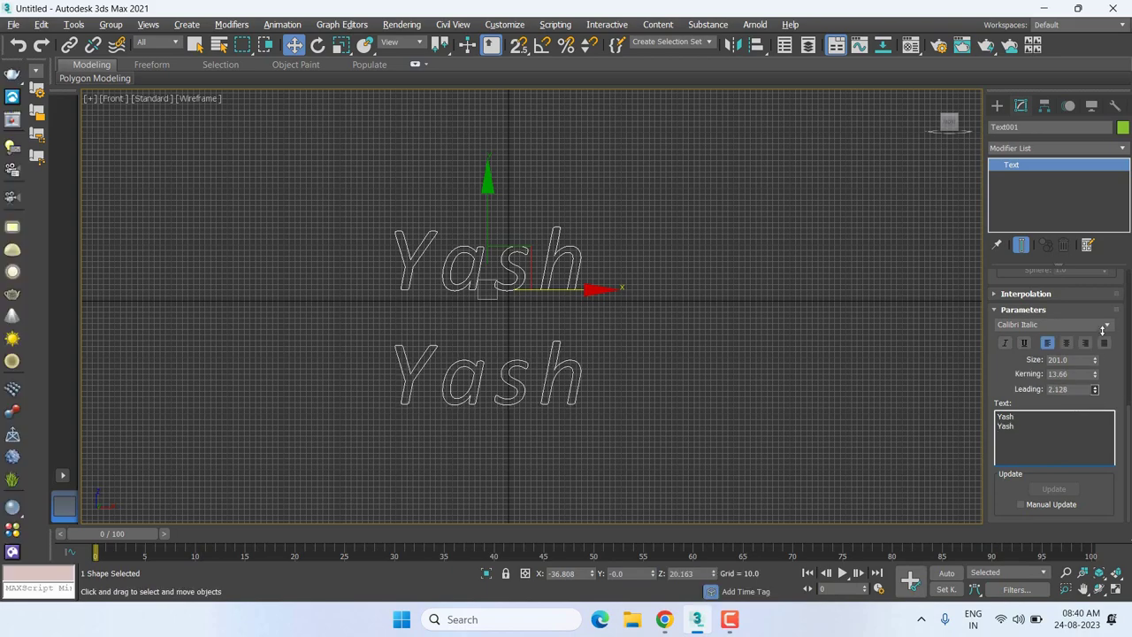
pyautogui.moveTo(1095, 389)
pyautogui.mouseDown()
pyautogui.moveTo(135, 312)
pyautogui.moveTo(984, 126)
pyautogui.moveTo(984, 203)
pyautogui.mouseUp()
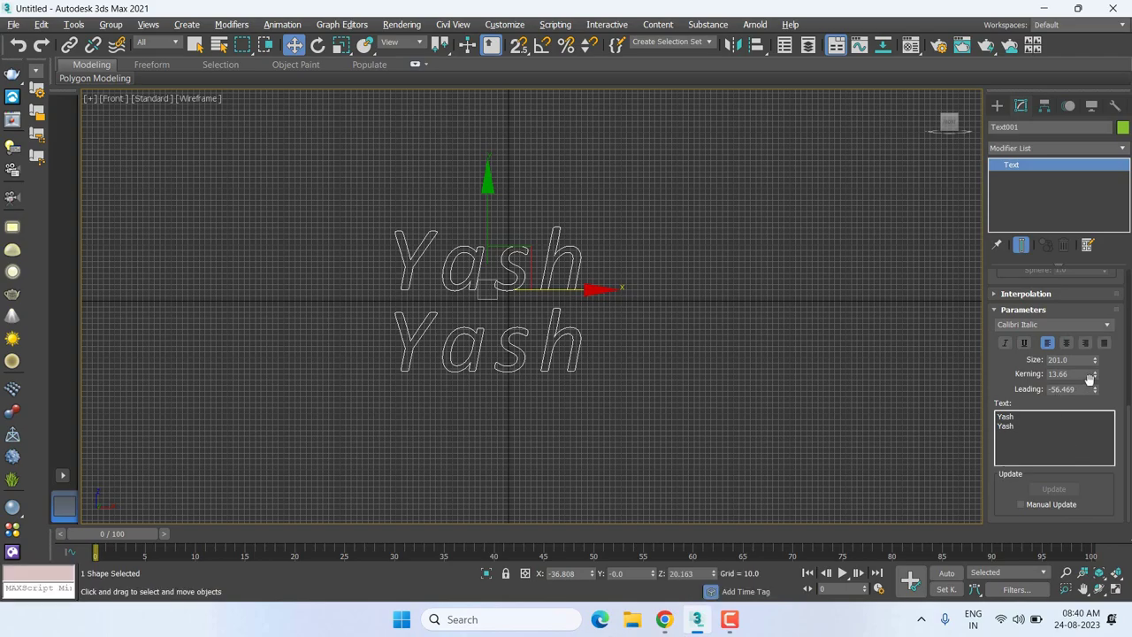
pyautogui.moveTo(1099, 387); pyautogui.dragTo(1096, 346)
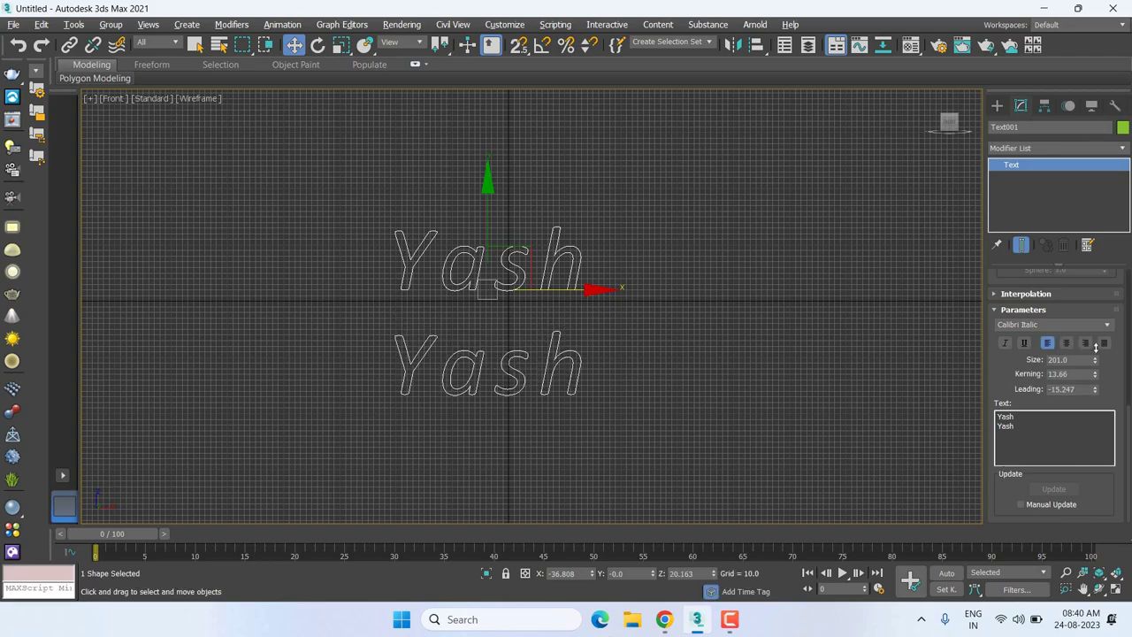
pyautogui.moveTo(529, 299); pyautogui.dragTo(551, 321, button='middle')
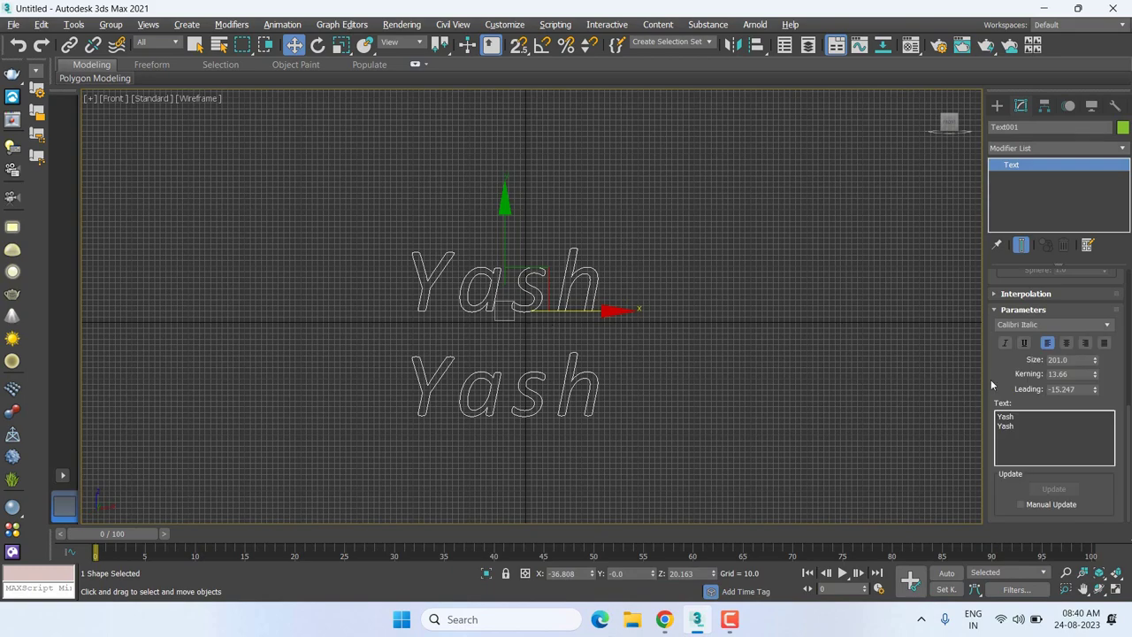
pyautogui.scroll(2, 998, 381)
pyautogui.scroll(3, 1004, 400)
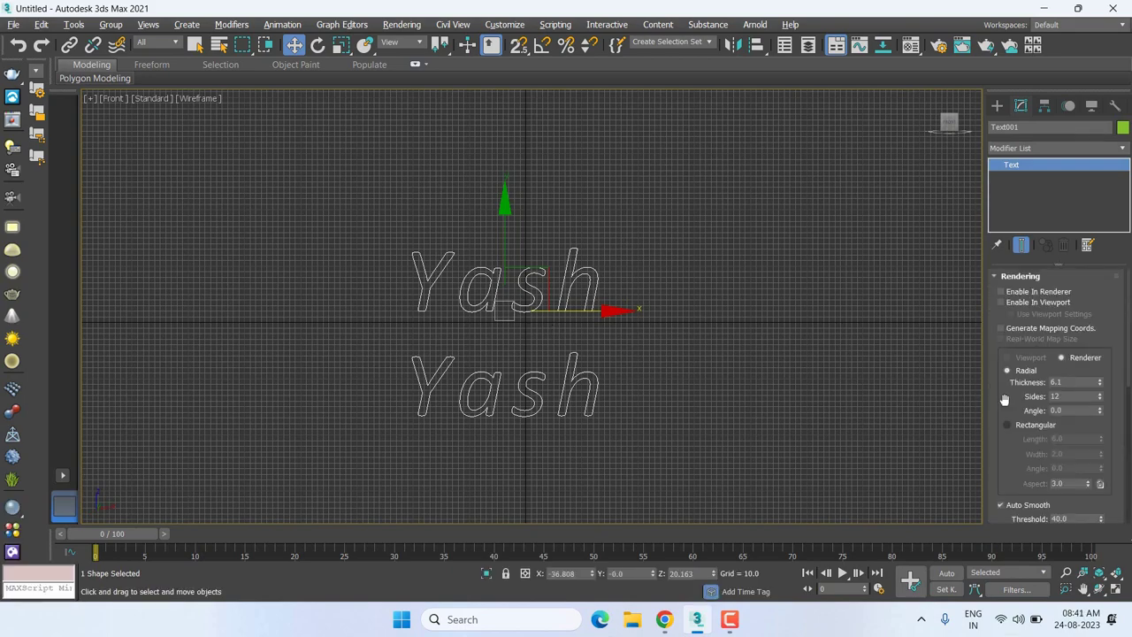
# Enable the text in renderer and viewport with thickness 6.283, then reselect it.
pyautogui.click(1020, 302)
pyautogui.click(1016, 292)
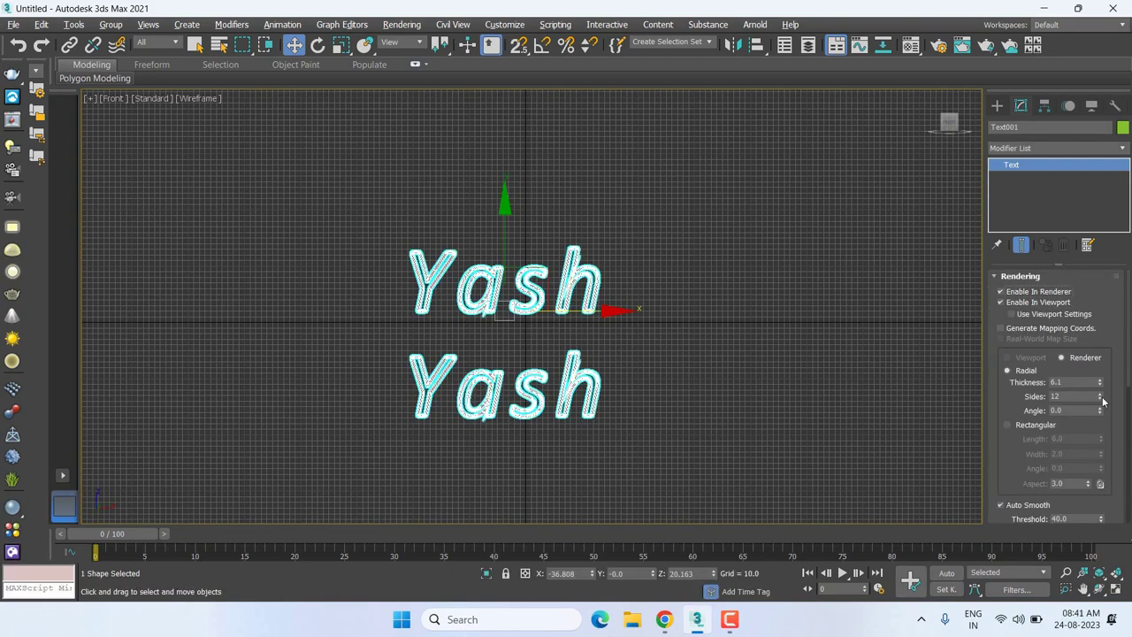
pyautogui.moveTo(1101, 386); pyautogui.dragTo(856, 386)
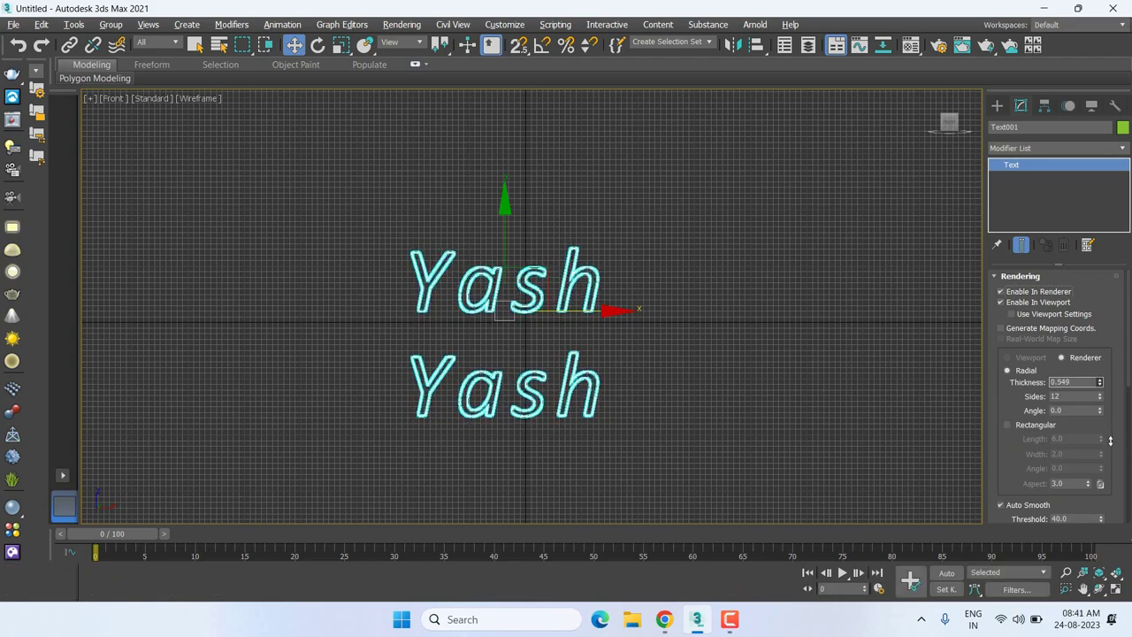
pyautogui.click(847, 374)
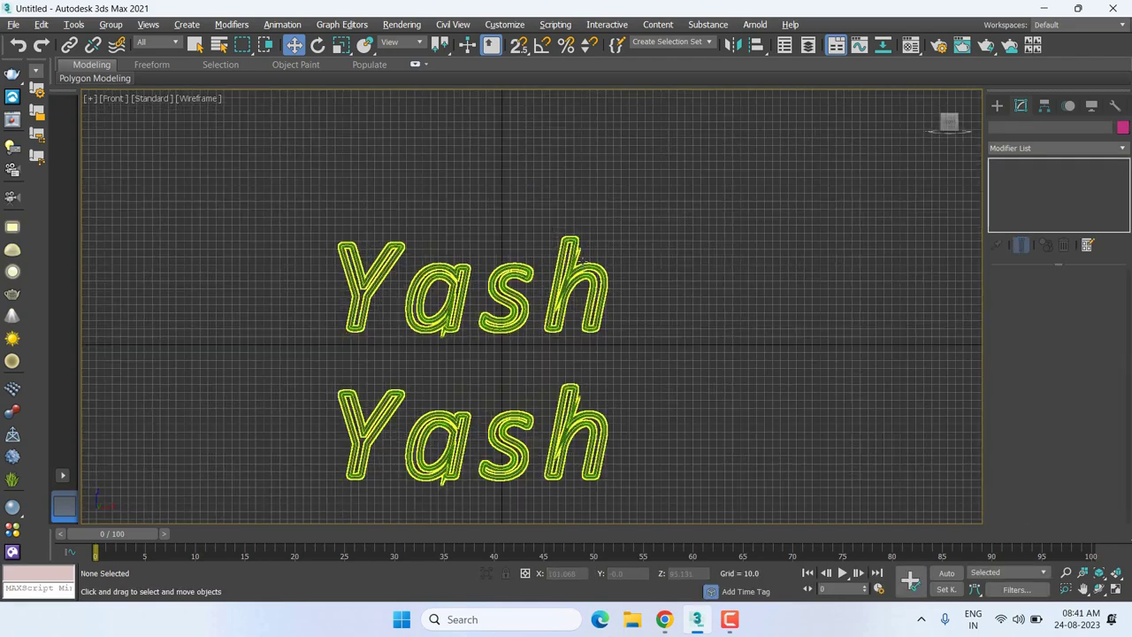
pyautogui.scroll(5, 579, 273)
pyautogui.scroll(-2, 539, 306)
pyautogui.moveTo(539, 307)
pyautogui.mouseDown(button='middle')
pyautogui.moveTo(688, 239)
pyautogui.moveTo(735, 189)
pyautogui.mouseUp(button='middle')
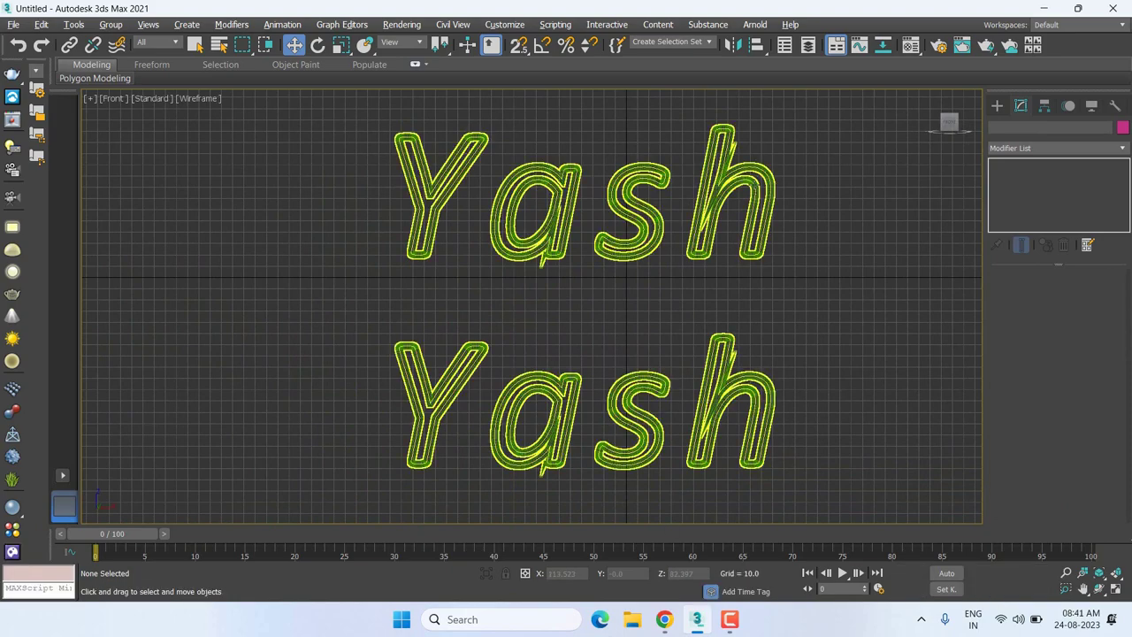
pyautogui.click(703, 190)
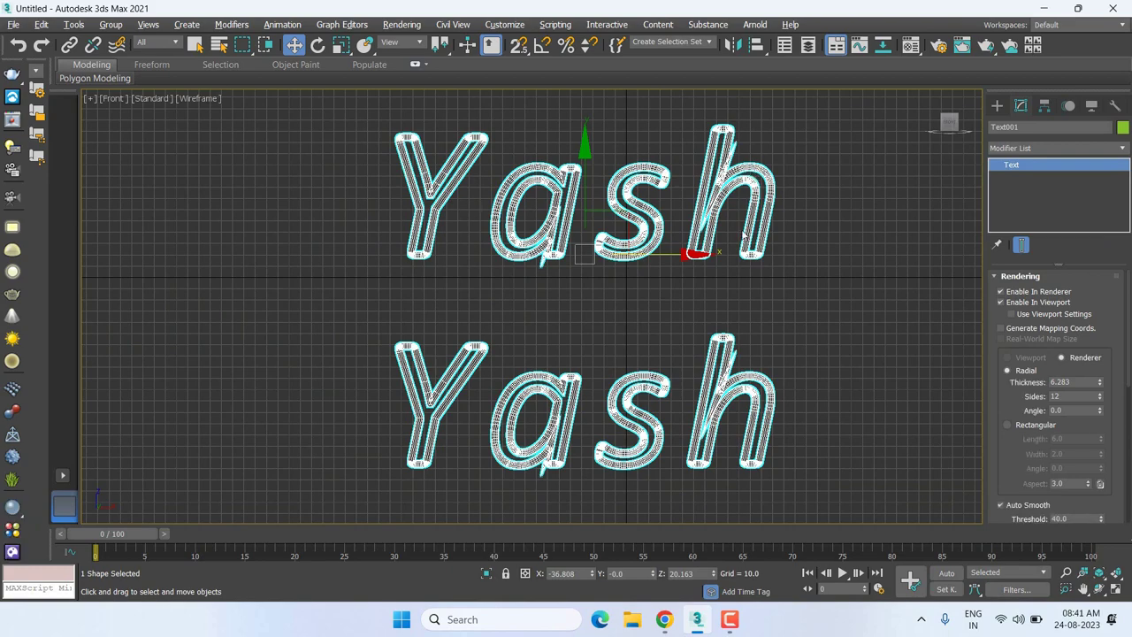
pyautogui.scroll(-4, 262, 233)
pyautogui.scroll(-3, 1052, 398)
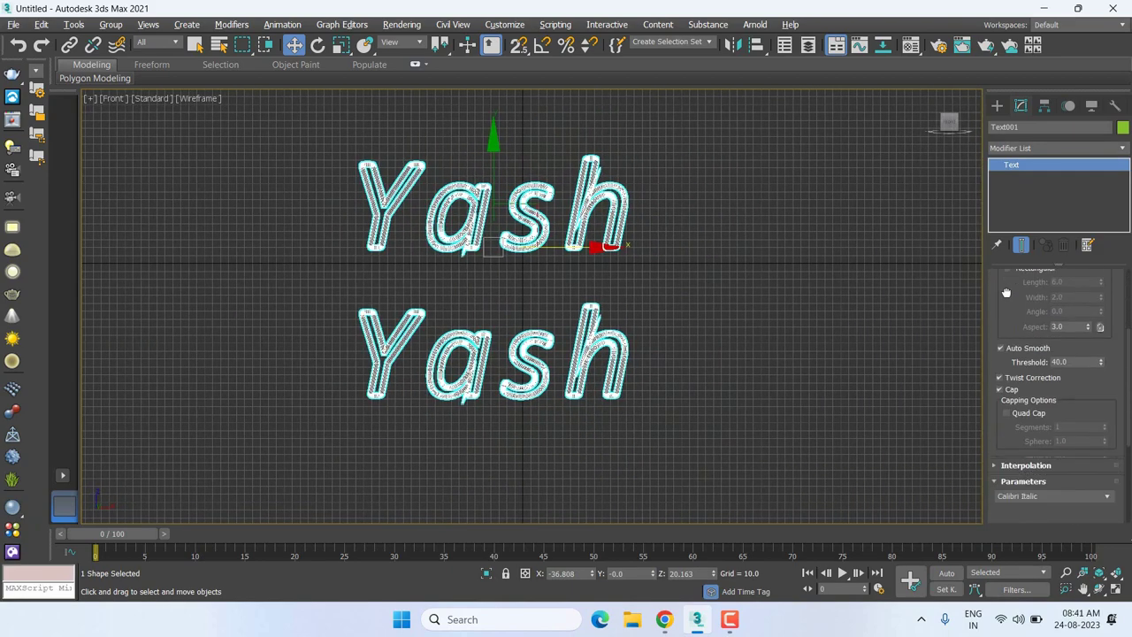
pyautogui.scroll(-1, 1053, 398)
pyautogui.moveTo(665, 342); pyautogui.dragTo(664, 385, button='middle')
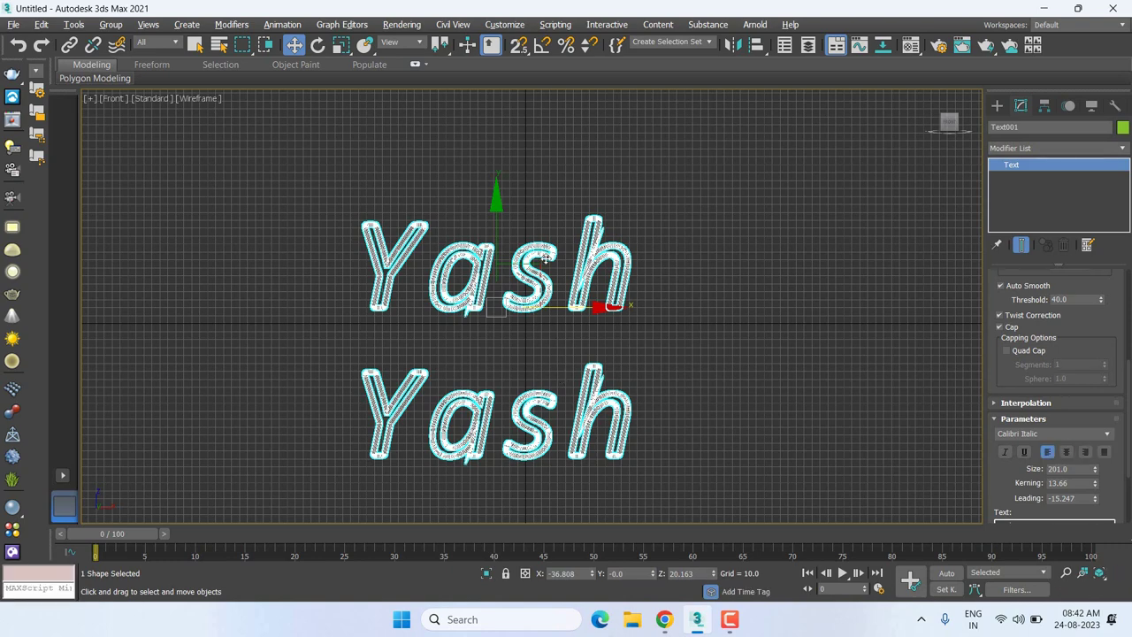
pyautogui.moveTo(667, 227); pyautogui.dragTo(666, 235, button='middle')
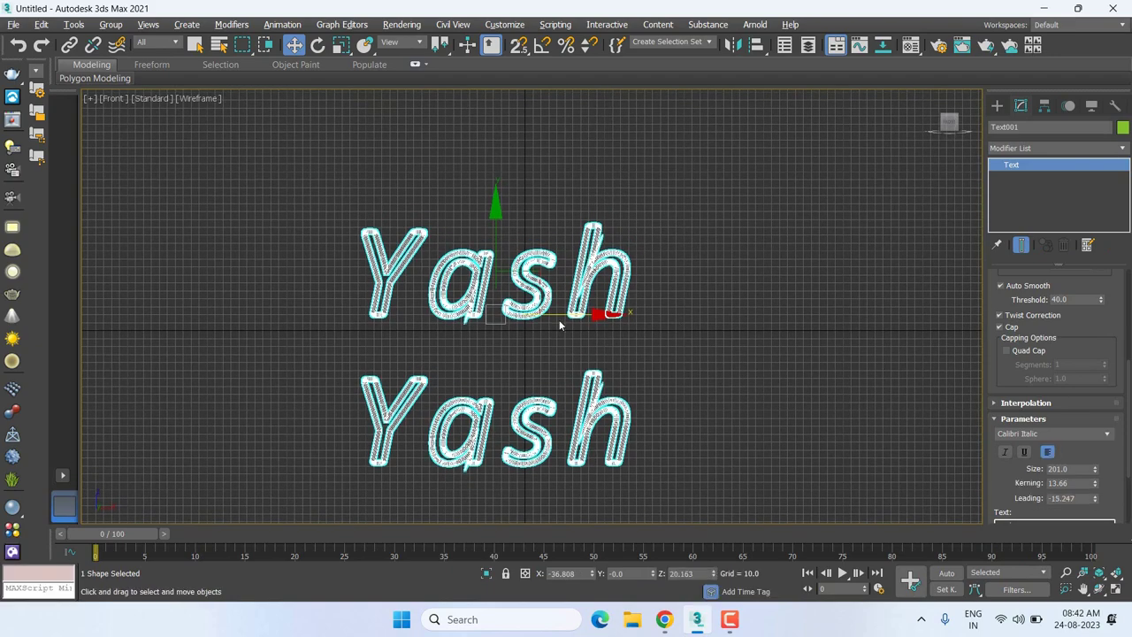
pyautogui.moveTo(468, 289); pyautogui.dragTo(487, 245, button='middle')
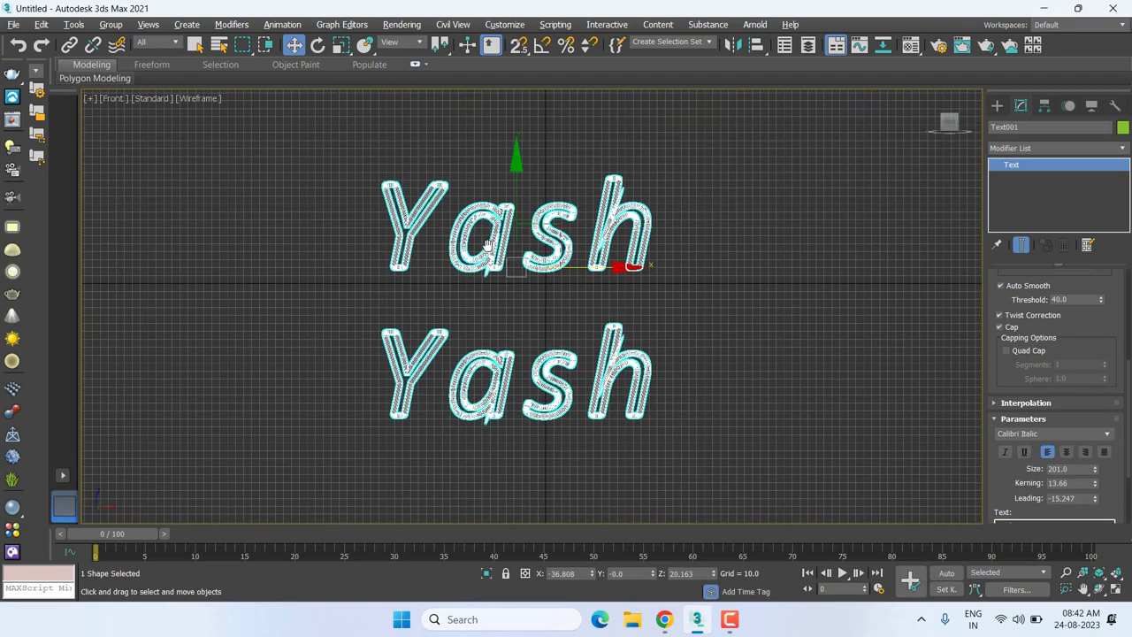
pyautogui.moveTo(545, 314); pyautogui.dragTo(533, 310, button='middle')
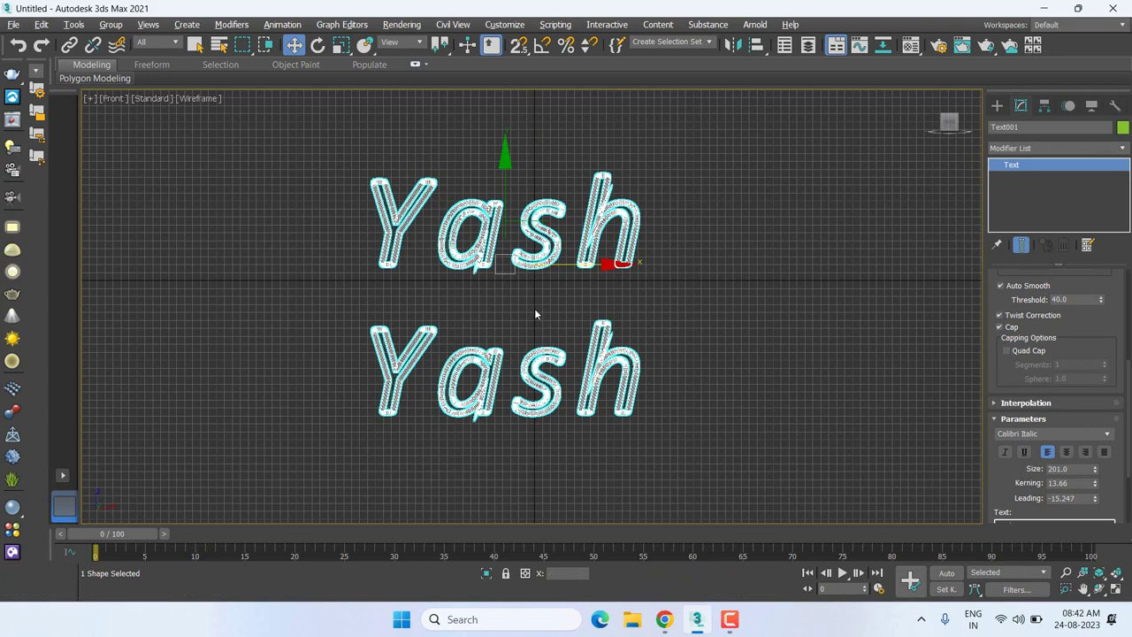
pyautogui.moveTo(534, 314); pyautogui.dragTo(526, 328, button='middle')
pyautogui.scroll(-2, 559, 325)
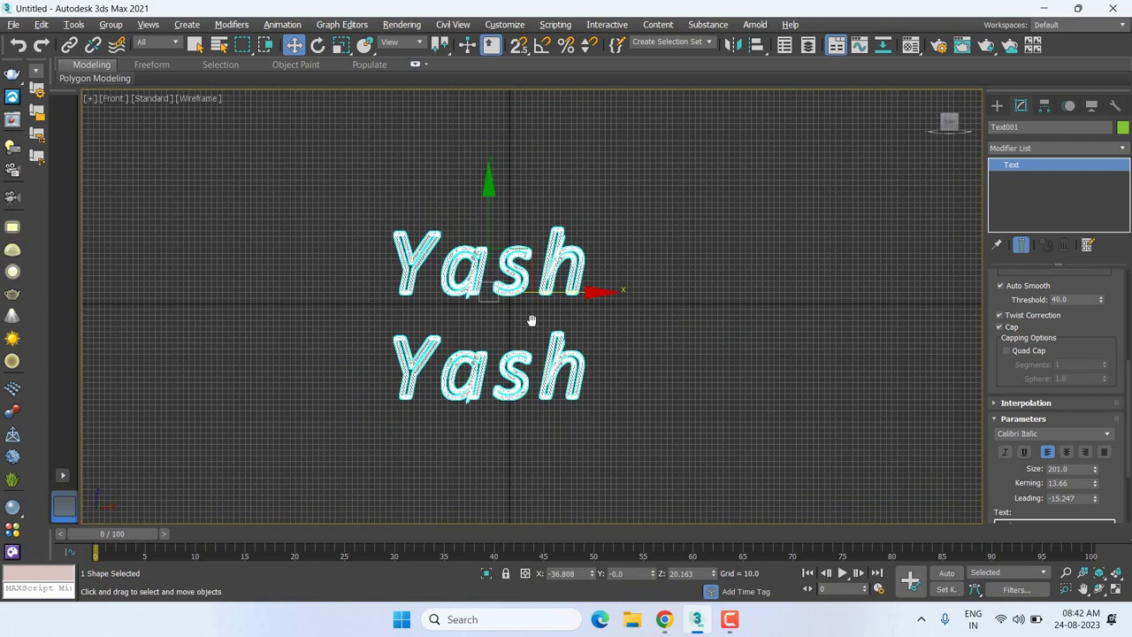
# Delete the text object and choose the Freehand spline tool.
pyautogui.press('Delete')
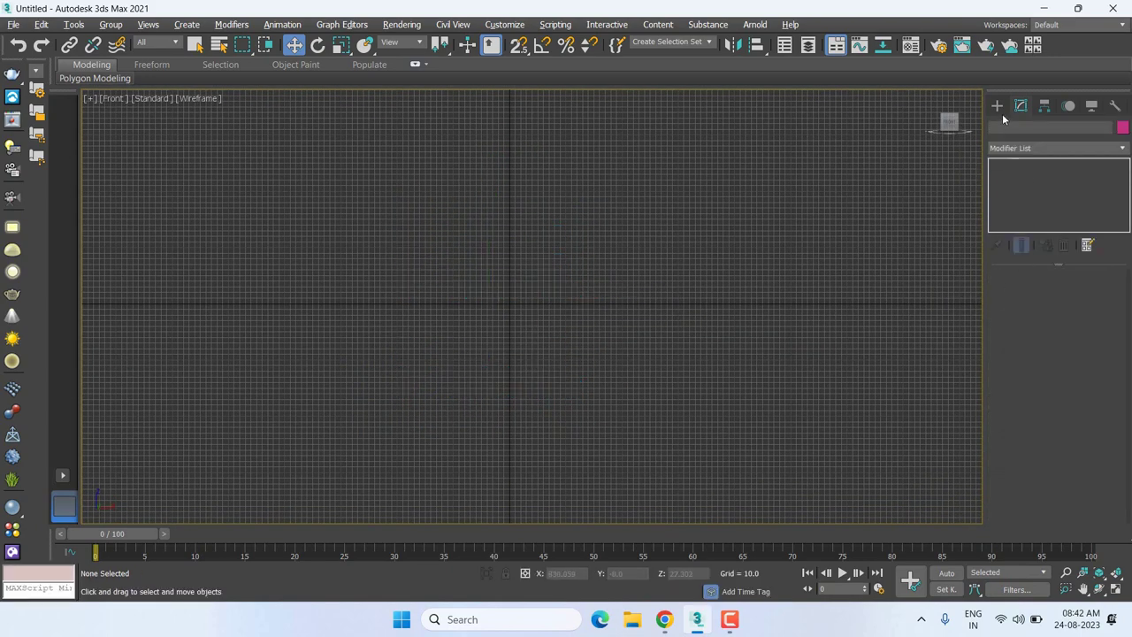
pyautogui.click(997, 106)
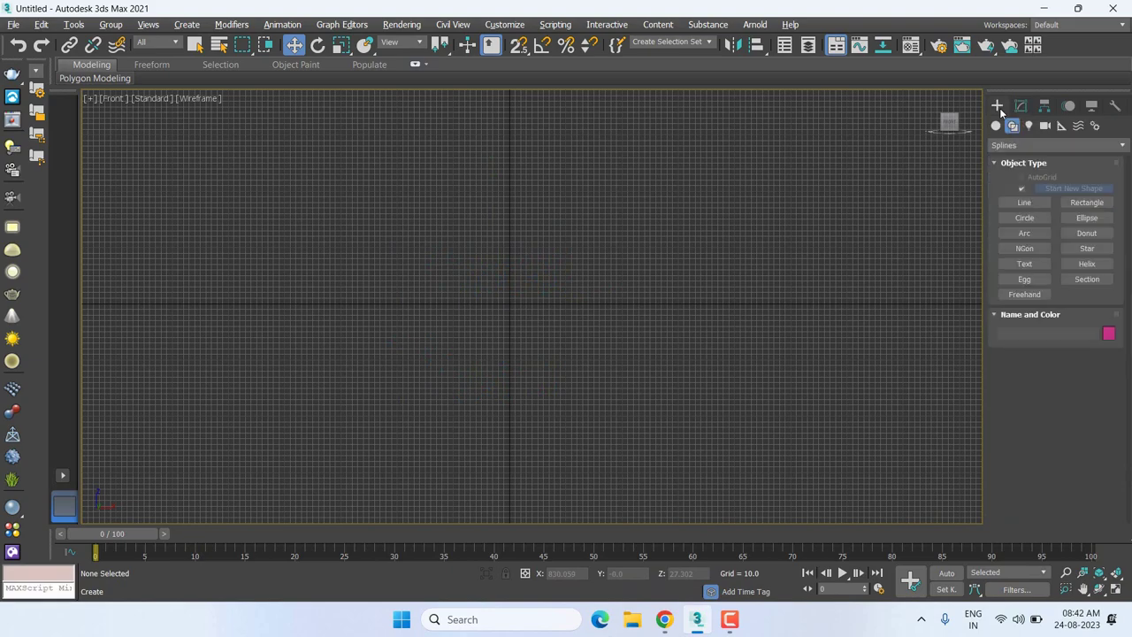
pyautogui.click(1012, 295)
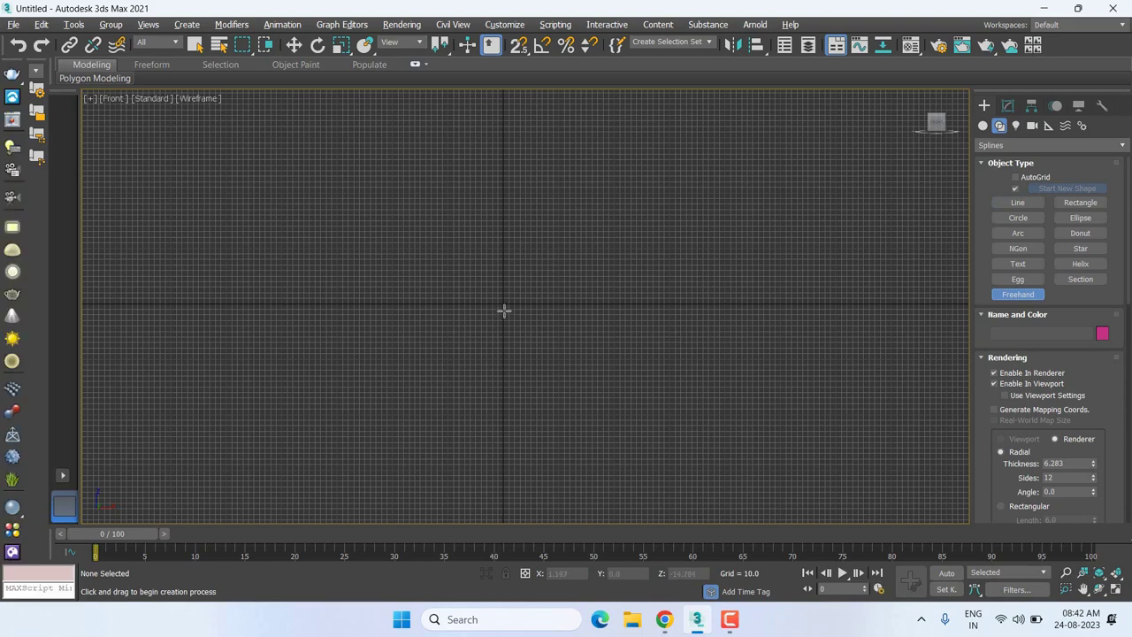
# Draw a looping Freehand001 spline across the Front view.
pyautogui.moveTo(507, 304)
pyautogui.mouseDown()
pyautogui.moveTo(449, 183)
pyautogui.moveTo(715, 267)
pyautogui.moveTo(733, 240)
pyautogui.moveTo(692, 399)
pyautogui.moveTo(839, 167)
pyautogui.moveTo(772, 263)
pyautogui.moveTo(820, 203)
pyautogui.mouseUp()
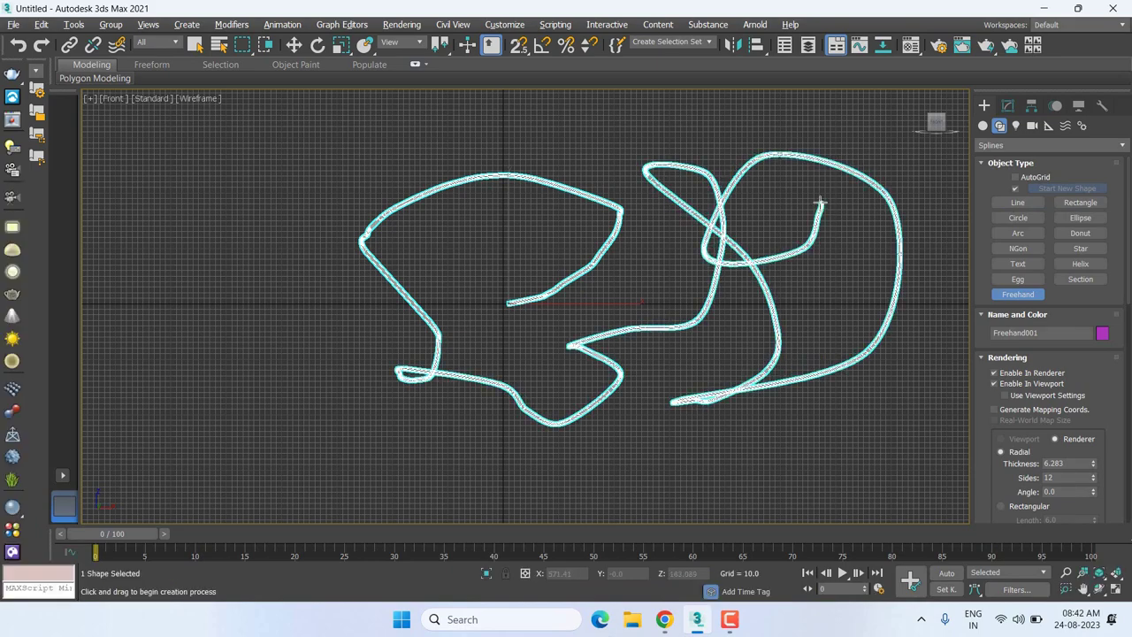
pyautogui.press('w')
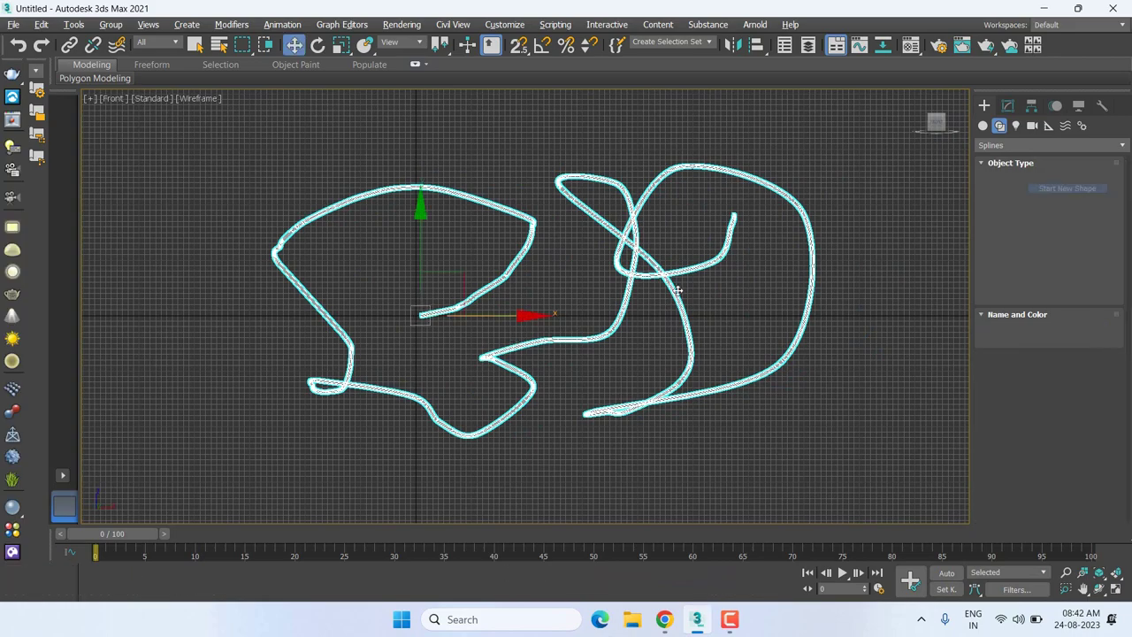
pyautogui.scroll(5, 751, 221)
pyautogui.scroll(-2, 752, 216)
pyautogui.scroll(-3, 752, 217)
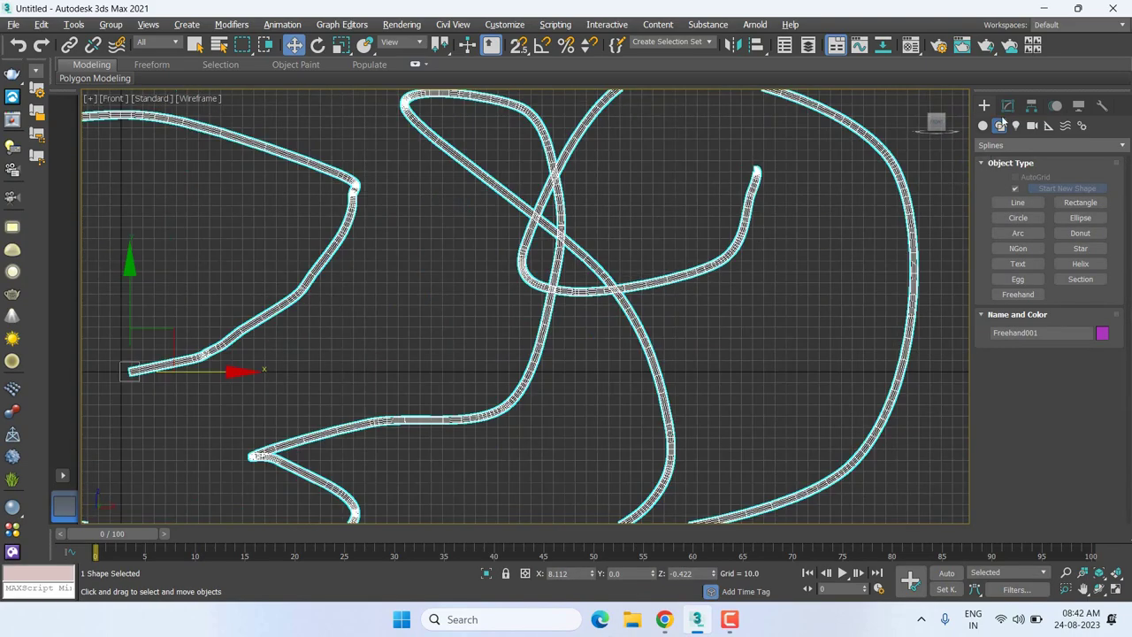
# Look over Freehand001's settings, then delete the spline.
pyautogui.click(1008, 107)
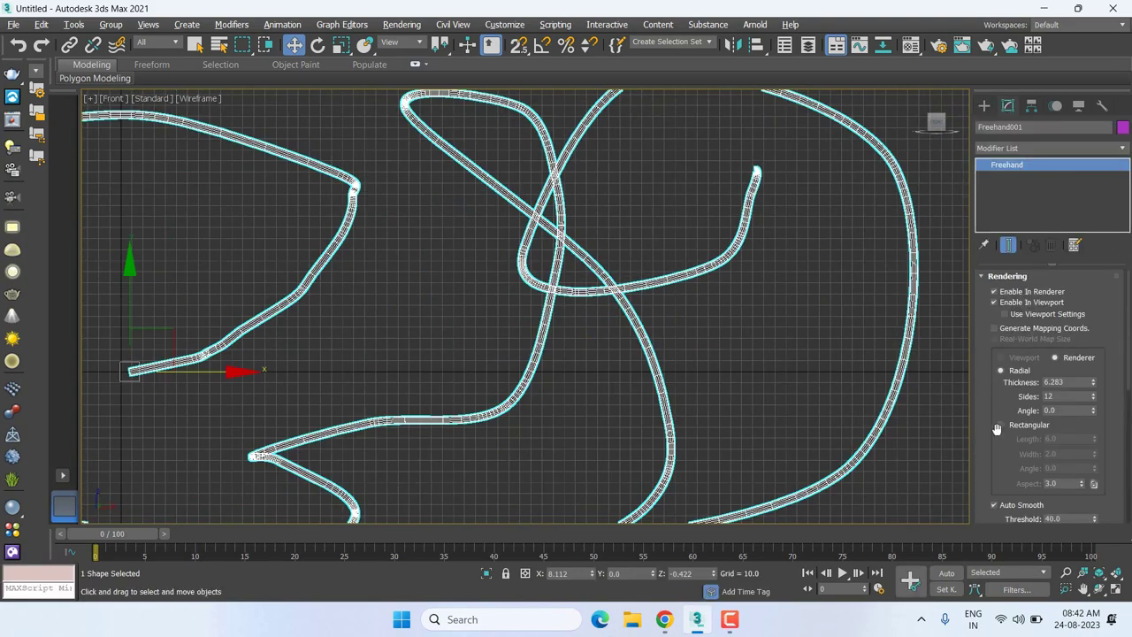
pyautogui.scroll(-2, 998, 442)
pyautogui.scroll(-3, 998, 443)
pyautogui.scroll(-2, 997, 442)
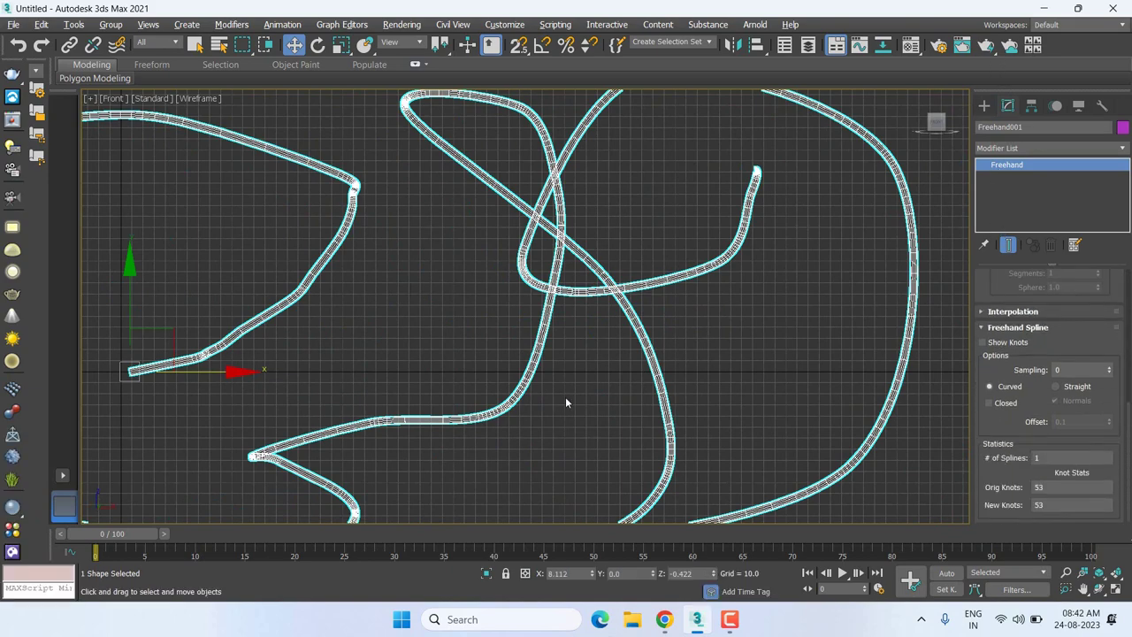
pyautogui.moveTo(566, 402); pyautogui.dragTo(557, 398, button='middle')
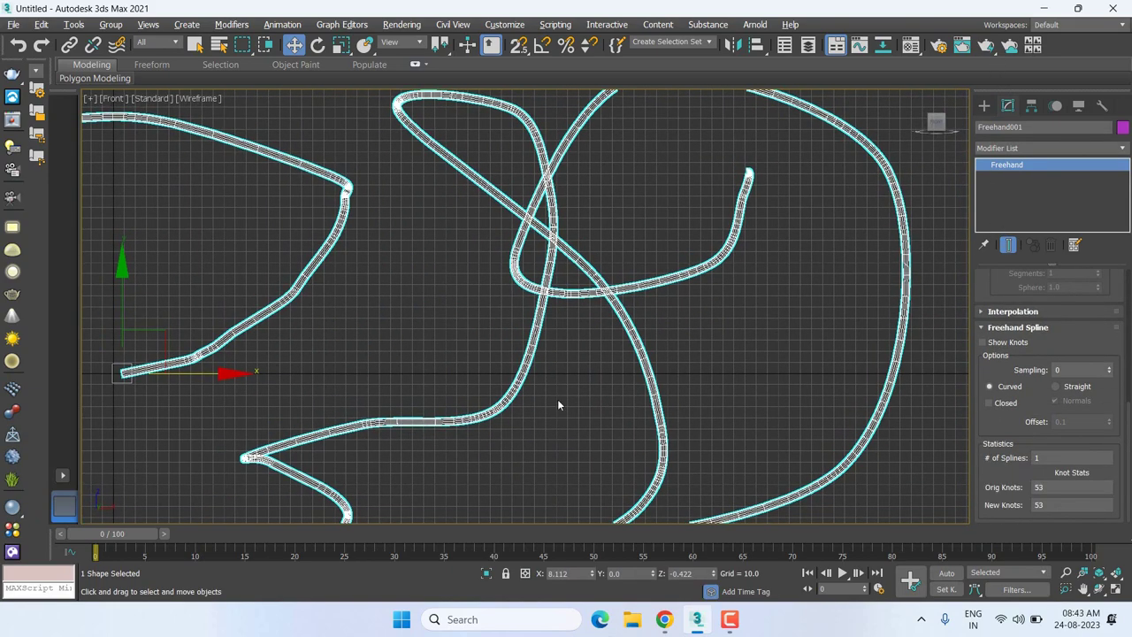
pyautogui.press('Delete')
# Zoom extents on the empty Front view, then switch the viewport to Perspective.
pyautogui.click(986, 107)
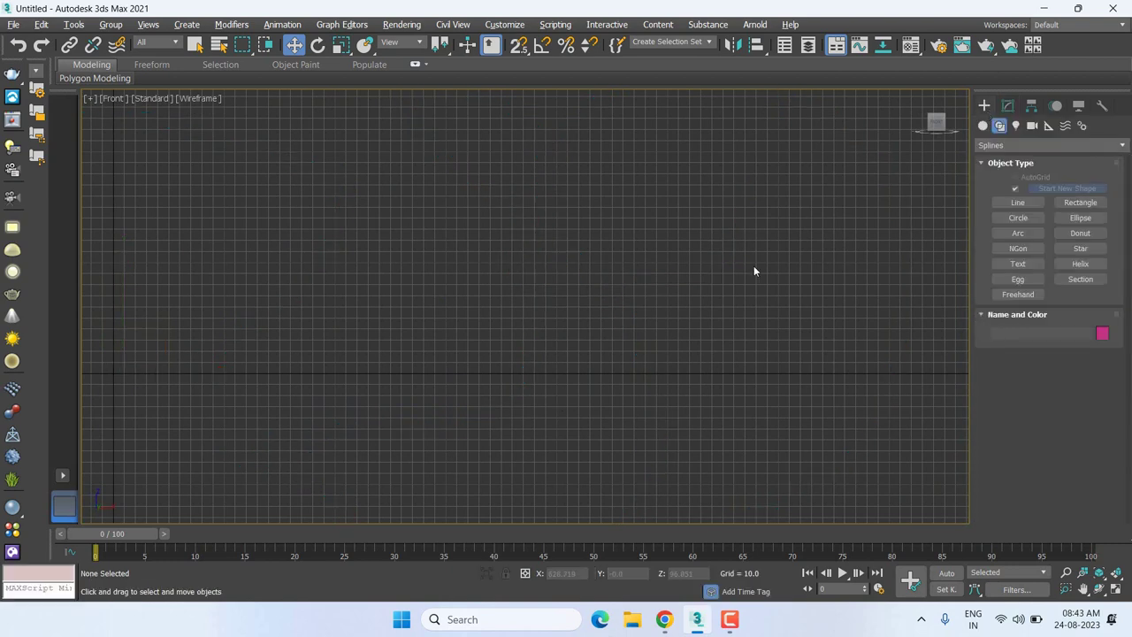
pyautogui.press('z')
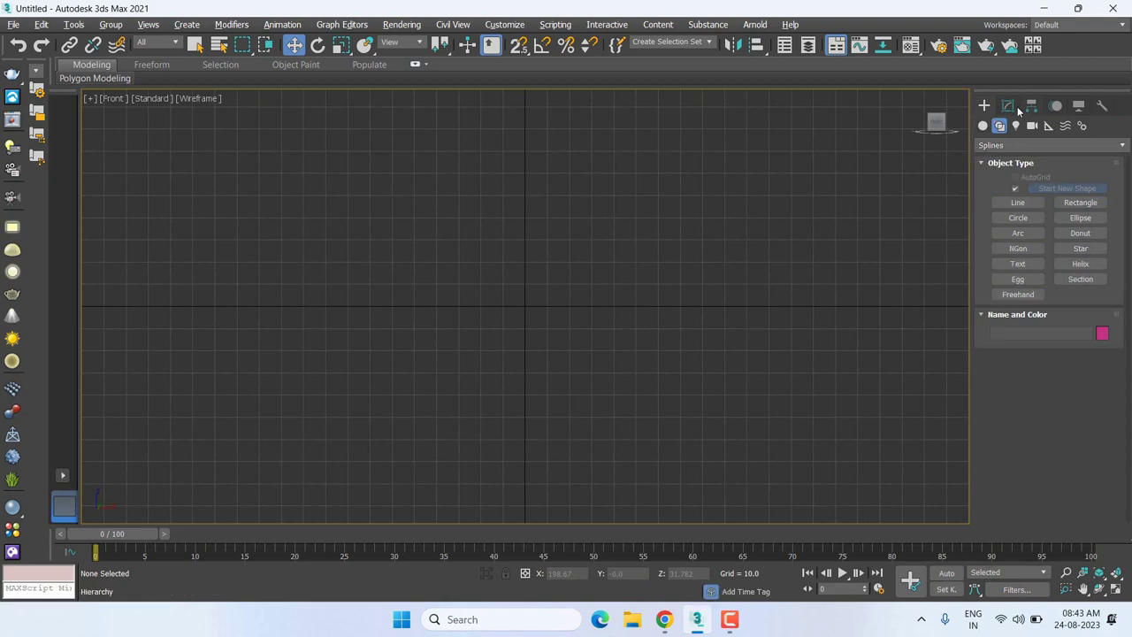
pyautogui.click(1013, 106)
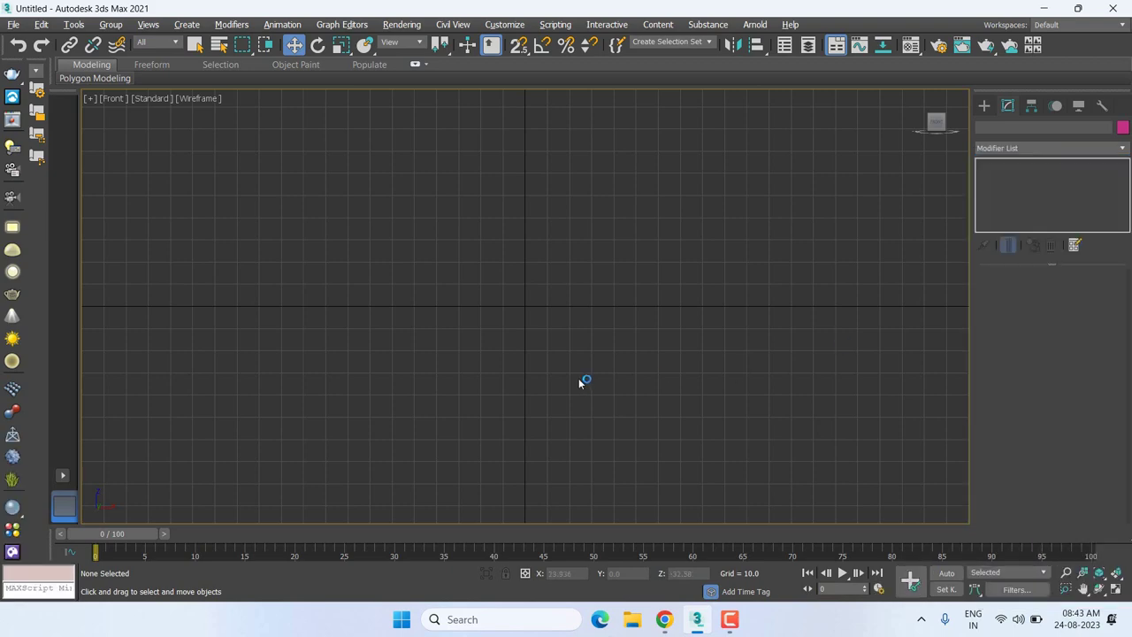
pyautogui.moveTo(580, 382)
pyautogui.mouseDown(button='middle')
pyautogui.moveTo(567, 326)
pyautogui.moveTo(571, 340)
pyautogui.mouseUp(button='middle')
pyautogui.scroll(-2, 559, 360)
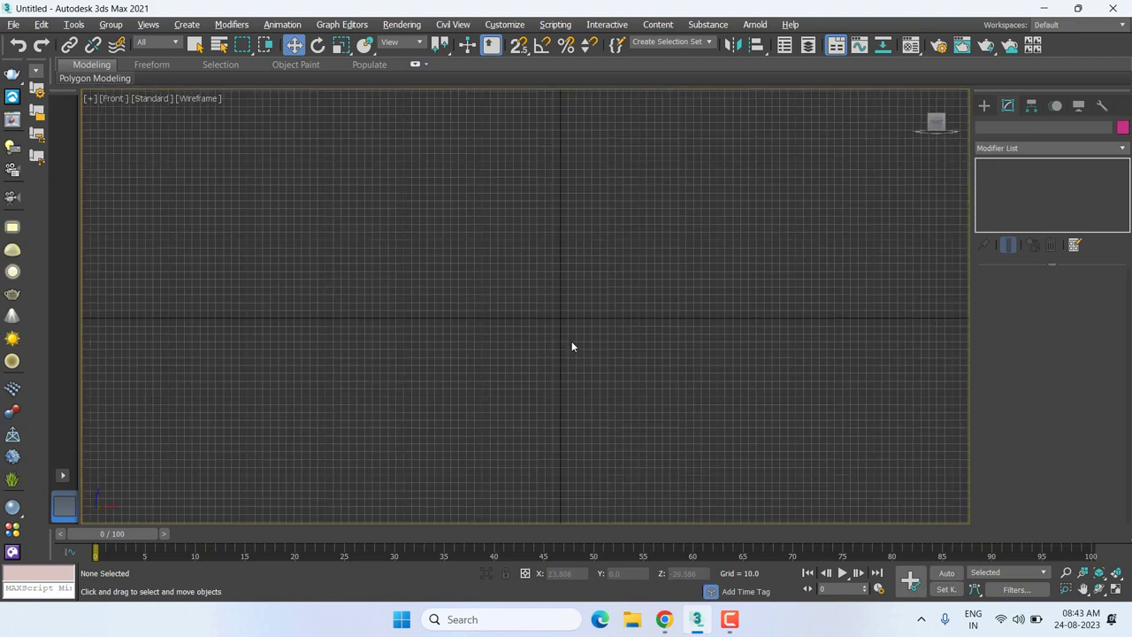
pyautogui.click(983, 107)
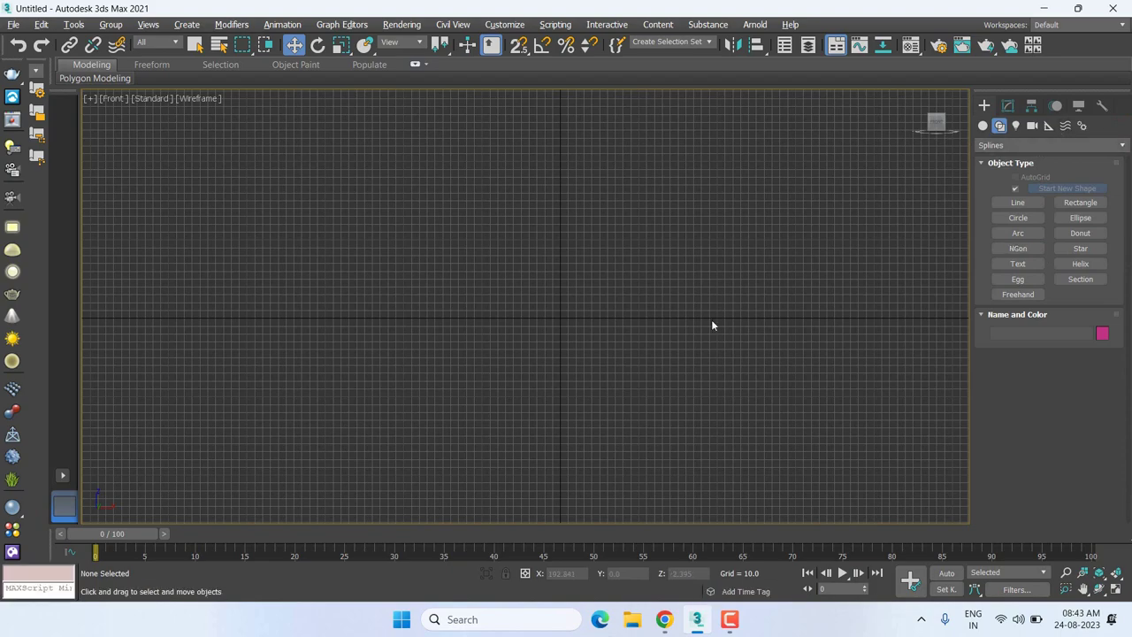
pyautogui.press('p')
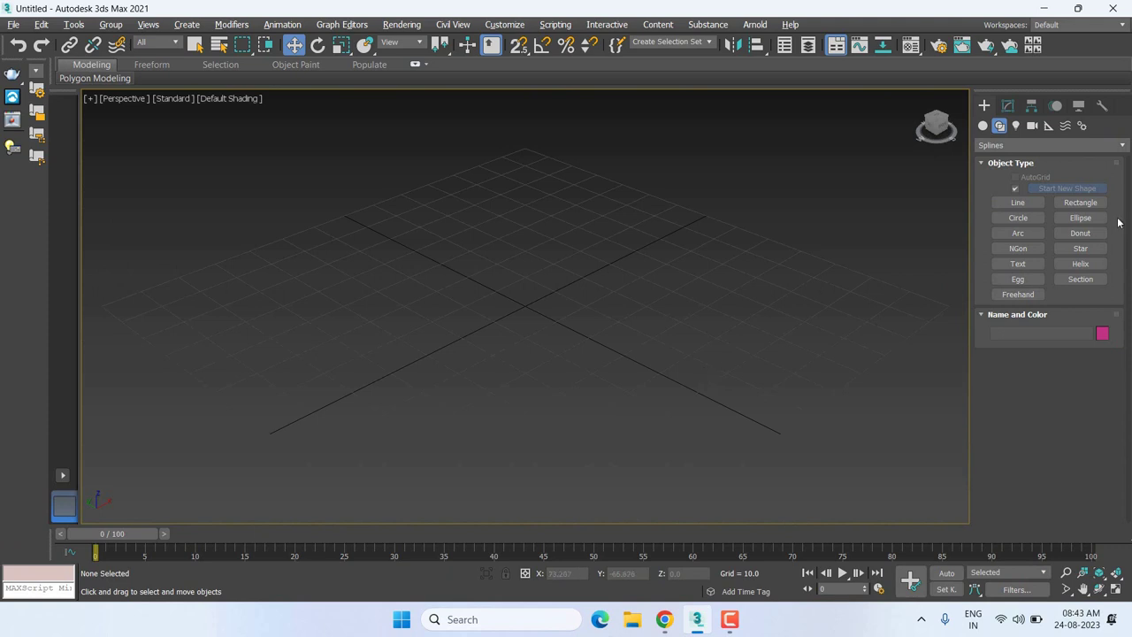
# Create a Standard Primitives box about 77.5 × 89 × 56 at the grid centre.
pyautogui.click(986, 145)
pyautogui.click(984, 125)
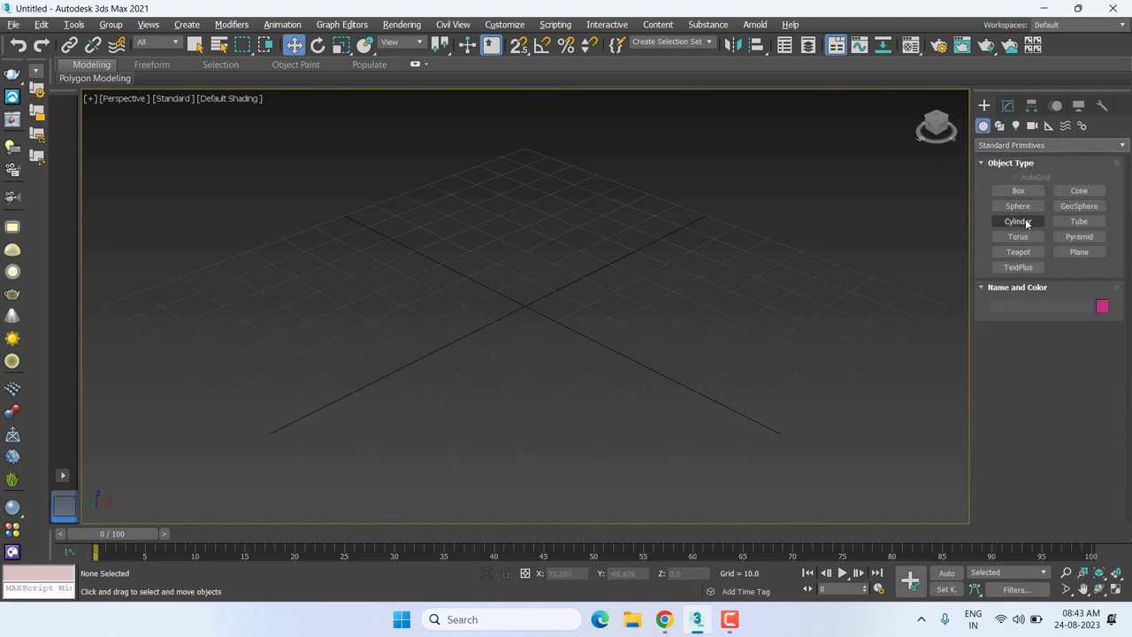
pyautogui.click(1013, 194)
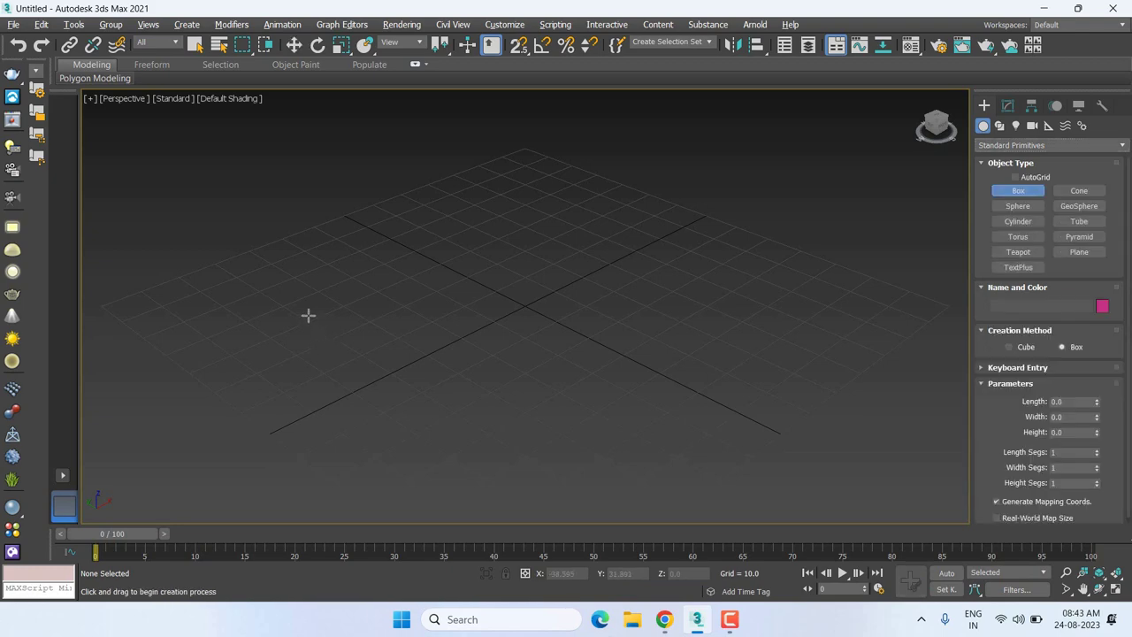
pyautogui.moveTo(291, 308)
pyautogui.mouseDown()
pyautogui.moveTo(781, 326)
pyautogui.moveTo(790, 291)
pyautogui.mouseUp()
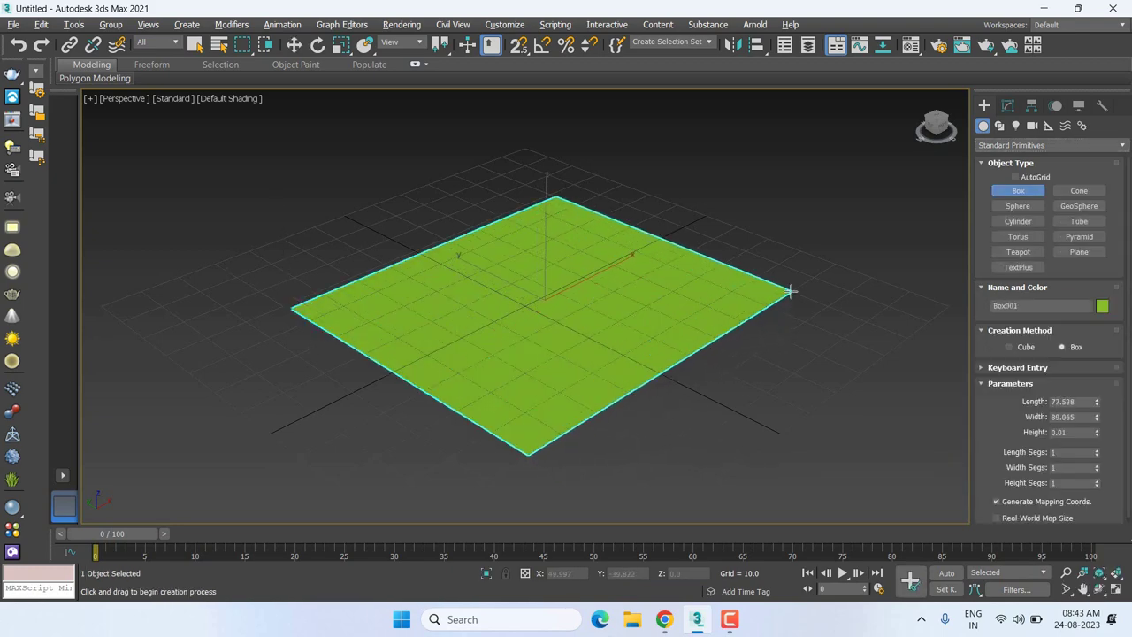
pyautogui.scroll(-3, 790, 291)
pyautogui.click(804, 185)
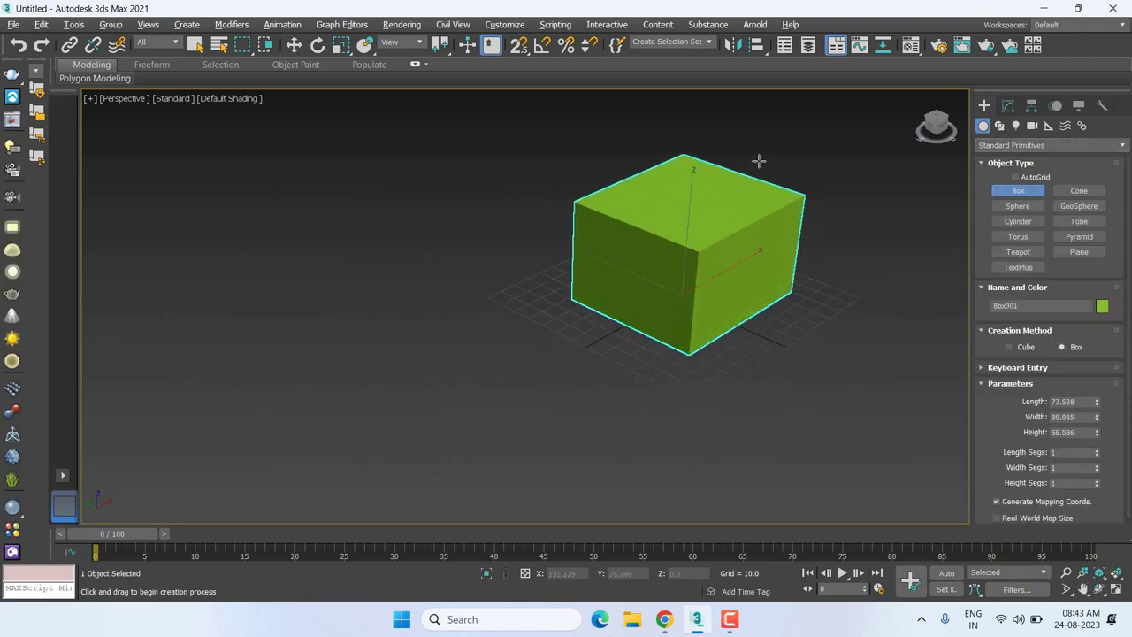
pyautogui.press('w')
pyautogui.moveTo(766, 277); pyautogui.dragTo(705, 306, button='middle')
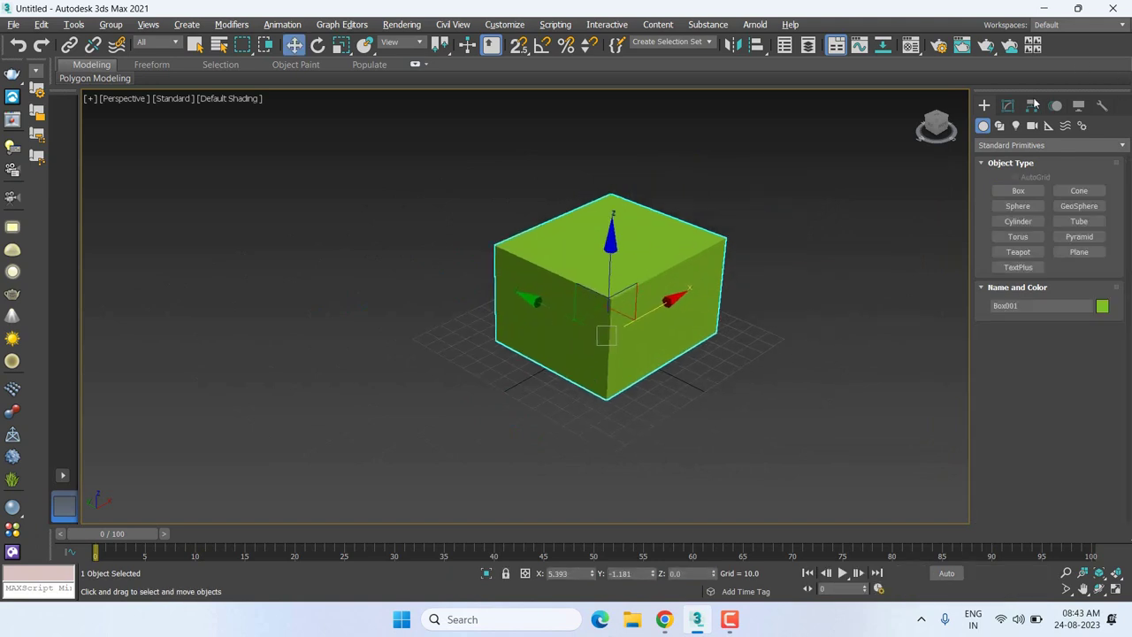
# Open Box001's Modifier List and scroll down toward Taper.
pyautogui.click(1009, 106)
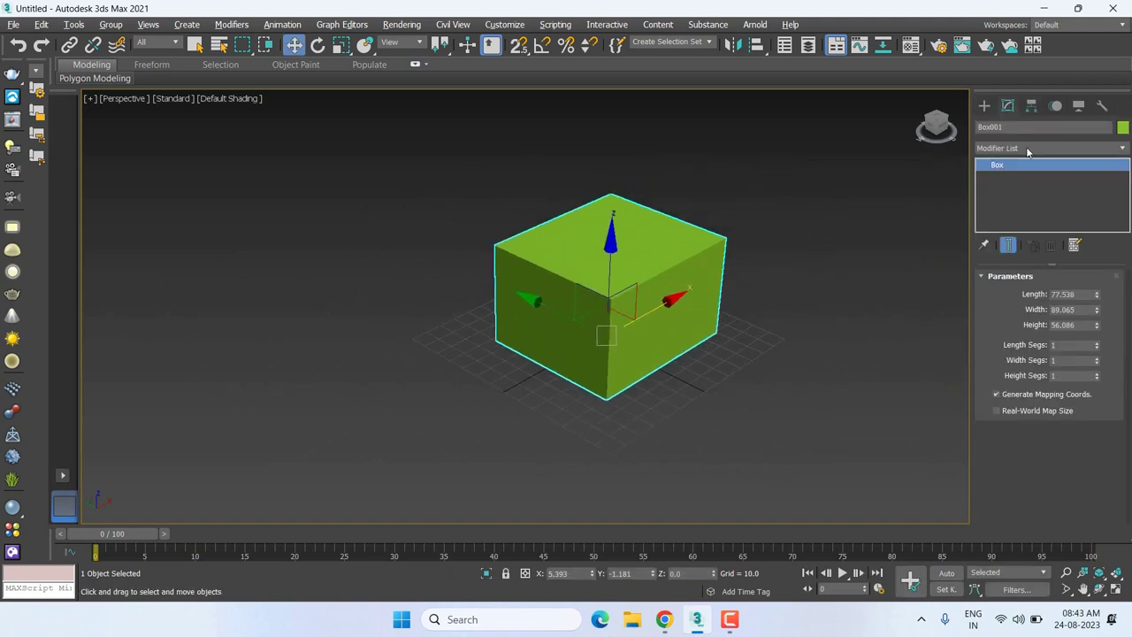
pyautogui.click(1027, 148)
pyautogui.write('t')
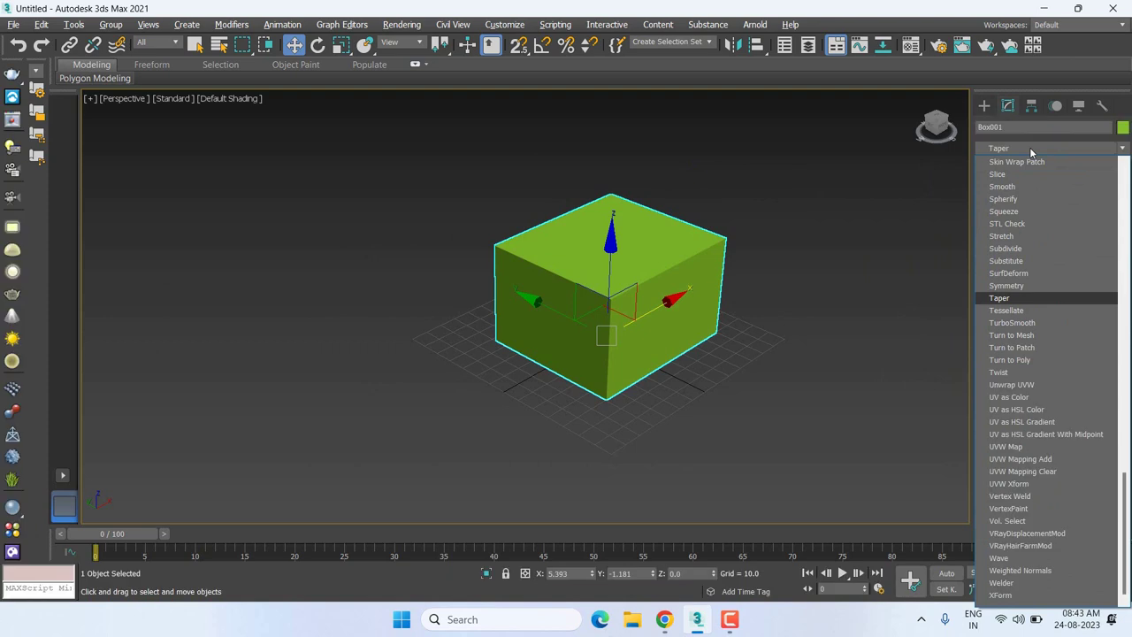
pyautogui.write('su')
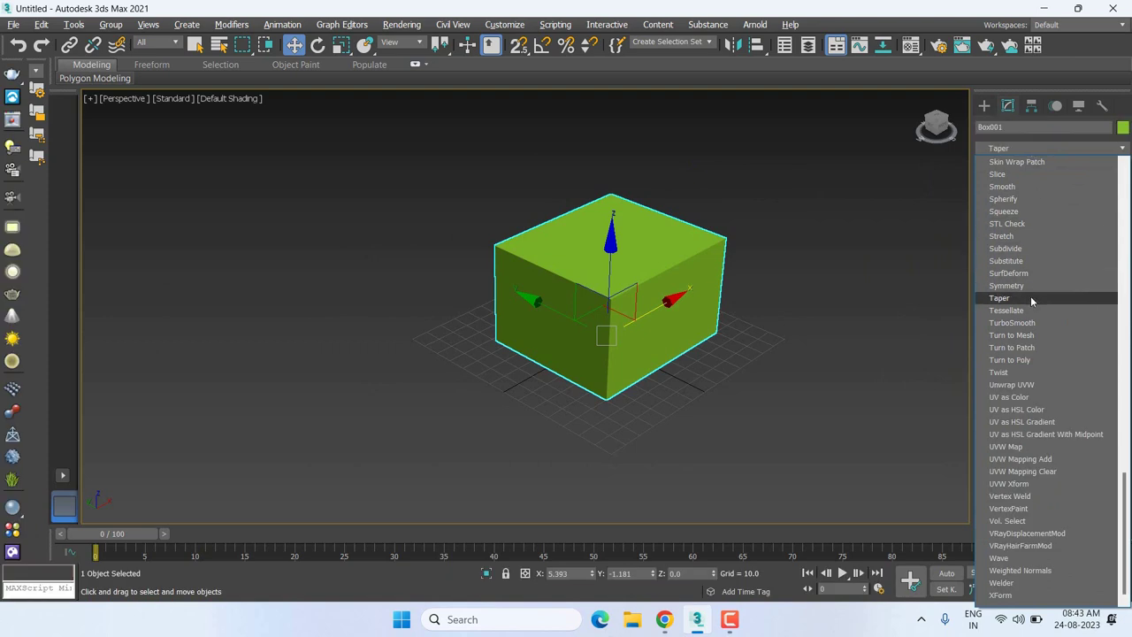
pyautogui.press('Escape')
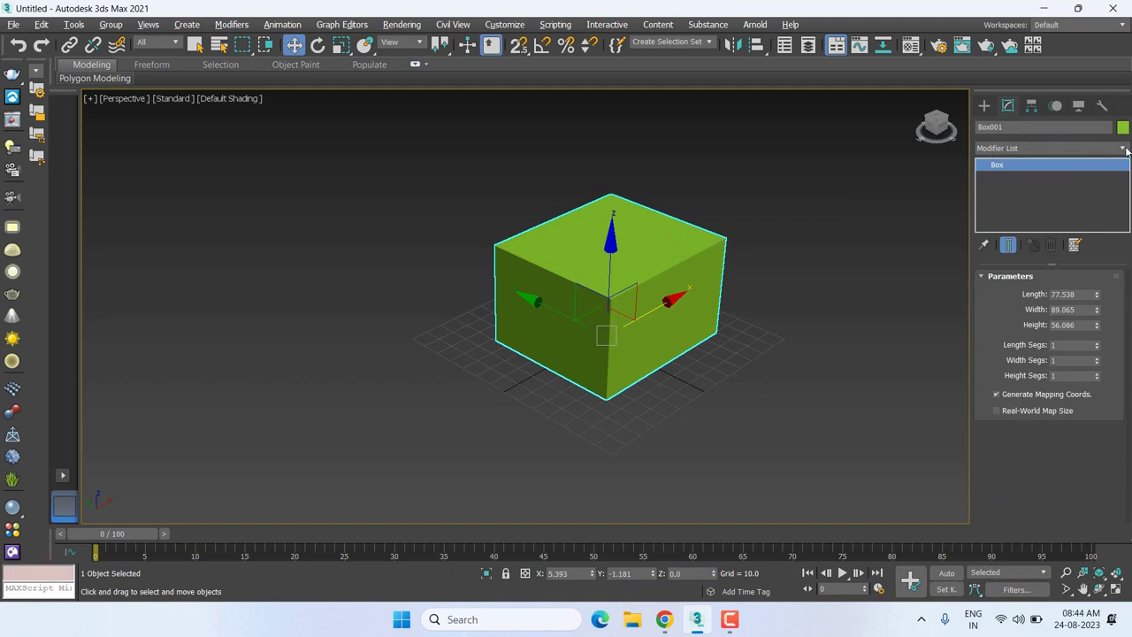
pyautogui.click(1080, 150)
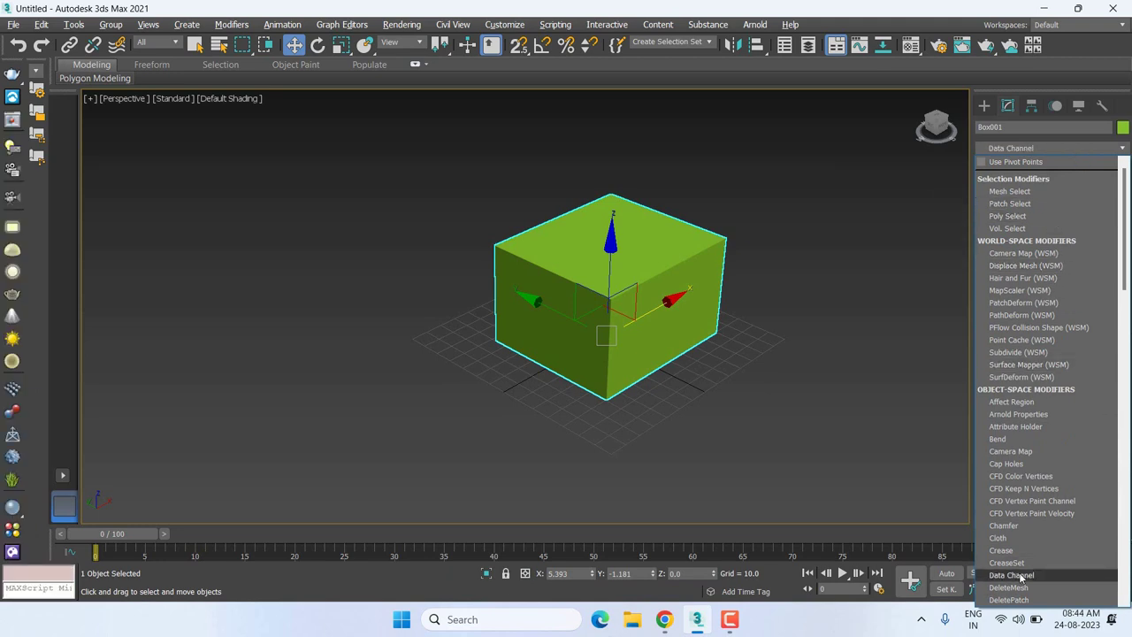
pyautogui.scroll(-2, 1058, 430)
pyautogui.scroll(-2, 1058, 430)
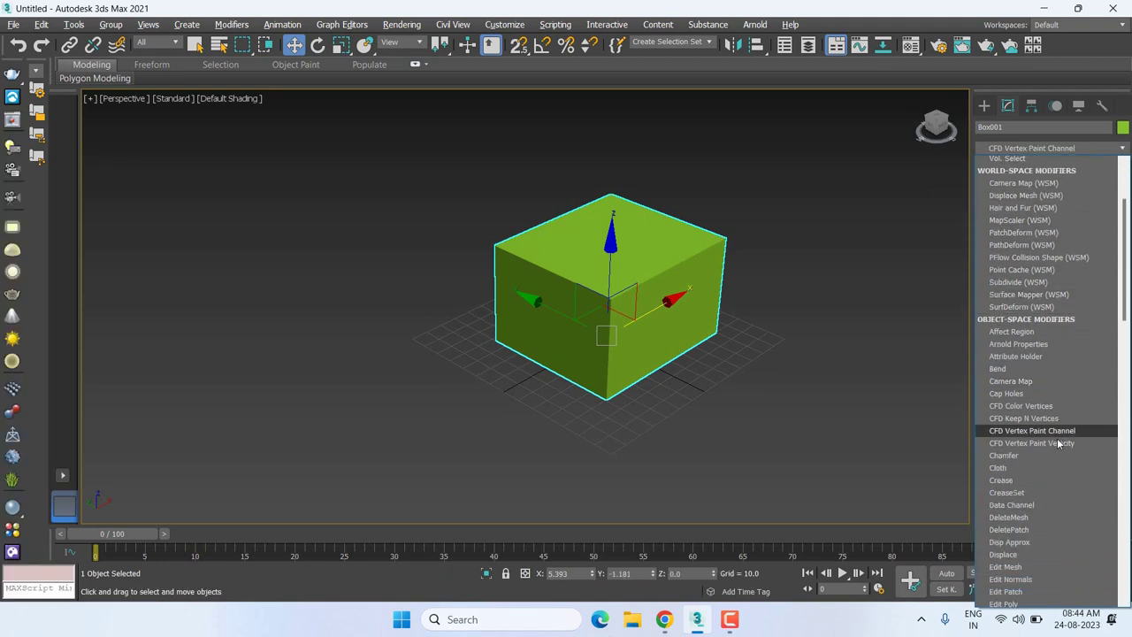
pyautogui.scroll(-2, 1057, 438)
pyautogui.scroll(-5, 1057, 438)
pyautogui.scroll(-5, 1057, 437)
pyautogui.scroll(-4, 1057, 438)
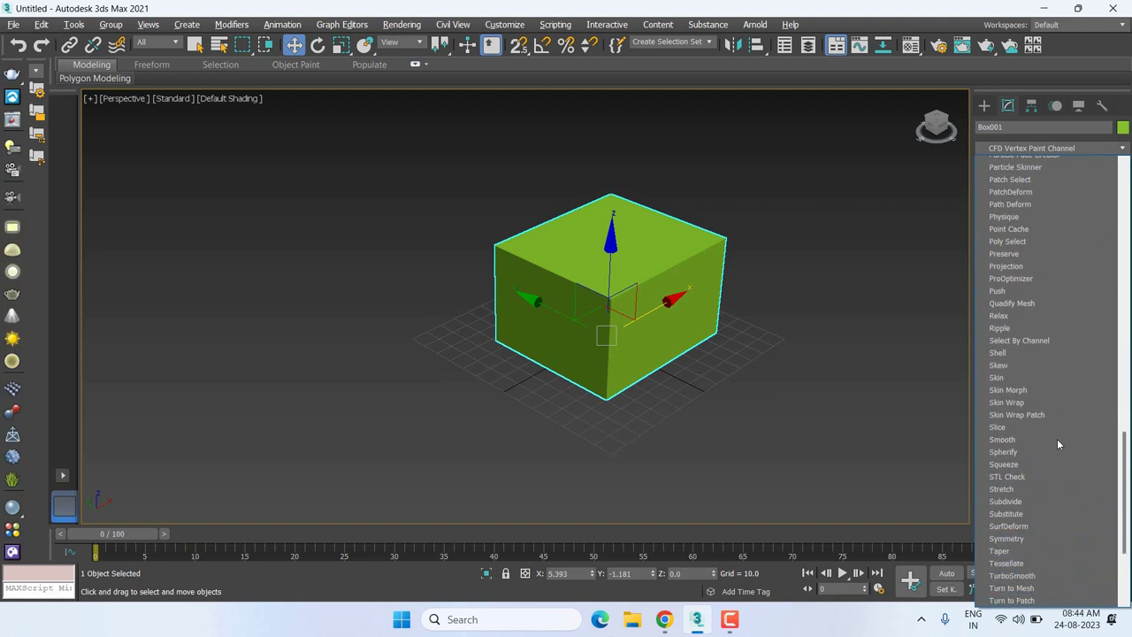
pyautogui.scroll(-4, 1057, 439)
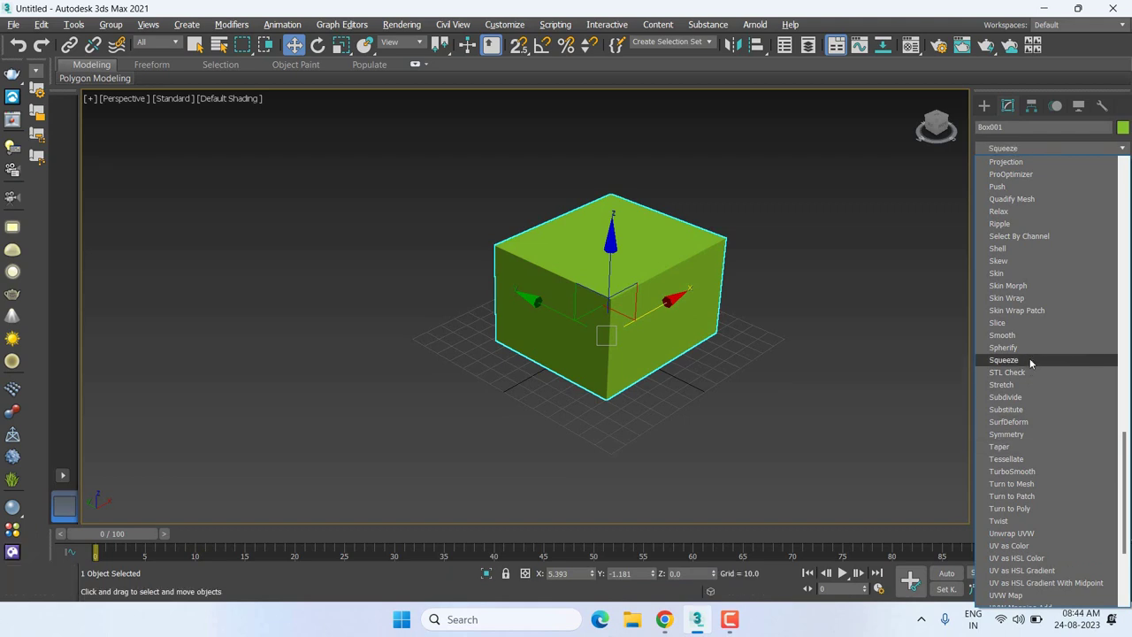
pyautogui.scroll(-4, 1030, 363)
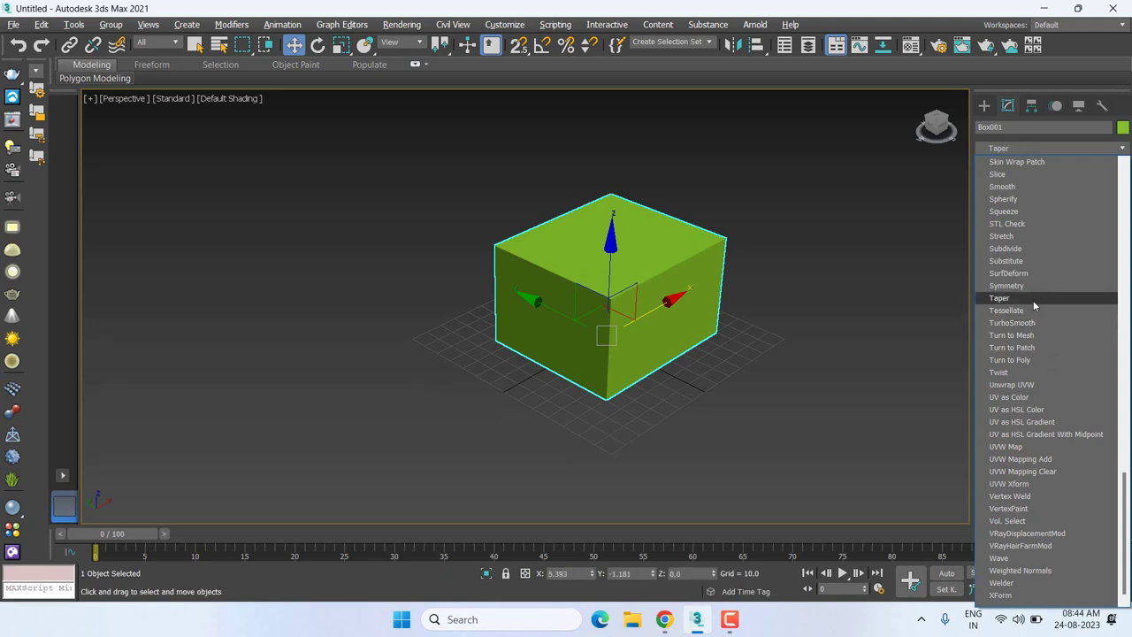
# Add a Taper modifier to Box001 and set its Amount to -0.44.
pyautogui.click(1033, 300)
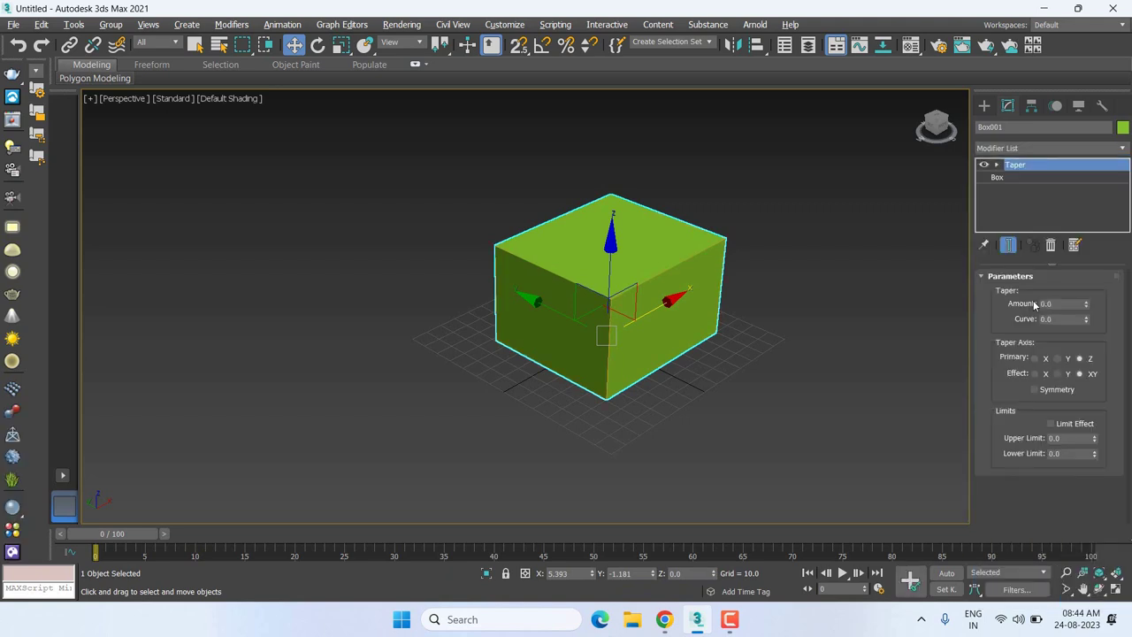
pyautogui.moveTo(784, 366); pyautogui.dragTo(713, 379, button='middle')
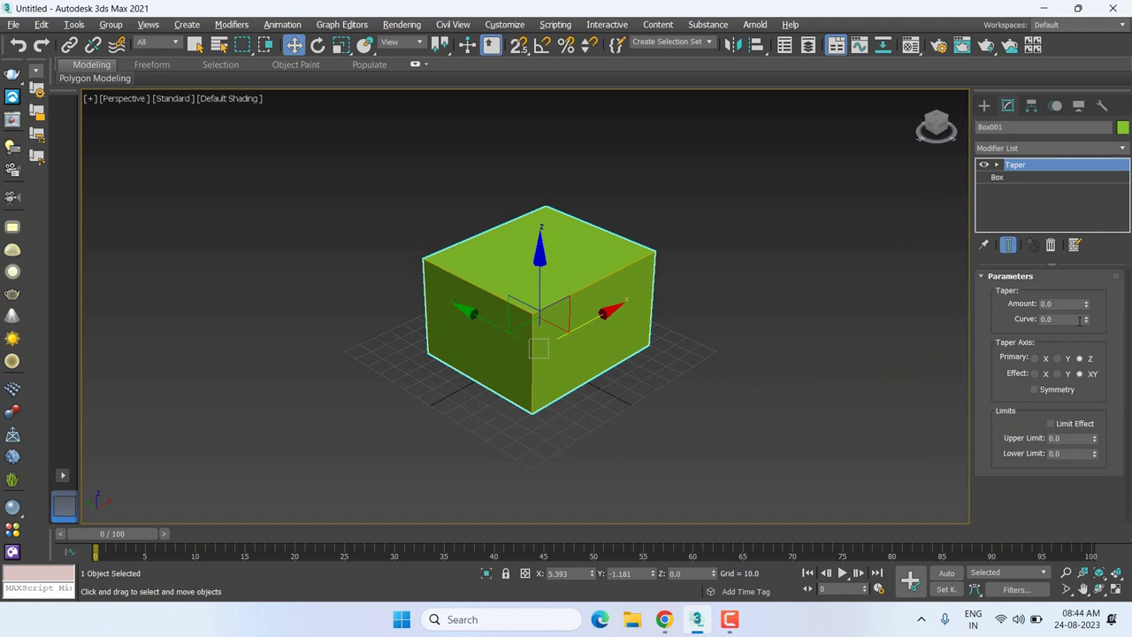
pyautogui.moveTo(1086, 303)
pyautogui.mouseDown()
pyautogui.moveTo(1101, 232)
pyautogui.moveTo(1116, 335)
pyautogui.moveTo(1118, 312)
pyautogui.mouseUp()
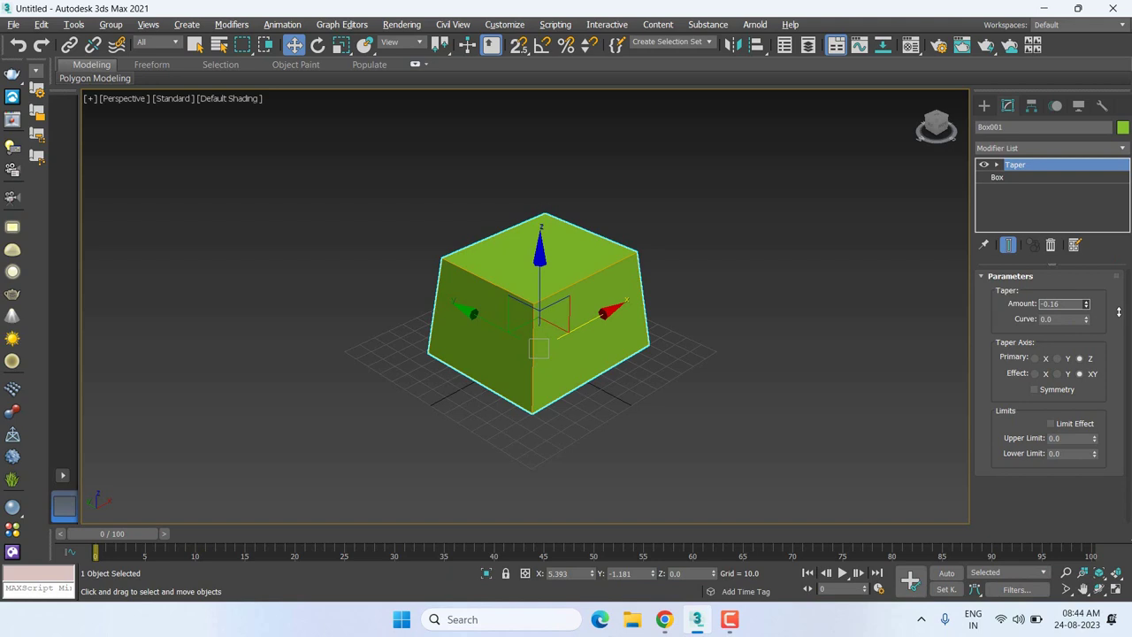
pyautogui.moveTo(1119, 311); pyautogui.dragTo(1119, 311)
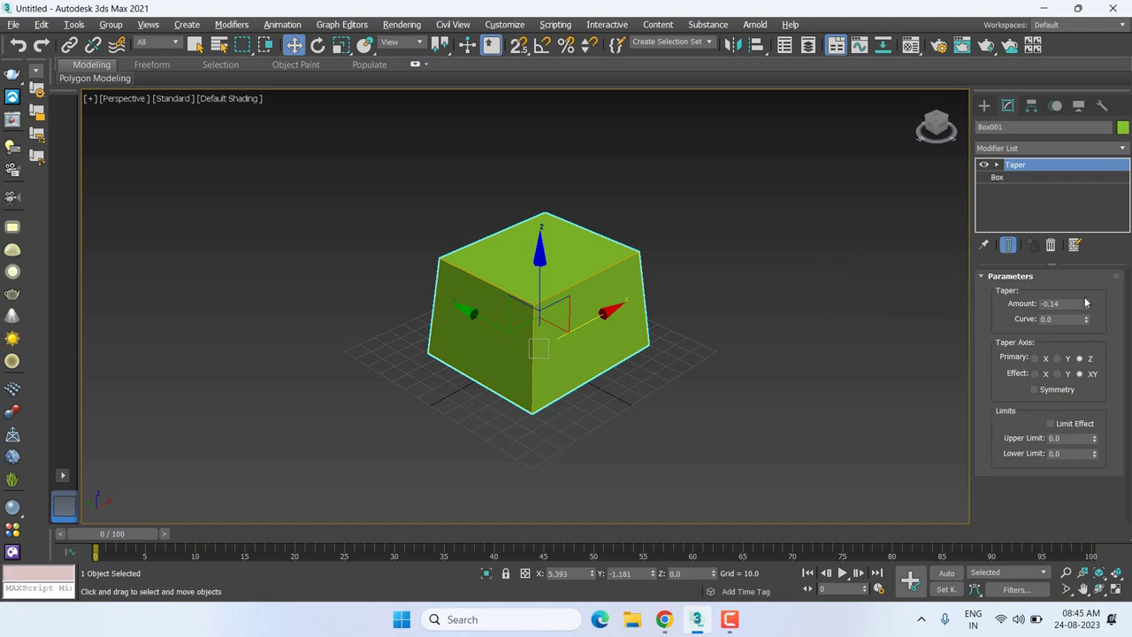
pyautogui.moveTo(1086, 303); pyautogui.dragTo(1086, 329)
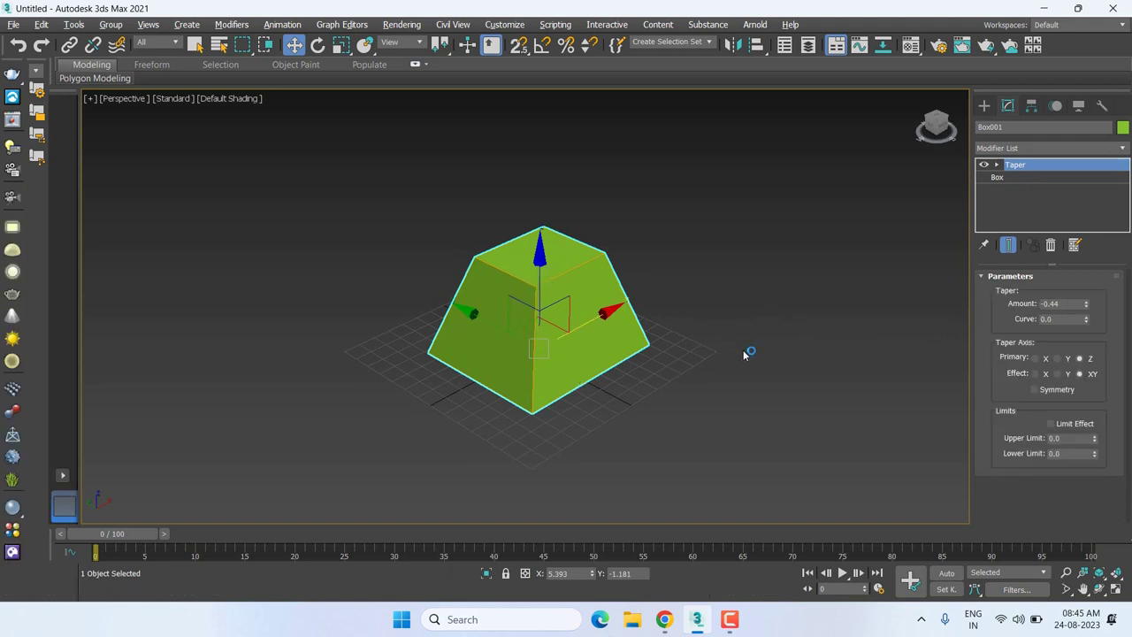
# Point Box001's Taper along Z with XY effect and bow its sides with Curve 1.46.
pyautogui.click(1044, 359)
pyautogui.click(1057, 358)
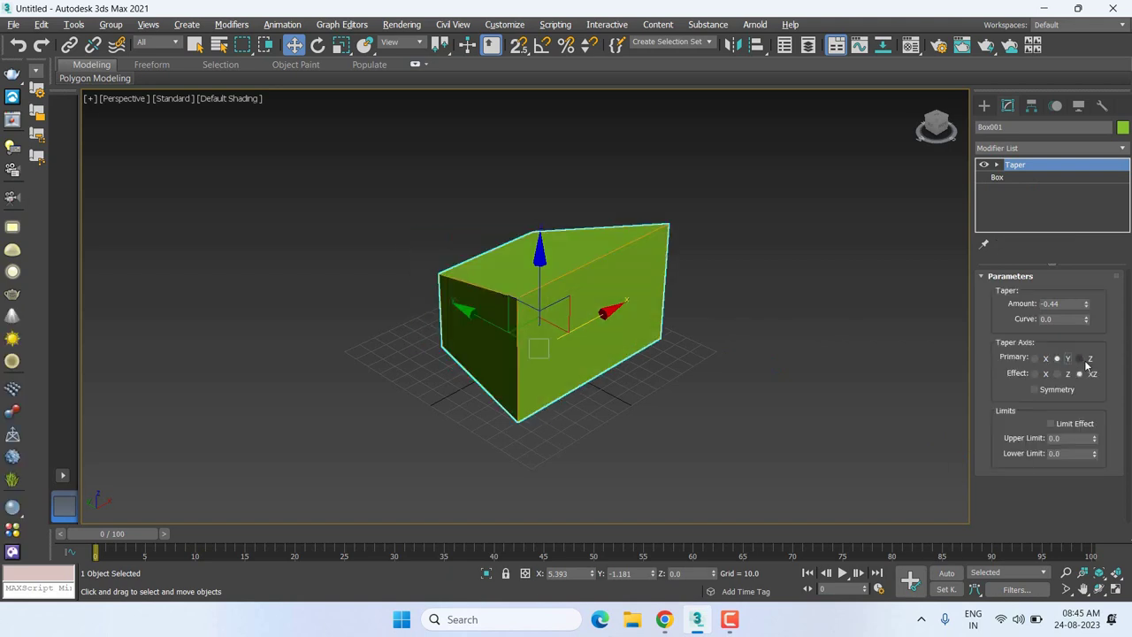
pyautogui.click(1081, 359)
pyautogui.click(1036, 374)
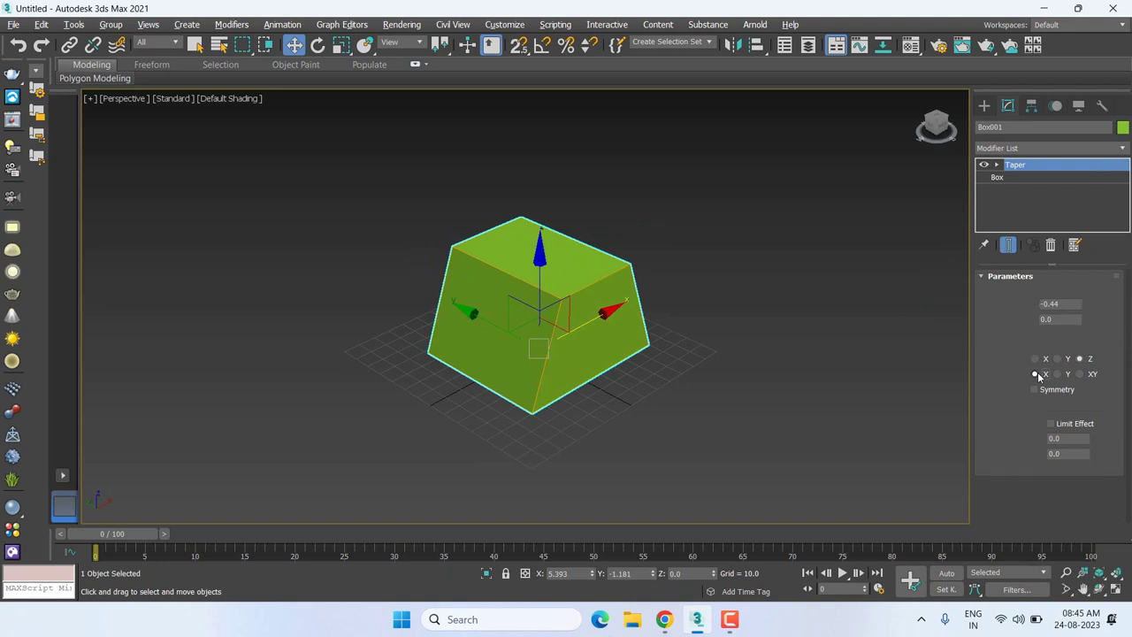
pyautogui.click(1057, 358)
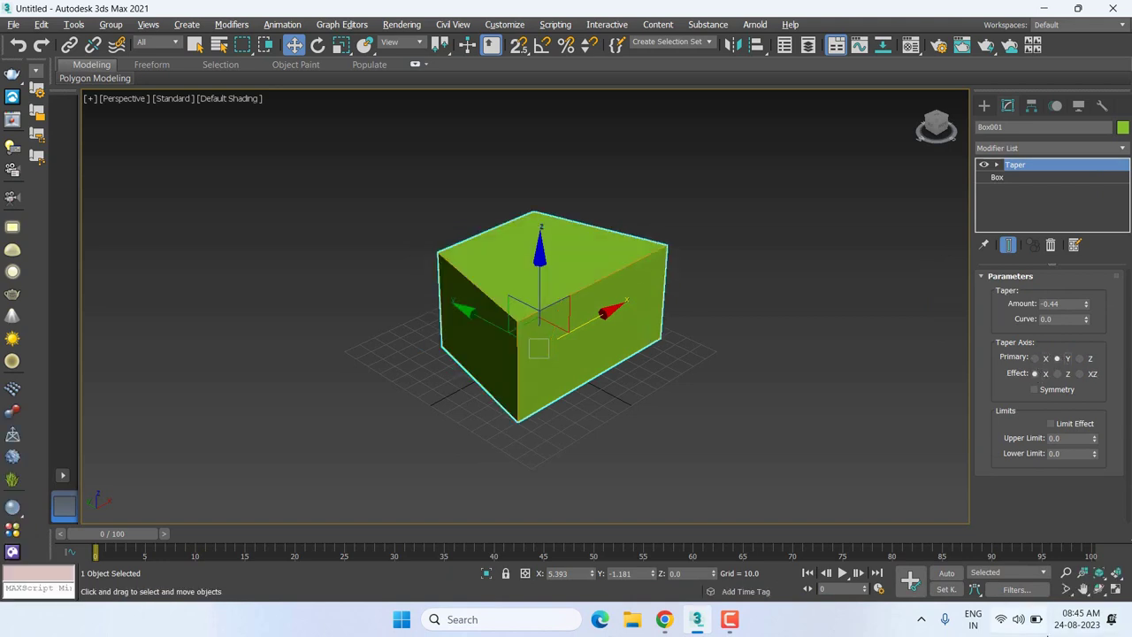
pyautogui.click(1059, 374)
pyautogui.click(1079, 374)
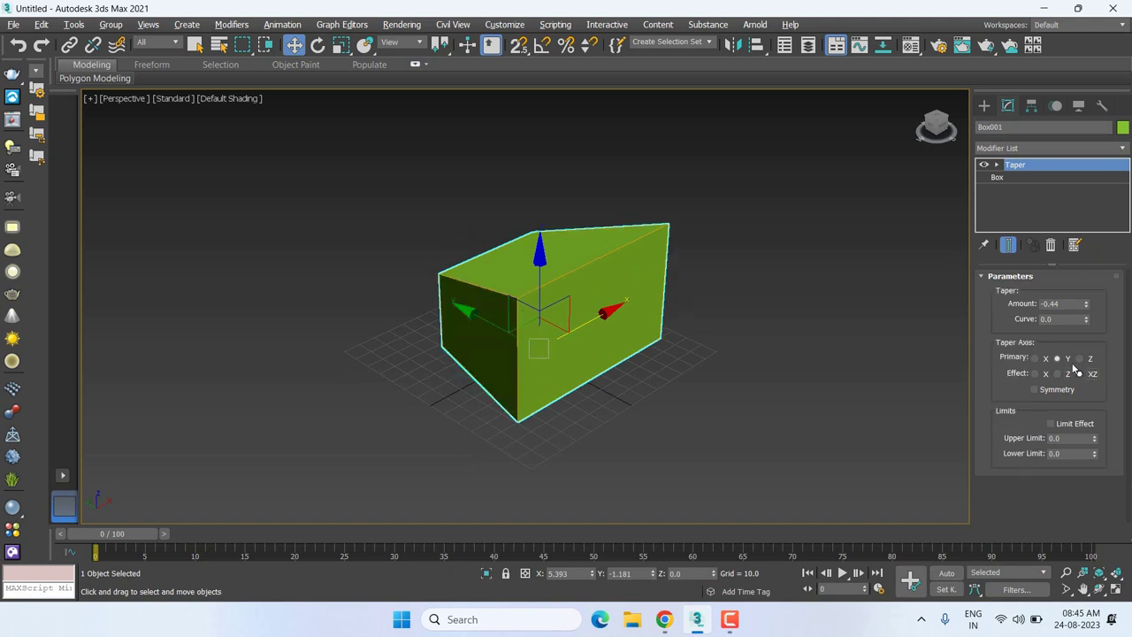
pyautogui.click(1081, 358)
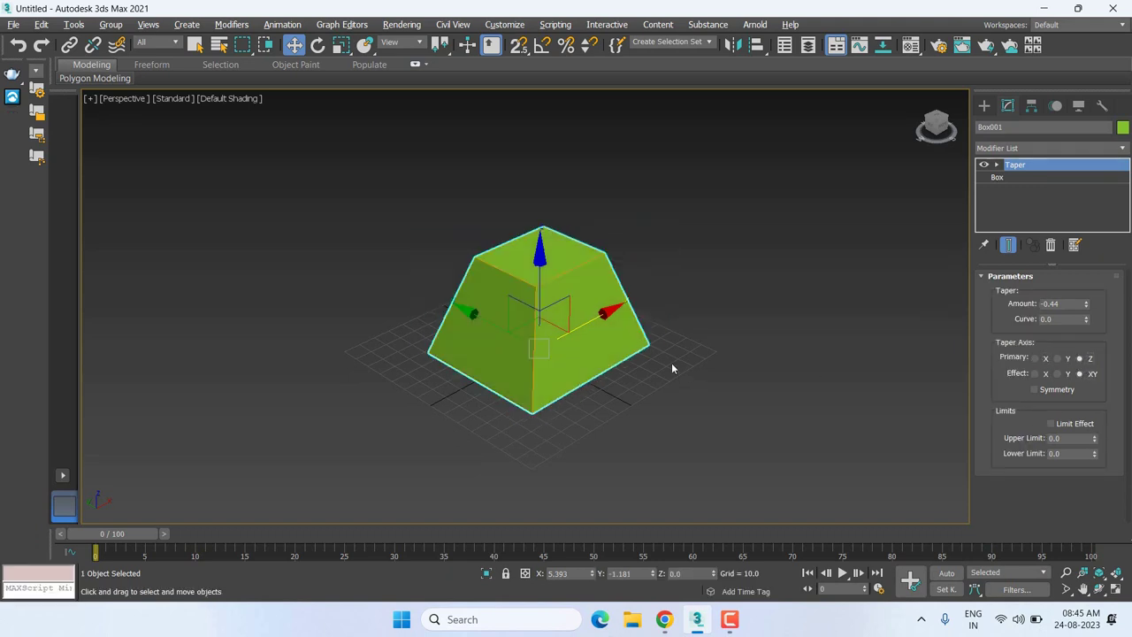
pyautogui.moveTo(671, 363); pyautogui.dragTo(673, 349, button='middle')
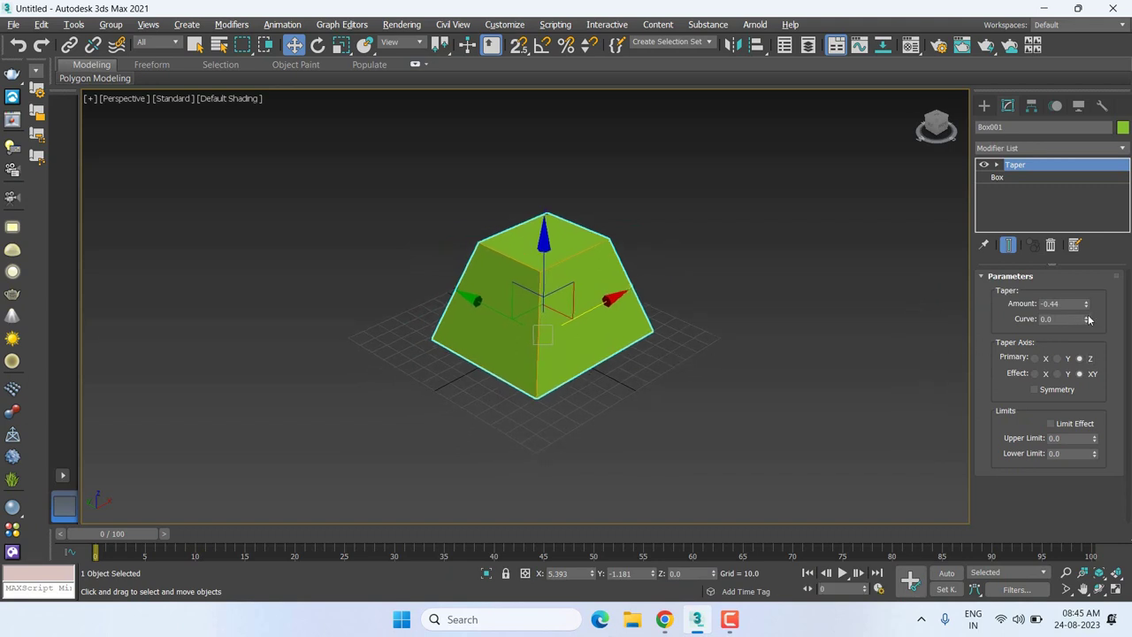
pyautogui.moveTo(1088, 320)
pyautogui.mouseDown()
pyautogui.moveTo(1094, 218)
pyautogui.moveTo(1093, 237)
pyautogui.mouseUp()
# Select Box in the modifier stack and raise Box001's Height Segs to 42.
pyautogui.click(1014, 178)
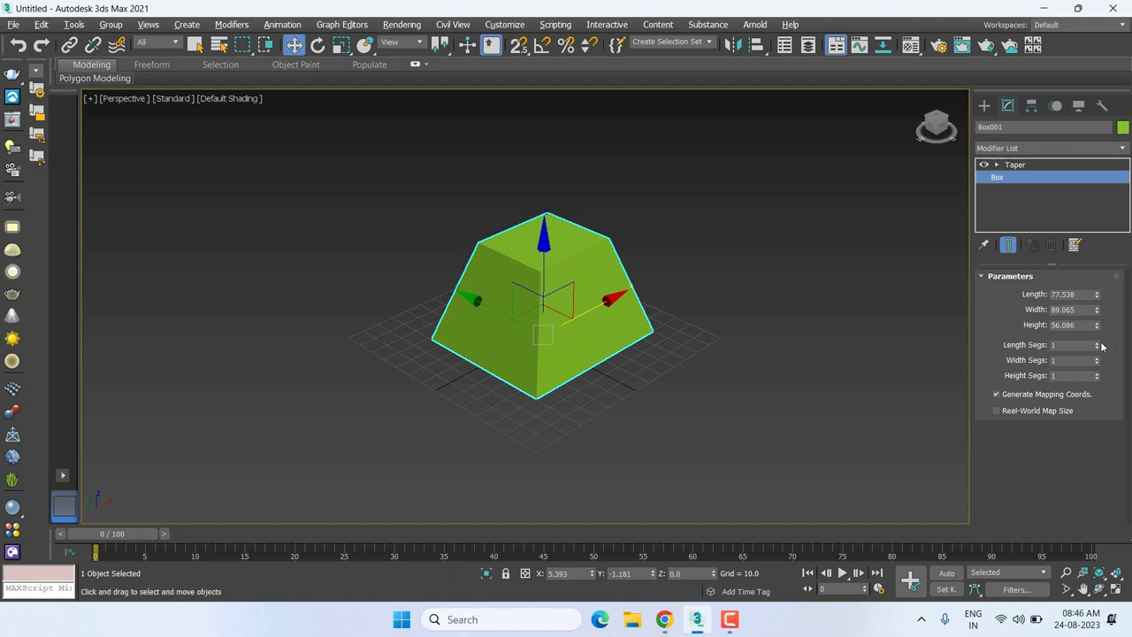
pyautogui.moveTo(1098, 345); pyautogui.dragTo(1098, 328)
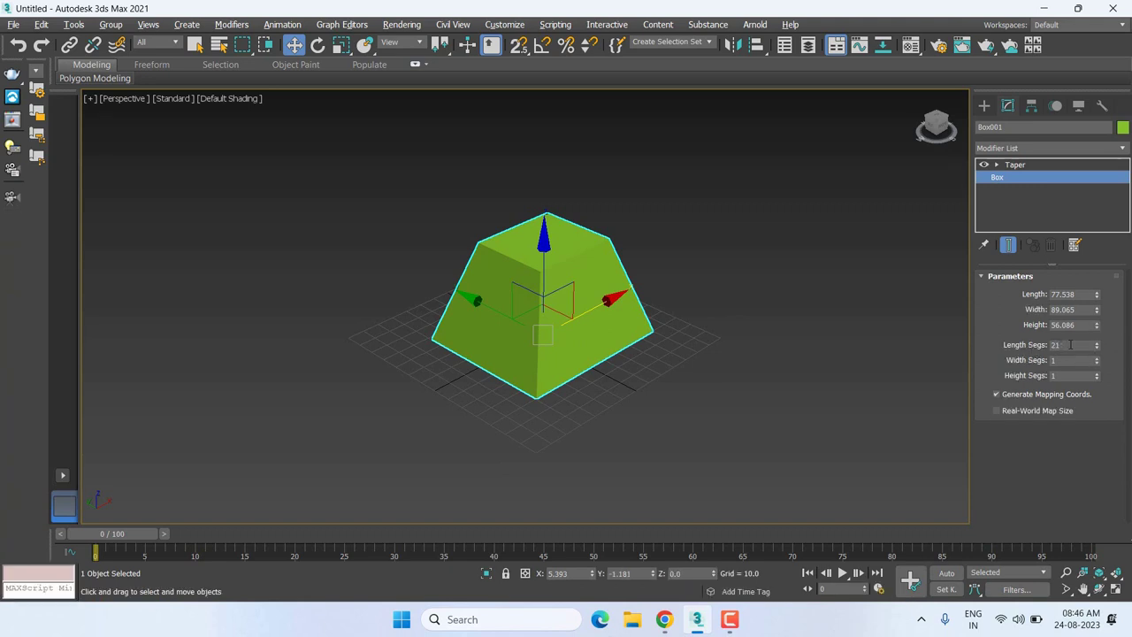
pyautogui.doubleClick(1066, 345)
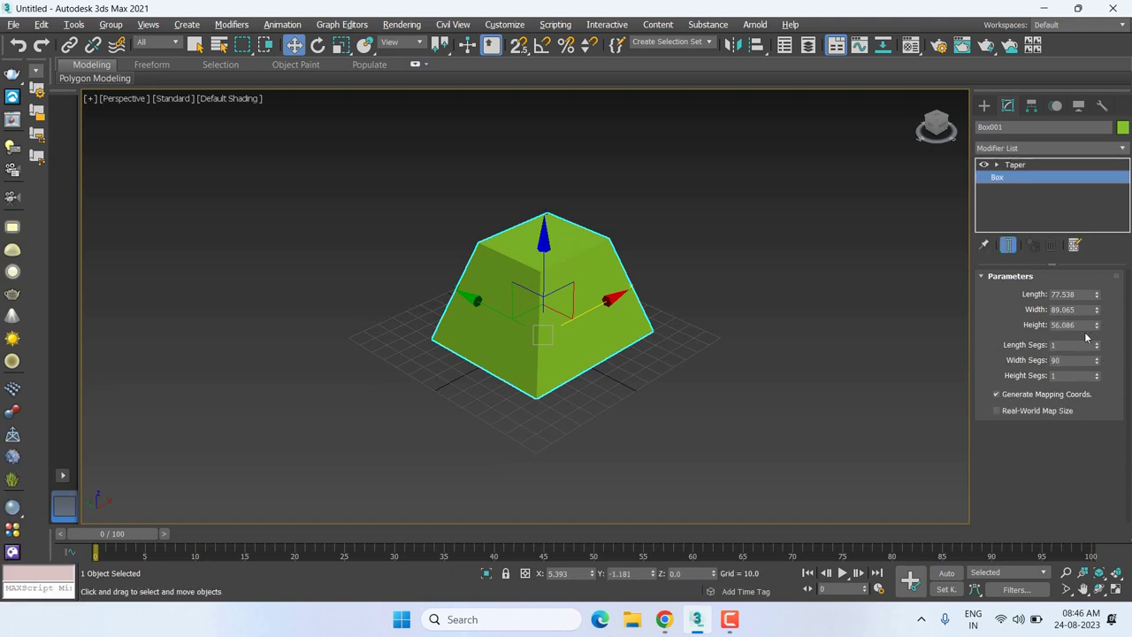
pyautogui.doubleClick(1062, 360)
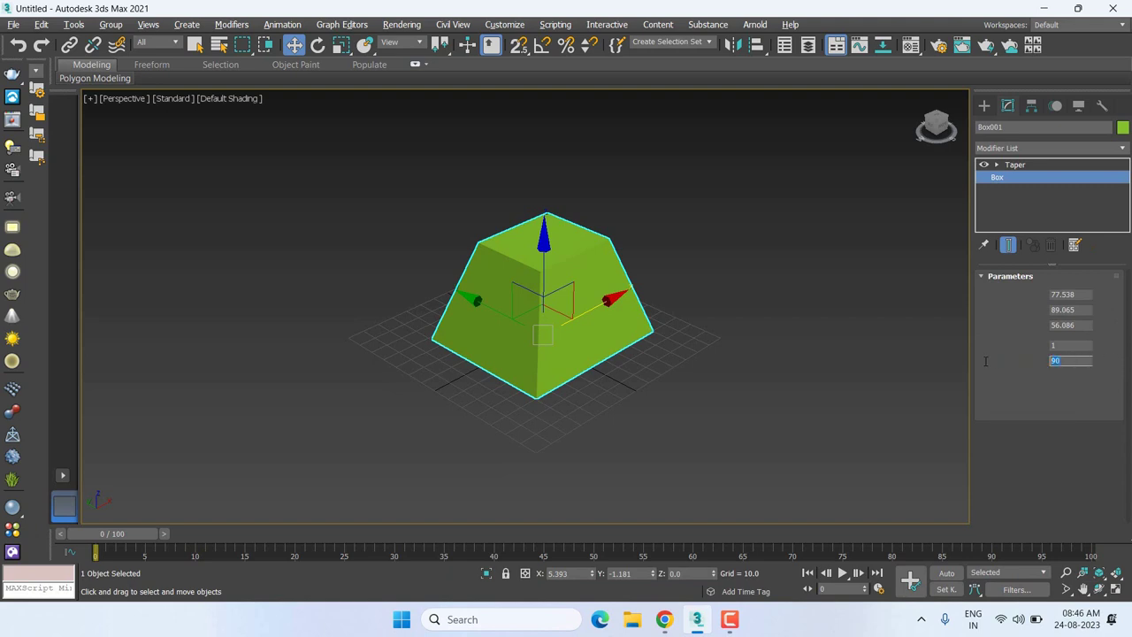
pyautogui.write('1')
pyautogui.click(1098, 374)
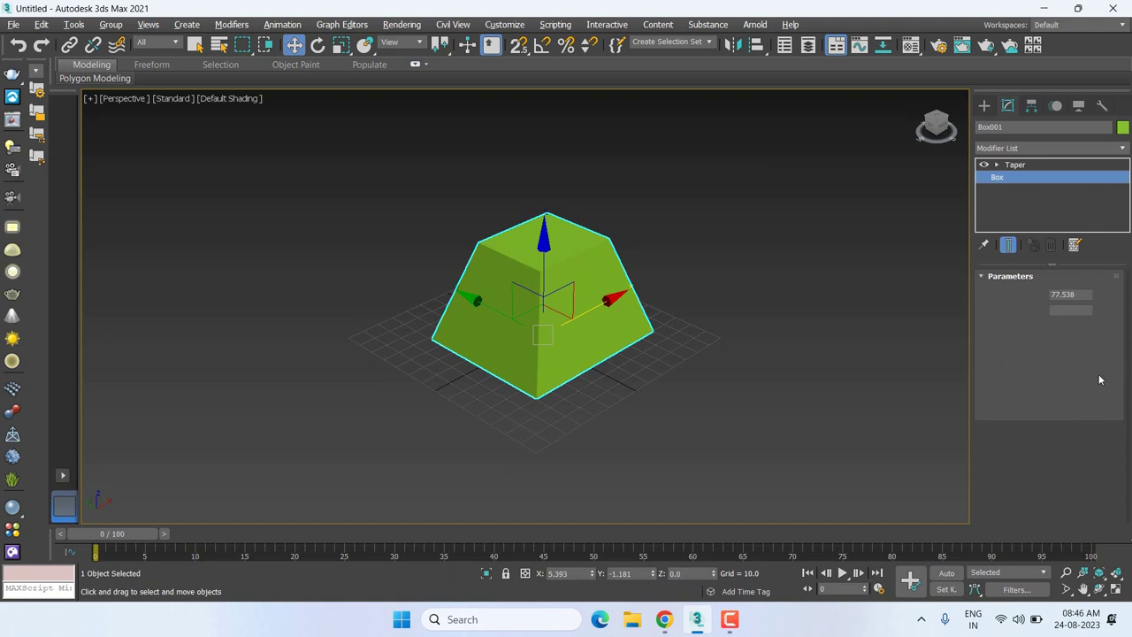
pyautogui.moveTo(1098, 376); pyautogui.dragTo(1096, 348)
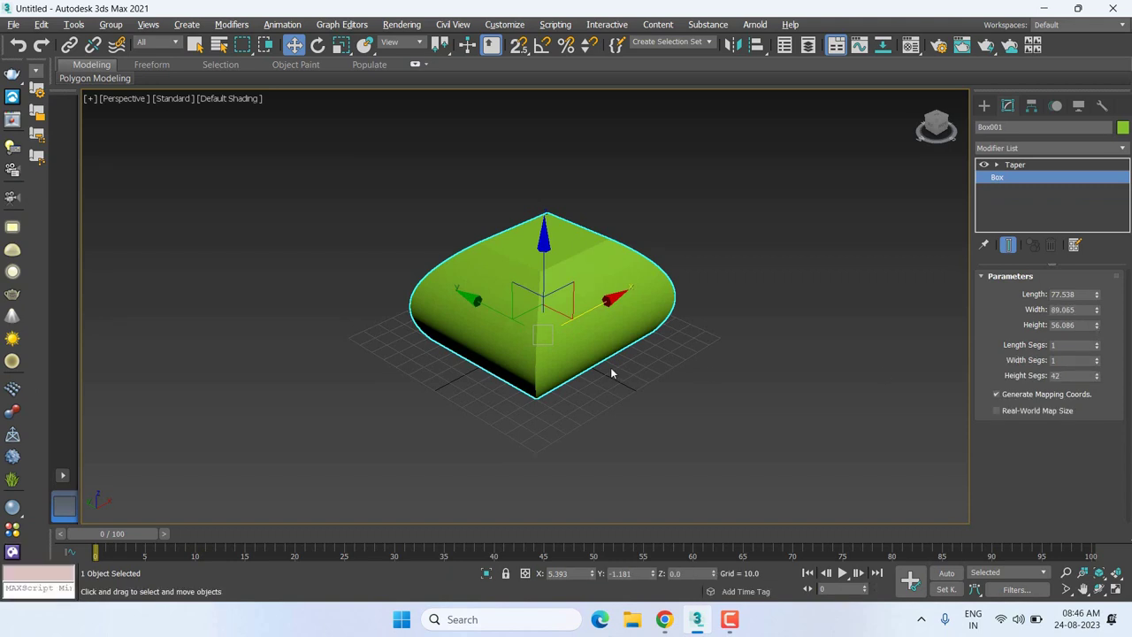
# Return to the Taper modifier's settings and view the box from a lower angle.
pyautogui.click(1015, 165)
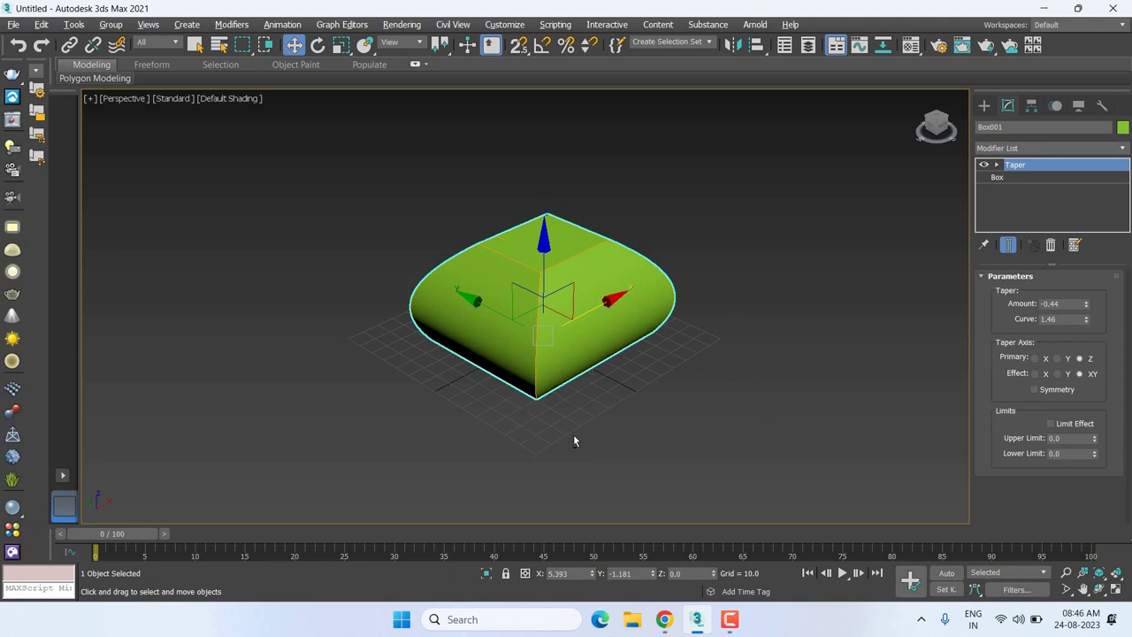
pyautogui.moveTo(576, 440)
pyautogui.keyDown('alt'); pyautogui.mouseDown(button='middle')
pyautogui.moveTo(610, 394)
pyautogui.moveTo(558, 397)
pyautogui.moveTo(593, 408)
pyautogui.moveTo(821, 403)
pyautogui.moveTo(646, 413)
pyautogui.moveTo(568, 431)
pyautogui.moveTo(579, 429)
pyautogui.mouseUp(button='middle'); pyautogui.keyUp('alt')
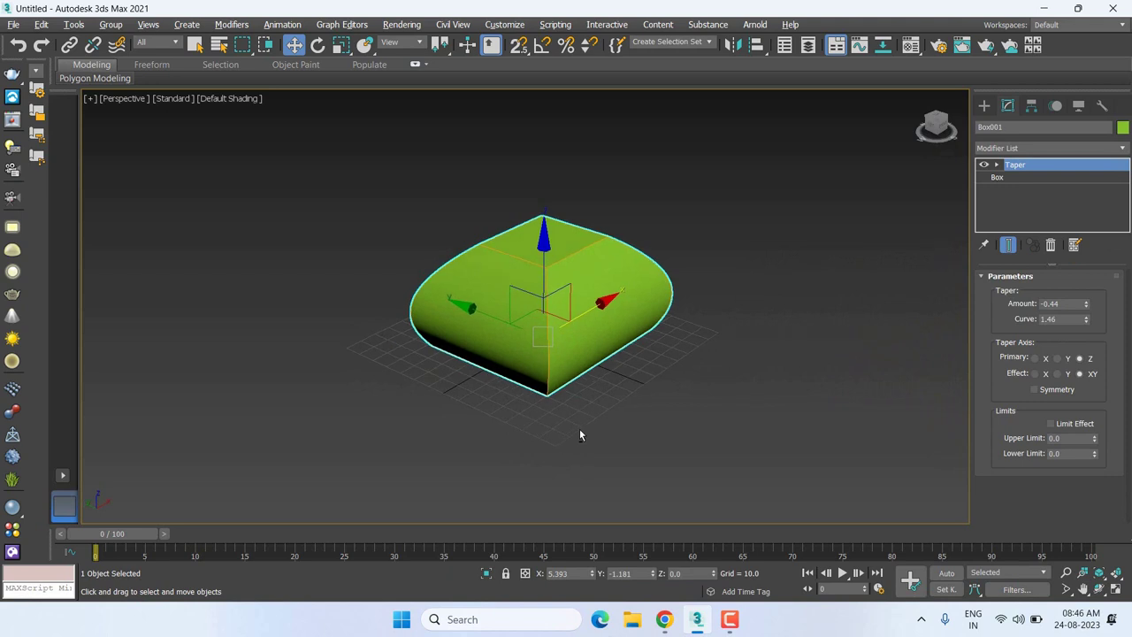
# Turn on the taper's Limit Effect and raise its Upper Limit to 45.37.
pyautogui.click(1066, 425)
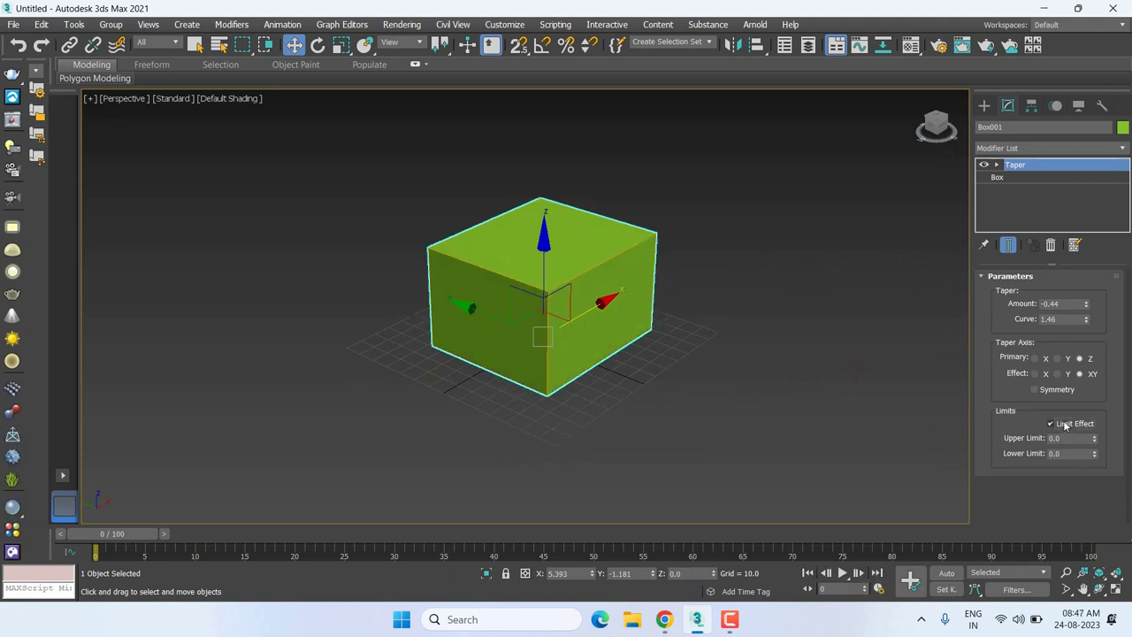
pyautogui.moveTo(1096, 441)
pyautogui.mouseDown()
pyautogui.moveTo(970, 319)
pyautogui.moveTo(814, 345)
pyautogui.moveTo(780, 131)
pyautogui.mouseUp()
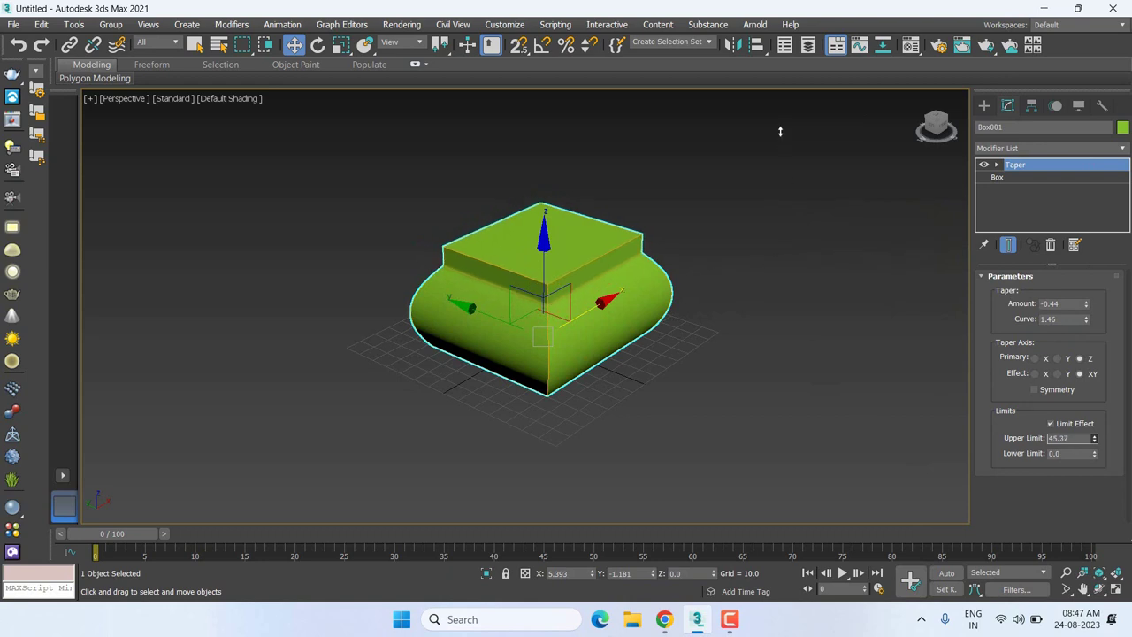
pyautogui.click(764, 139)
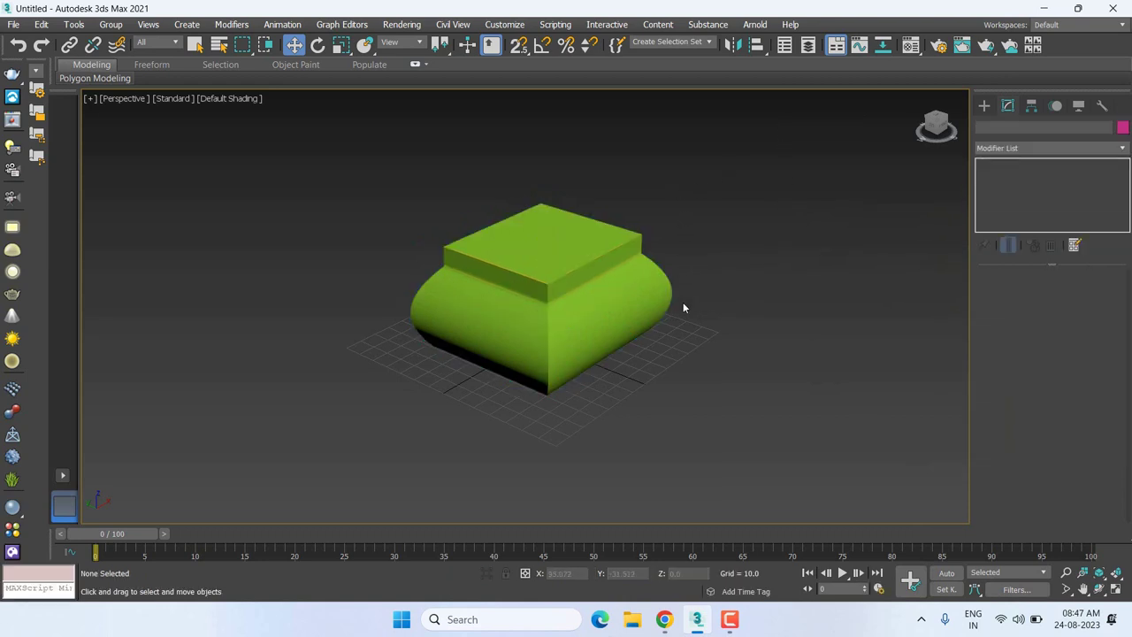
pyautogui.moveTo(683, 301)
pyautogui.keyDown('alt'); pyautogui.mouseDown(button='middle')
pyautogui.moveTo(646, 283)
pyautogui.moveTo(371, 295)
pyautogui.moveTo(521, 285)
pyautogui.mouseUp(button='middle'); pyautogui.keyUp('alt')
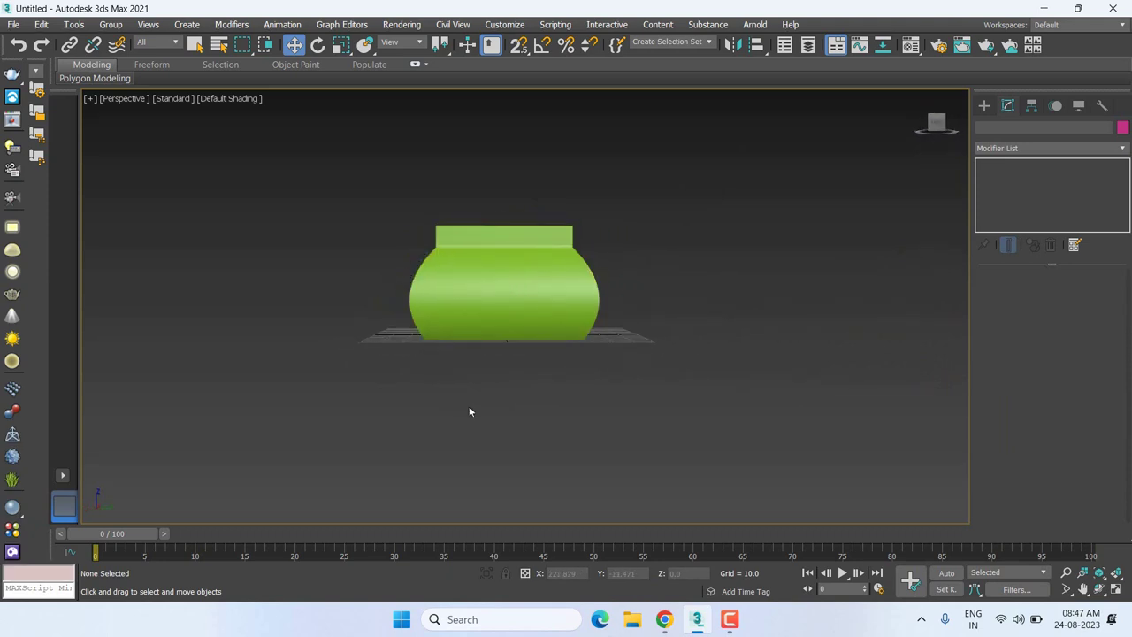
# Raise the taper's Lower Limit to 9.99 and check the vase shape from above.
pyautogui.click(482, 305)
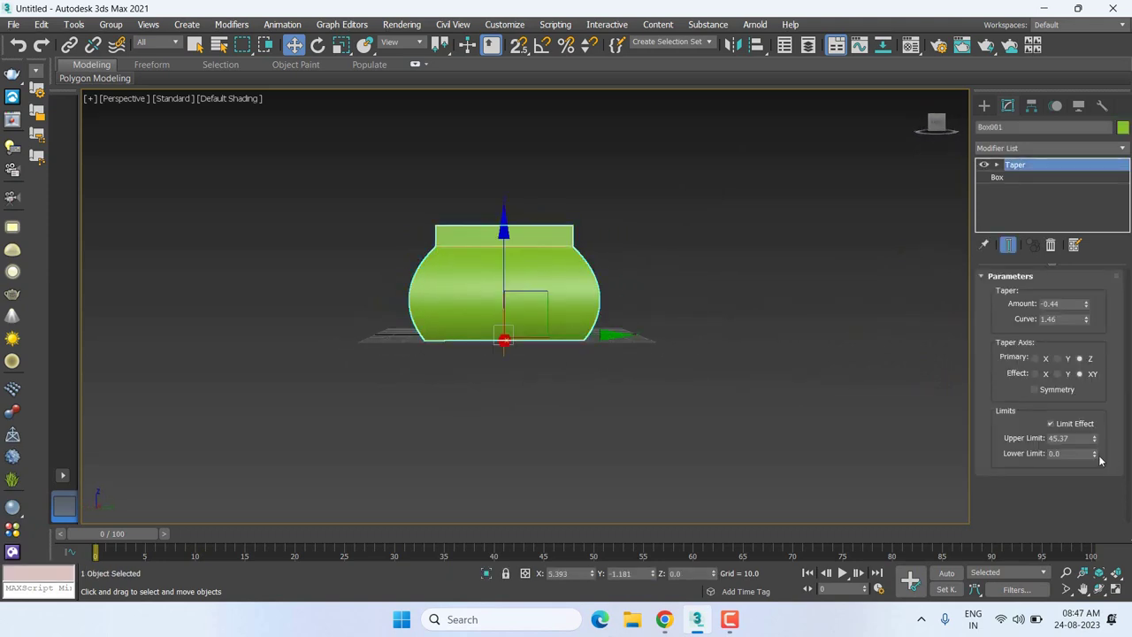
pyautogui.moveTo(1095, 455)
pyautogui.mouseDown()
pyautogui.moveTo(1093, 216)
pyautogui.moveTo(1093, 456)
pyautogui.mouseUp()
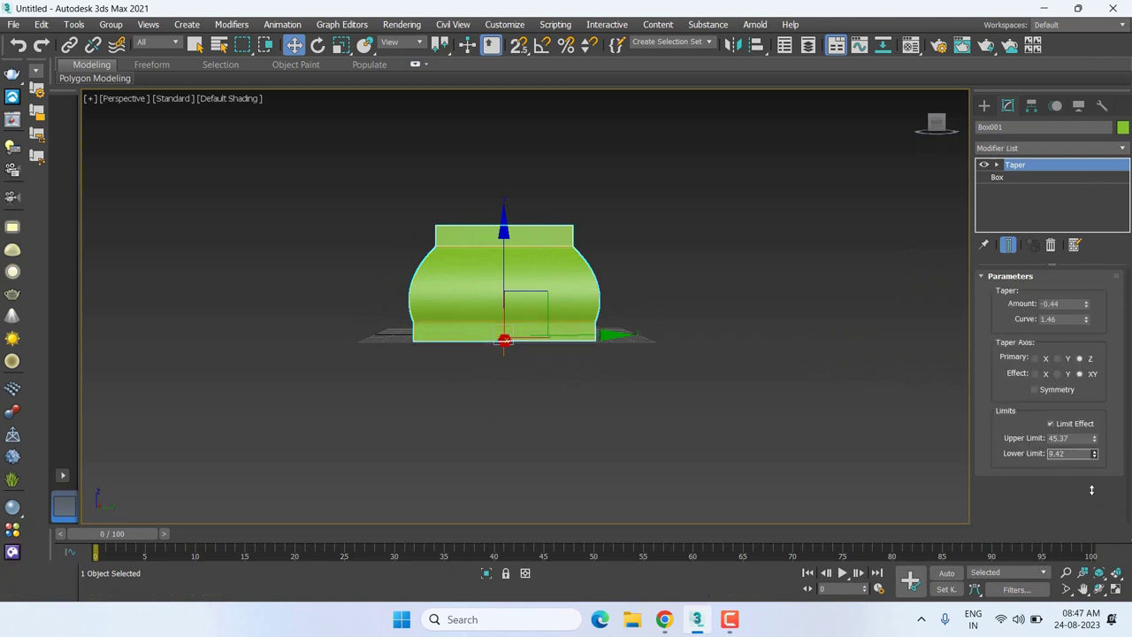
pyautogui.click(706, 423)
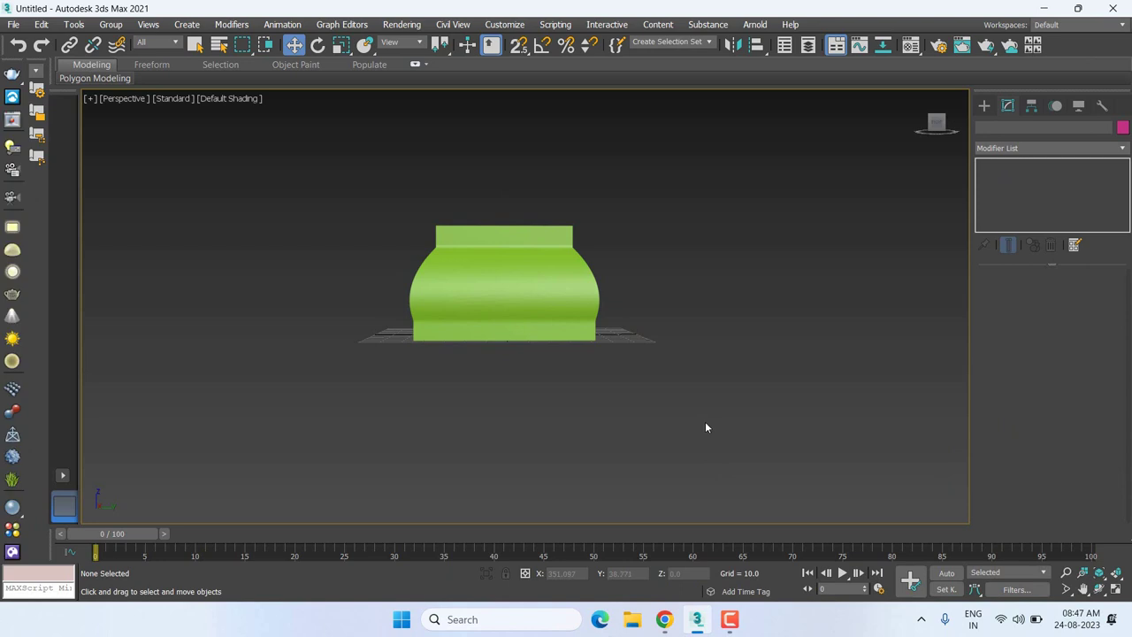
pyautogui.click(506, 268)
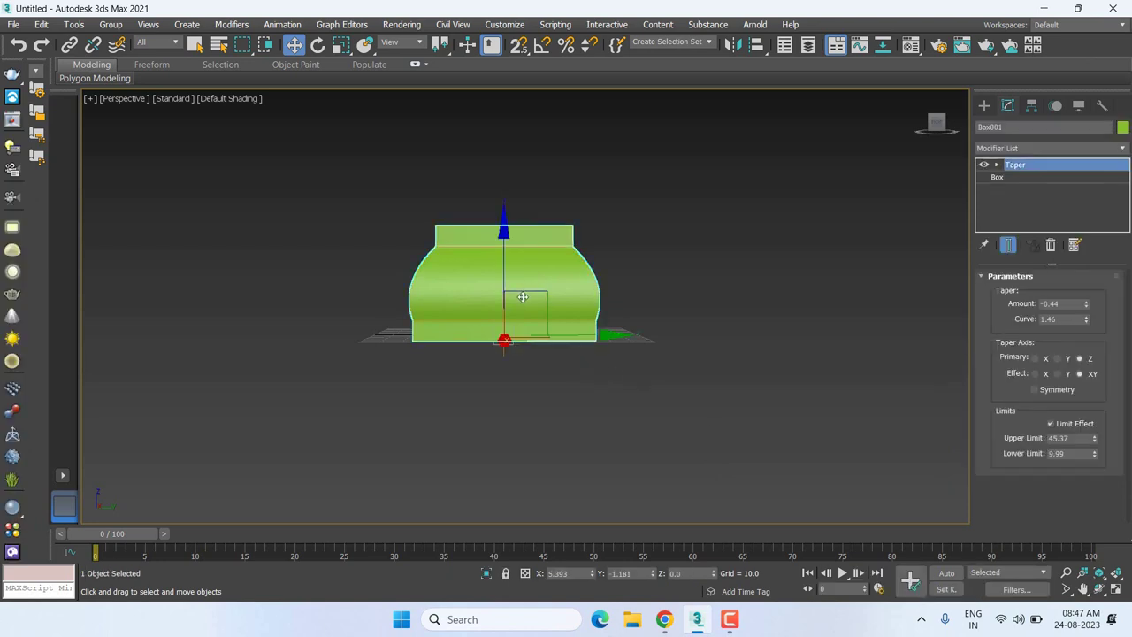
pyautogui.moveTo(543, 318)
pyautogui.keyDown('alt'); pyautogui.mouseDown(button='middle')
pyautogui.moveTo(627, 331)
pyautogui.moveTo(581, 353)
pyautogui.moveTo(442, 351)
pyautogui.moveTo(632, 321)
pyautogui.moveTo(708, 328)
pyautogui.moveTo(589, 329)
pyautogui.moveTo(610, 308)
pyautogui.mouseUp(button='middle'); pyautogui.keyUp('alt')
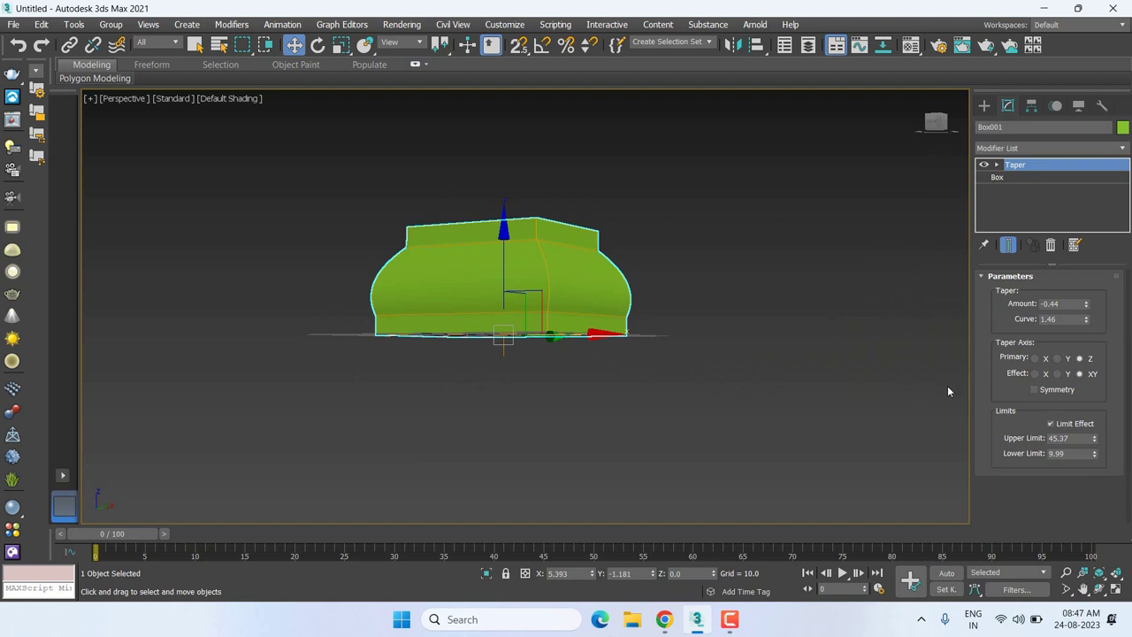
pyautogui.moveTo(703, 360)
pyautogui.keyDown('alt'); pyautogui.mouseDown(button='middle')
pyautogui.moveTo(703, 379)
pyautogui.moveTo(649, 414)
pyautogui.mouseUp(button='middle'); pyautogui.keyUp('alt')
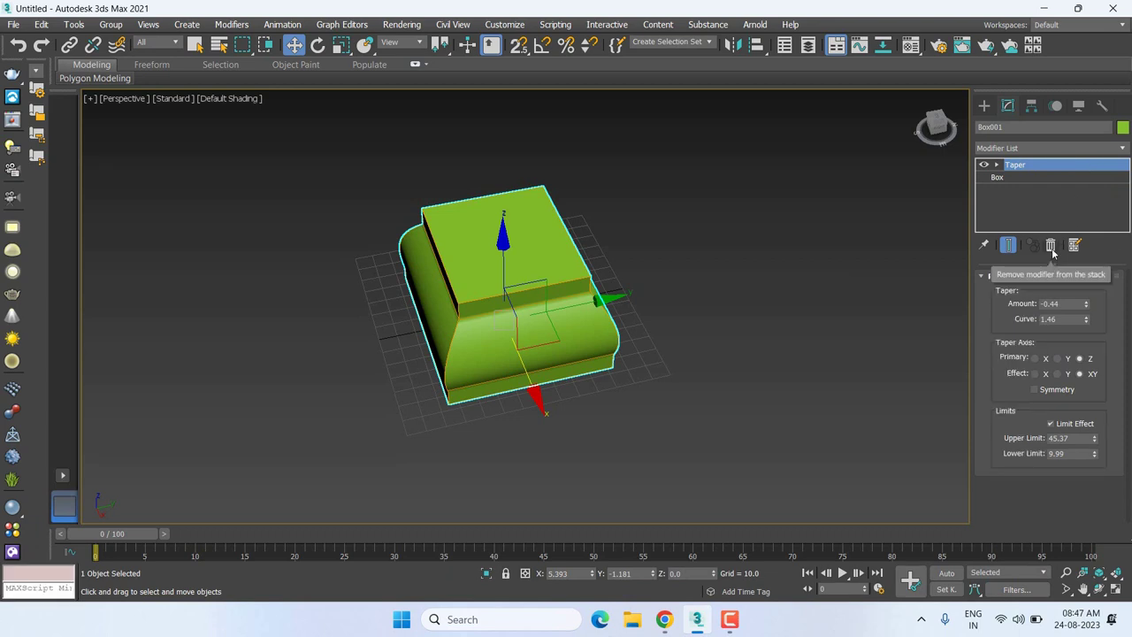
# Rename the Taper modifier in the stack to 'ffghhgh'.
pyautogui.rightClick(1058, 168)
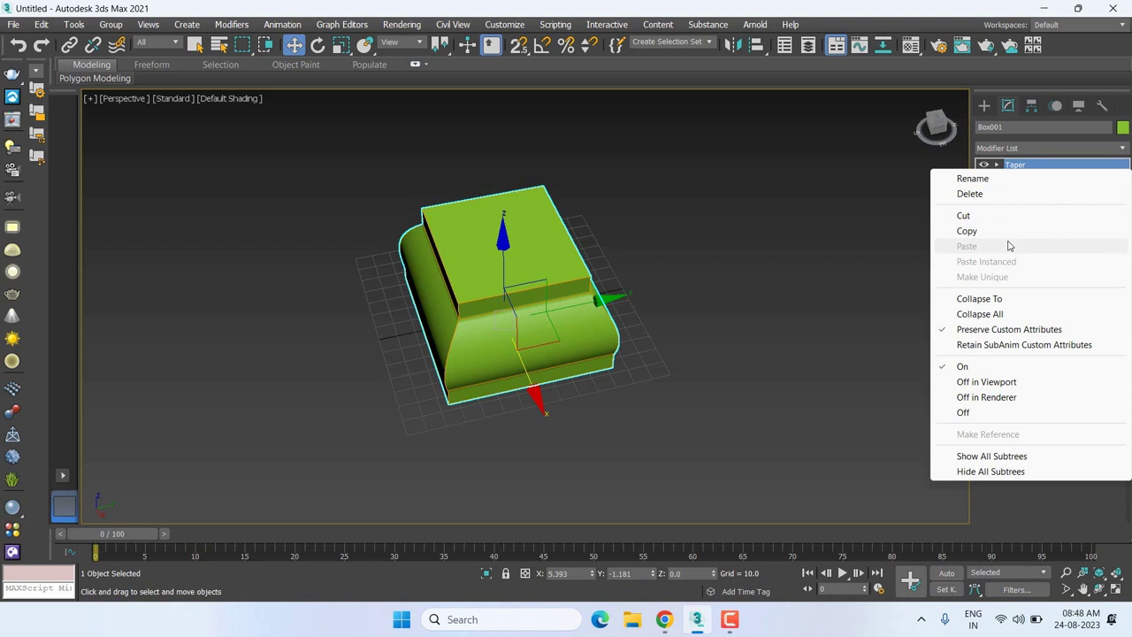
pyautogui.click(973, 179)
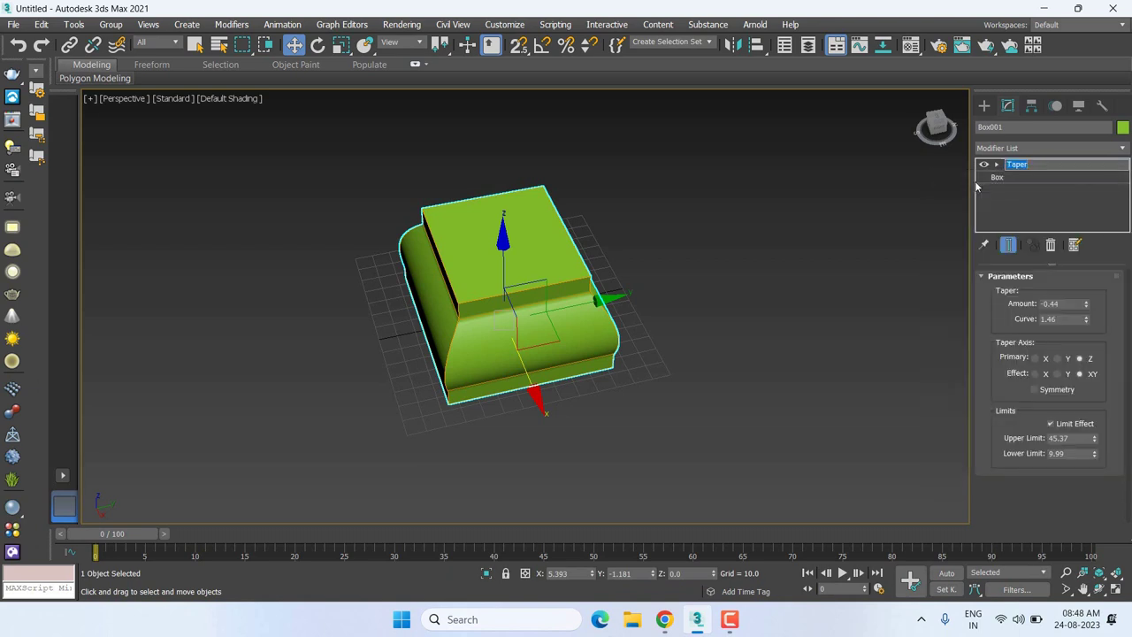
pyautogui.write('ffghhgh')
pyautogui.press('Return')
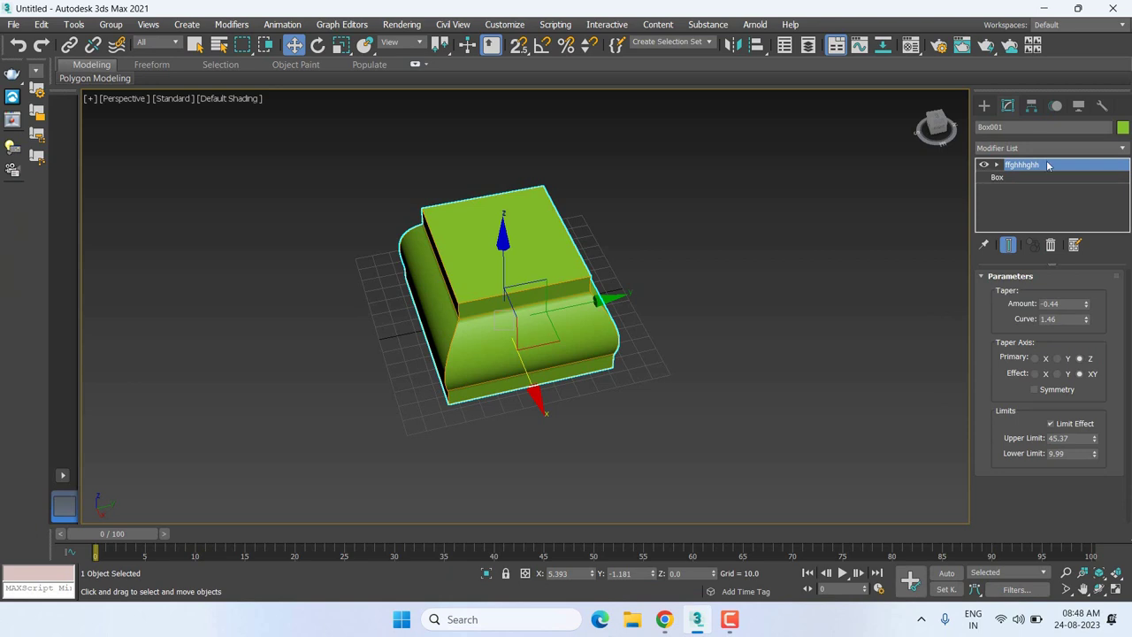
pyautogui.click(718, 361)
pyautogui.click(556, 328)
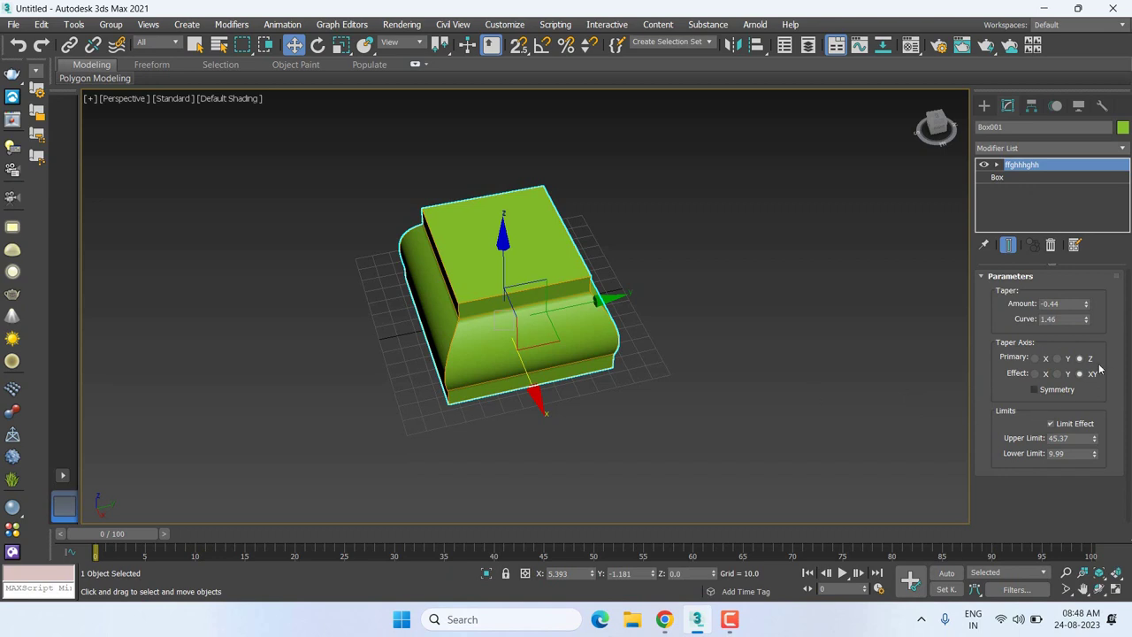
# Delete the Taper modifier, raise Box001's height to 220.98, and centre the box in view.
pyautogui.click(1051, 246)
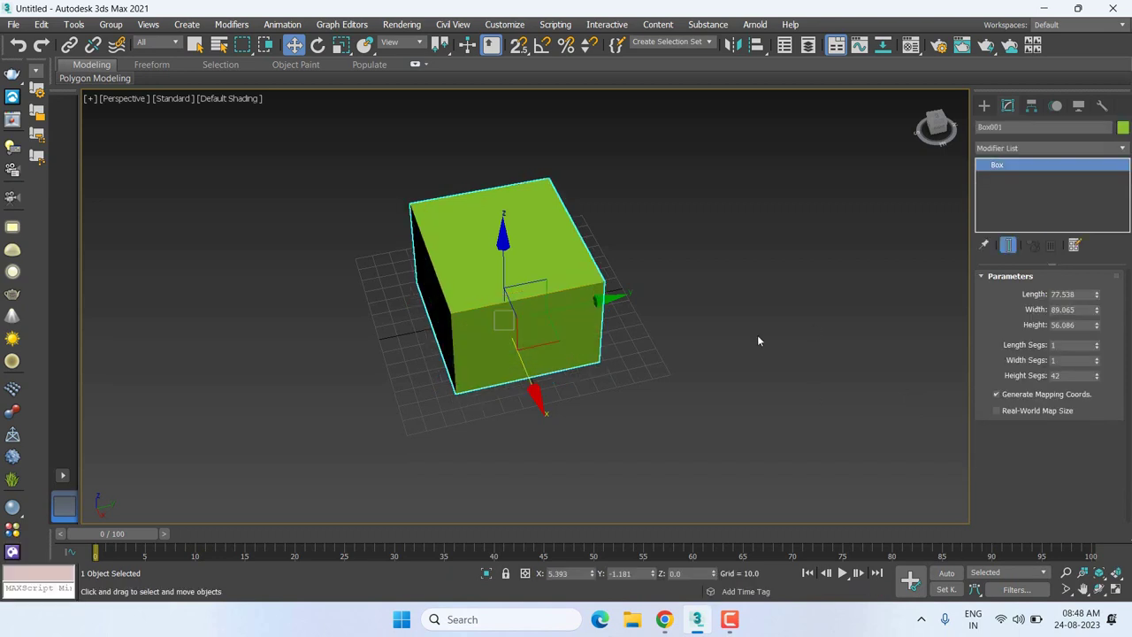
pyautogui.moveTo(1100, 327); pyautogui.dragTo(1100, 292)
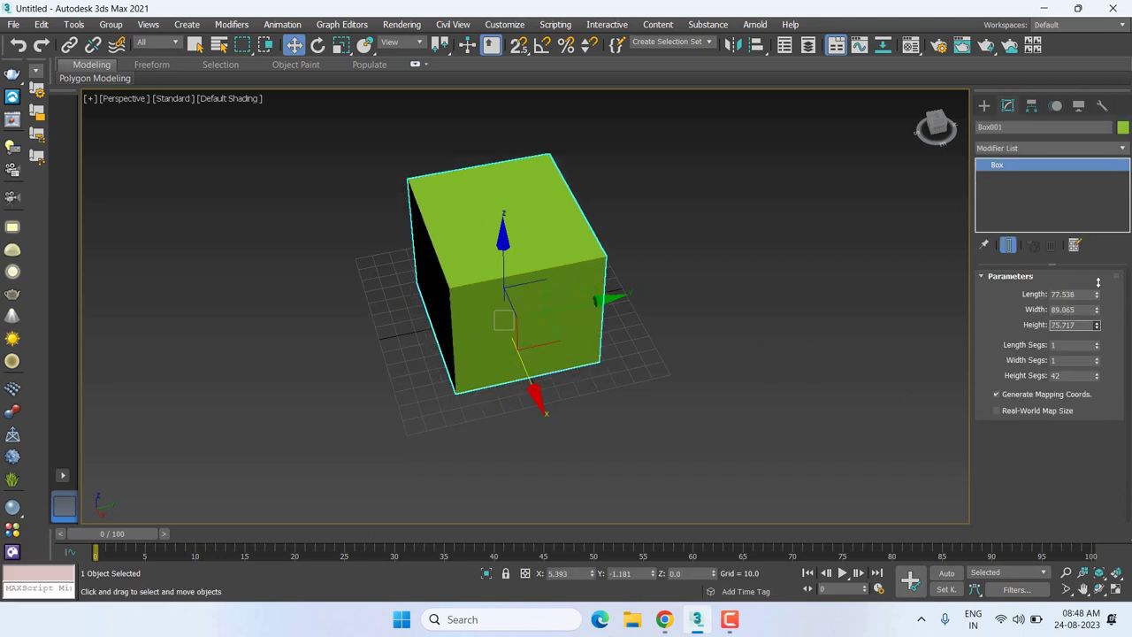
pyautogui.scroll(-5, 617, 214)
pyautogui.moveTo(616, 213); pyautogui.dragTo(602, 363, button='middle')
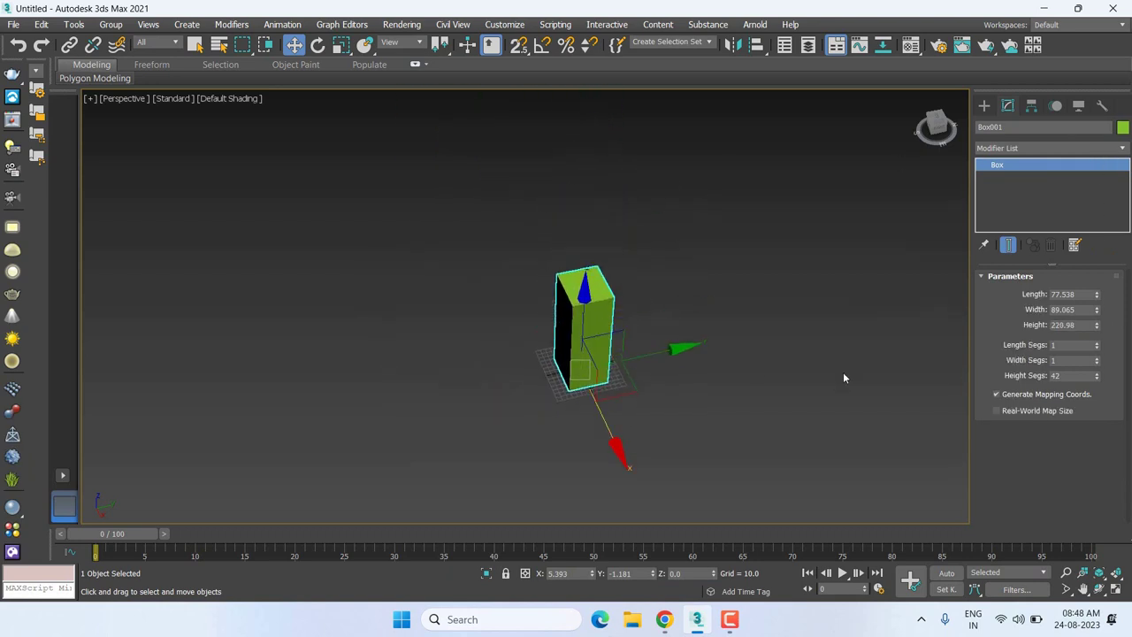
pyautogui.click(1031, 148)
# Add a Twist modifier to Box001 with a 94.5 angle and orbit around the spiral.
pyautogui.write('t')
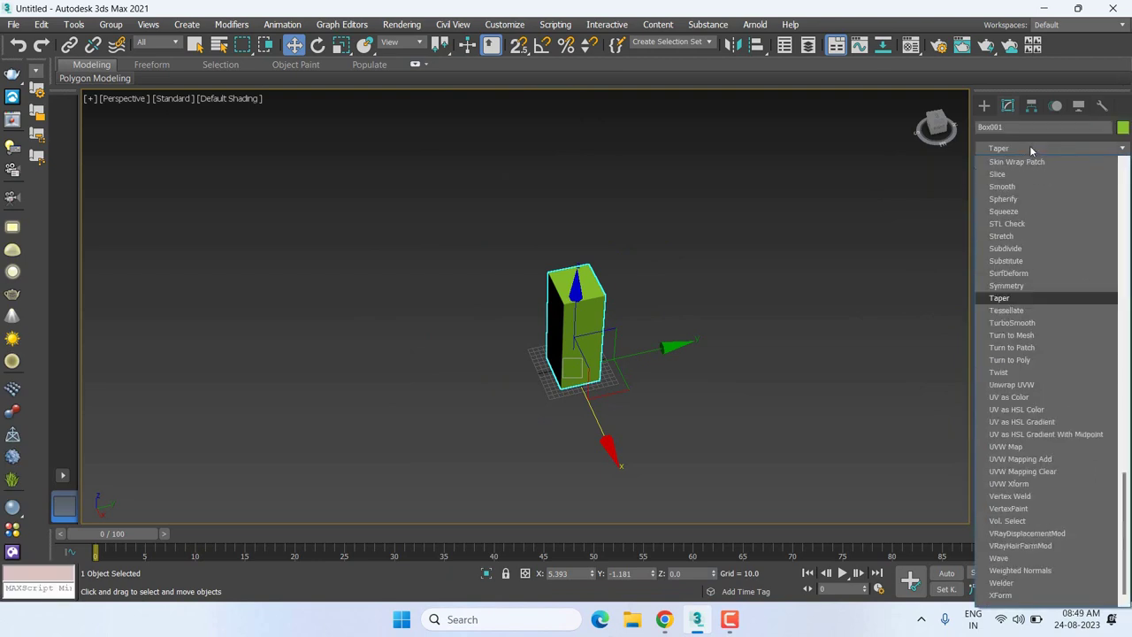
pyautogui.write('w')
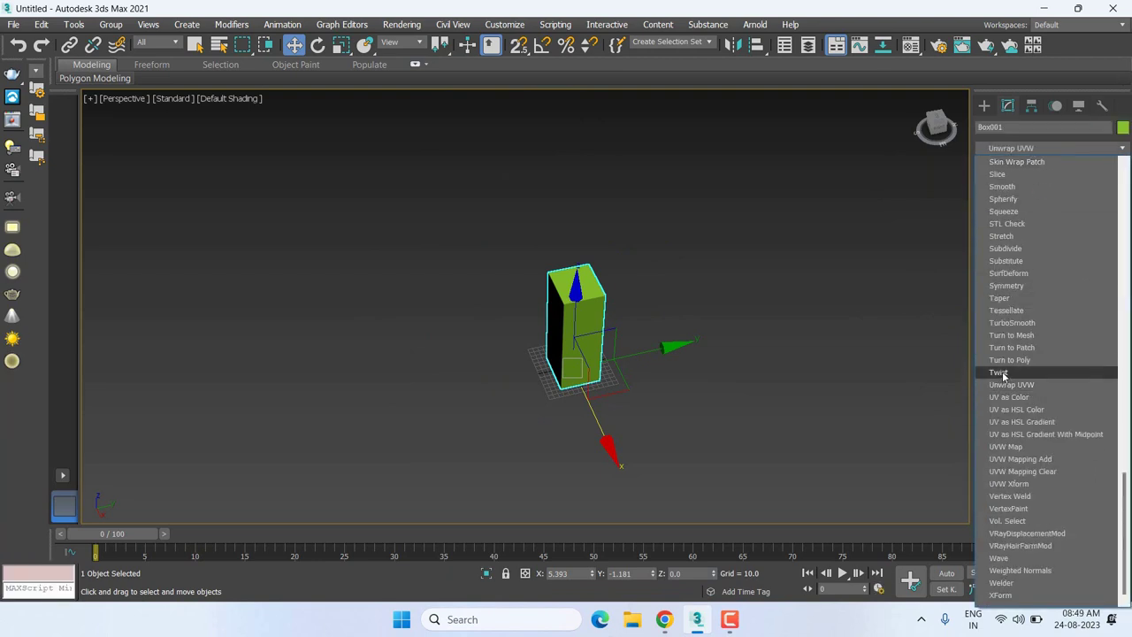
pyautogui.click(1003, 372)
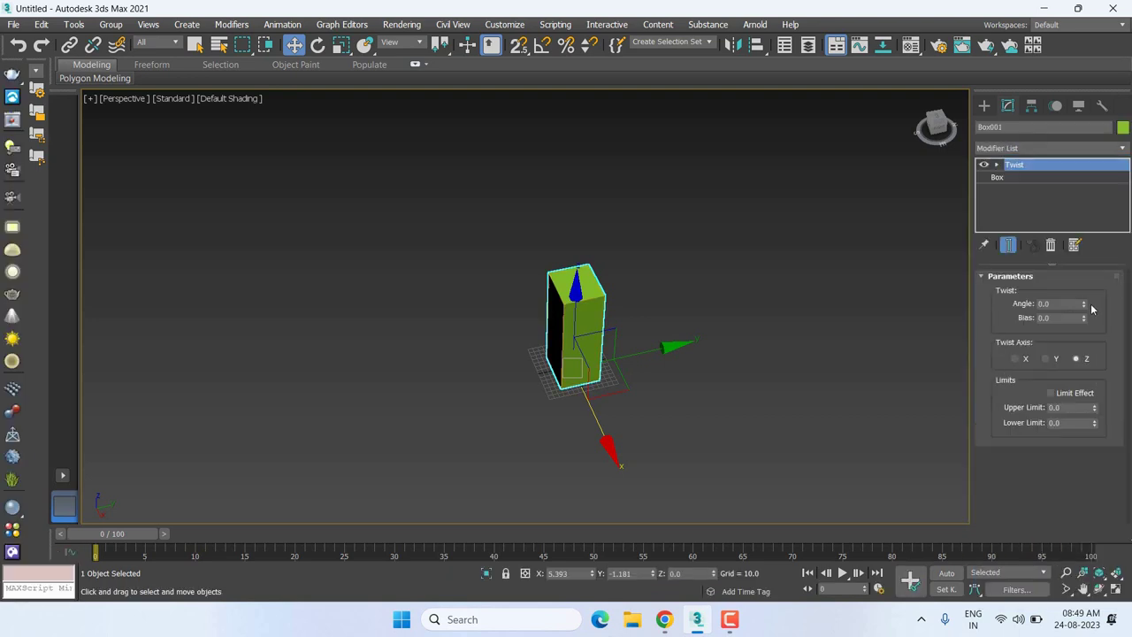
pyautogui.moveTo(1085, 304); pyautogui.dragTo(1087, 186)
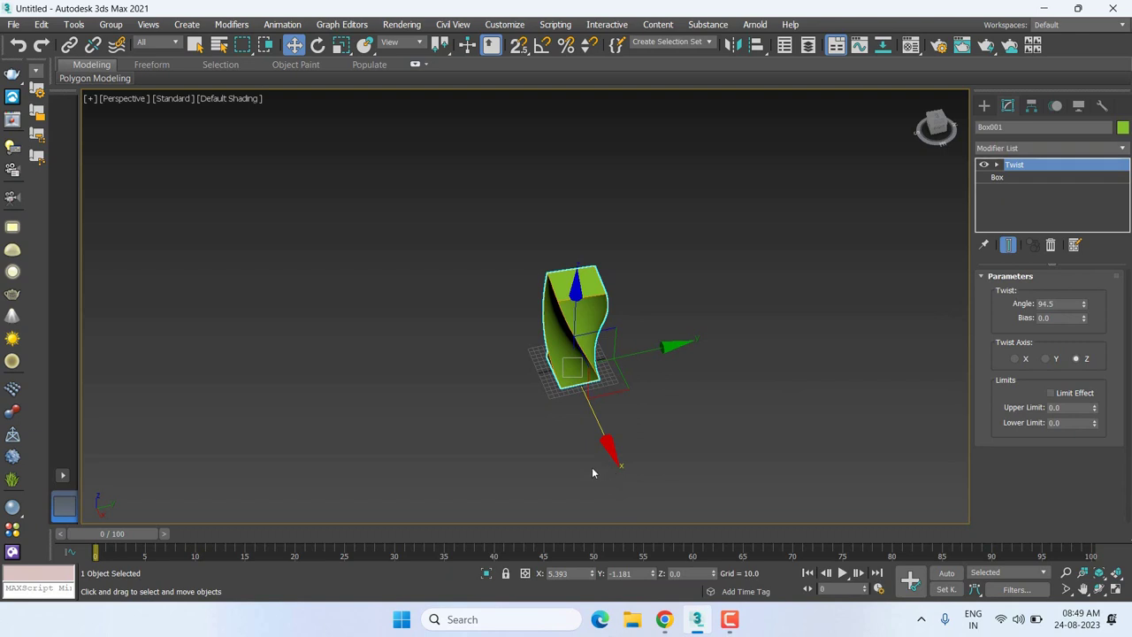
pyautogui.moveTo(593, 473)
pyautogui.keyDown('alt'); pyautogui.mouseDown(button='middle')
pyautogui.moveTo(765, 422)
pyautogui.moveTo(502, 445)
pyautogui.mouseUp(button='middle'); pyautogui.keyUp('alt')
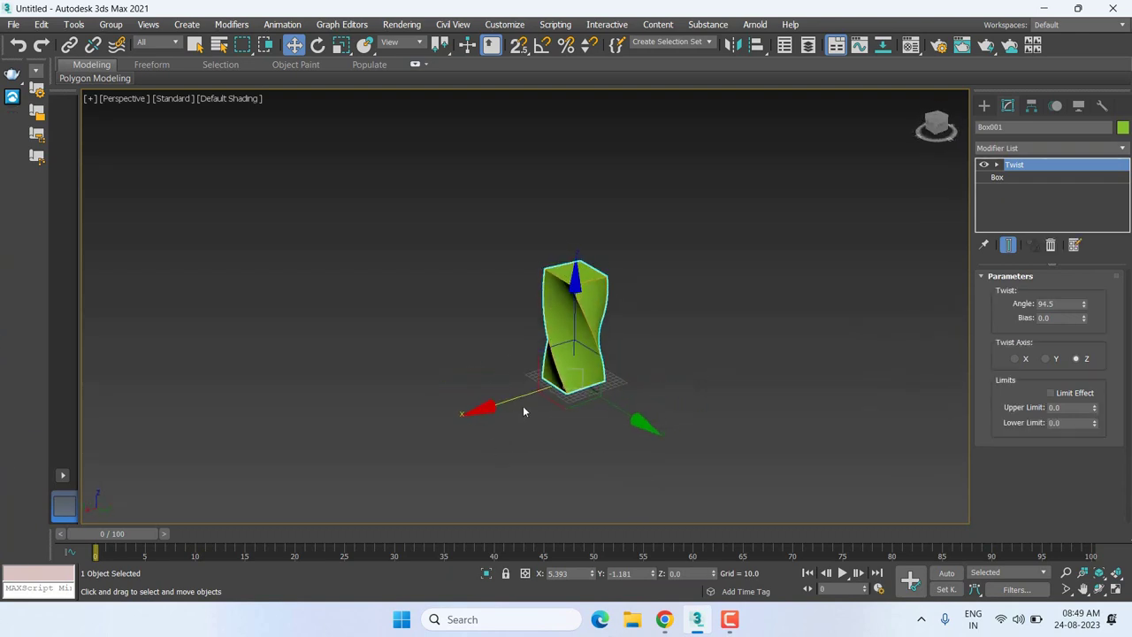
pyautogui.keyDown('alt'); pyautogui.moveTo(625, 410); pyautogui.dragTo(533, 409, button='middle'); pyautogui.keyUp('alt')
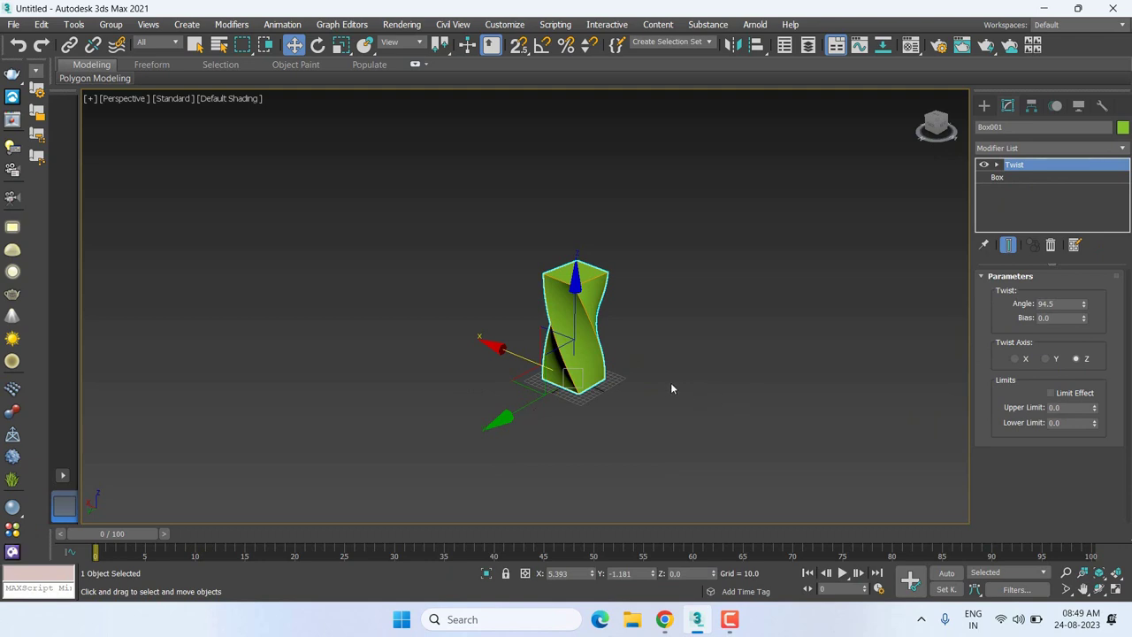
pyautogui.keyDown('alt'); pyautogui.moveTo(670, 382); pyautogui.dragTo(670, 370, button='middle'); pyautogui.keyUp('alt')
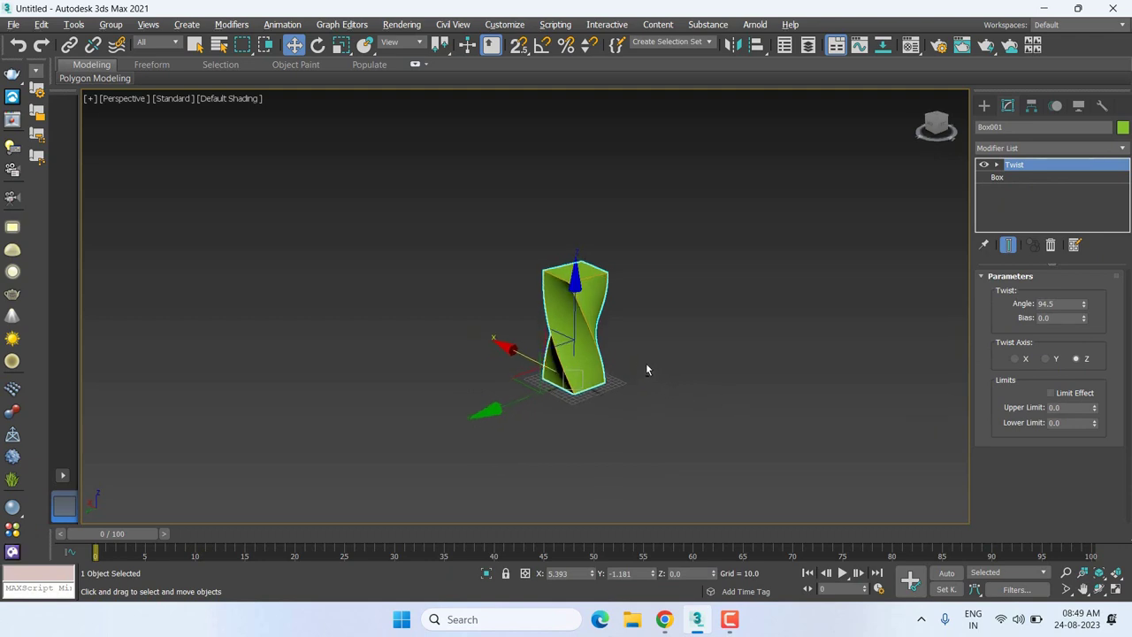
# Turn on Limit Effect, make the box taller and set the twist angle to 362.5.
pyautogui.click(1062, 392)
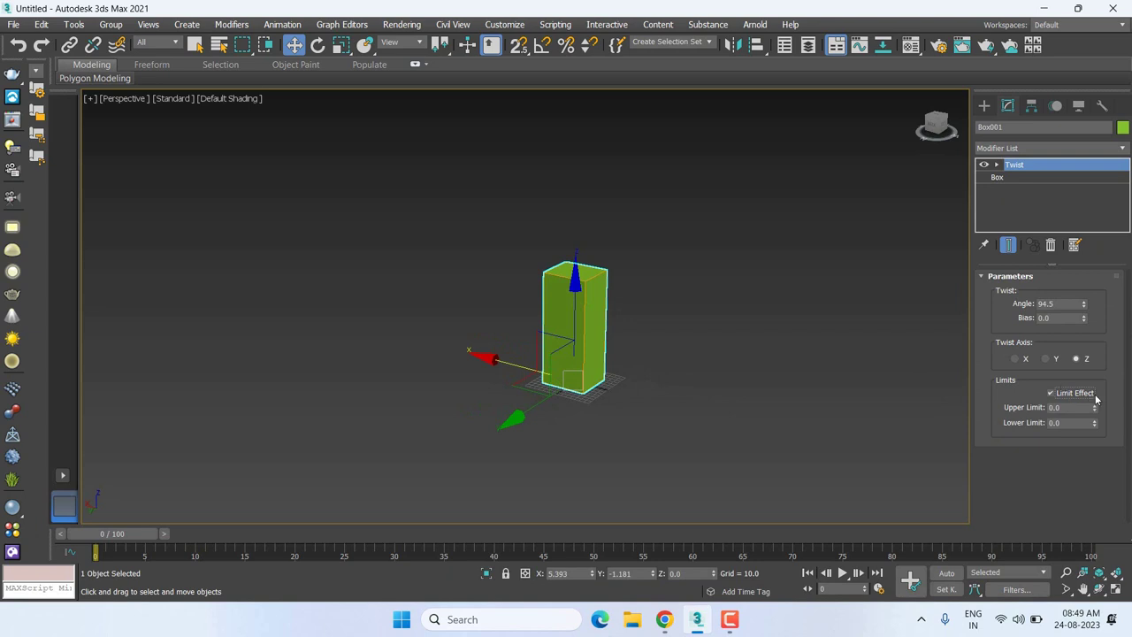
pyautogui.moveTo(1093, 378)
pyautogui.mouseDown()
pyautogui.moveTo(1085, 186)
pyautogui.moveTo(1106, 458)
pyautogui.mouseUp()
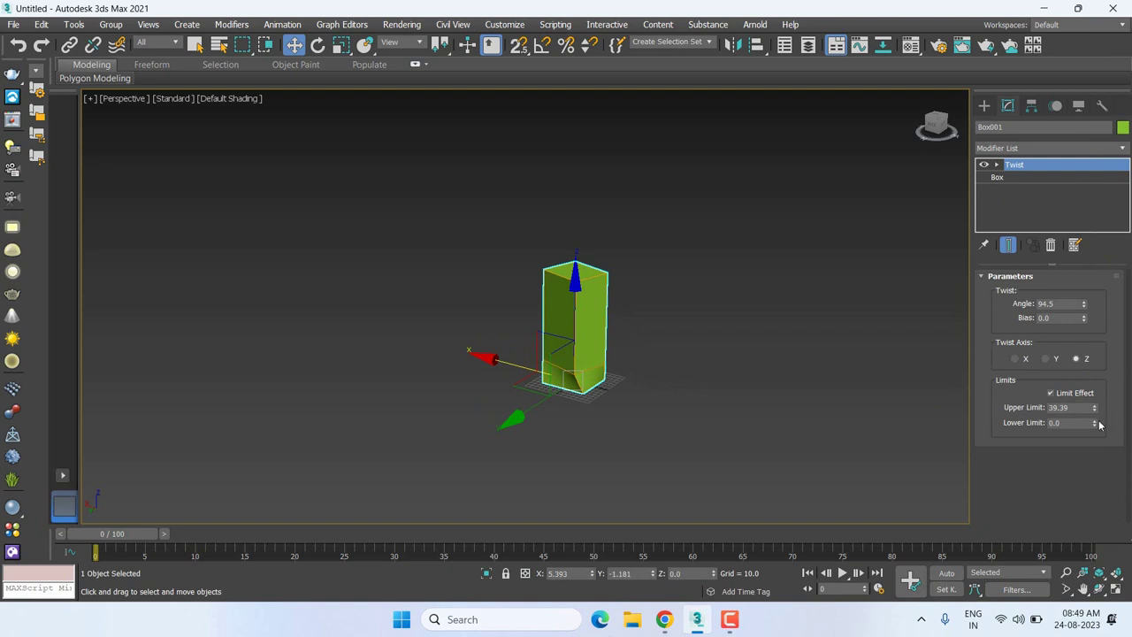
pyautogui.moveTo(1095, 407)
pyautogui.mouseDown()
pyautogui.moveTo(1091, 230)
pyautogui.moveTo(13, 281)
pyautogui.mouseUp()
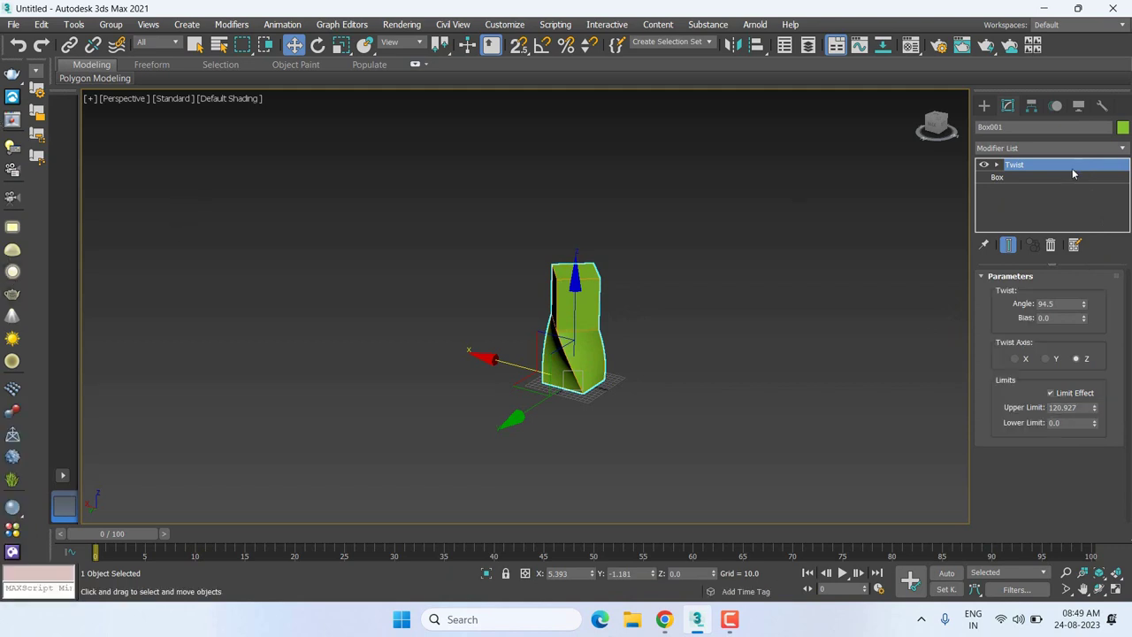
pyautogui.click(1013, 177)
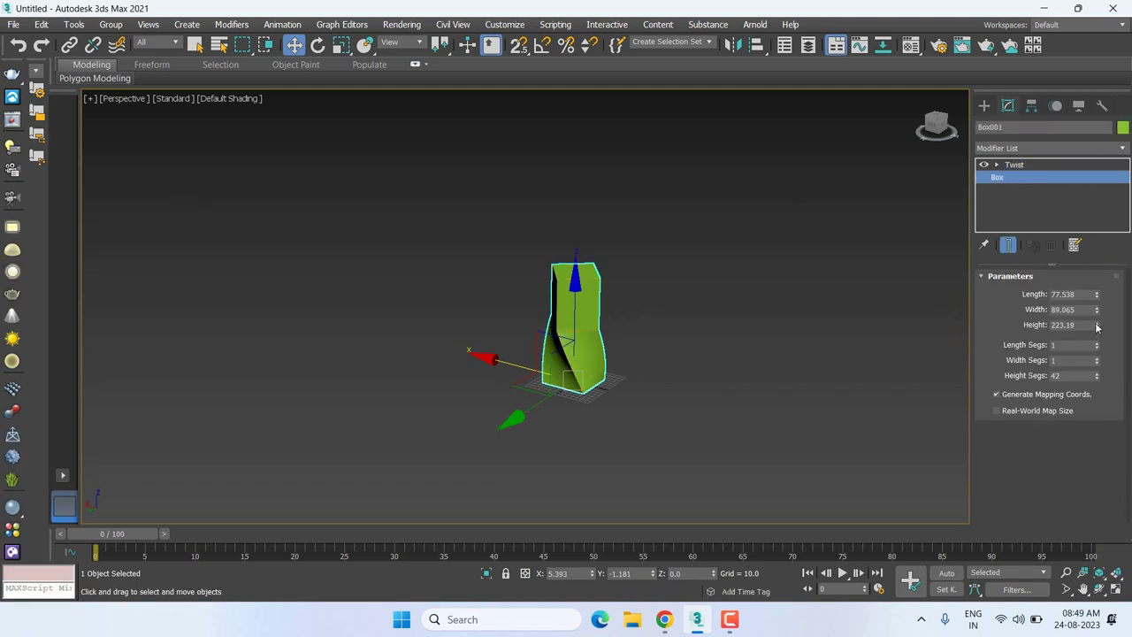
pyautogui.moveTo(1097, 324); pyautogui.dragTo(1096, 245)
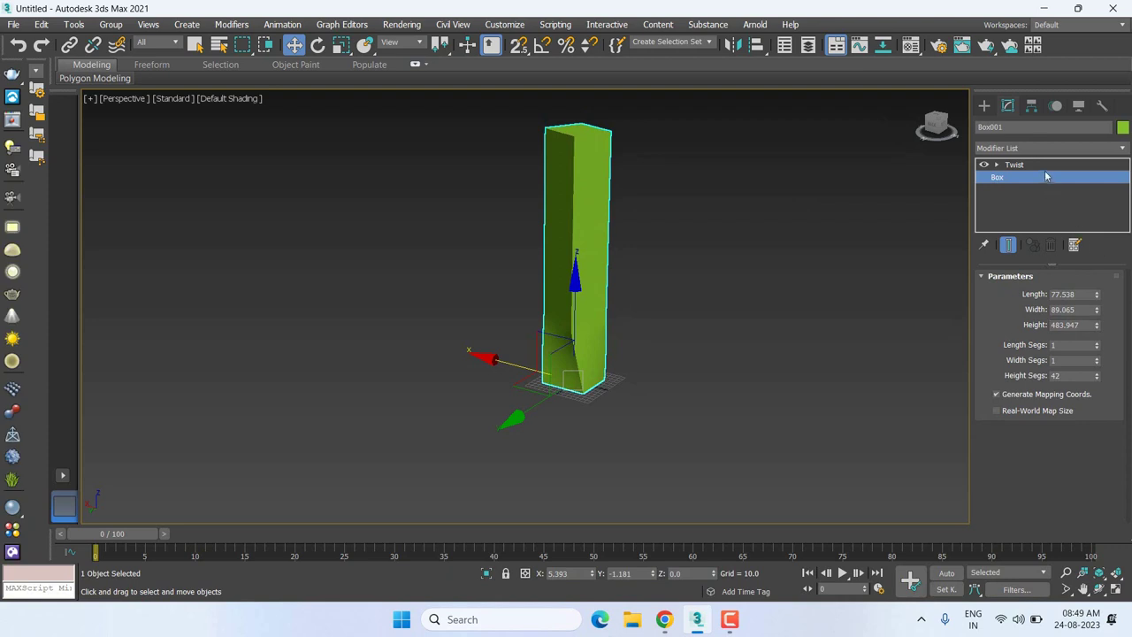
pyautogui.click(1045, 166)
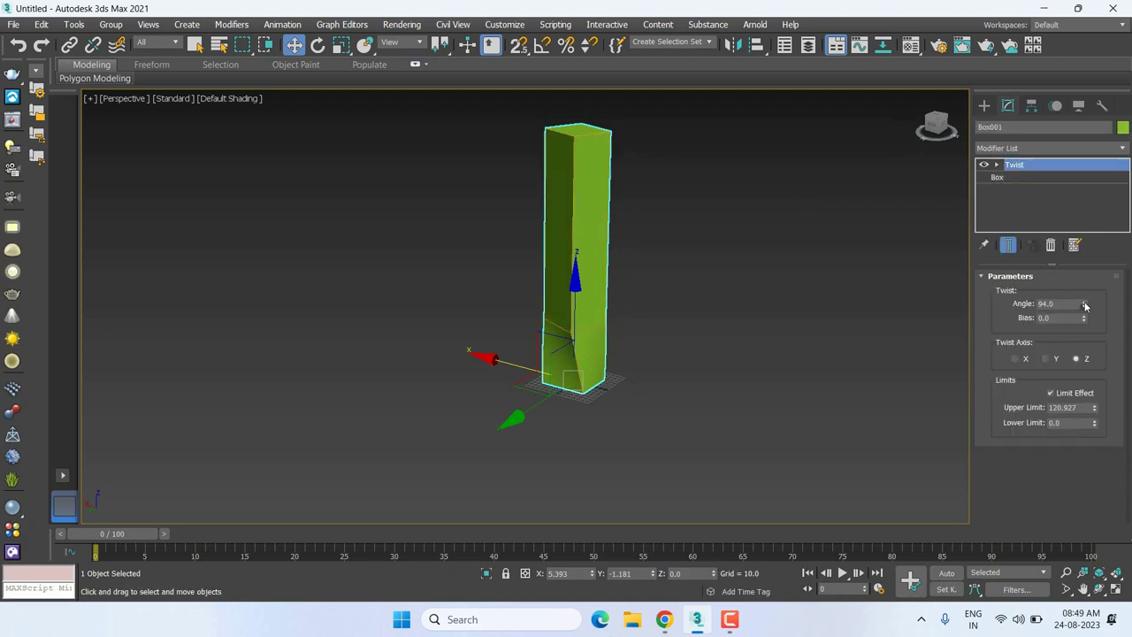
pyautogui.moveTo(1084, 304); pyautogui.dragTo(1075, 156)
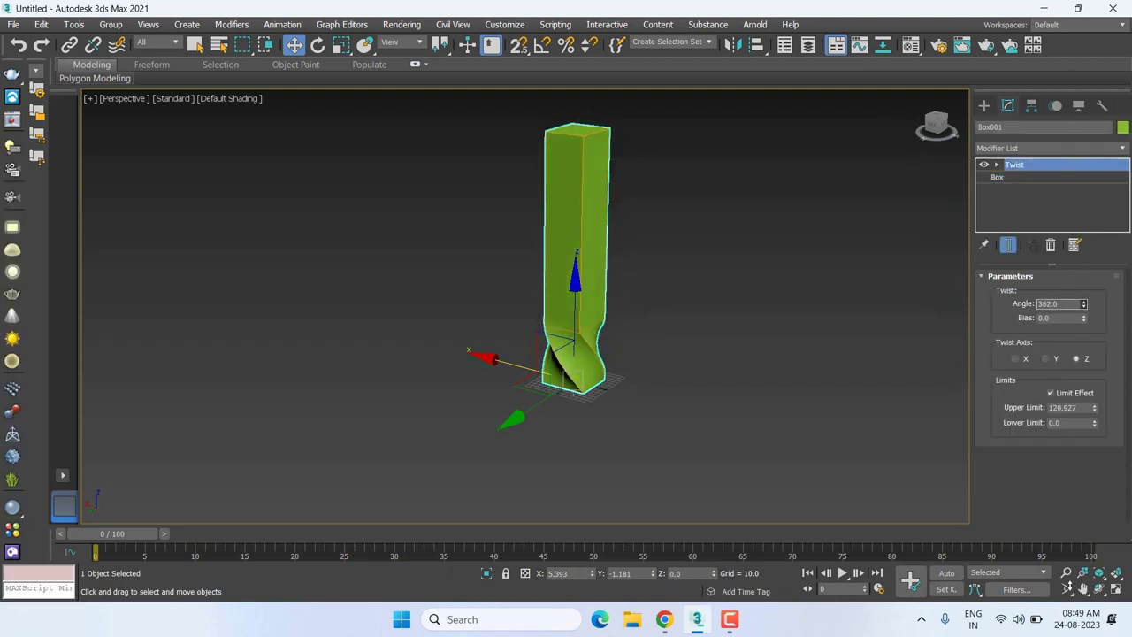
# Set the twist's Upper Limit to 376.084 and Lower Limit to 108.58.
pyautogui.click(1002, 178)
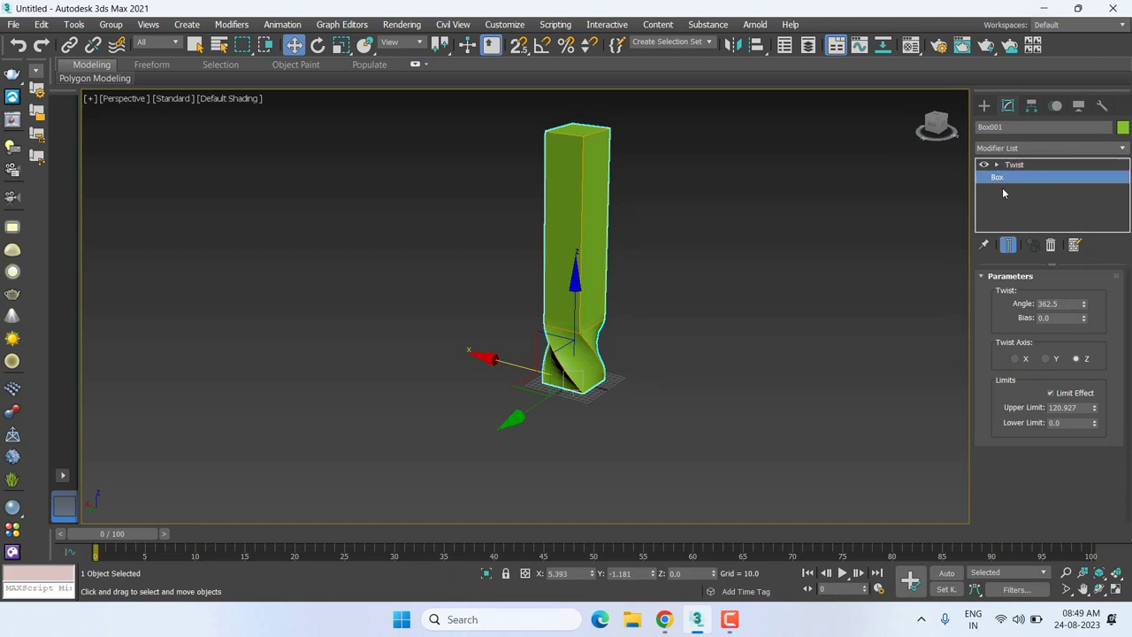
pyautogui.click(1017, 165)
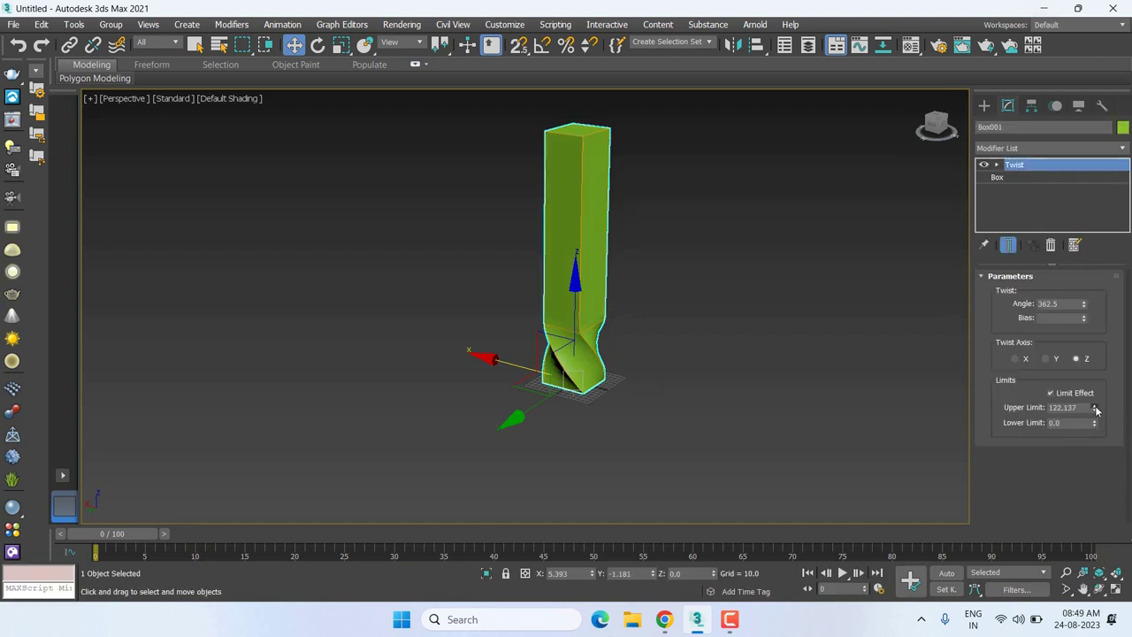
pyautogui.moveTo(1094, 408)
pyautogui.mouseDown()
pyautogui.moveTo(1096, 307)
pyautogui.moveTo(1116, 281)
pyautogui.mouseUp()
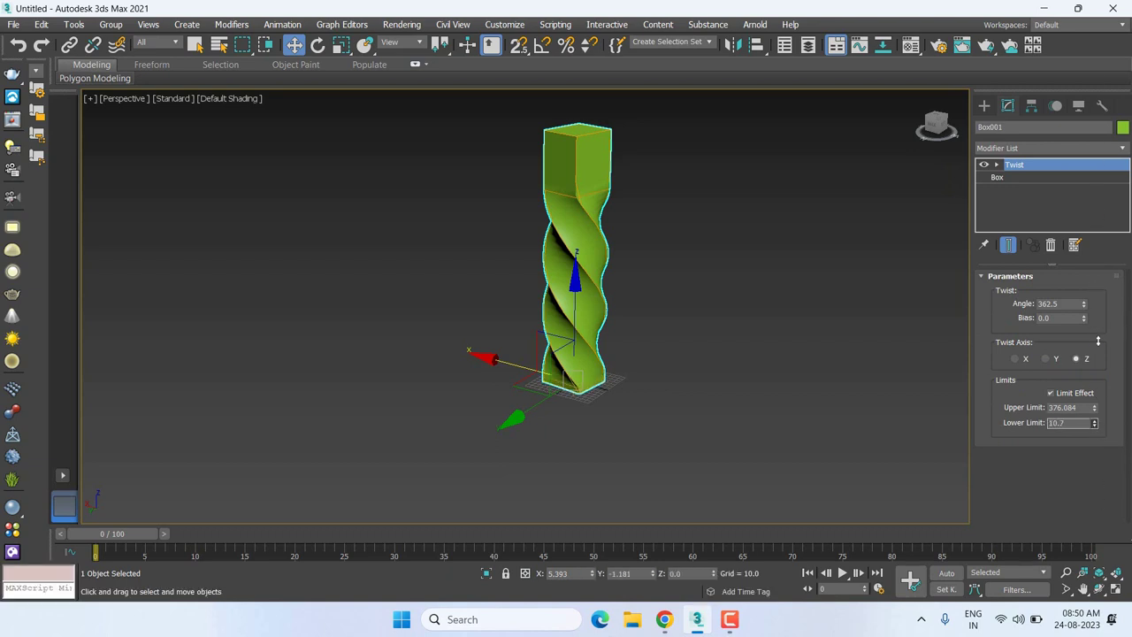
pyautogui.moveTo(1099, 341)
pyautogui.mouseDown()
pyautogui.moveTo(767, 146)
pyautogui.moveTo(742, 559)
pyautogui.mouseUp()
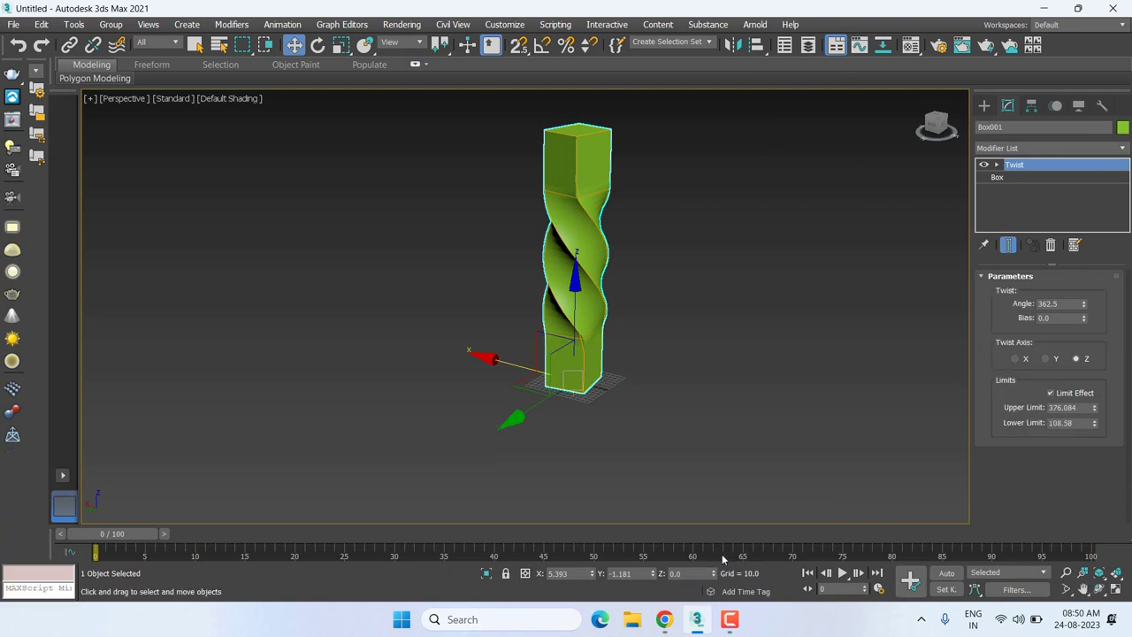
# Turn off Limit Effect and try the Y and X twist axes before returning to Z.
pyautogui.click(1053, 395)
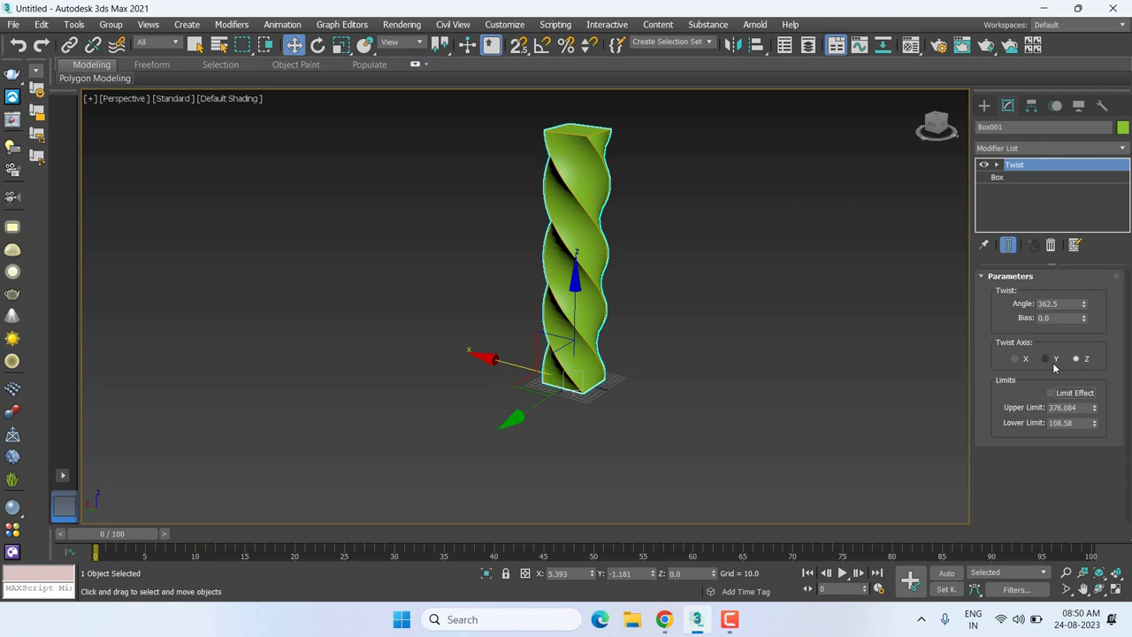
pyautogui.click(1047, 360)
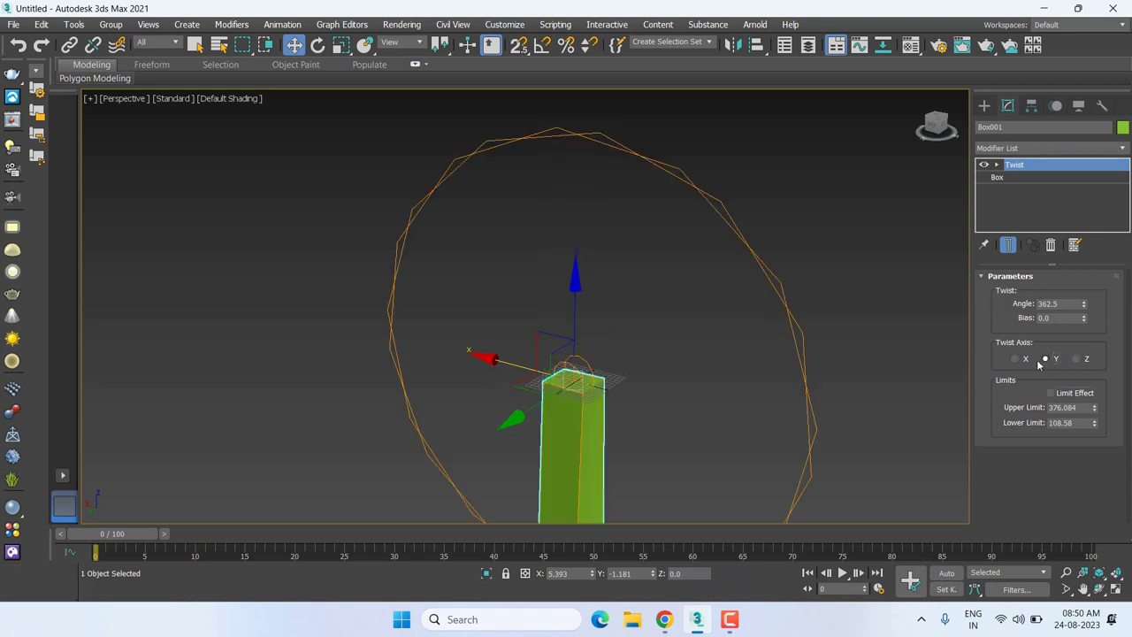
pyautogui.click(1017, 359)
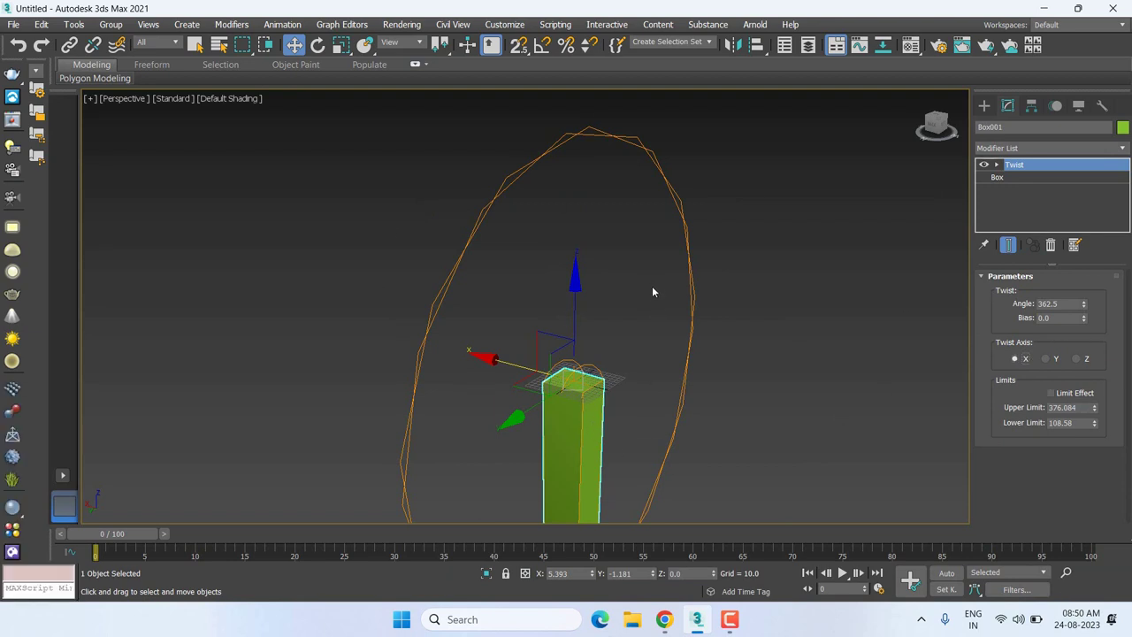
pyautogui.click(1084, 361)
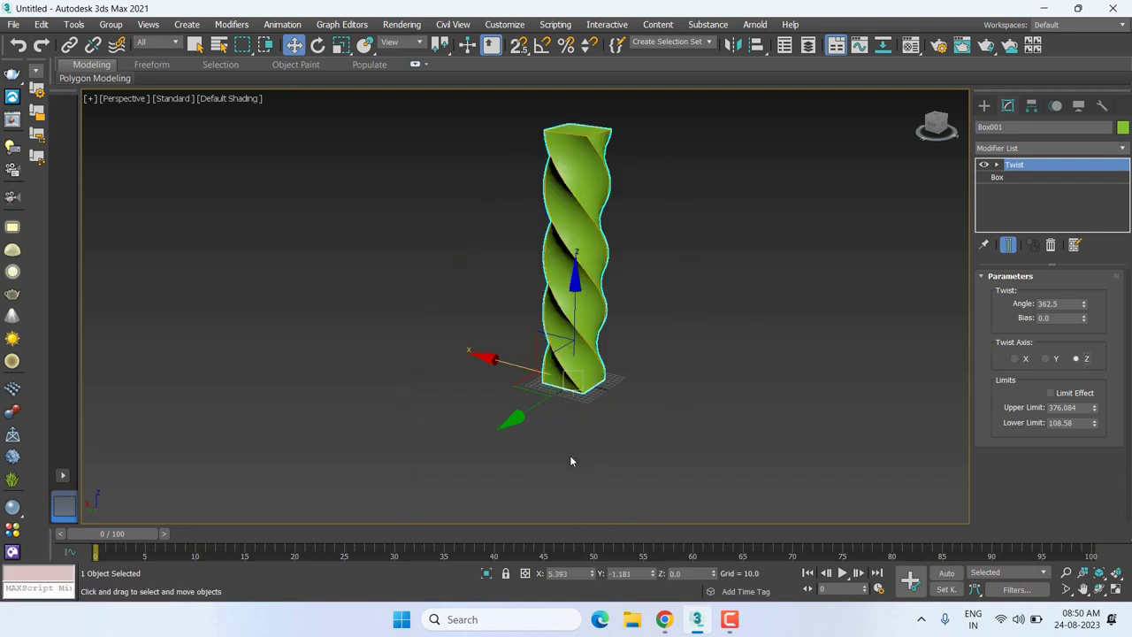
# Frame the twisted column in the viewport and delete it.
pyautogui.moveTo(718, 323); pyautogui.dragTo(706, 386, button='middle')
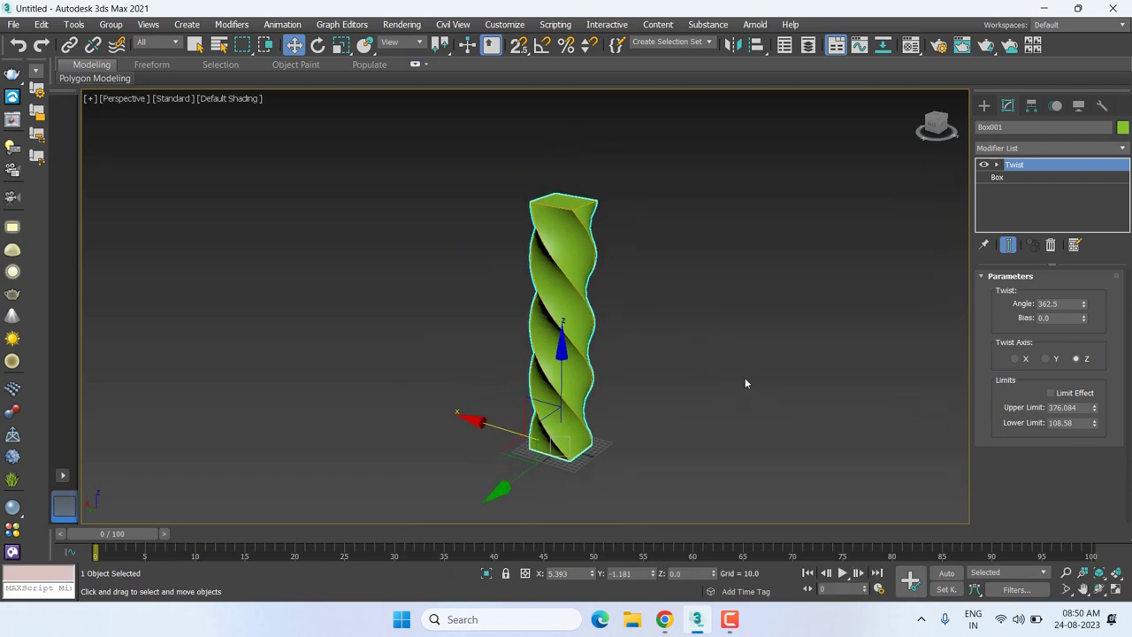
pyautogui.moveTo(674, 393); pyautogui.dragTo(634, 368, button='middle')
pyautogui.scroll(3, 635, 368)
pyautogui.scroll(-2, 639, 367)
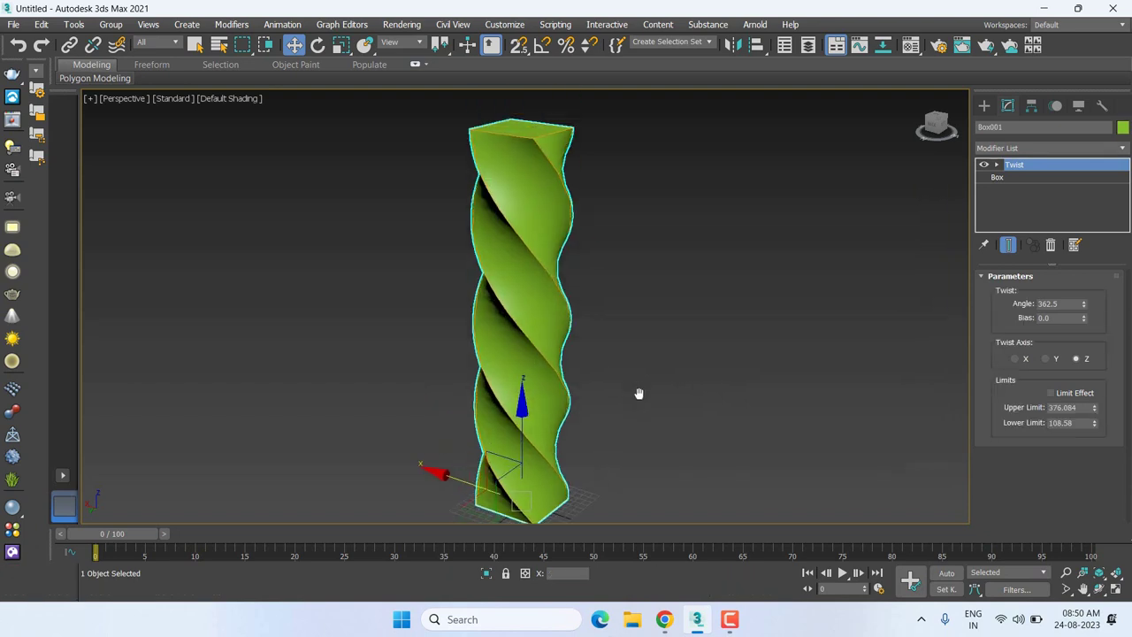
pyautogui.scroll(1, 638, 371)
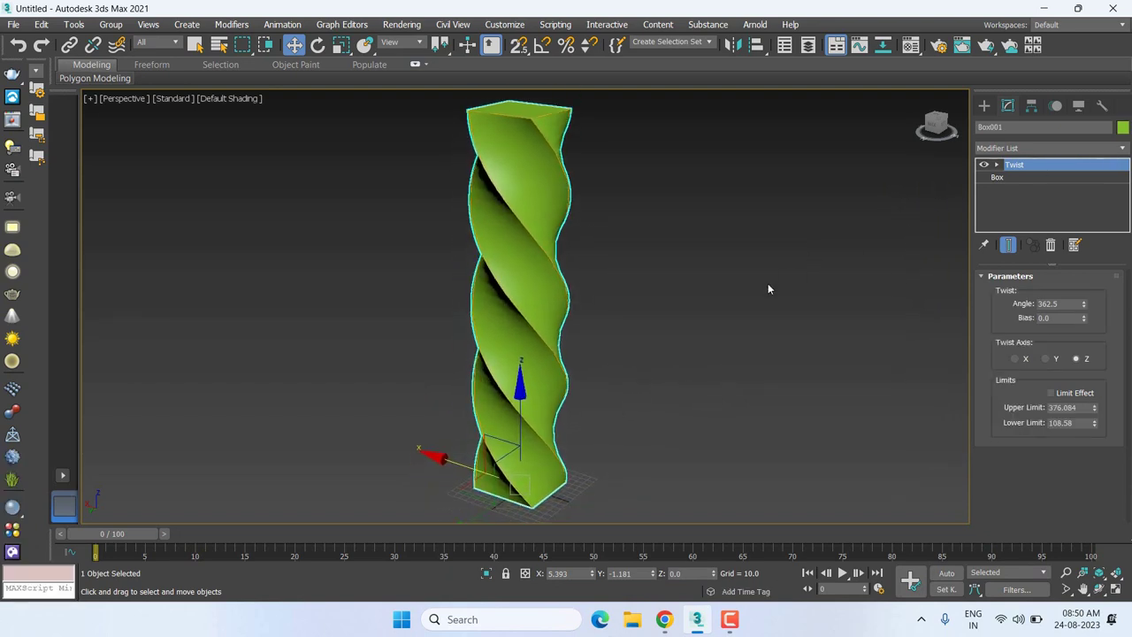
pyautogui.moveTo(768, 283); pyautogui.dragTo(742, 281, button='middle')
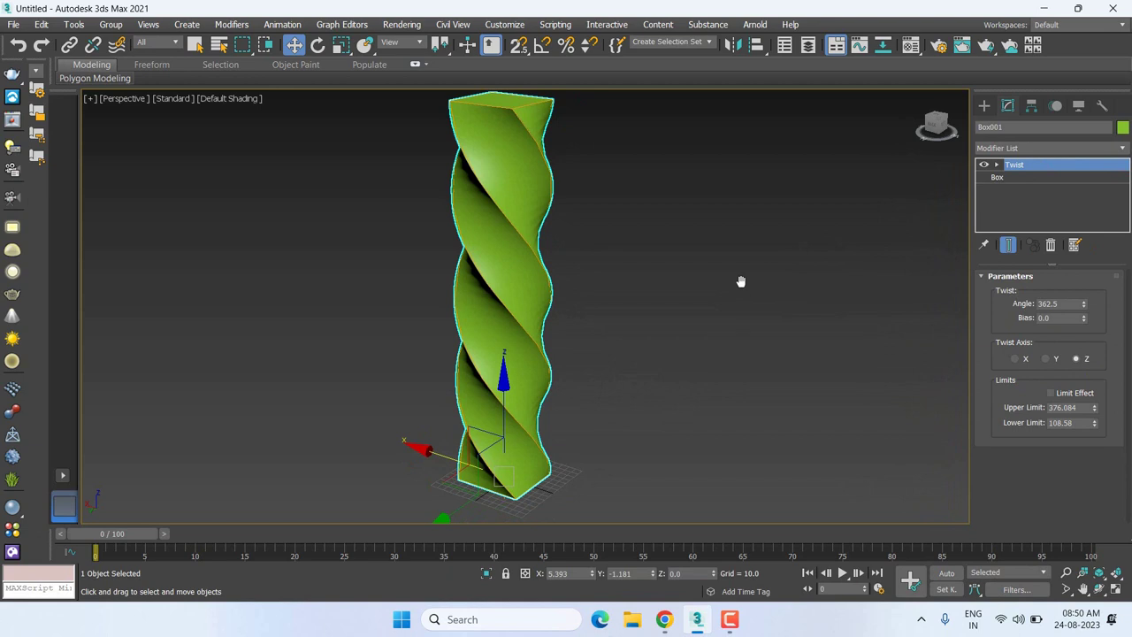
pyautogui.press('Delete')
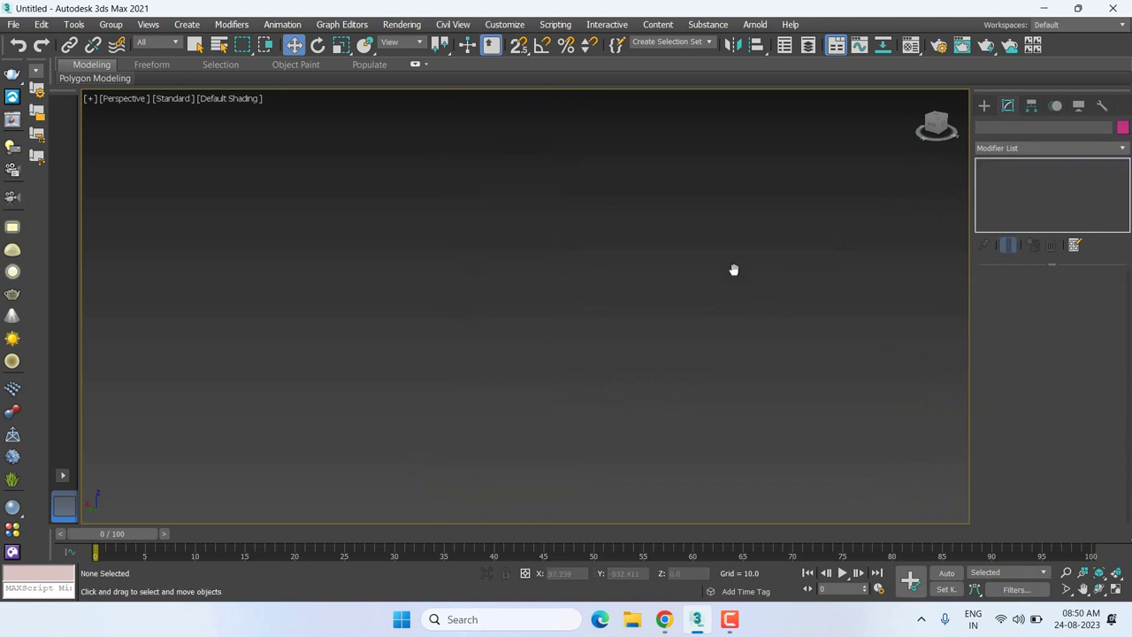
# Reset to the home view and draw a Plane about 233 × 270 across the grid.
pyautogui.click(919, 95)
pyautogui.click(993, 106)
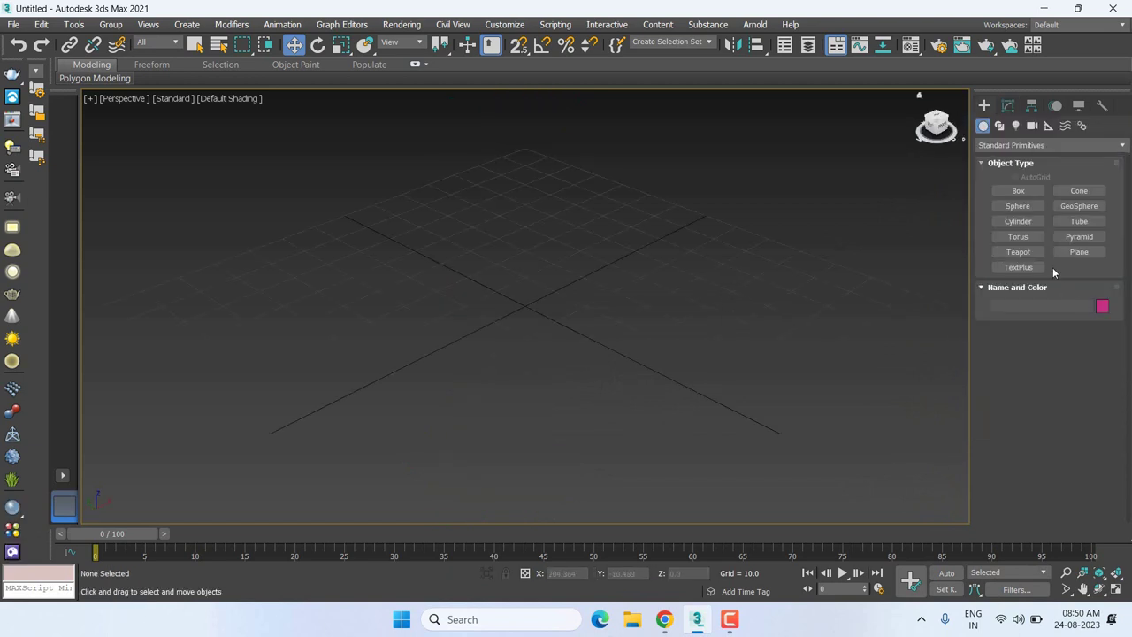
pyautogui.click(1079, 252)
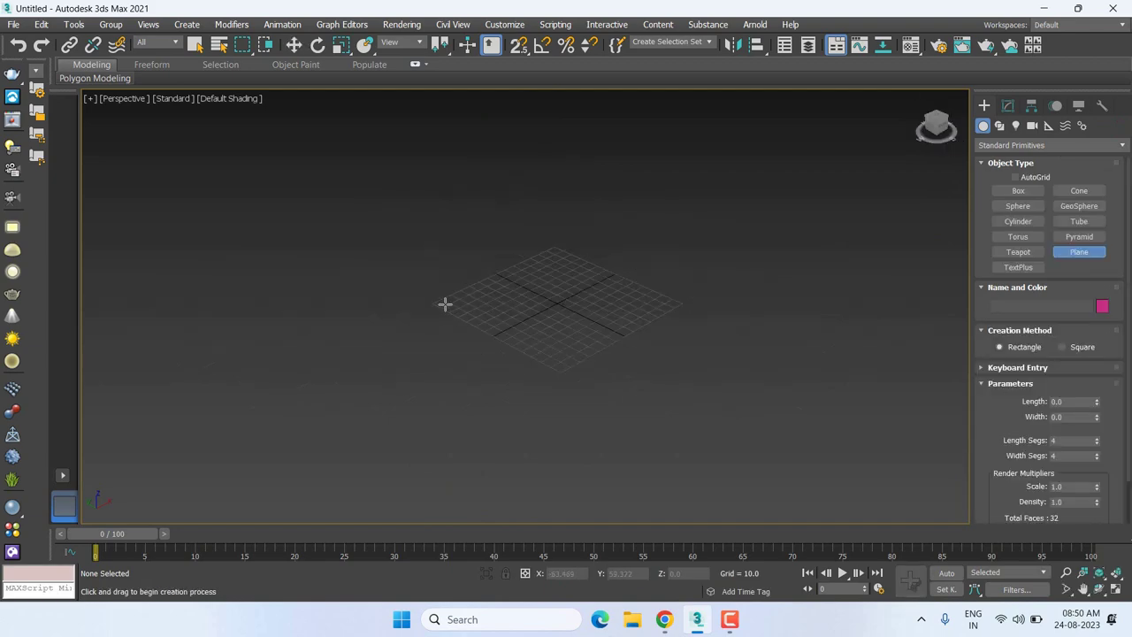
pyautogui.moveTo(423, 304)
pyautogui.mouseDown()
pyautogui.moveTo(831, 274)
pyautogui.moveTo(859, 286)
pyautogui.mouseUp()
pyautogui.press('w')
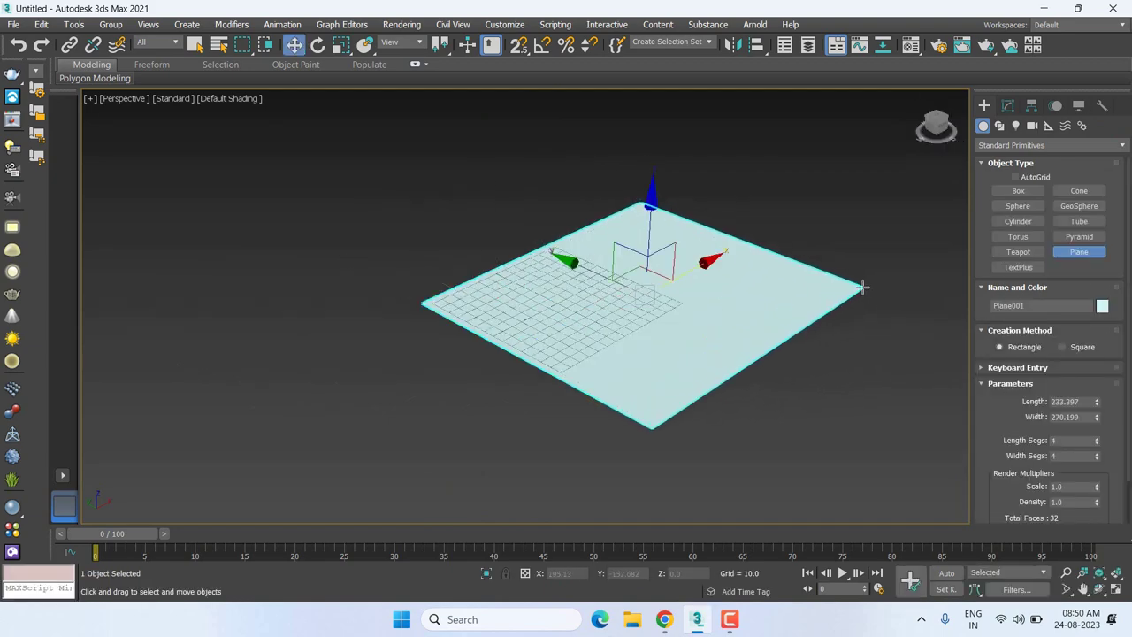
pyautogui.moveTo(859, 286)
pyautogui.mouseDown(button='middle')
pyautogui.moveTo(693, 349)
pyautogui.moveTo(723, 361)
pyautogui.mouseUp(button='middle')
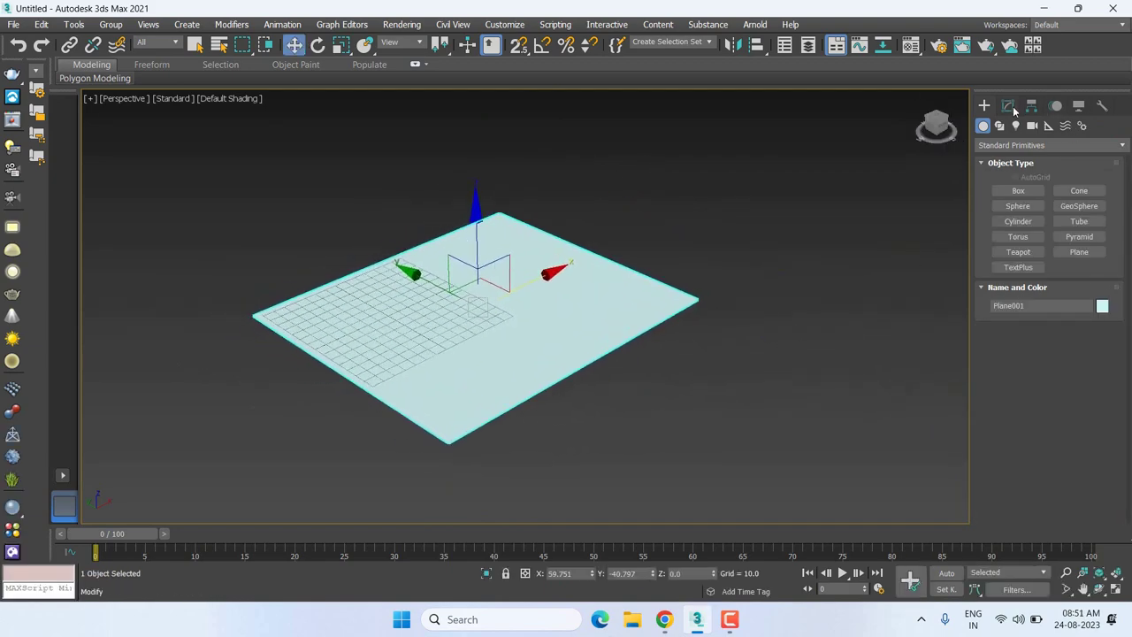
# Show Plane001's parameters in the Modify panel and centre the plane in the view.
pyautogui.click(1007, 105)
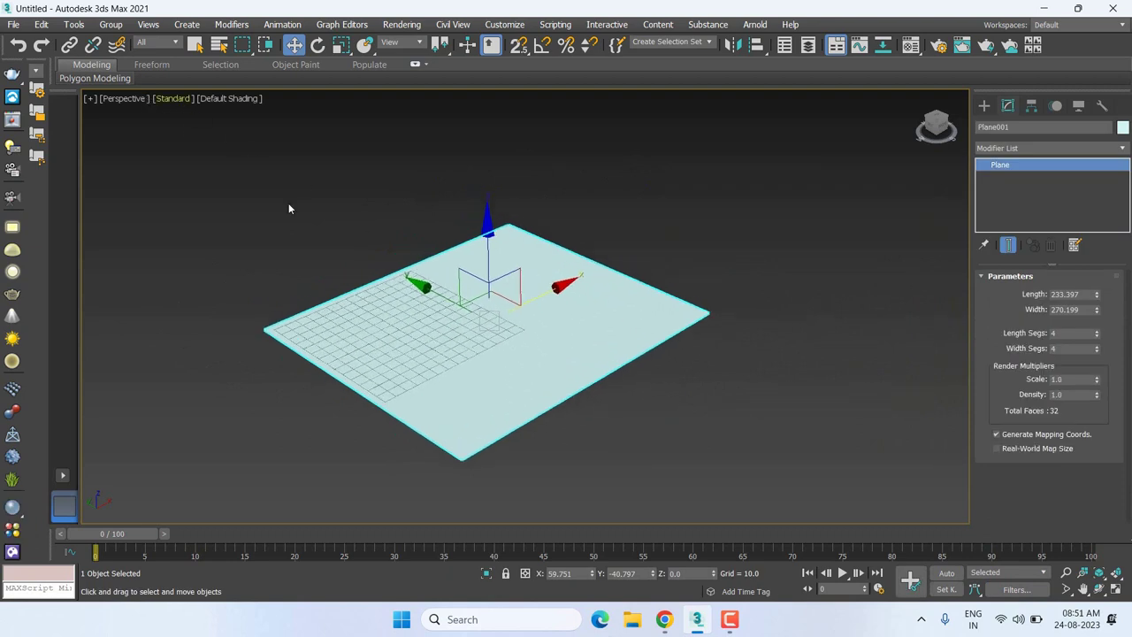
pyautogui.moveTo(407, 283); pyautogui.dragTo(450, 287, button='middle')
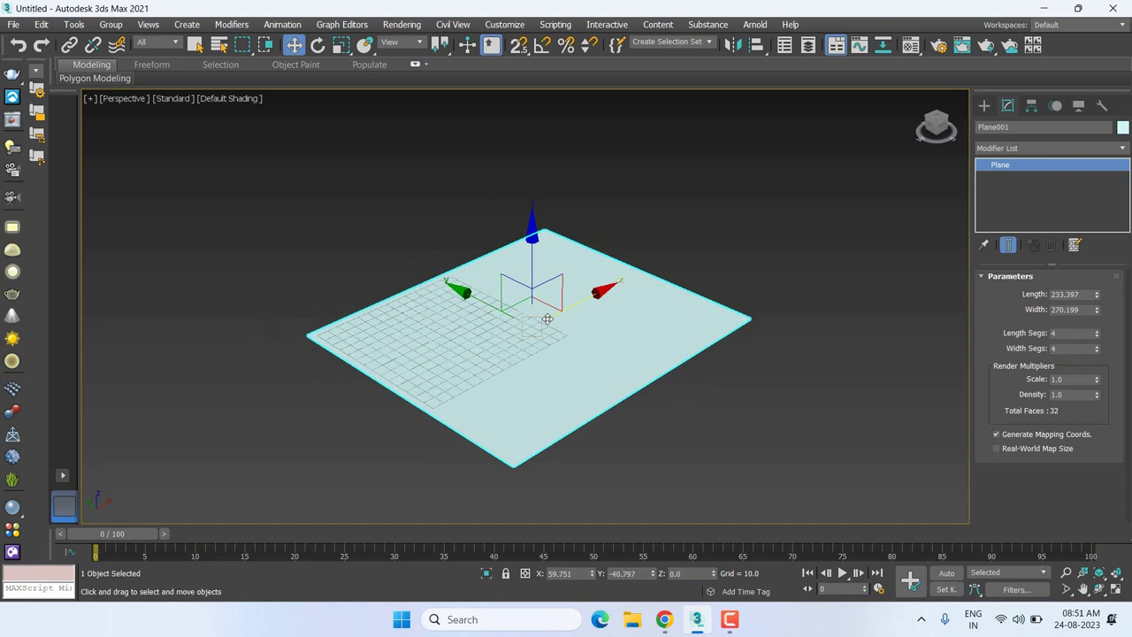
pyautogui.moveTo(580, 363); pyautogui.dragTo(599, 365, button='middle')
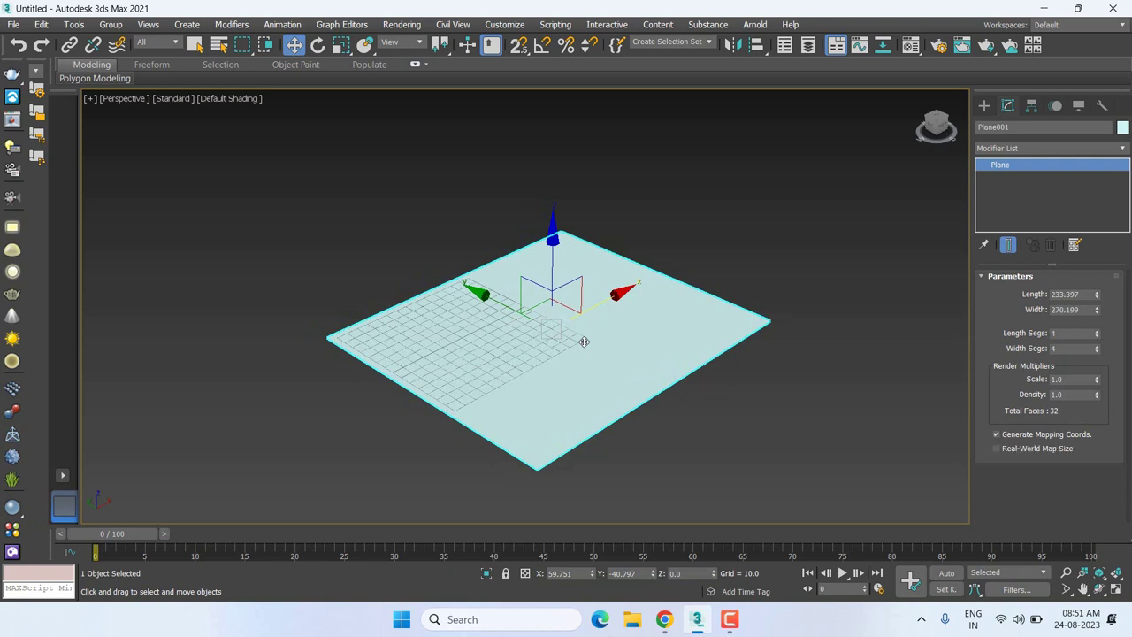
pyautogui.click(717, 262)
pyautogui.click(677, 349)
pyautogui.scroll(3, 575, 370)
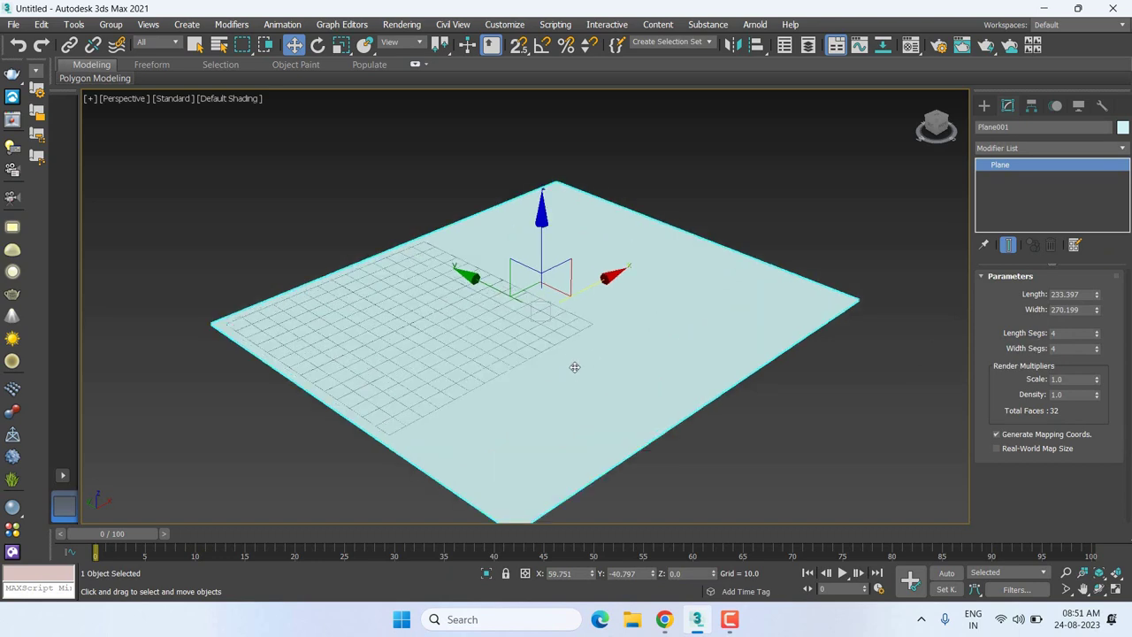
pyautogui.moveTo(571, 364); pyautogui.dragTo(559, 317, button='middle')
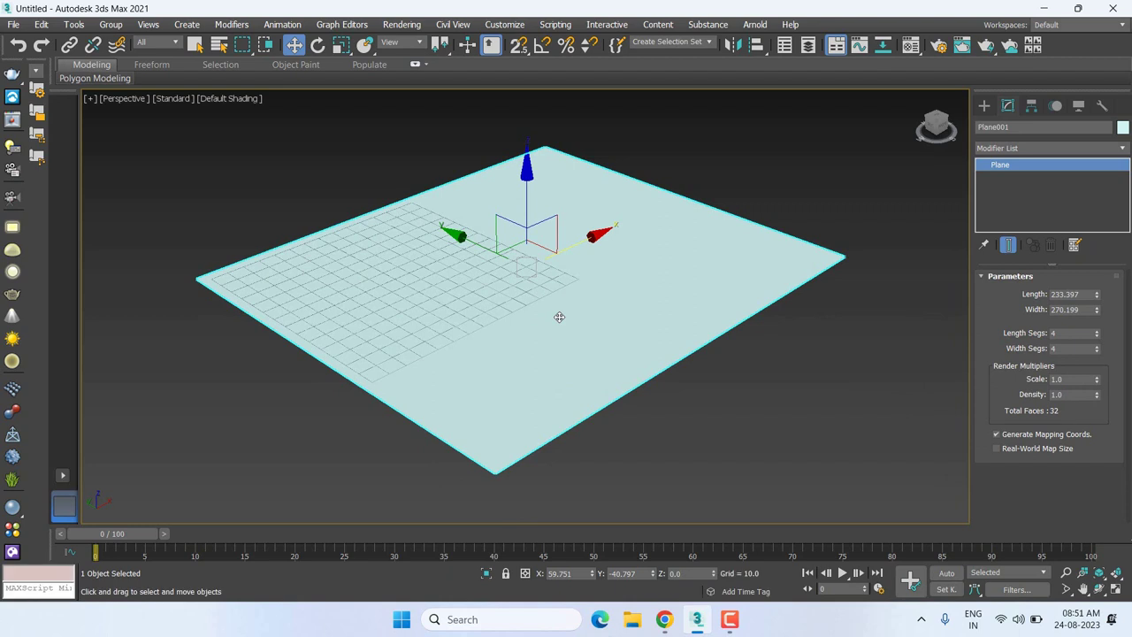
pyautogui.moveTo(559, 317); pyautogui.dragTo(574, 341, button='middle')
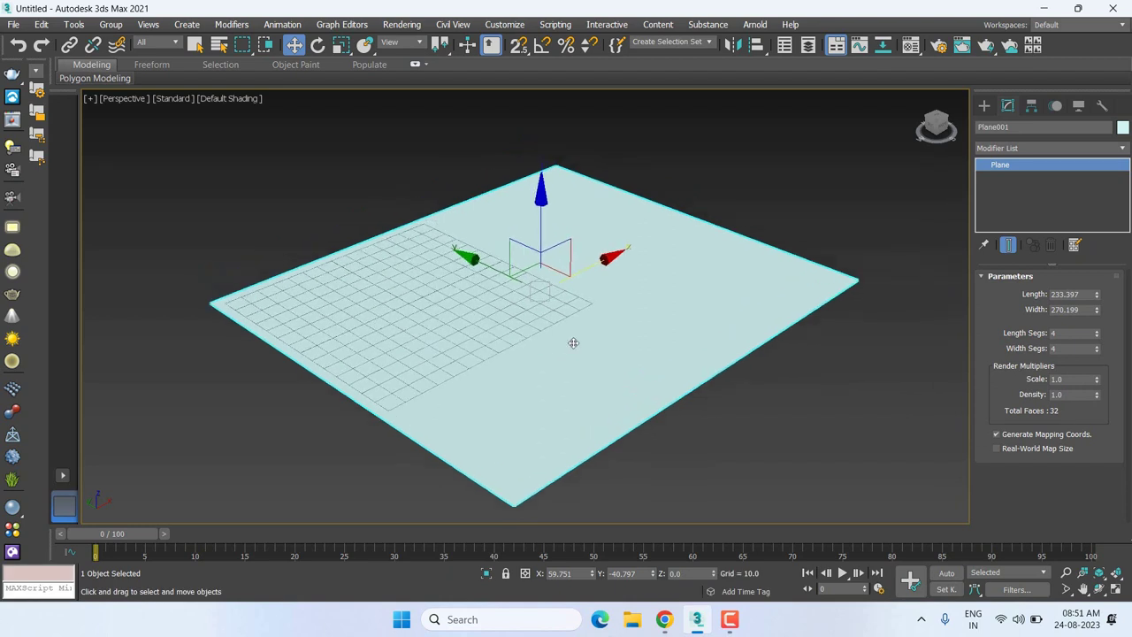
# Turn on Edged Faces and set the plane to 60 length by 73 width segments.
pyautogui.press('F4')
pyautogui.write('28')
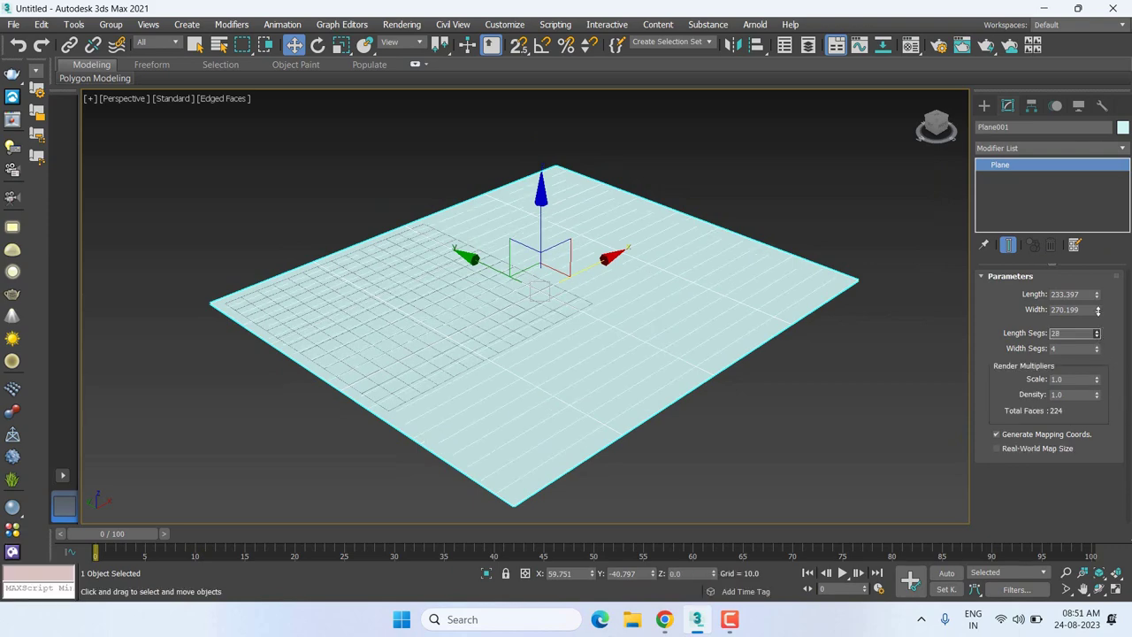
pyautogui.moveTo(1097, 332); pyautogui.dragTo(1097, 301)
pyautogui.click(1097, 345)
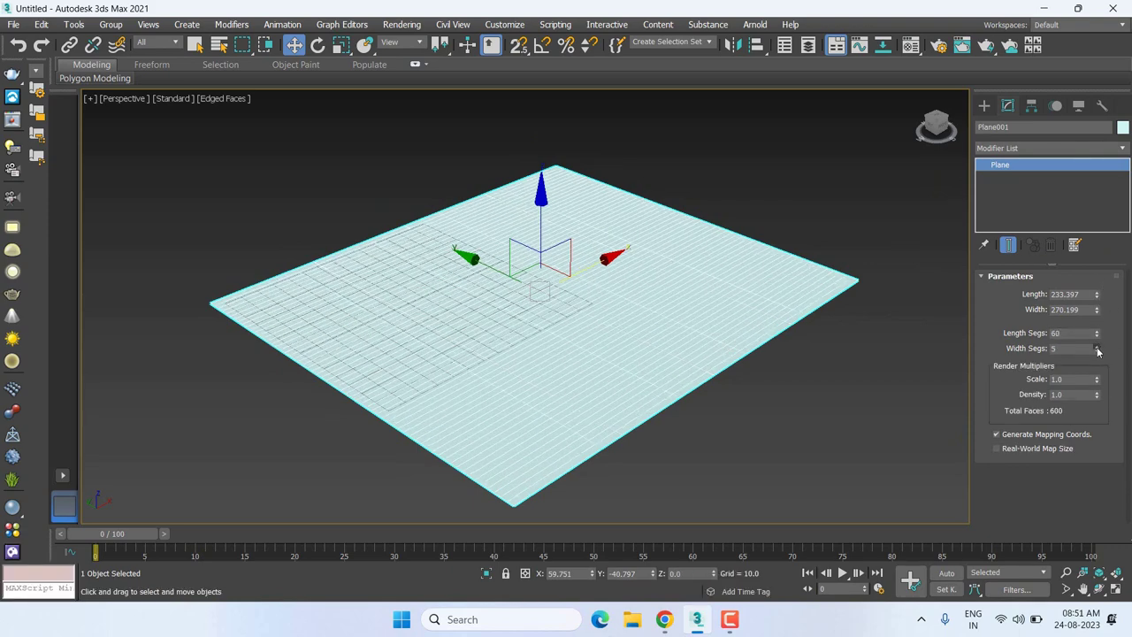
pyautogui.moveTo(1099, 351); pyautogui.dragTo(1099, 292)
pyautogui.moveTo(782, 398); pyautogui.dragTo(762, 410, button='middle')
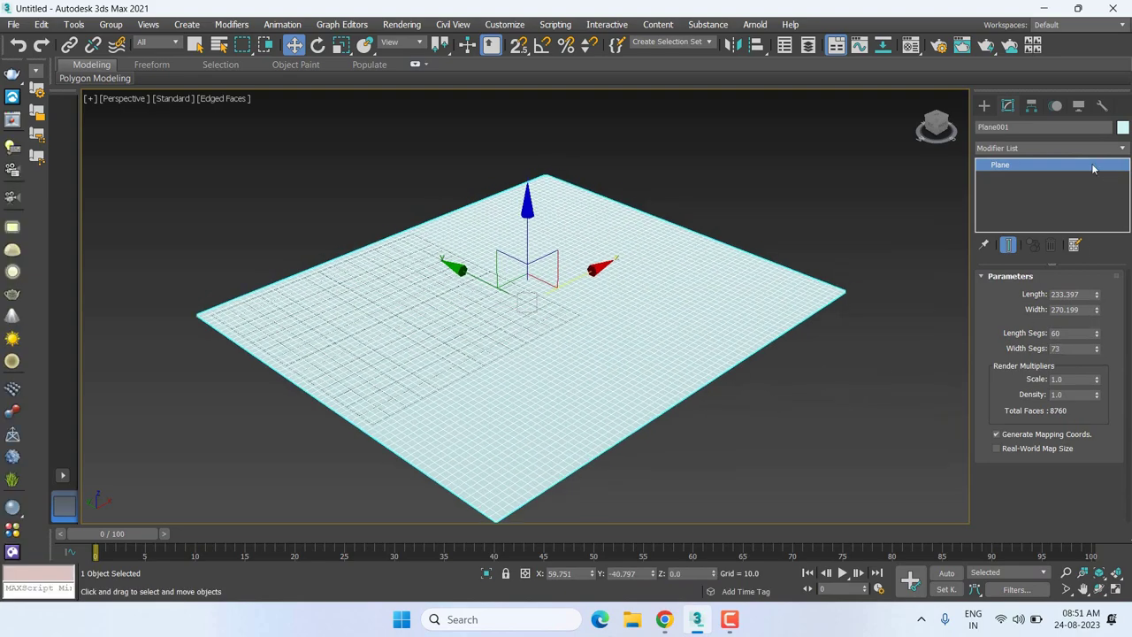
pyautogui.click(1031, 148)
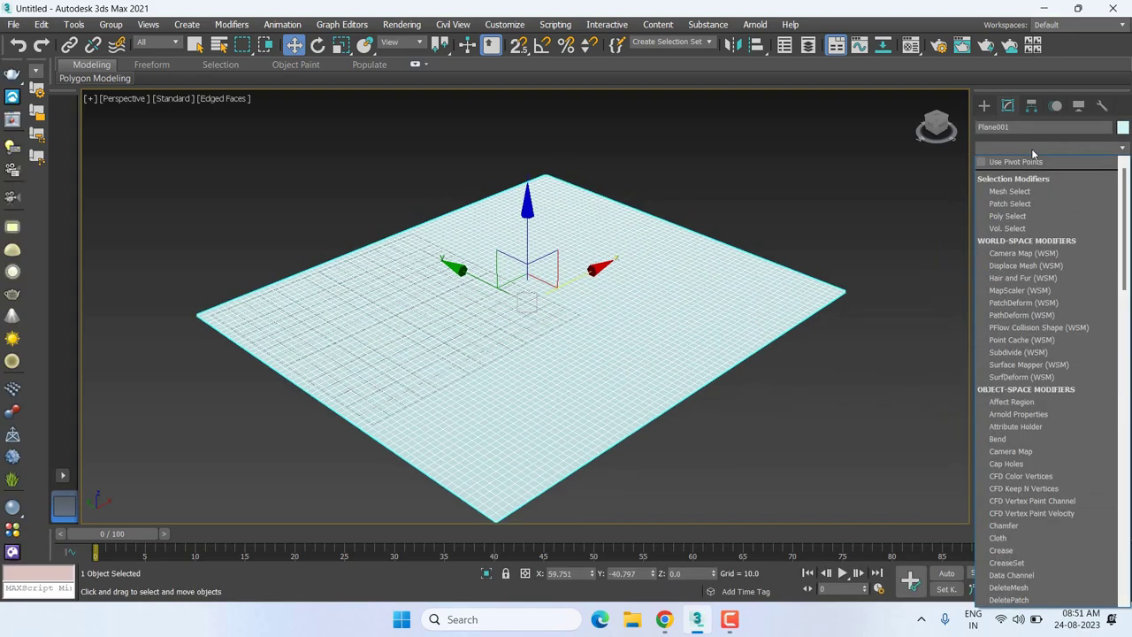
# Add a Noise modifier to Plane001 and set its seed to 367.
pyautogui.scroll(-2, 1033, 410)
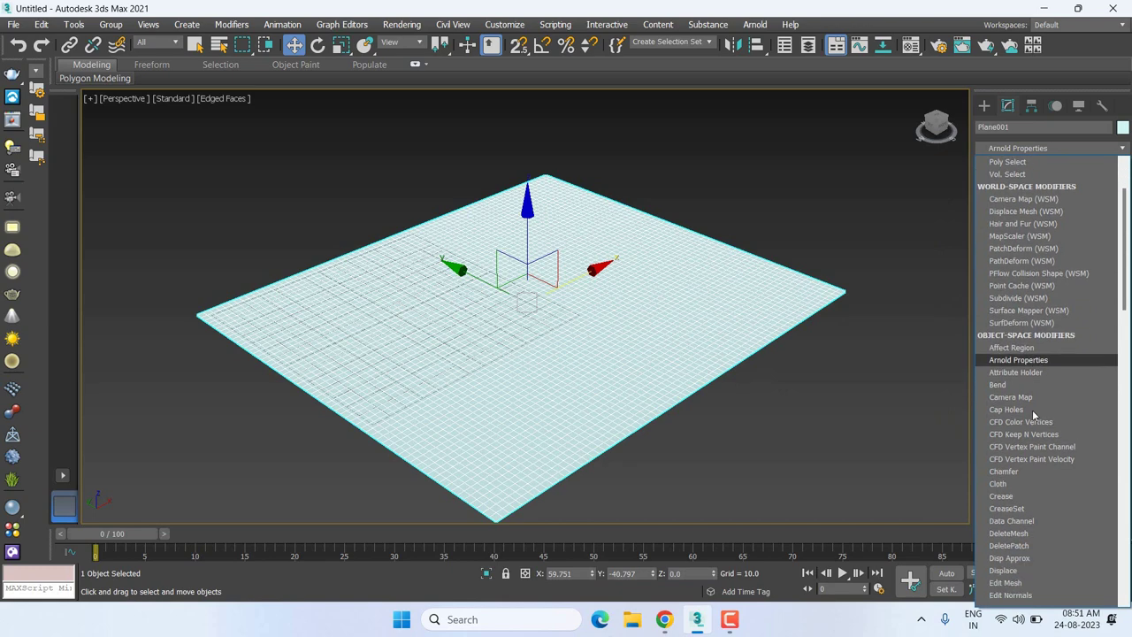
pyautogui.scroll(-3, 1032, 410)
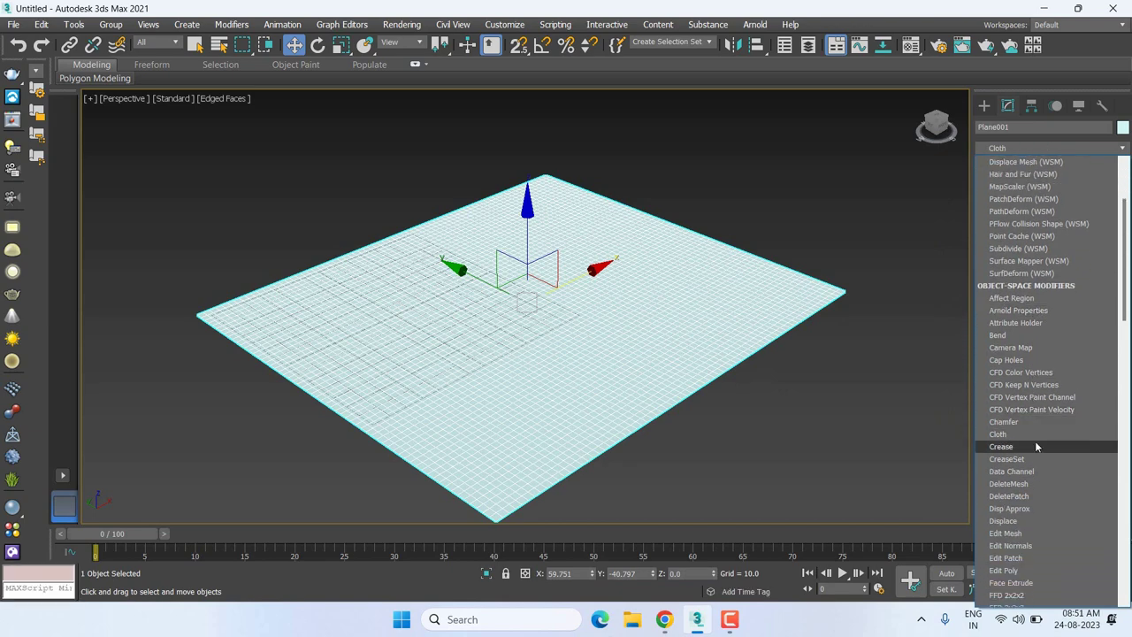
pyautogui.scroll(-15, 1035, 441)
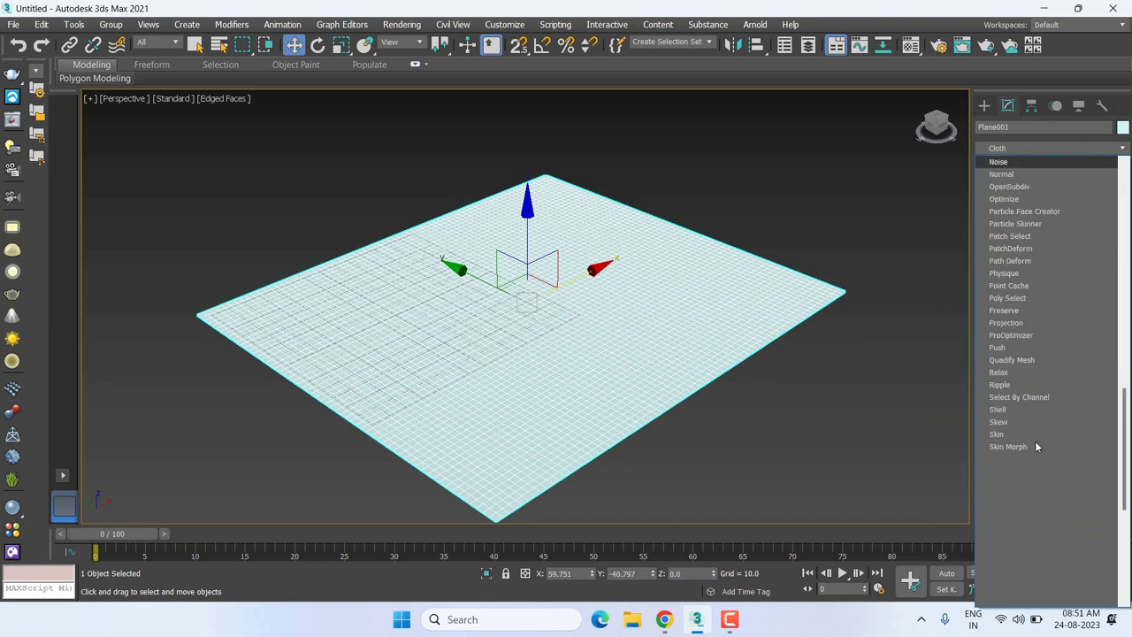
pyautogui.click(1008, 163)
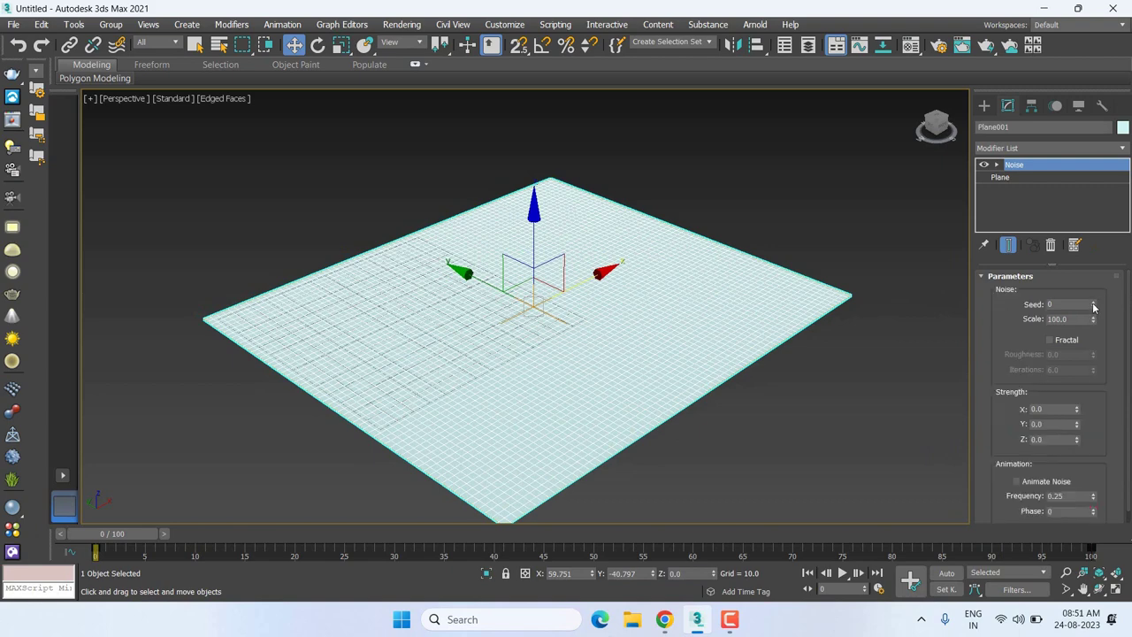
pyautogui.moveTo(1092, 256); pyautogui.dragTo(1096, 202)
# Set the Noise strength to X 56.11, Y 62.58 and Z 59.51.
pyautogui.moveTo(1078, 410); pyautogui.dragTo(952, 61)
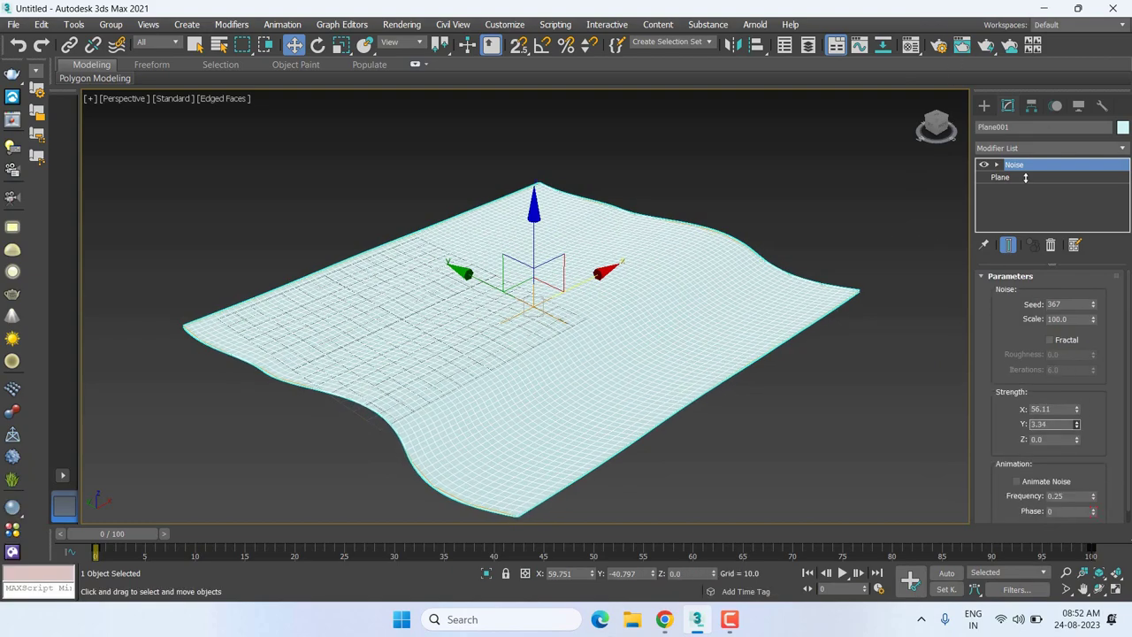
pyautogui.moveTo(1075, 431)
pyautogui.mouseDown()
pyautogui.moveTo(745, 434)
pyautogui.moveTo(737, 301)
pyautogui.mouseUp()
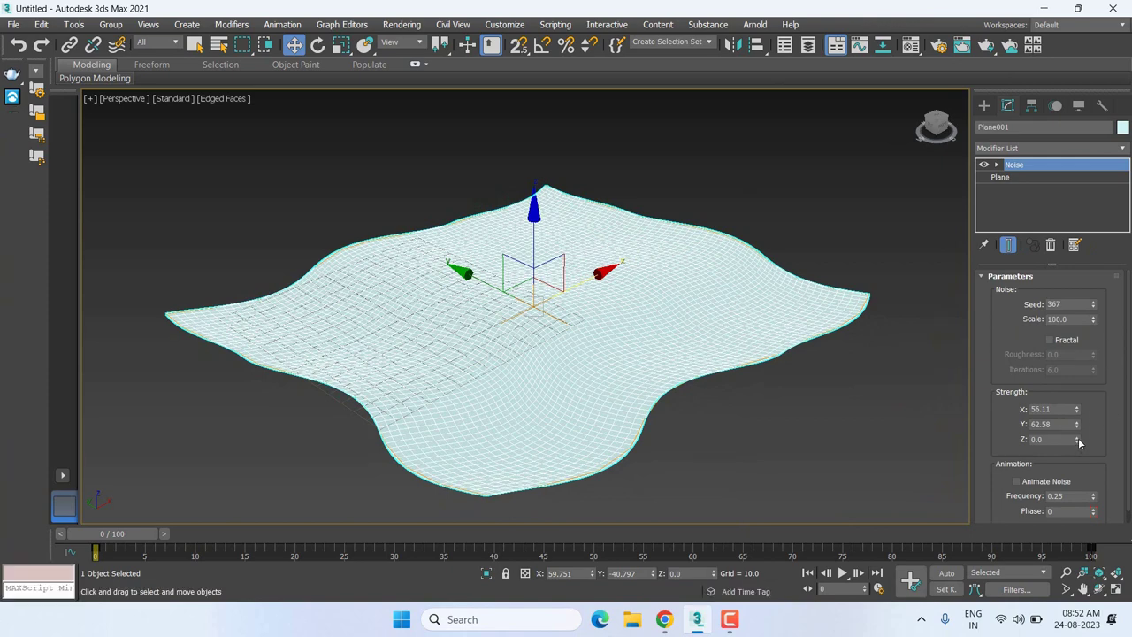
pyautogui.moveTo(1076, 440); pyautogui.dragTo(1077, 398)
pyautogui.moveTo(1077, 440); pyautogui.dragTo(788, 321)
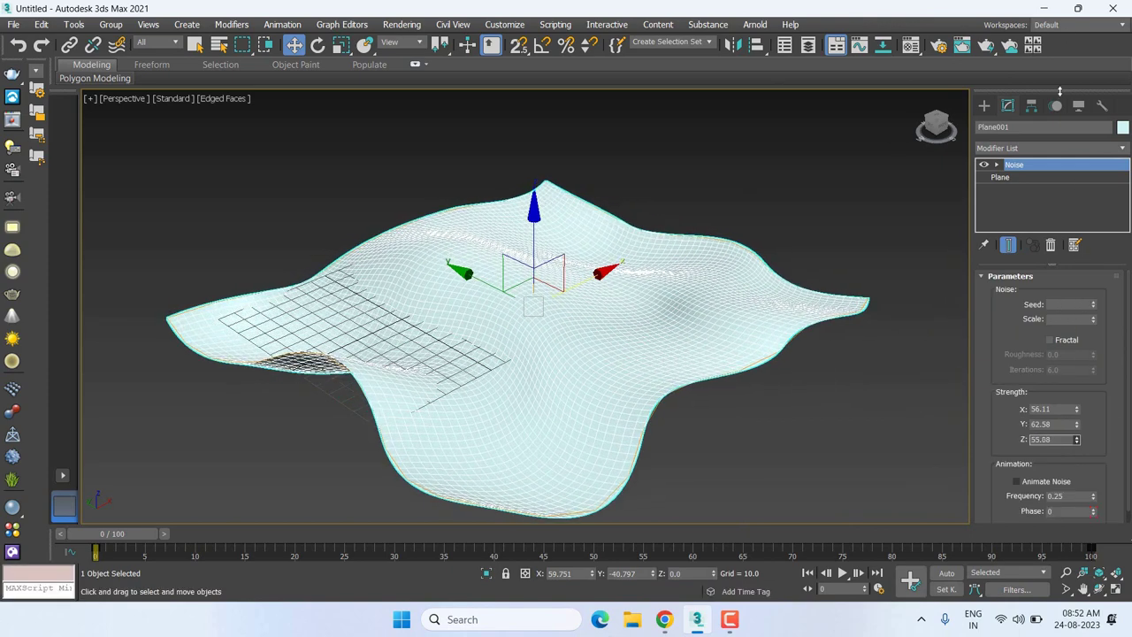
# Inspect the wavy plane from several angles, then delete the Noise modifier.
pyautogui.click(792, 237)
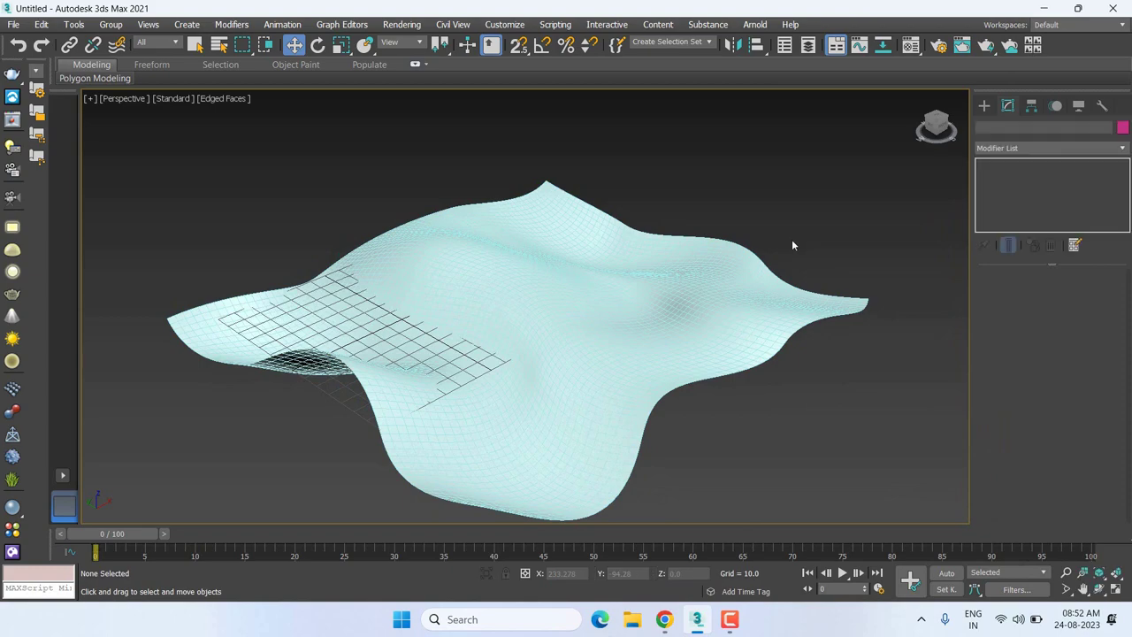
pyautogui.click(649, 262)
pyautogui.scroll(3, 620, 274)
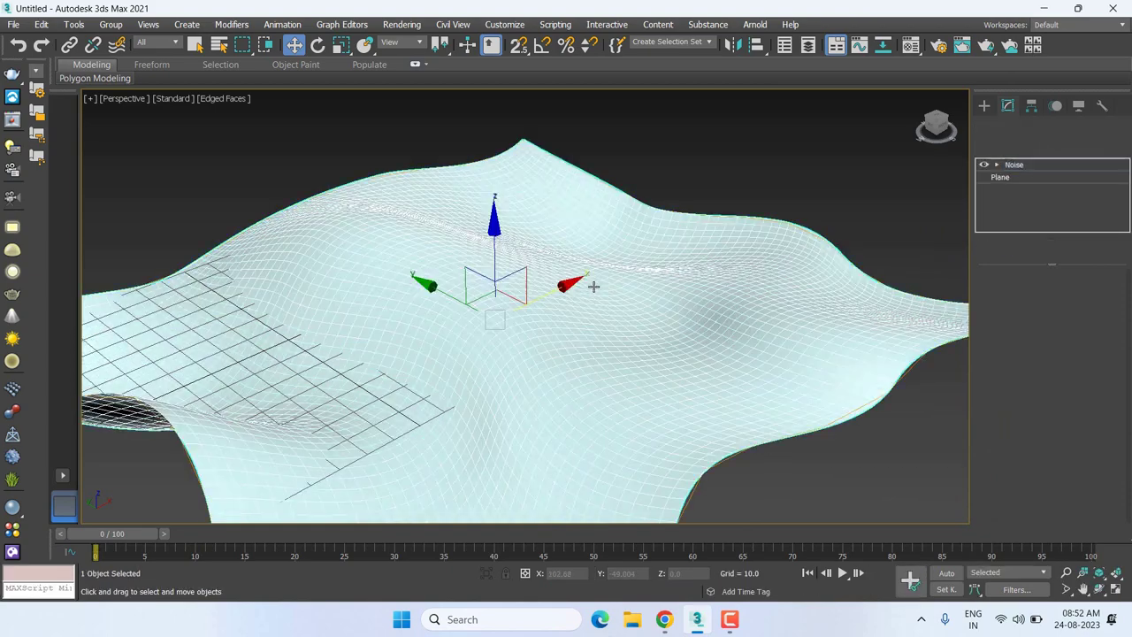
pyautogui.scroll(-3, 685, 269)
pyautogui.moveTo(706, 248); pyautogui.dragTo(763, 198, button='middle')
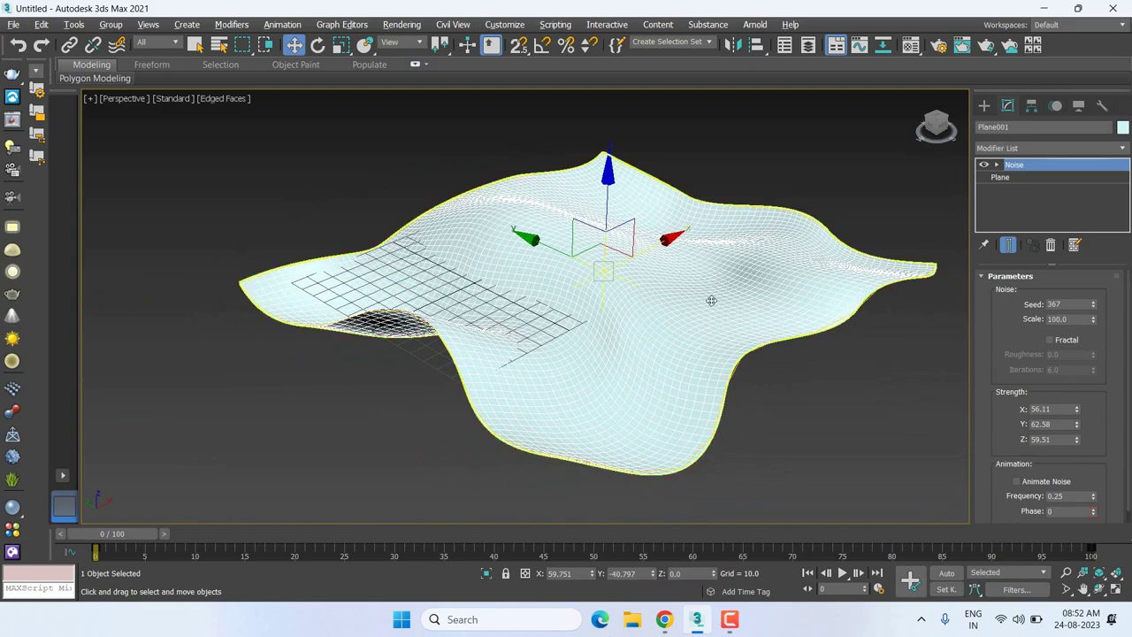
pyautogui.moveTo(710, 301)
pyautogui.keyDown('alt'); pyautogui.mouseDown(button='middle')
pyautogui.moveTo(662, 300)
pyautogui.moveTo(623, 265)
pyautogui.moveTo(628, 297)
pyautogui.moveTo(692, 293)
pyautogui.moveTo(628, 279)
pyautogui.mouseUp(button='middle'); pyautogui.keyUp('alt')
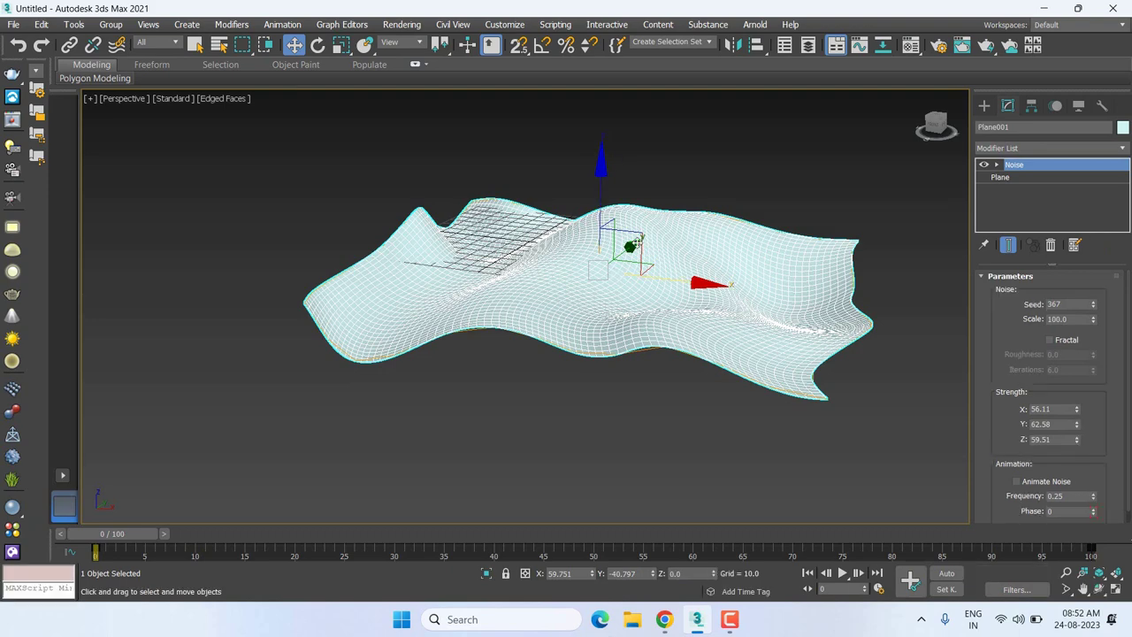
pyautogui.moveTo(636, 248); pyautogui.dragTo(594, 276, button='middle')
pyautogui.moveTo(747, 270); pyautogui.dragTo(731, 303, button='middle')
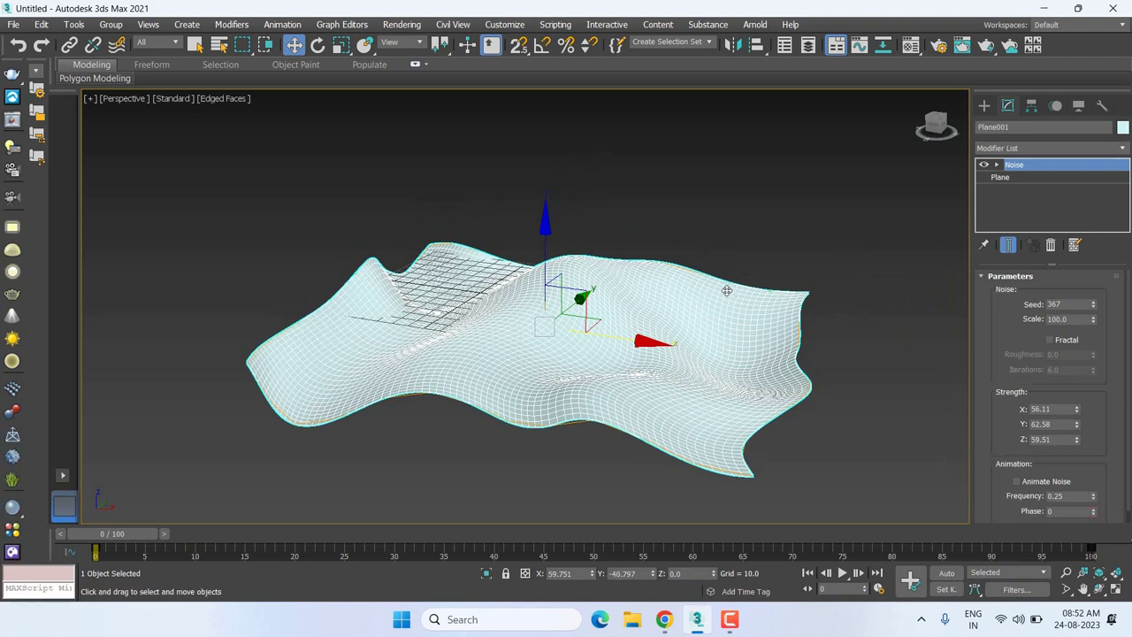
pyautogui.click(1051, 245)
# Add a Ripple modifier to Plane001, leaving amplitudes 0.0 and wave length 50.0.
pyautogui.click(1044, 147)
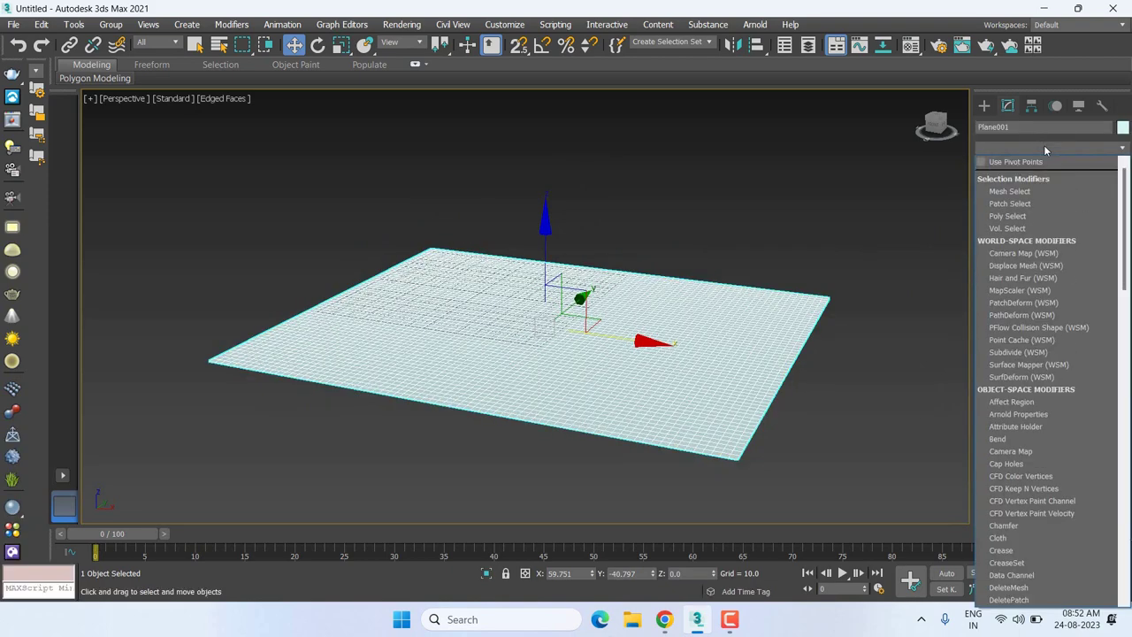
pyautogui.press('r')
pyautogui.press('r')
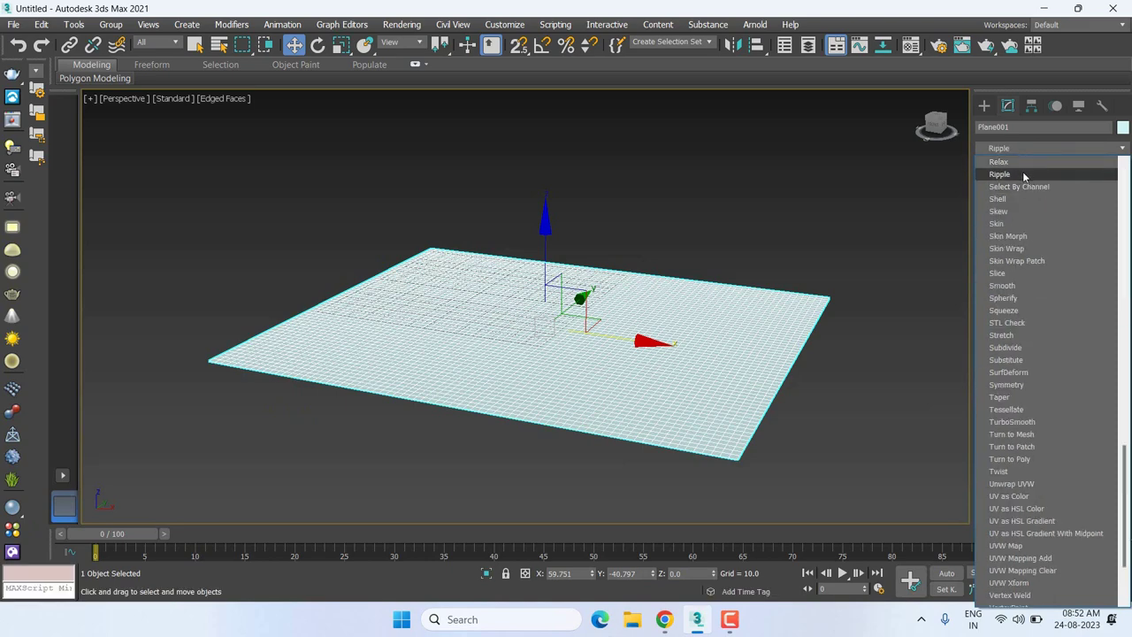
pyautogui.click(1023, 173)
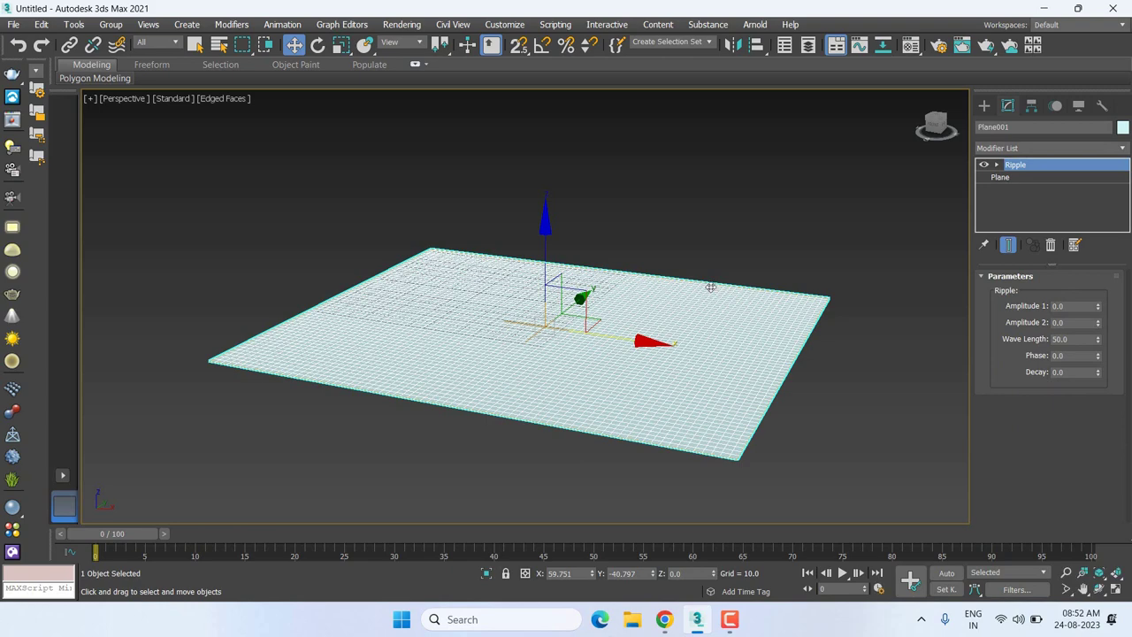
pyautogui.keyDown('alt'); pyautogui.moveTo(711, 287); pyautogui.dragTo(688, 302, button='middle'); pyautogui.keyUp('alt')
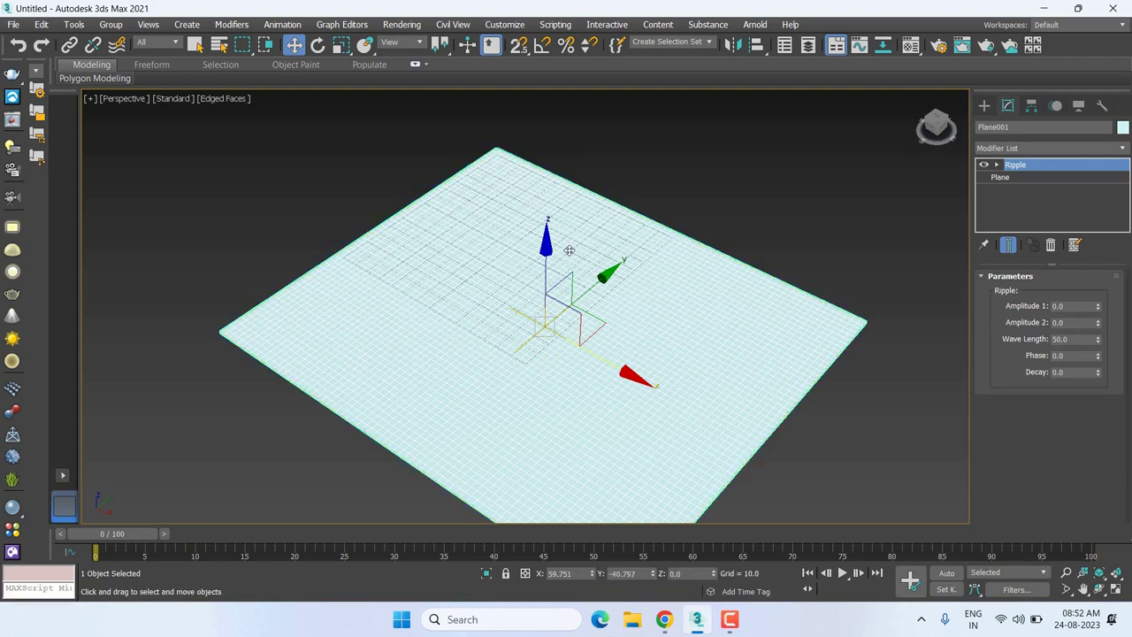
pyautogui.keyDown('alt'); pyautogui.moveTo(569, 250); pyautogui.dragTo(657, 244, button='middle'); pyautogui.keyUp('alt')
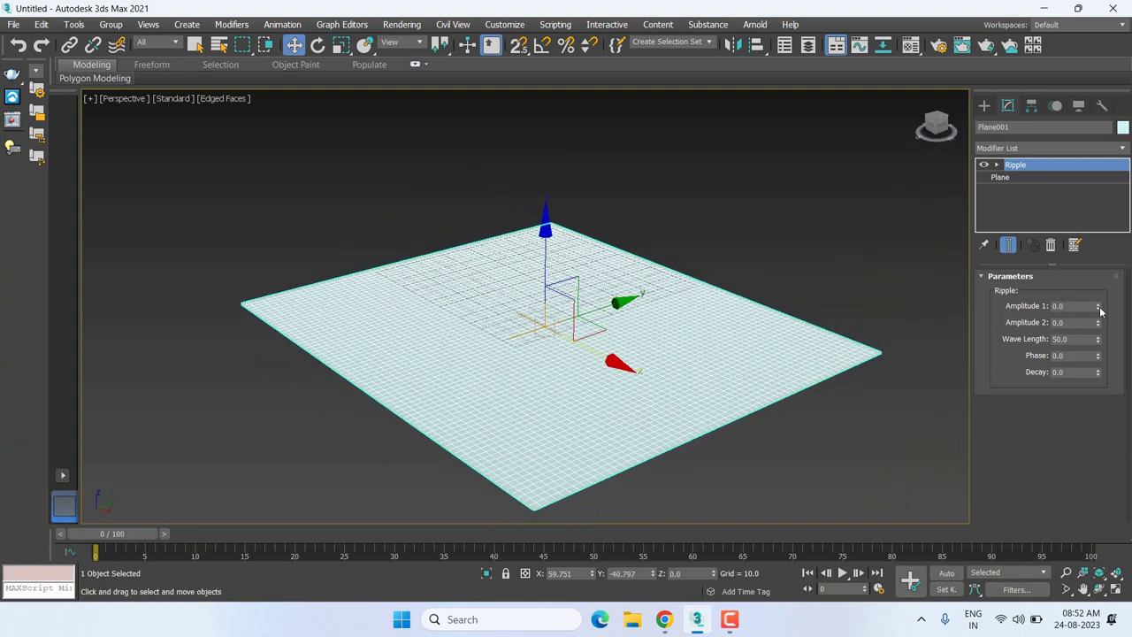
# Set the ripple Amplitude 1 to 10.24 and Amplitude 2 to 5.19.
pyautogui.moveTo(1098, 306); pyautogui.dragTo(1099, 256)
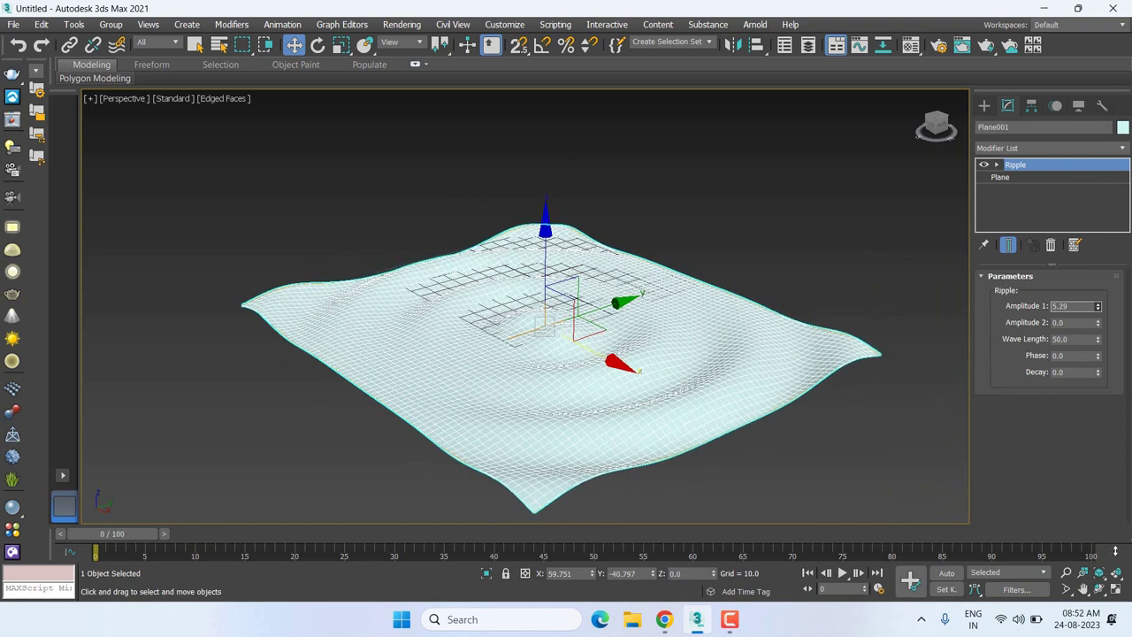
pyautogui.moveTo(1098, 306); pyautogui.dragTo(1117, 298)
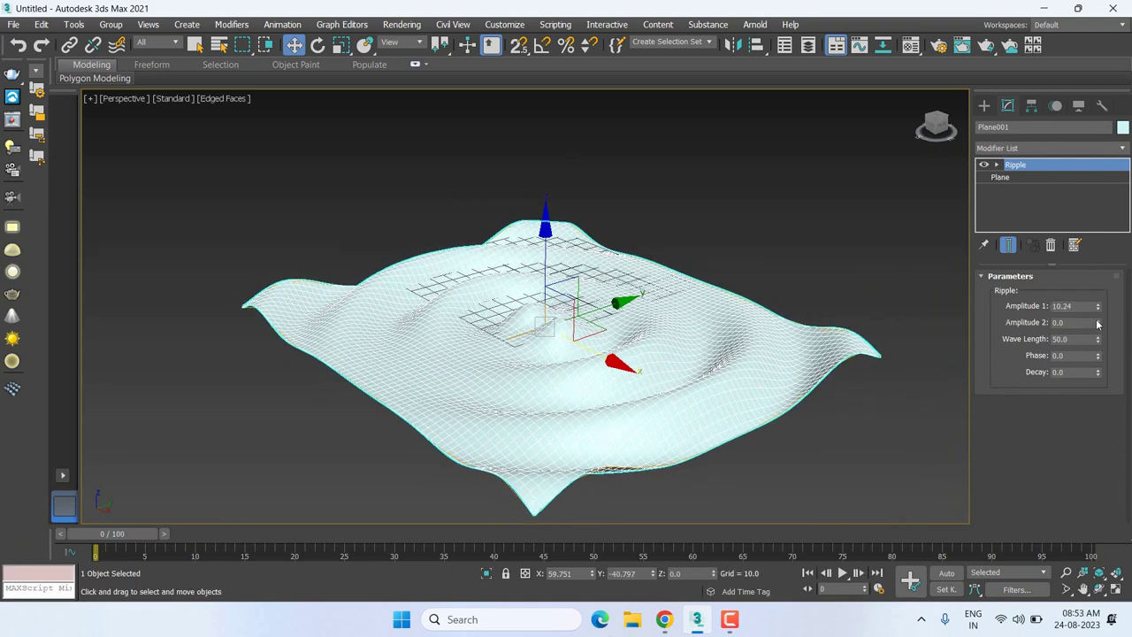
pyautogui.moveTo(1098, 322)
pyautogui.mouseDown()
pyautogui.moveTo(1094, 129)
pyautogui.moveTo(1097, 574)
pyautogui.mouseUp()
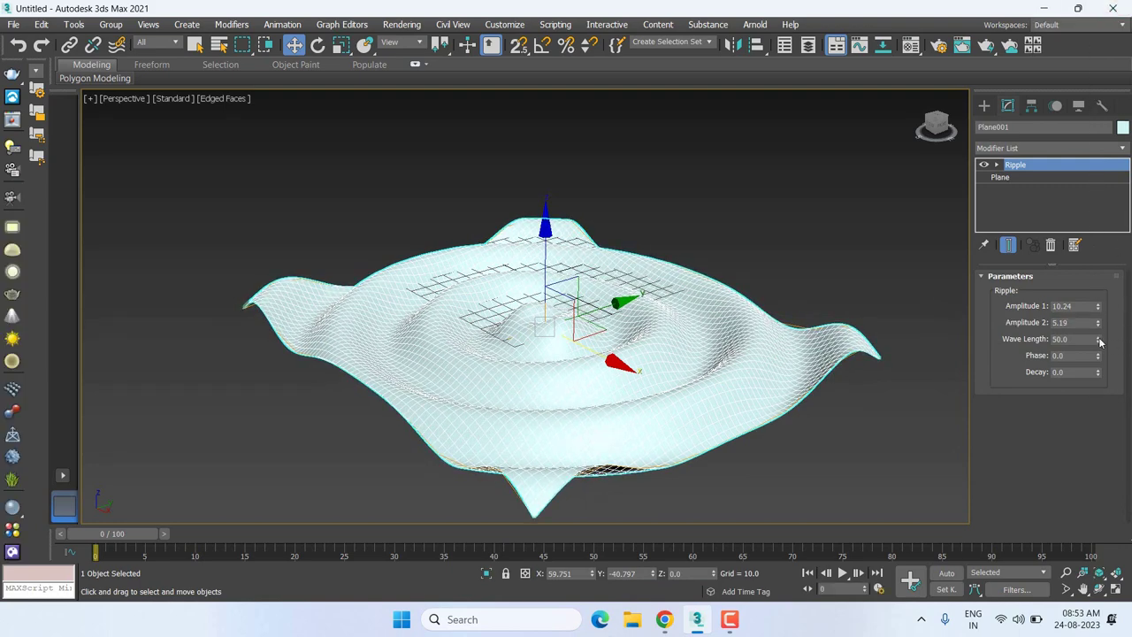
# Set the ripple Wave Length to 48.0 and Phase to 4.9.
pyautogui.moveTo(1099, 342); pyautogui.dragTo(1097, 277)
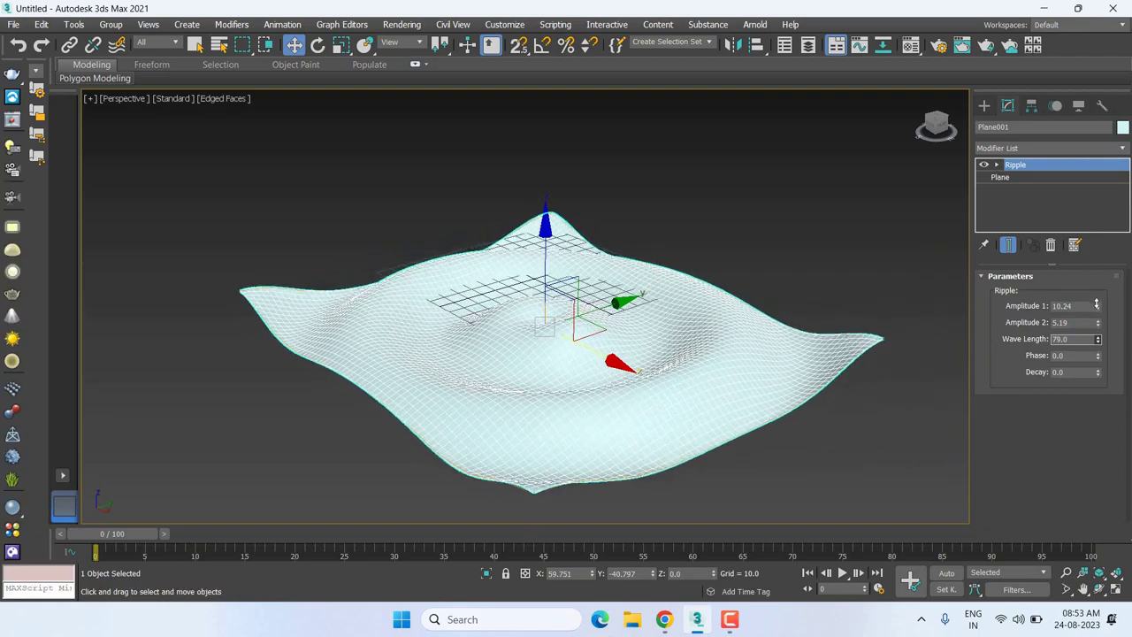
pyautogui.moveTo(1097, 277)
pyautogui.mouseDown()
pyautogui.moveTo(1122, 368)
pyautogui.moveTo(1126, 344)
pyautogui.mouseUp()
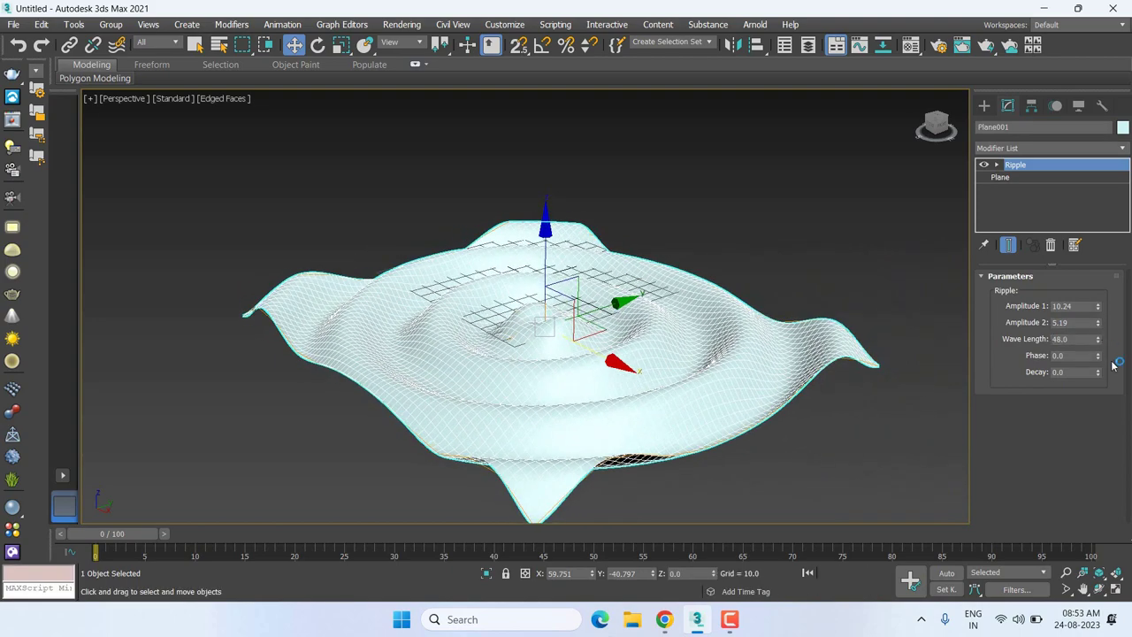
pyautogui.moveTo(1101, 357); pyautogui.dragTo(1103, 331)
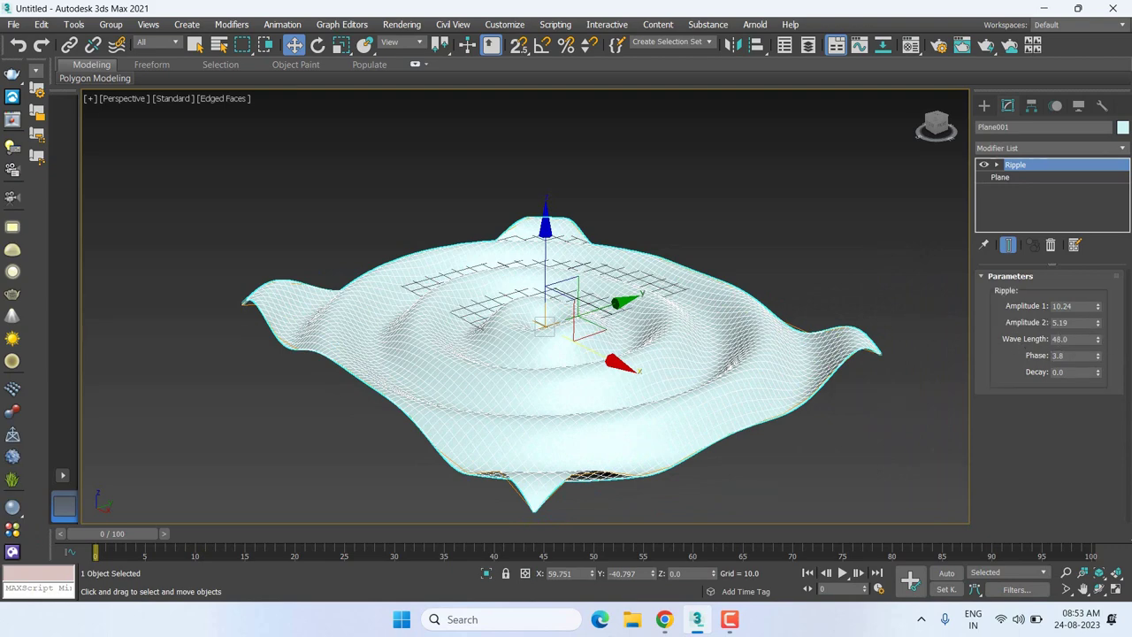
pyautogui.moveTo(1103, 355)
pyautogui.mouseDown()
pyautogui.moveTo(1106, 331)
pyautogui.moveTo(1119, 370)
pyautogui.moveTo(1101, 355)
pyautogui.moveTo(1115, 337)
pyautogui.moveTo(1124, 366)
pyautogui.mouseUp()
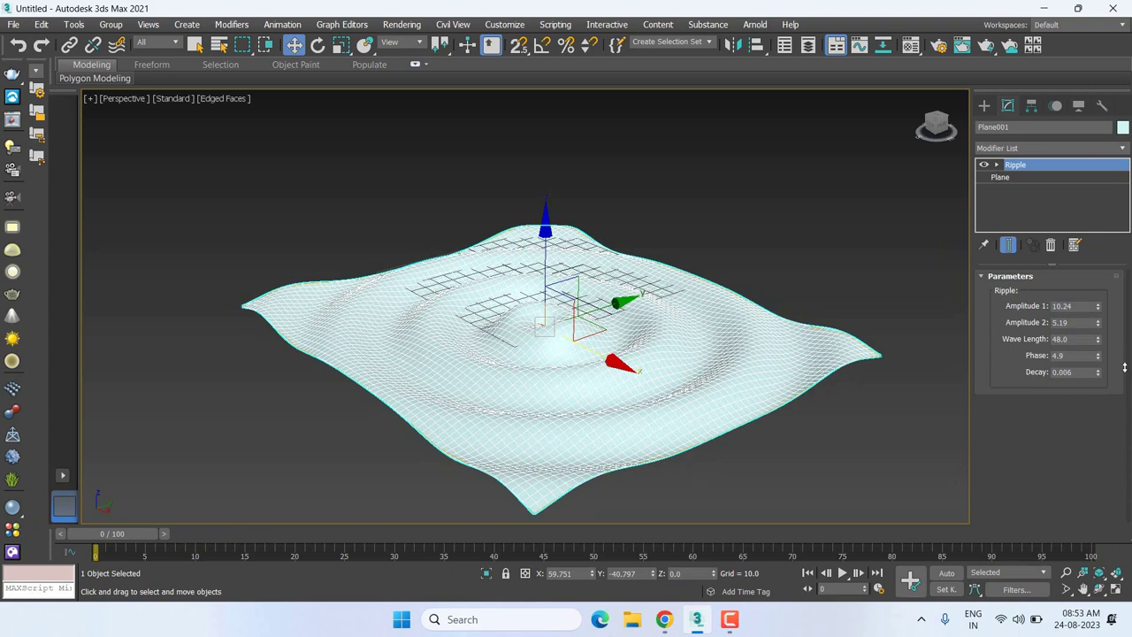
pyautogui.scroll(-2, 807, 356)
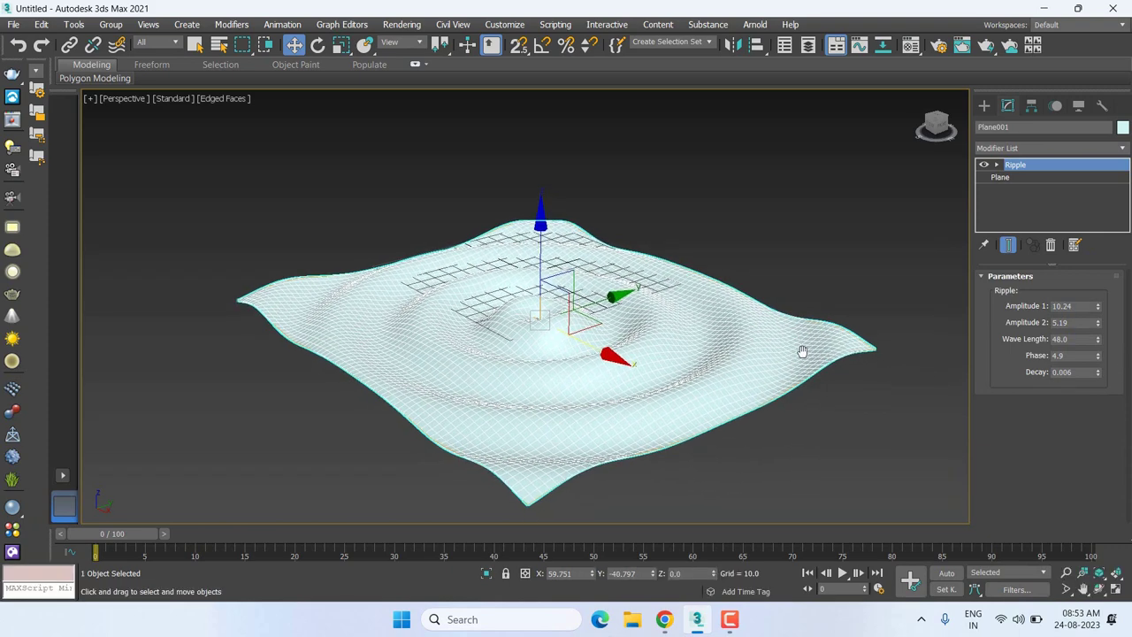
pyautogui.scroll(-2, 802, 351)
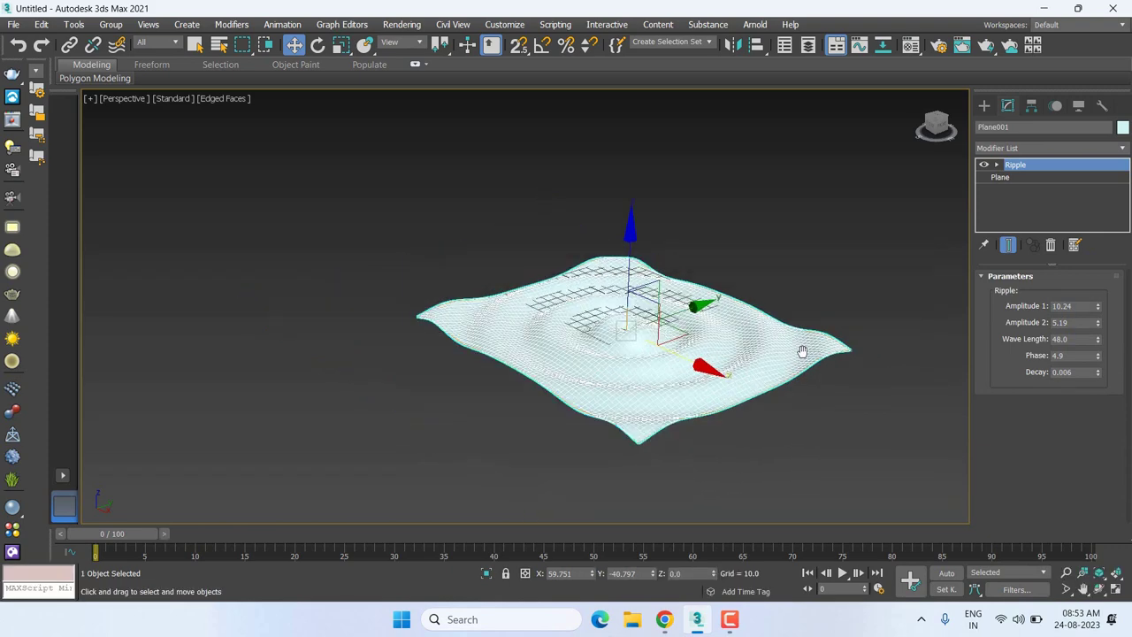
# Remove the Ripple modifier from Plane001 and create a teapot centred on the flat plane.
pyautogui.click(1051, 246)
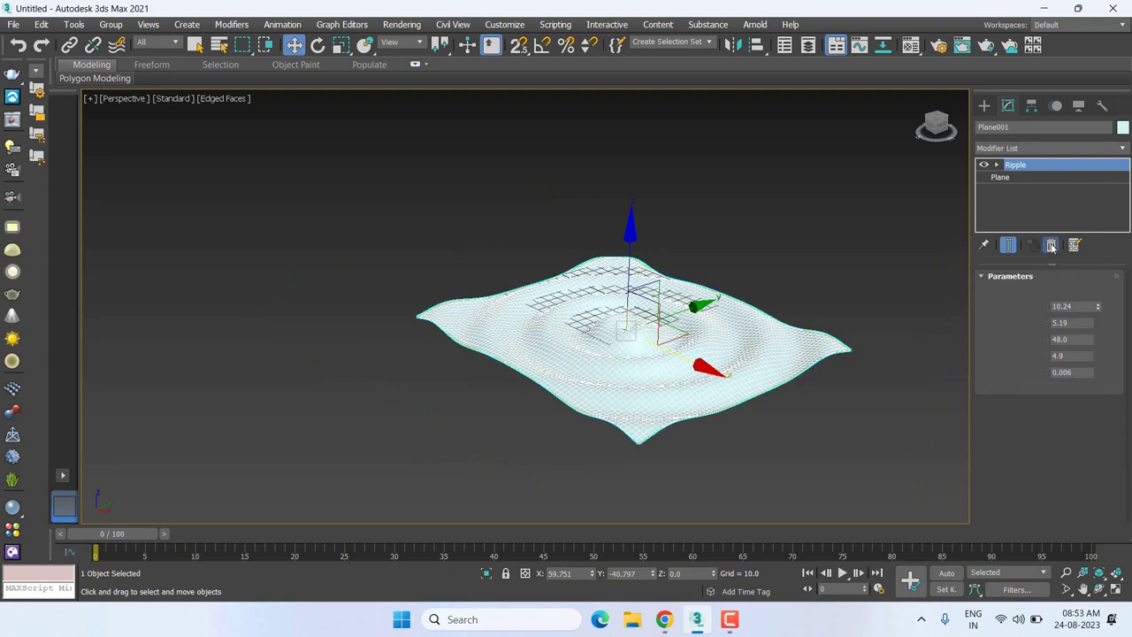
pyautogui.moveTo(648, 299)
pyautogui.mouseDown(button='middle')
pyautogui.moveTo(608, 289)
pyautogui.moveTo(507, 305)
pyautogui.mouseUp(button='middle')
pyautogui.click(985, 106)
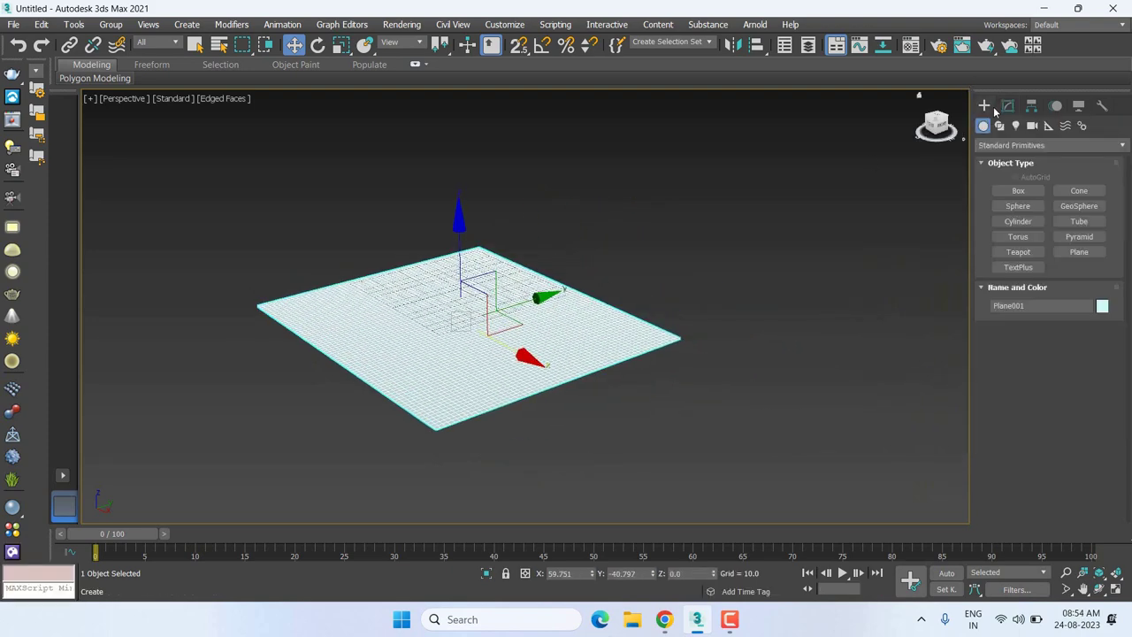
pyautogui.click(1035, 254)
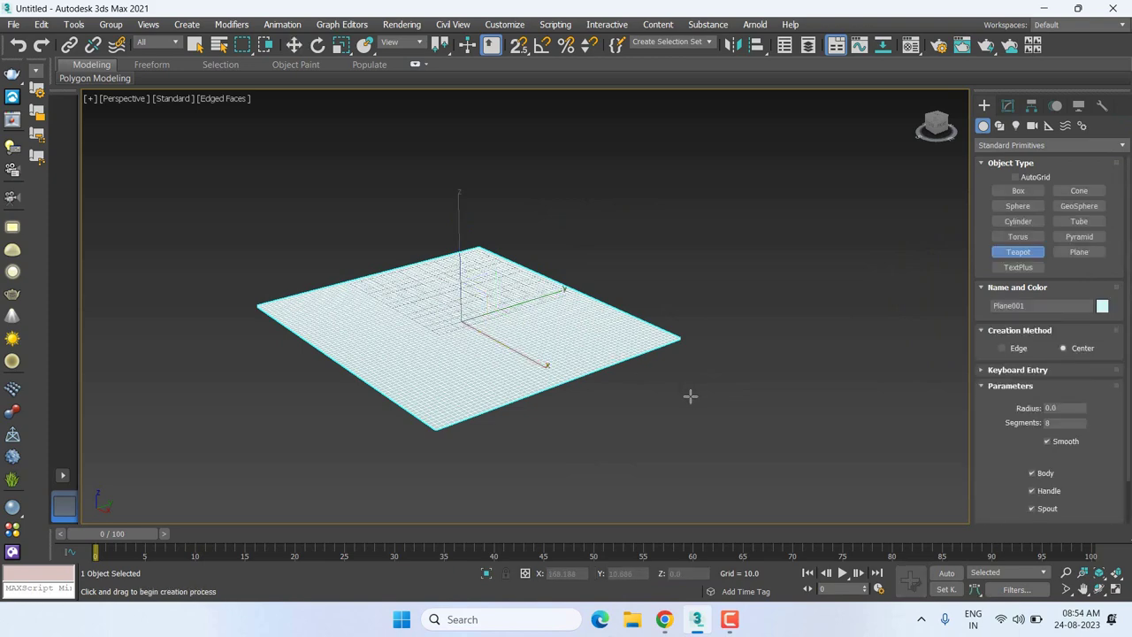
pyautogui.moveTo(690, 395); pyautogui.dragTo(675, 372, button='middle')
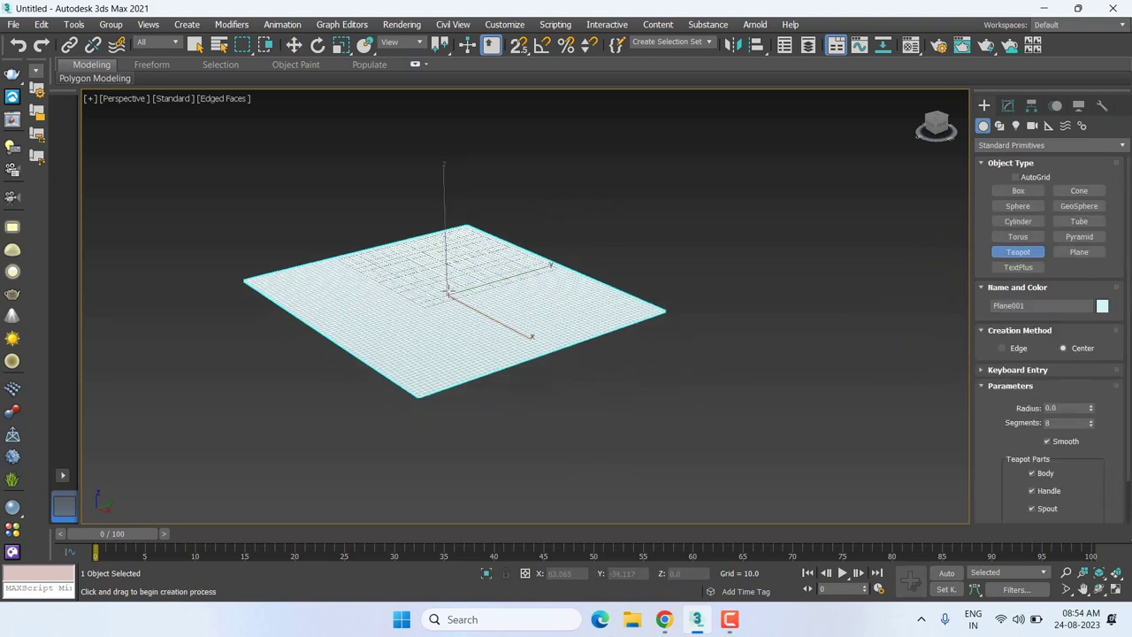
pyautogui.moveTo(450, 292); pyautogui.dragTo(503, 318)
pyautogui.press('w')
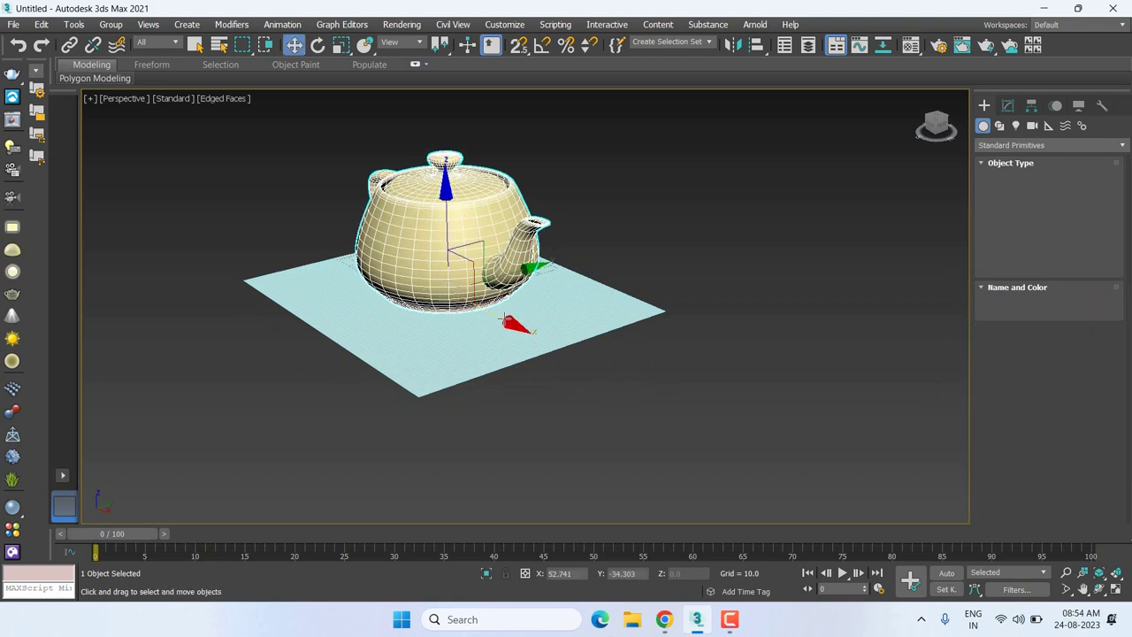
# Frame Teapot001 in a lower, frontal view and bring up its Modifier List.
pyautogui.scroll(3, 368, 119)
pyautogui.click(735, 312)
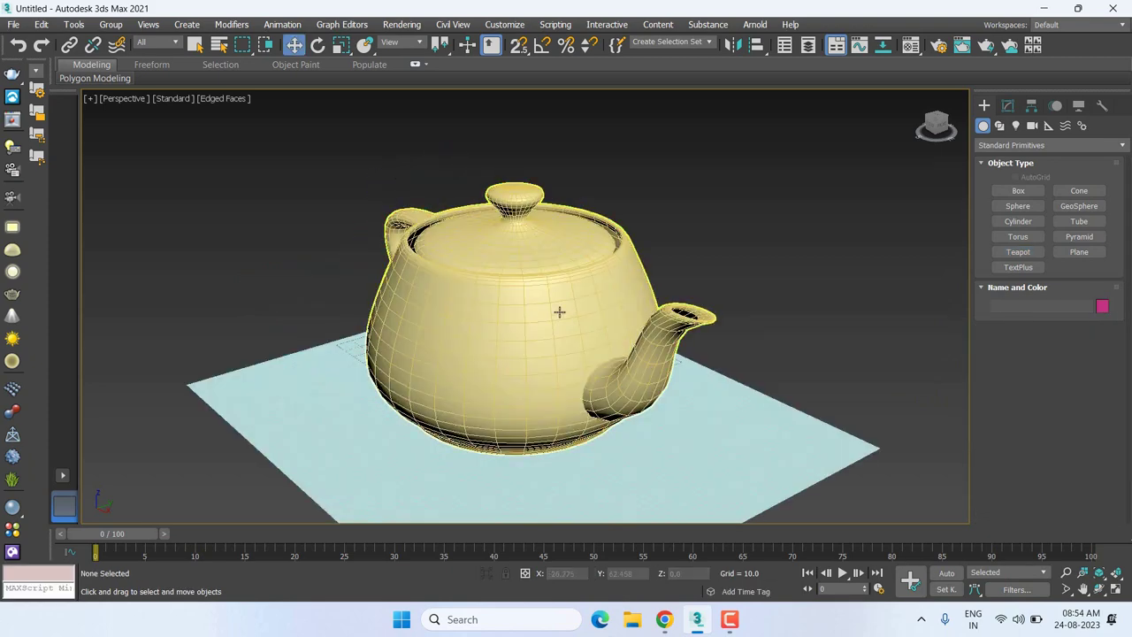
pyautogui.click(559, 311)
pyautogui.moveTo(595, 338)
pyautogui.mouseDown(button='middle')
pyautogui.moveTo(581, 276)
pyautogui.moveTo(616, 314)
pyautogui.mouseUp(button='middle')
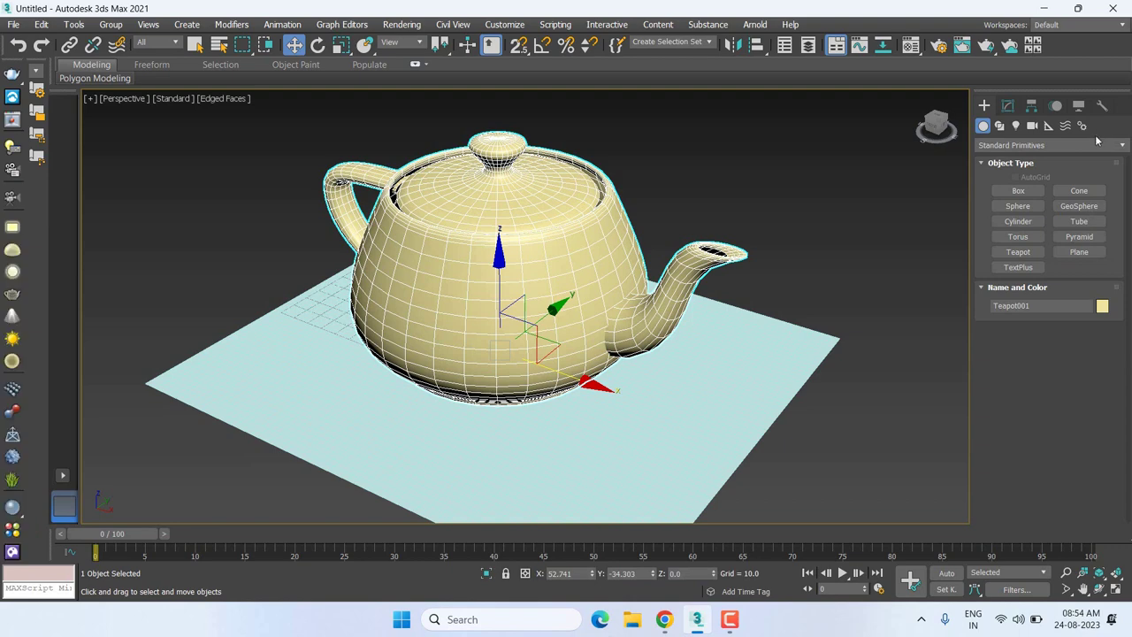
pyautogui.keyDown('alt'); pyautogui.moveTo(815, 213); pyautogui.dragTo(612, 184, button='middle'); pyautogui.keyUp('alt')
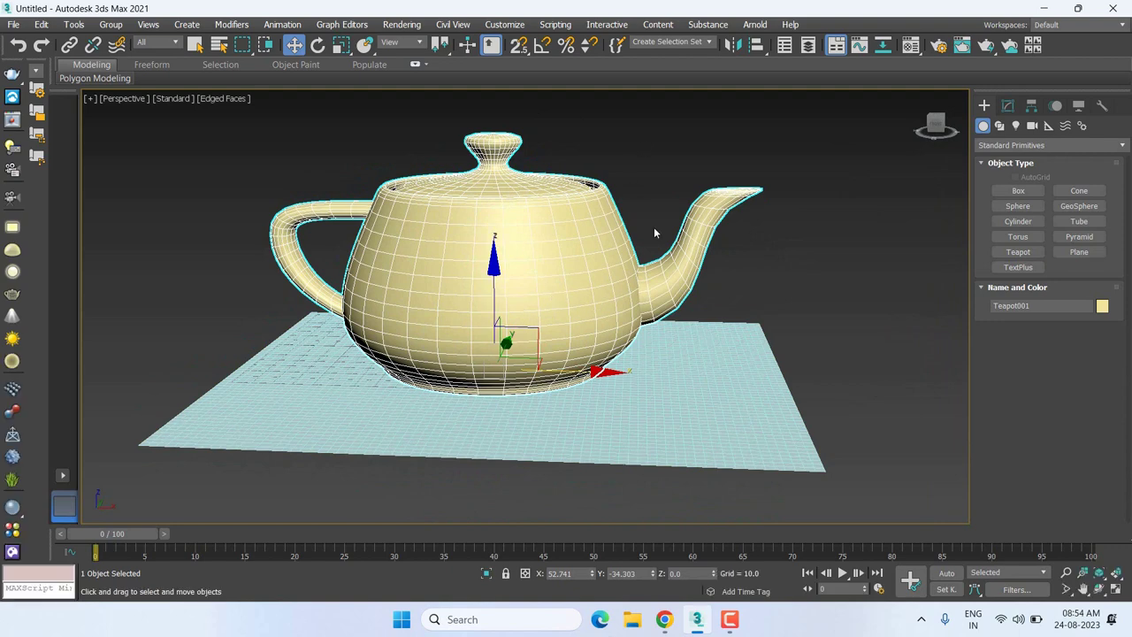
pyautogui.click(1008, 106)
pyautogui.click(1015, 149)
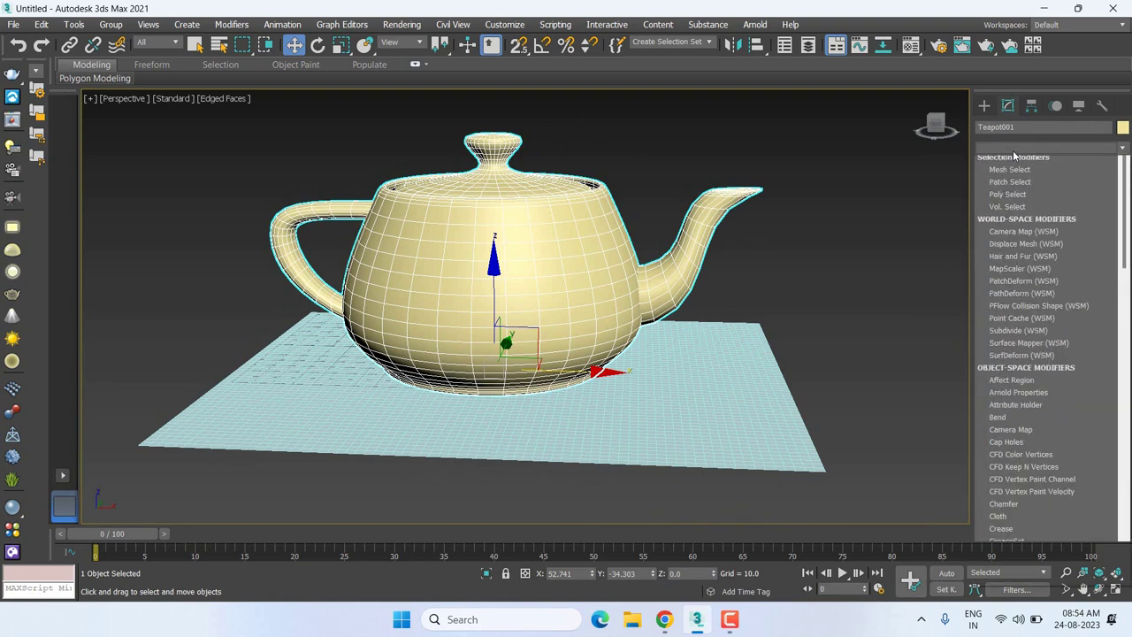
pyautogui.scroll(-10, 1015, 157)
pyautogui.scroll(-5, 1014, 156)
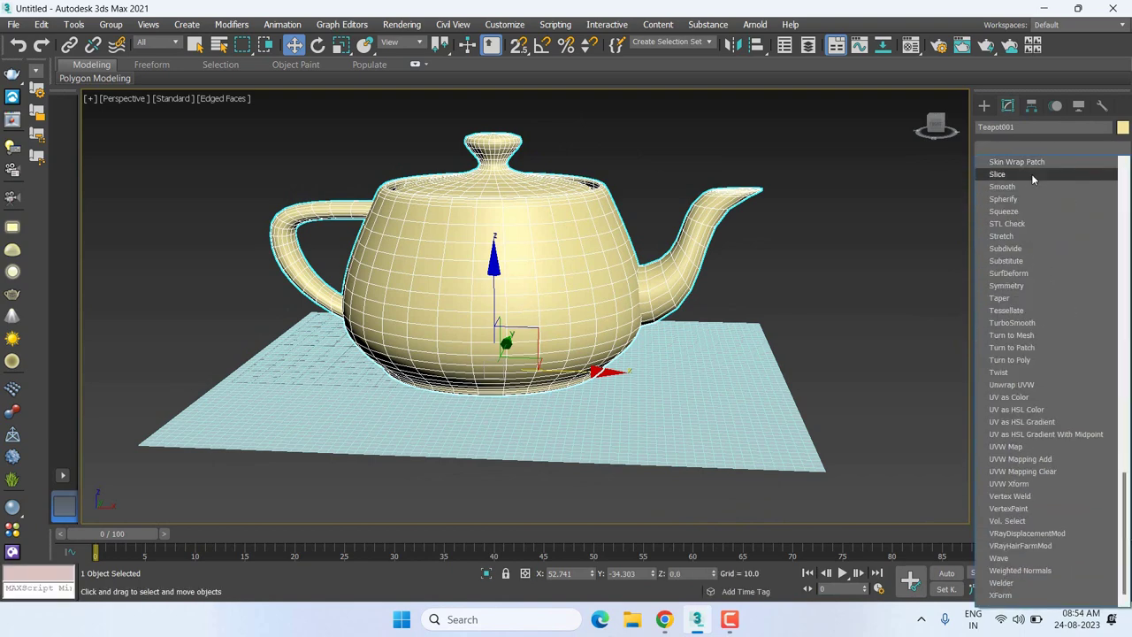
# Add a Slice modifier to Teapot001 and select its Slice Plane sub-object.
pyautogui.click(1031, 174)
pyautogui.moveTo(857, 241)
pyautogui.mouseDown(button='middle')
pyautogui.moveTo(858, 270)
pyautogui.moveTo(807, 283)
pyautogui.moveTo(818, 276)
pyautogui.mouseUp(button='middle')
pyautogui.scroll(-1, 858, 270)
pyautogui.scroll(-3, 807, 283)
pyautogui.click(998, 166)
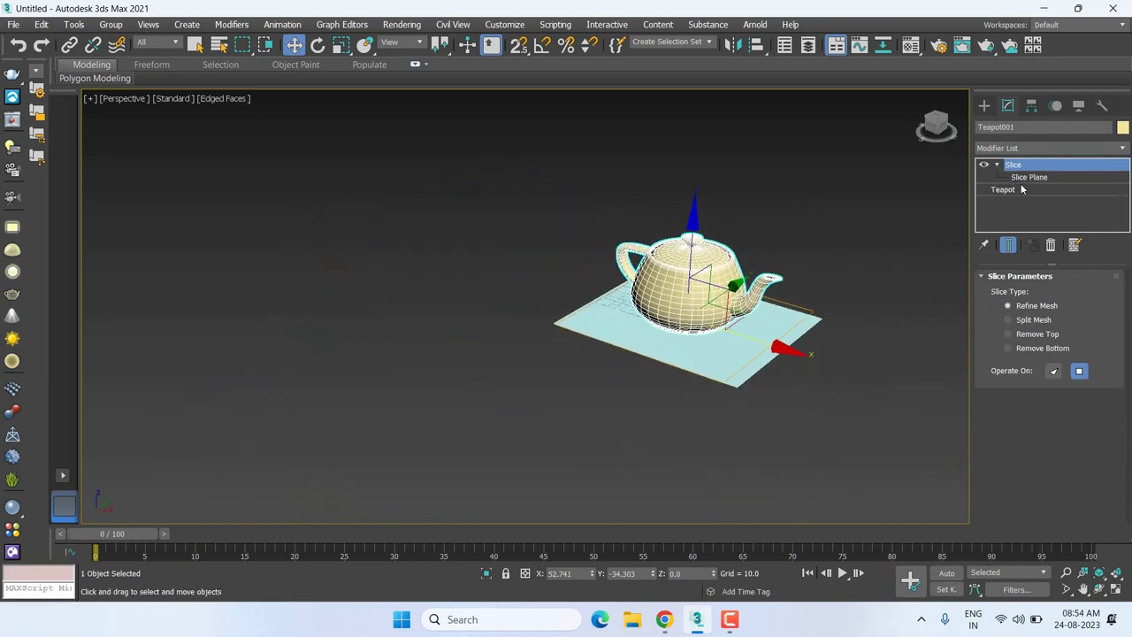
pyautogui.click(1029, 177)
# Raise the slice plane up to Z 44.02.
pyautogui.scroll(2, 746, 288)
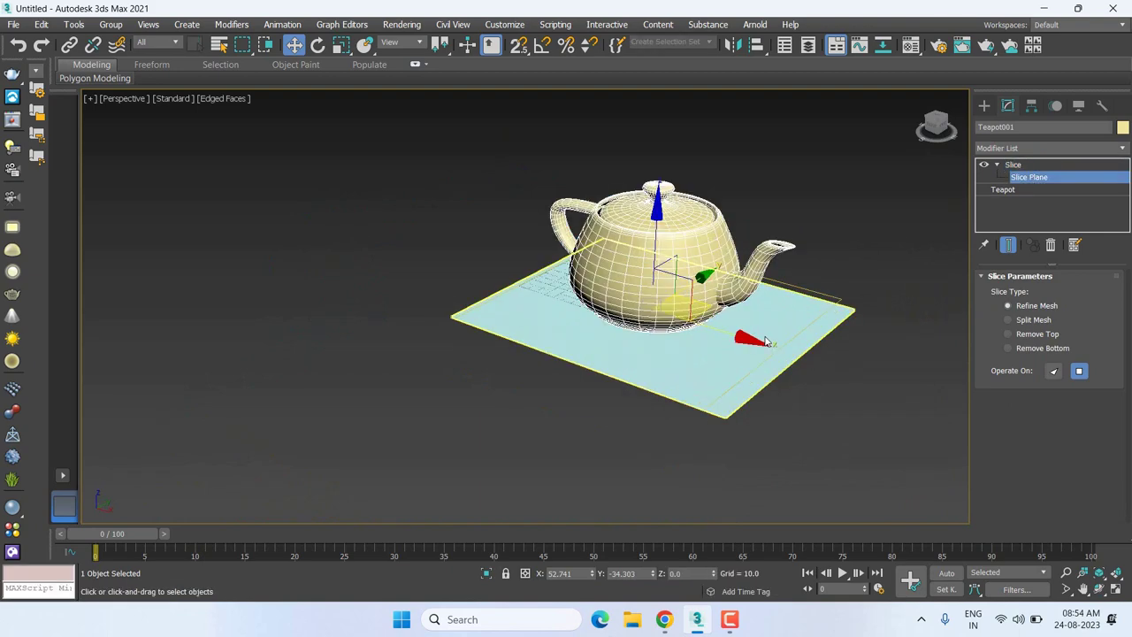
pyautogui.scroll(2, 858, 271)
pyautogui.scroll(3, 875, 285)
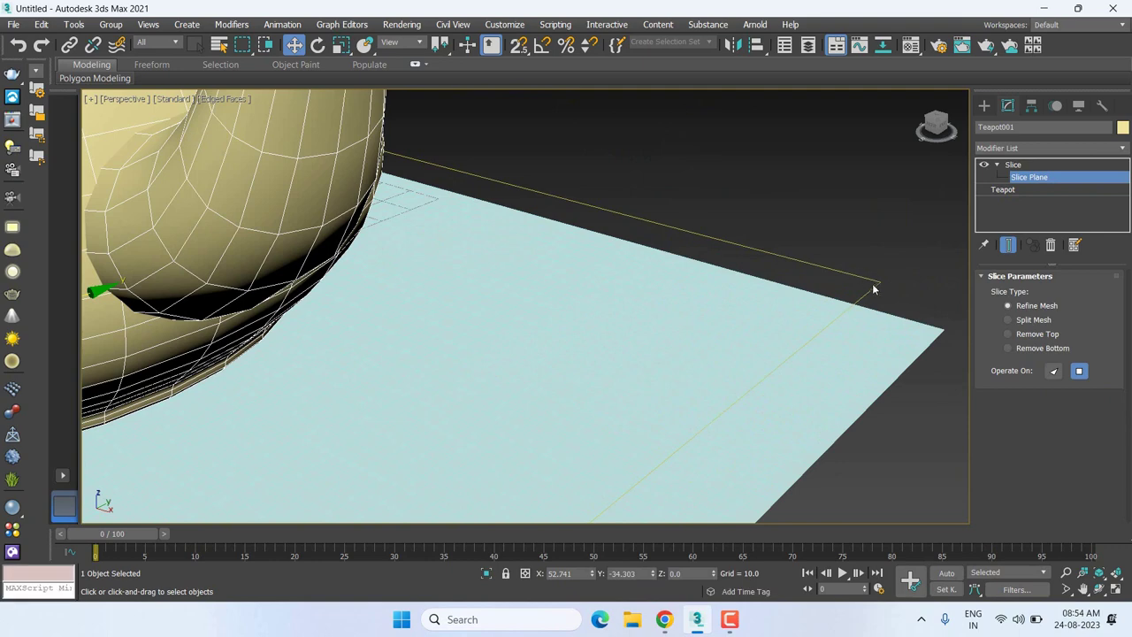
pyautogui.scroll(-1, 874, 289)
pyautogui.scroll(-2, 844, 316)
pyautogui.scroll(-3, 822, 324)
pyautogui.scroll(-1, 728, 333)
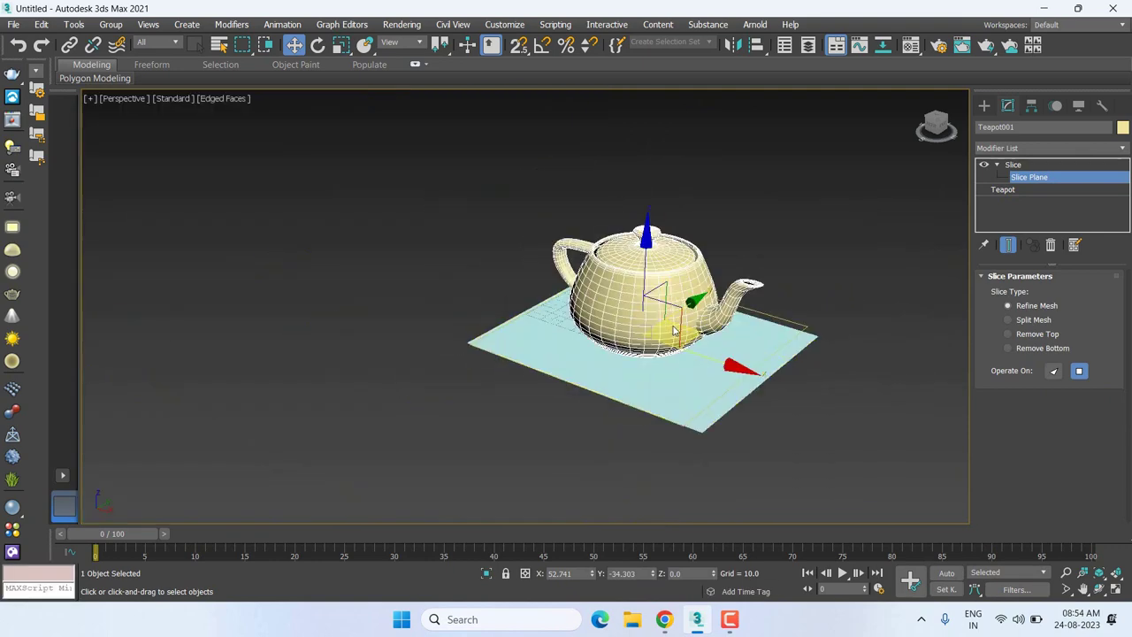
pyautogui.moveTo(646, 247); pyautogui.dragTo(657, 215)
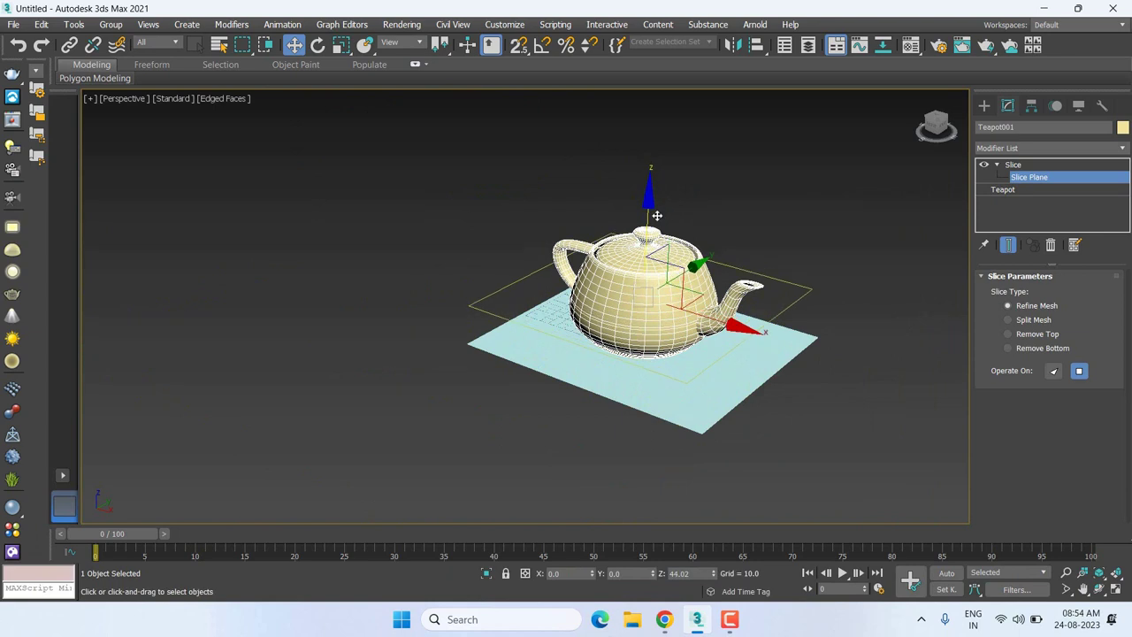
# Tilt the slice plane diagonally through the teapot, undoing a first slight rotation.
pyautogui.press('e')
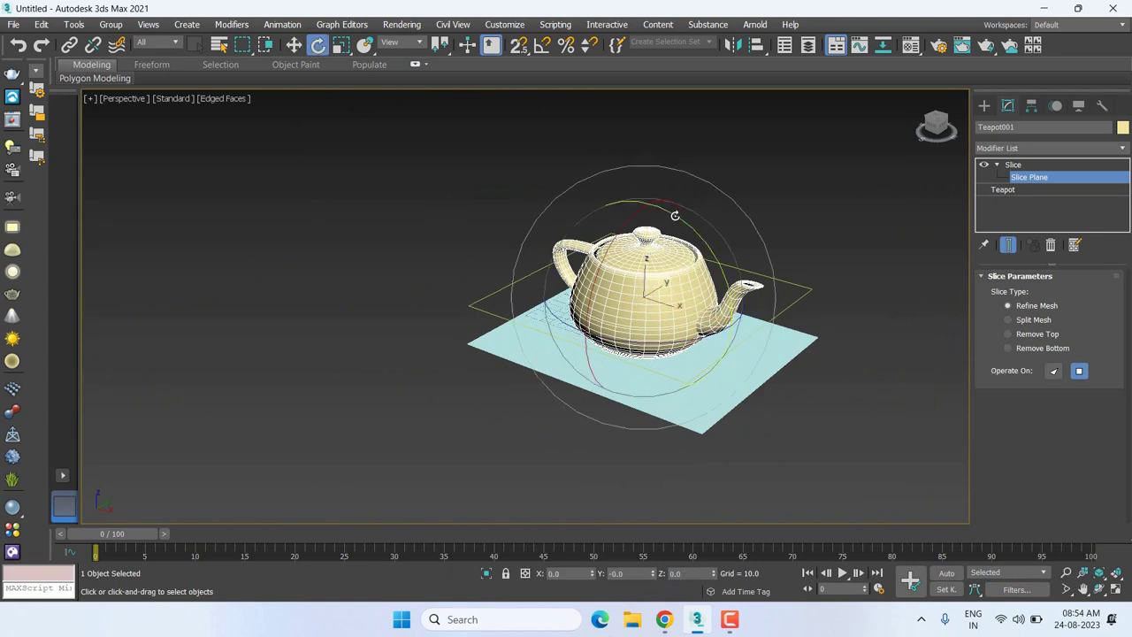
pyautogui.moveTo(678, 215); pyautogui.dragTo(778, 342)
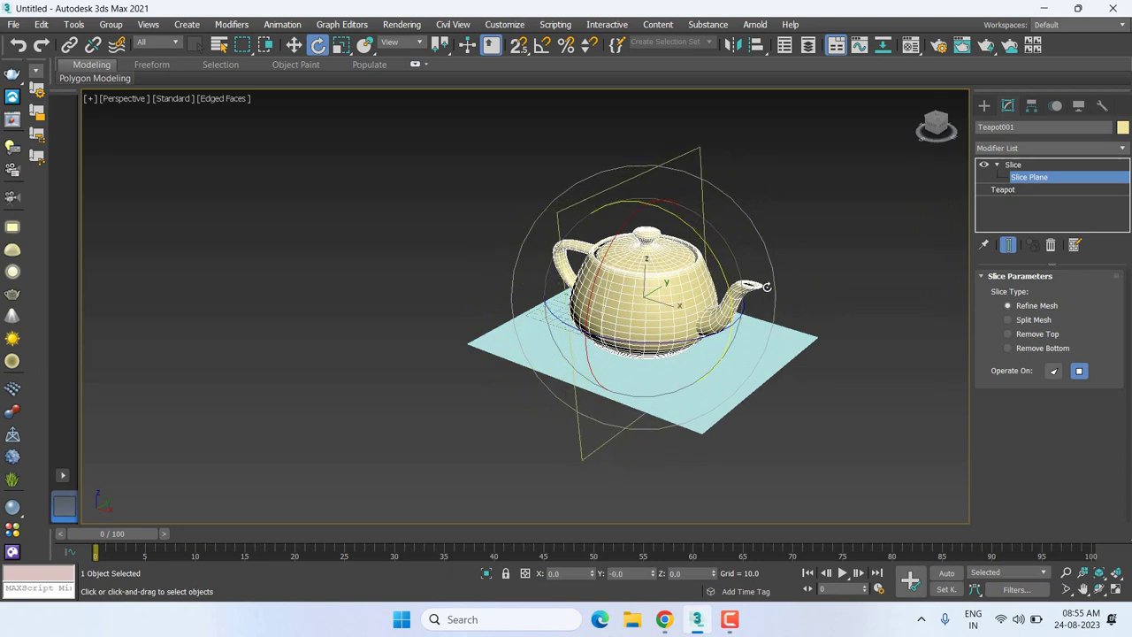
pyautogui.hotkey('ctrl', 'z')
pyautogui.moveTo(642, 243)
pyautogui.mouseDown()
pyautogui.moveTo(651, 190)
pyautogui.moveTo(614, 225)
pyautogui.moveTo(652, 257)
pyautogui.moveTo(731, 288)
pyautogui.moveTo(731, 263)
pyautogui.mouseUp()
pyautogui.press('w')
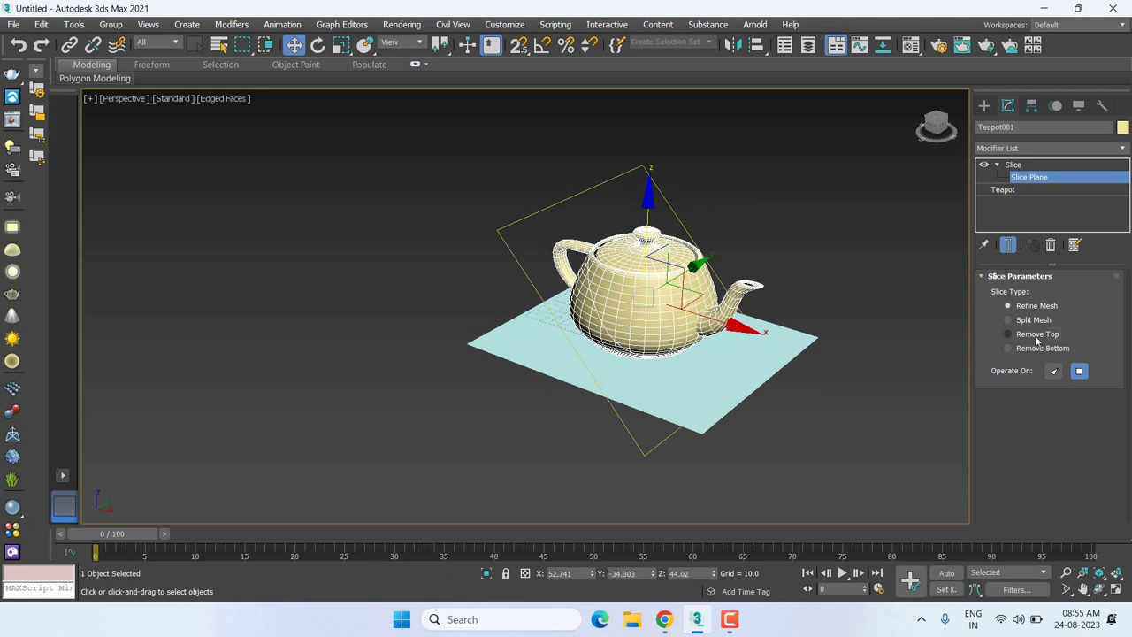
# Switch Slice from Remove Top to Remove Bottom and orbit to inspect the open diagonal cut.
pyautogui.click(1036, 333)
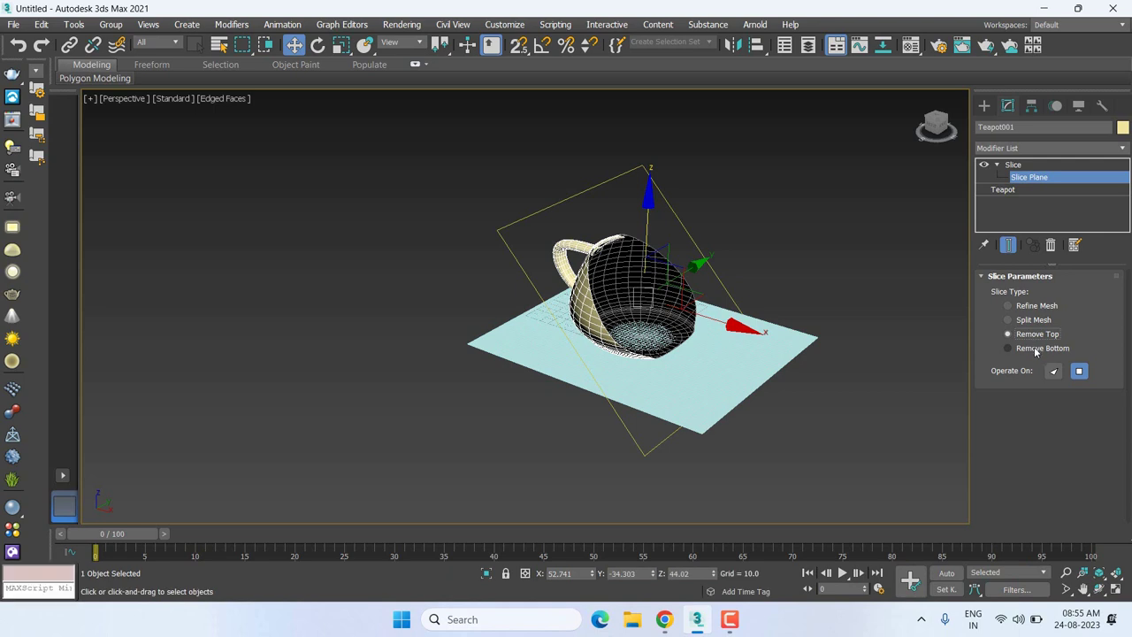
pyautogui.click(1036, 348)
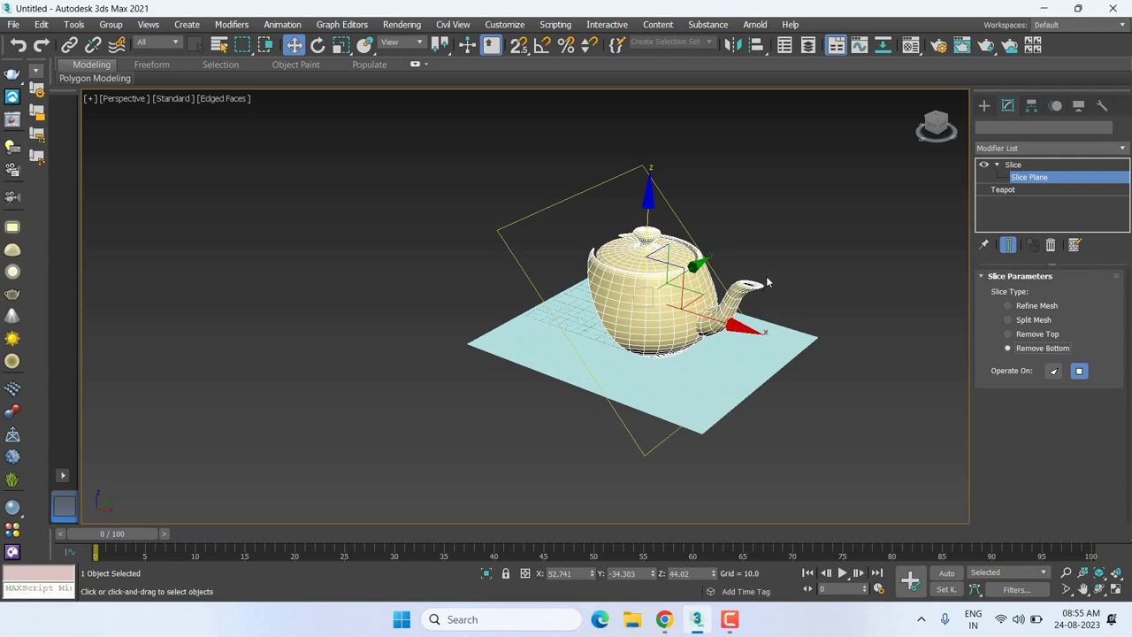
pyautogui.moveTo(692, 266)
pyautogui.keyDown('alt'); pyautogui.mouseDown(button='middle')
pyautogui.moveTo(893, 254)
pyautogui.moveTo(766, 249)
pyautogui.mouseUp(button='middle'); pyautogui.keyUp('alt')
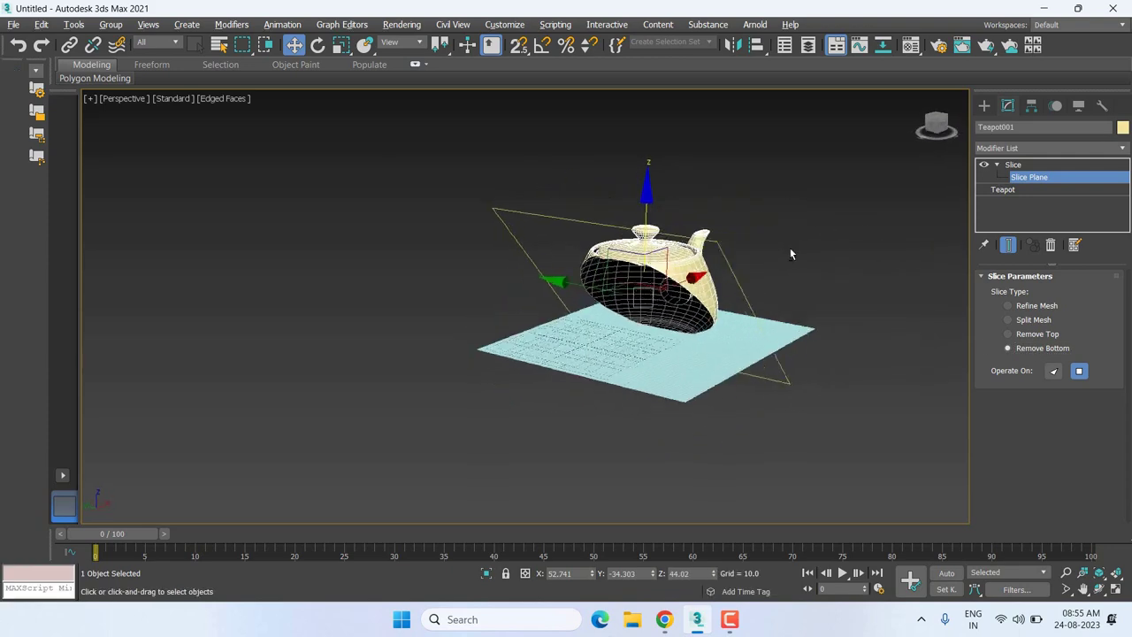
pyautogui.scroll(3, 620, 302)
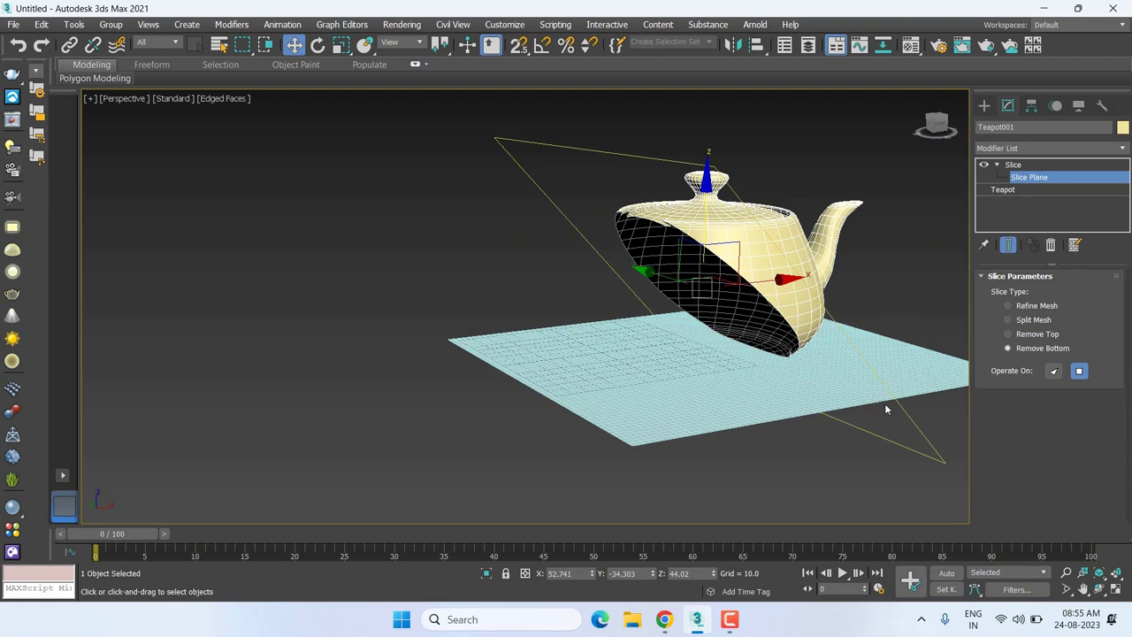
pyautogui.click(1051, 148)
# Add a Cap Holes modifier above Slice on Teapot001.
pyautogui.scroll(-3, 1048, 177)
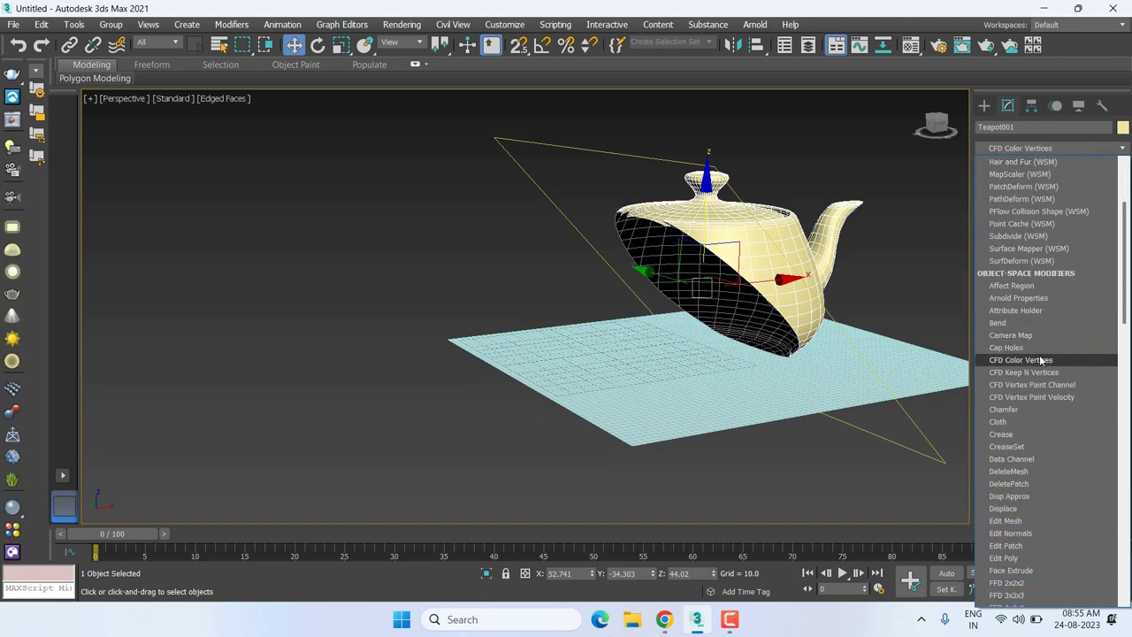
pyautogui.scroll(-5, 1040, 354)
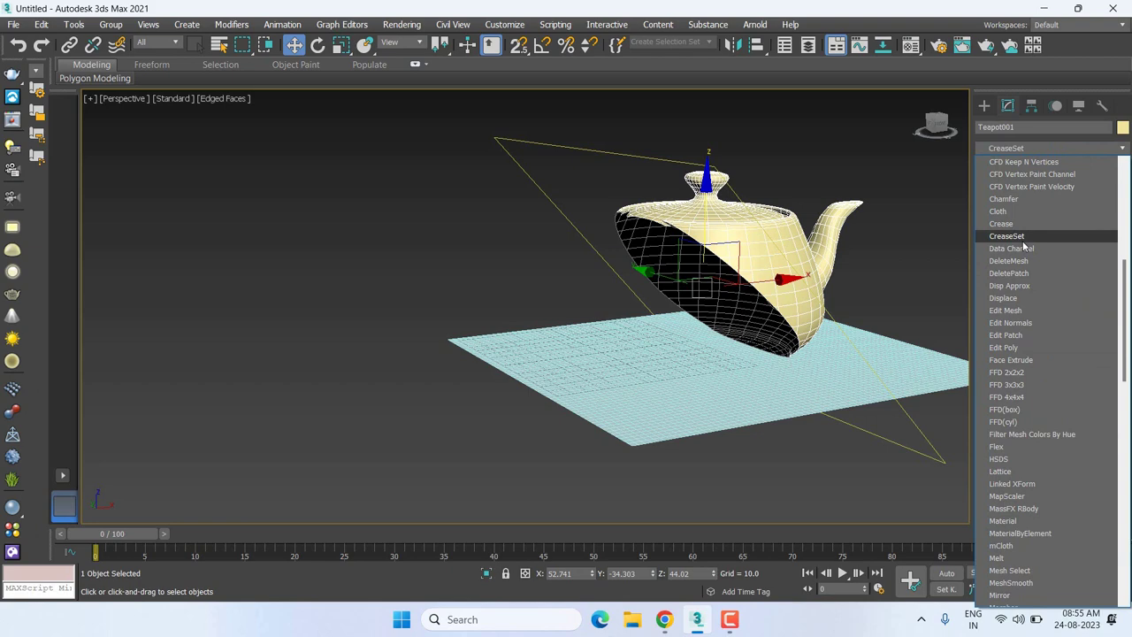
pyautogui.scroll(1, 1023, 234)
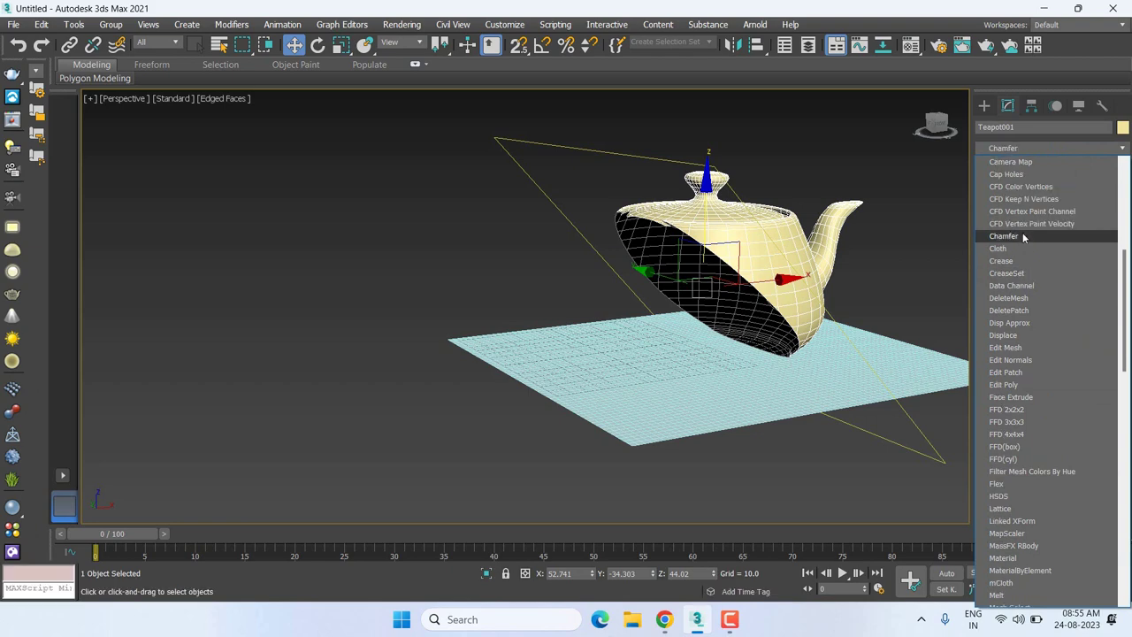
pyautogui.click(1023, 175)
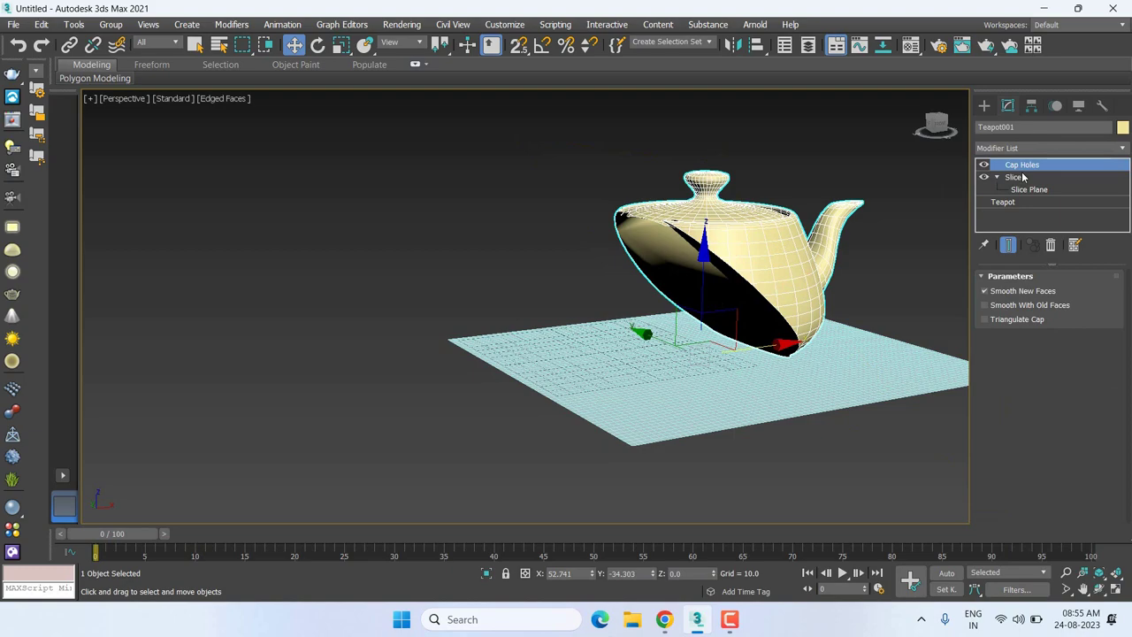
# Orbit, zoom and pan around the capped teapot to check the closed cut from several angles.
pyautogui.moveTo(751, 266)
pyautogui.keyDown('alt'); pyautogui.mouseDown(button='middle')
pyautogui.moveTo(848, 240)
pyautogui.moveTo(872, 270)
pyautogui.moveTo(668, 269)
pyautogui.mouseUp(button='middle'); pyautogui.keyUp('alt')
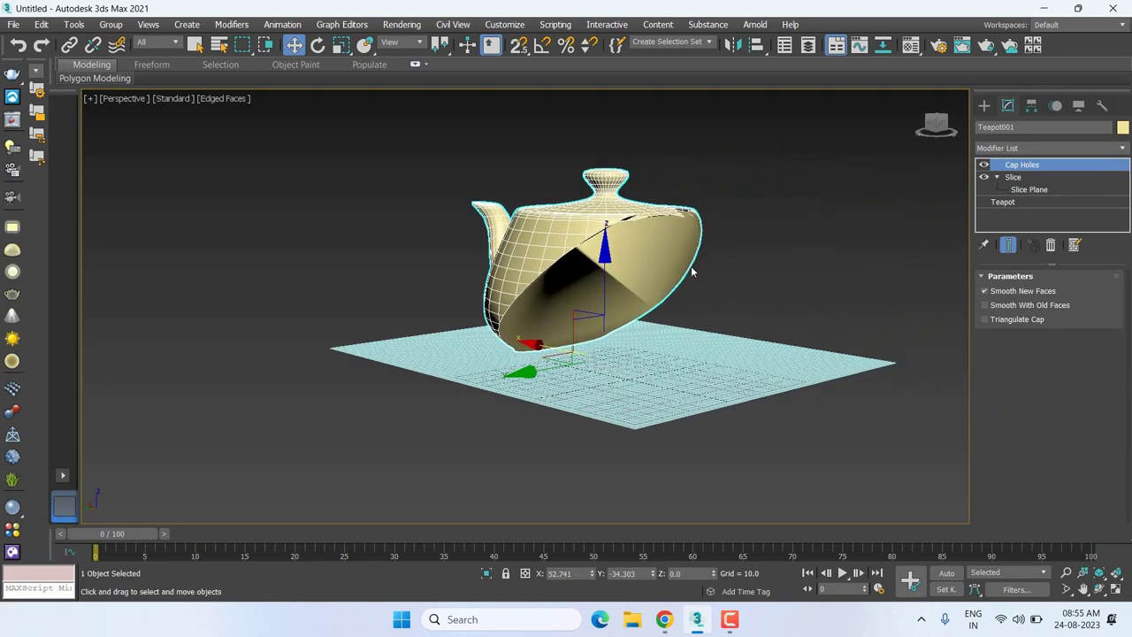
pyautogui.scroll(3, 668, 268)
pyautogui.click(796, 286)
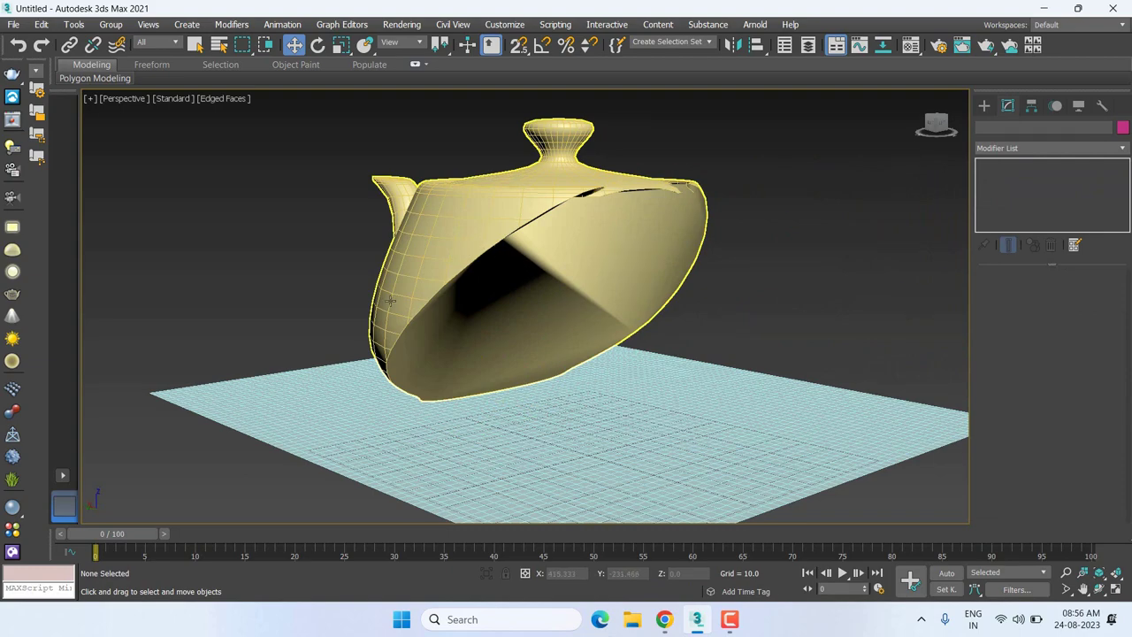
pyautogui.moveTo(430, 369)
pyautogui.keyDown('alt'); pyautogui.mouseDown(button='middle')
pyautogui.moveTo(495, 349)
pyautogui.moveTo(438, 329)
pyautogui.moveTo(495, 310)
pyautogui.moveTo(579, 328)
pyautogui.moveTo(407, 300)
pyautogui.moveTo(394, 265)
pyautogui.mouseUp(button='middle'); pyautogui.keyUp('alt')
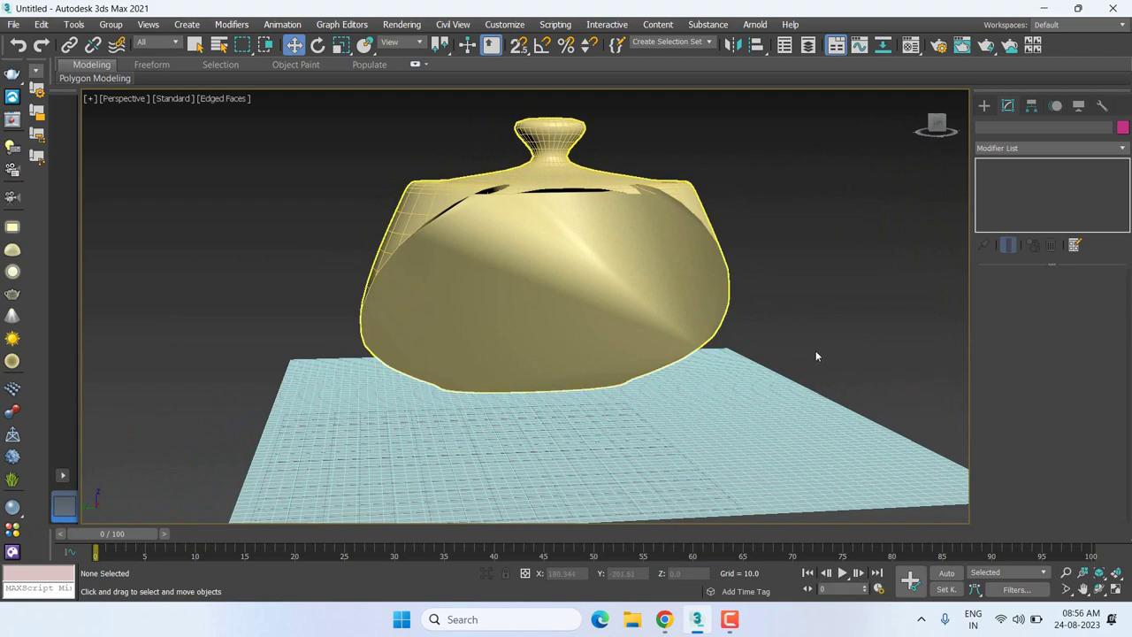
pyautogui.keyDown('alt'); pyautogui.moveTo(606, 308); pyautogui.dragTo(623, 314, button='middle'); pyautogui.keyUp('alt')
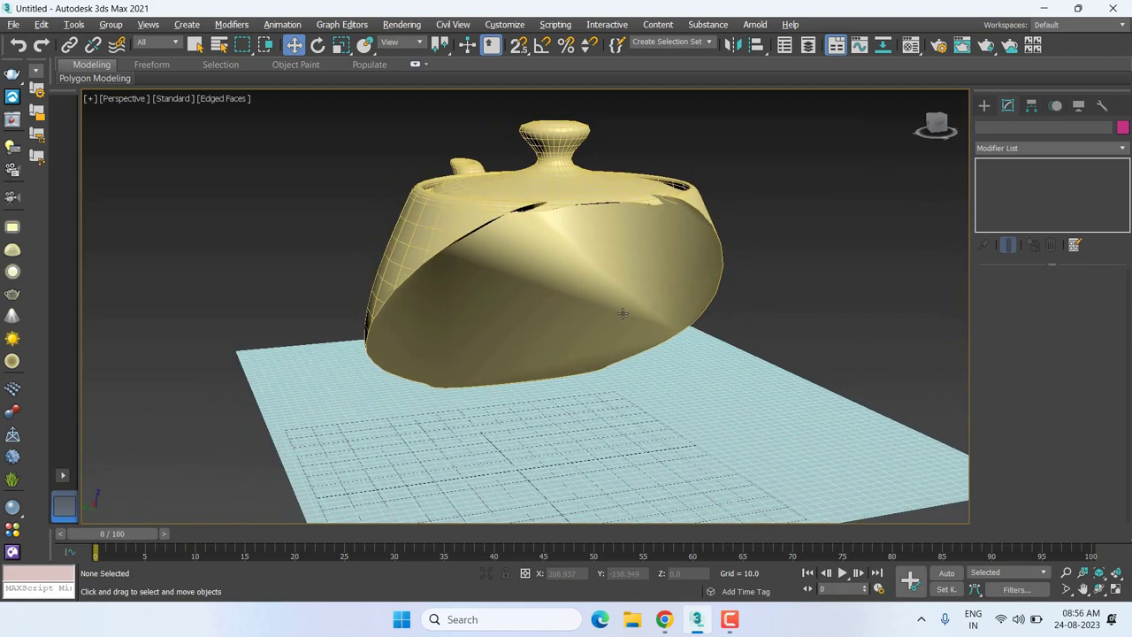
pyautogui.scroll(2, 470, 218)
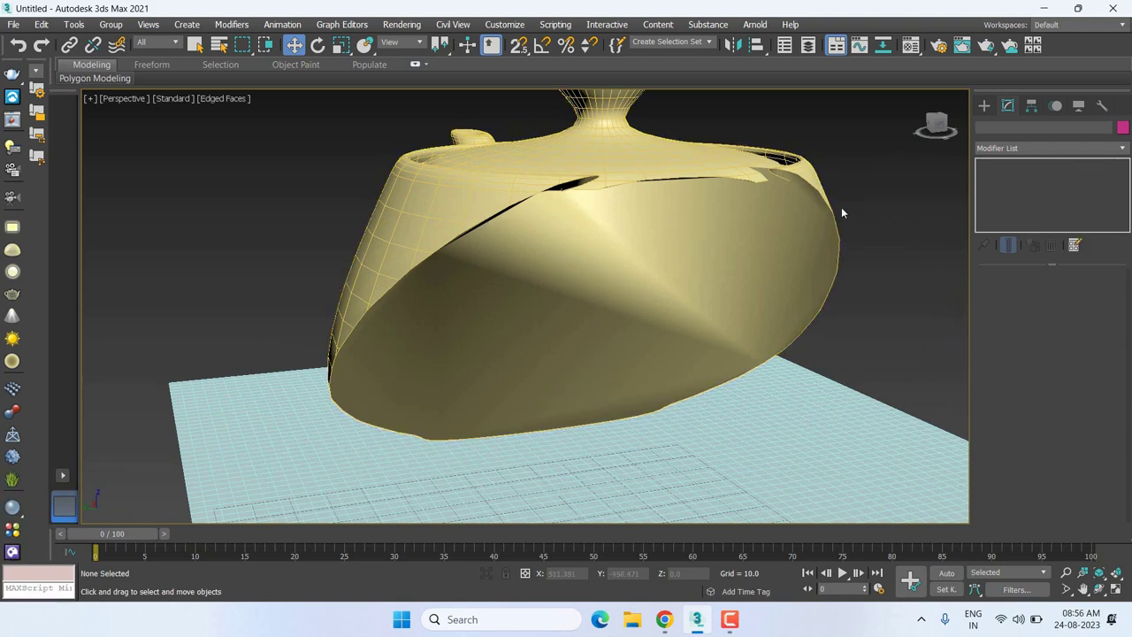
pyautogui.click(499, 282)
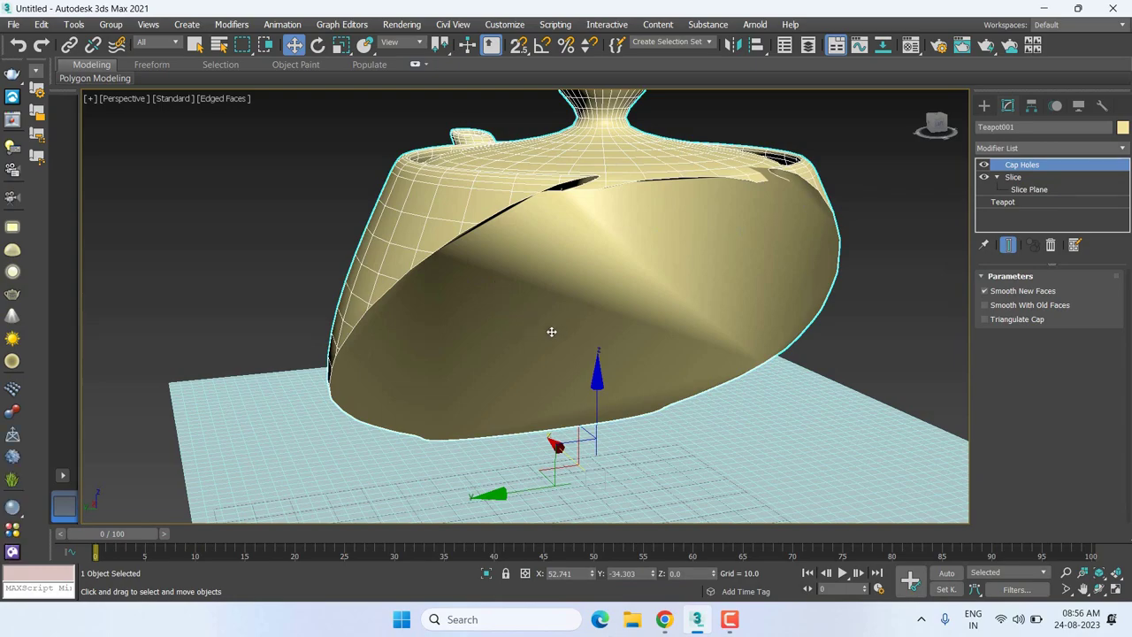
pyautogui.keyDown('alt'); pyautogui.moveTo(566, 331); pyautogui.dragTo(312, 334, button='middle'); pyautogui.keyUp('alt')
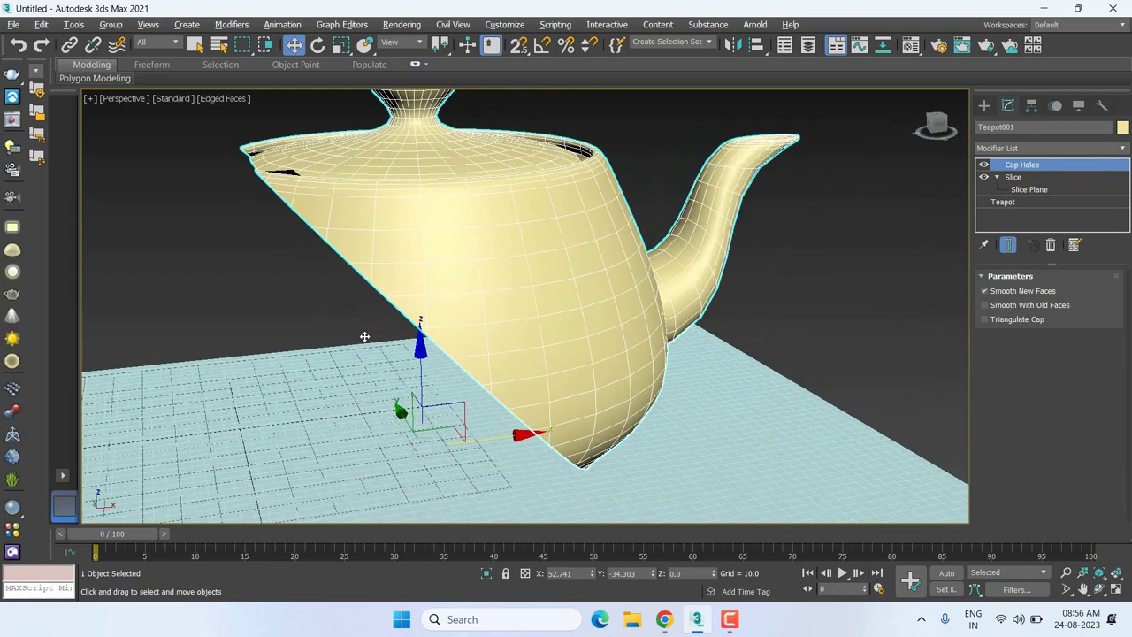
pyautogui.keyDown('alt'); pyautogui.moveTo(369, 350); pyautogui.dragTo(374, 361, button='middle'); pyautogui.keyUp('alt')
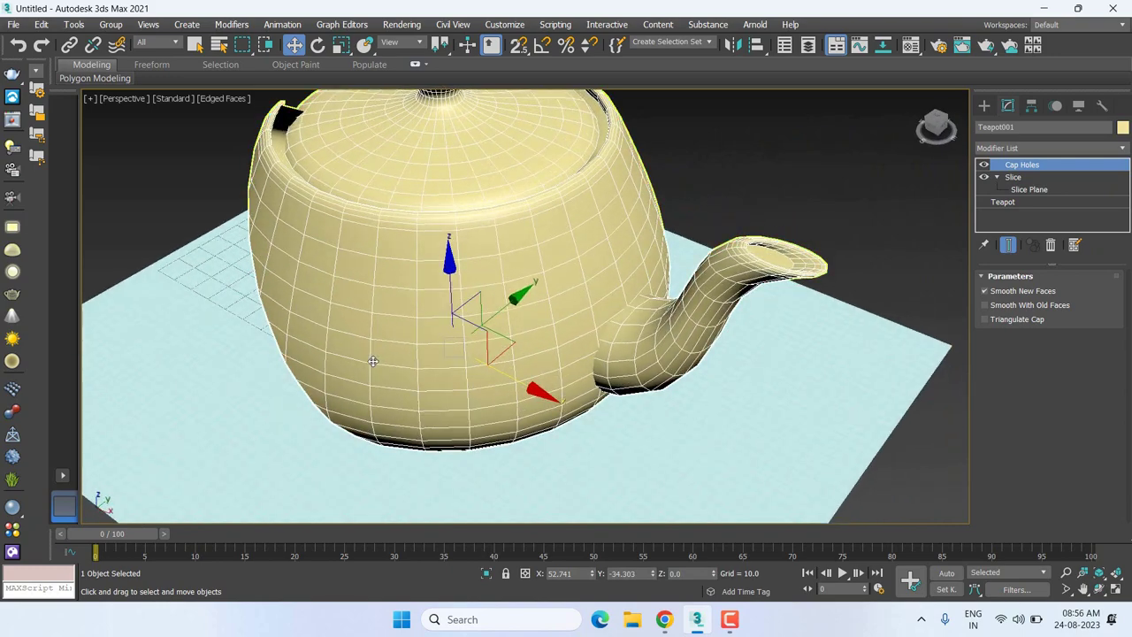
pyautogui.scroll(-2, 425, 343)
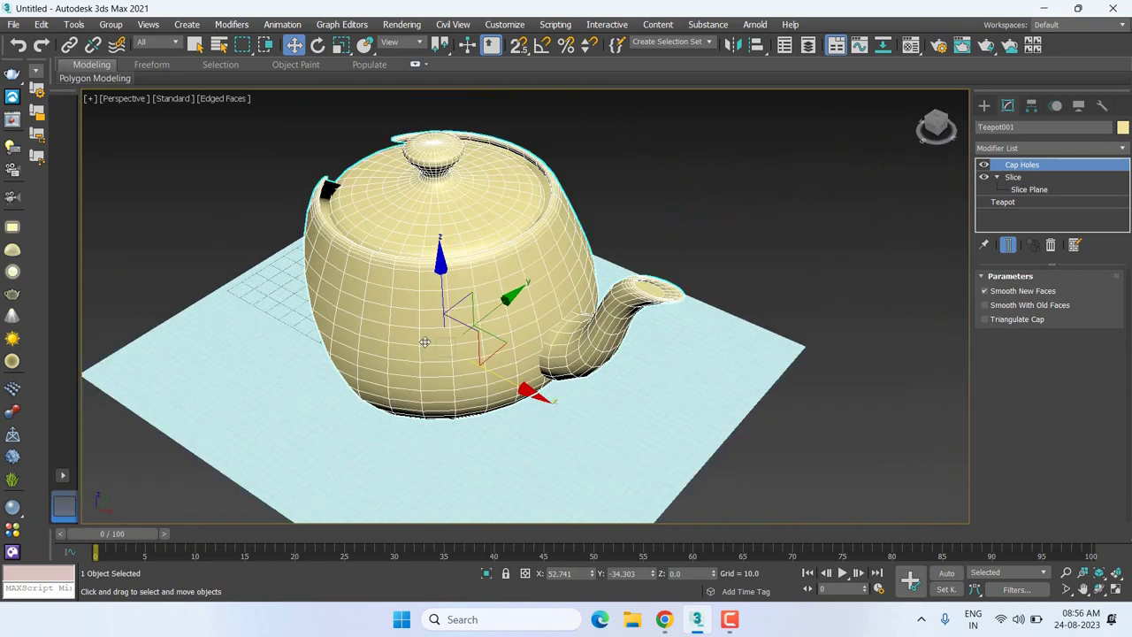
pyautogui.moveTo(424, 342); pyautogui.dragTo(448, 357, button='middle')
# Delete the sliced teapot and plane to clear the scene.
pyautogui.moveTo(687, 202); pyautogui.dragTo(494, 328)
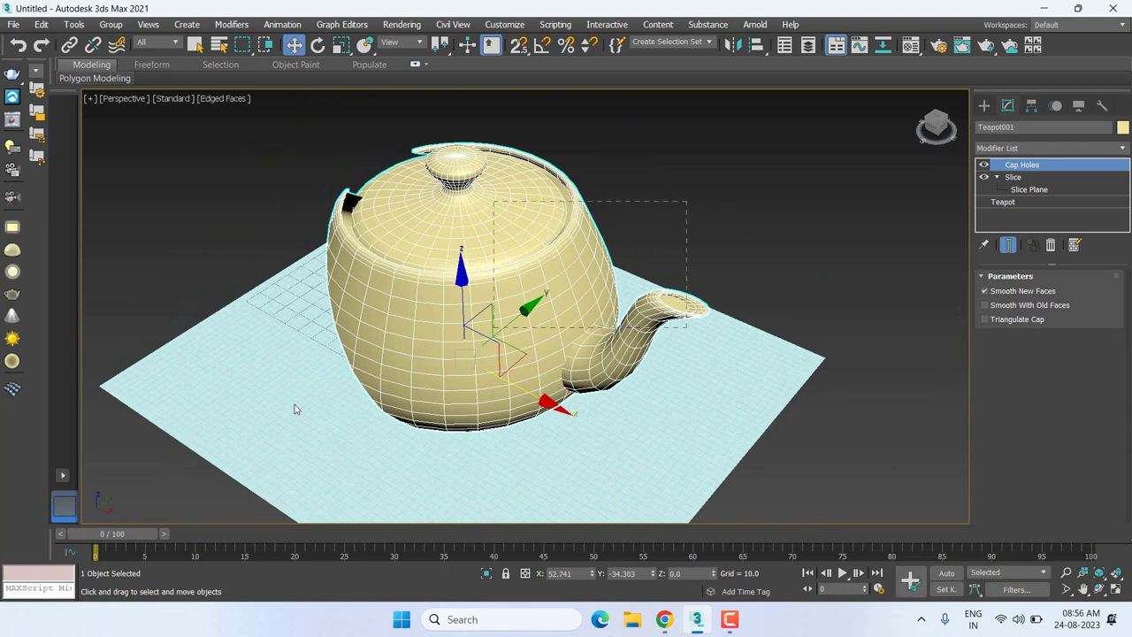
pyautogui.moveTo(296, 409); pyautogui.dragTo(257, 422)
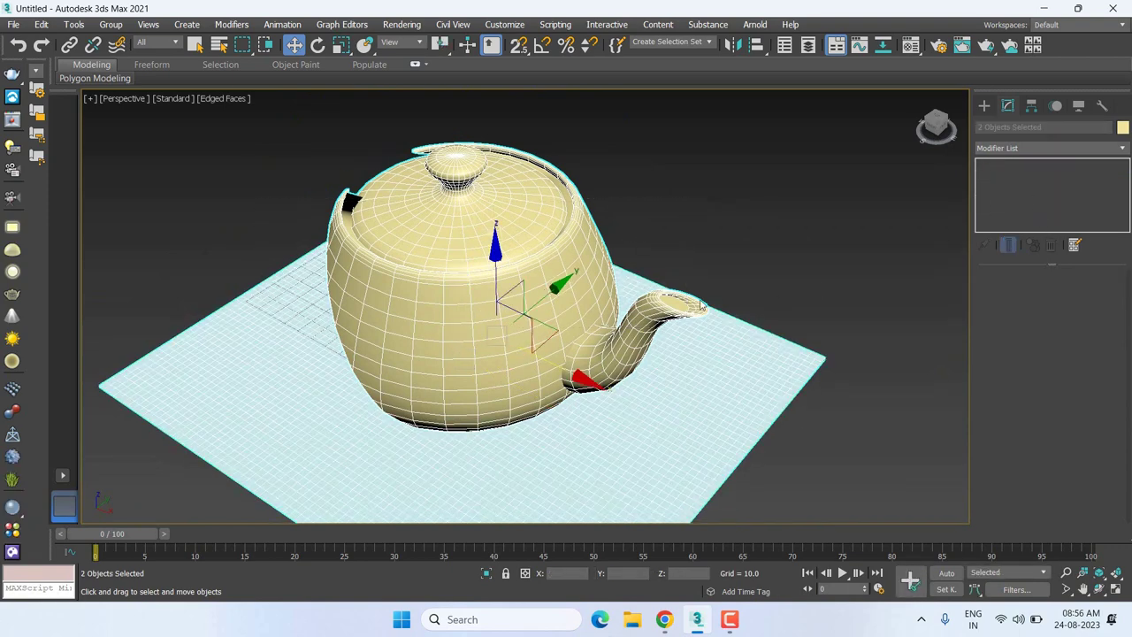
pyautogui.click(680, 307)
pyautogui.click(1043, 148)
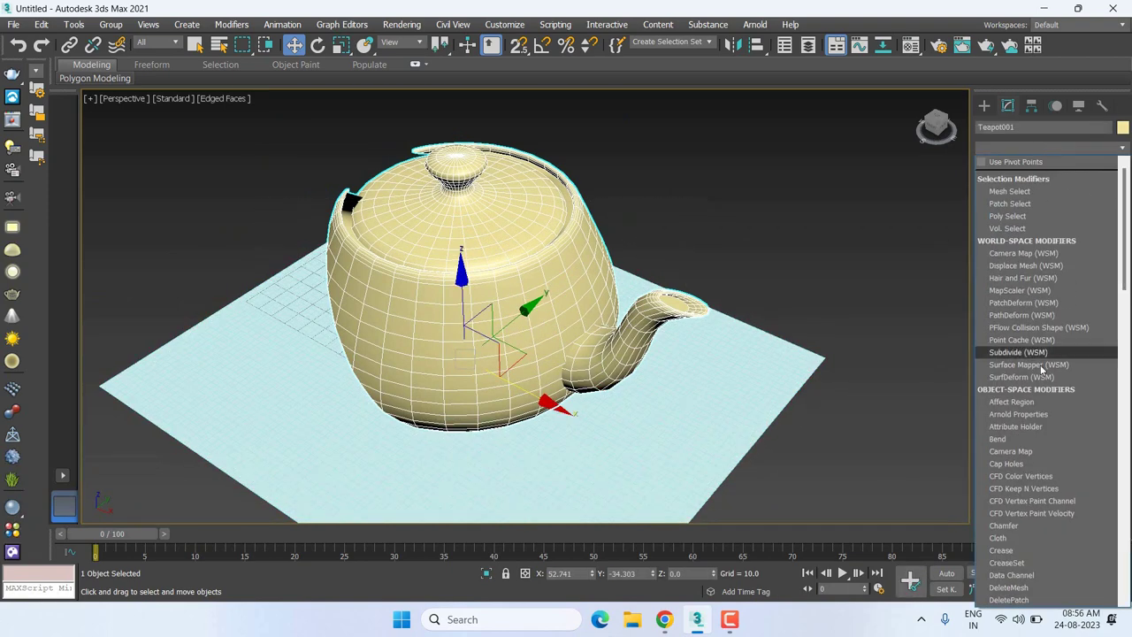
pyautogui.click(778, 247)
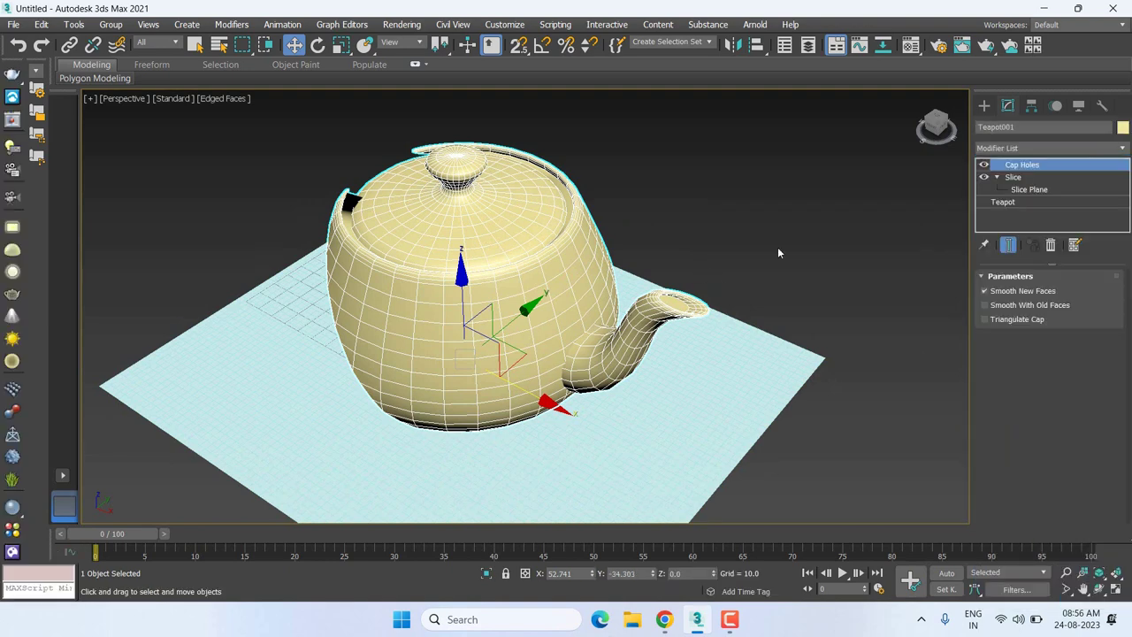
pyautogui.keyDown('ctrl'); pyautogui.moveTo(321, 376); pyautogui.dragTo(278, 384); pyautogui.keyUp('ctrl')
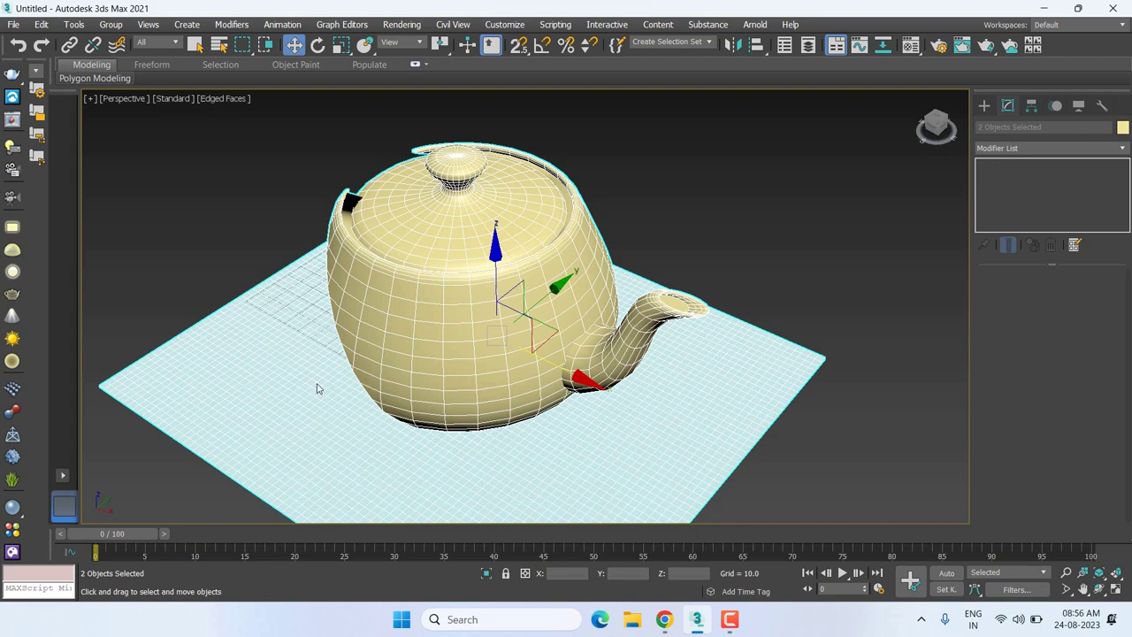
pyautogui.press('super+shift+s')
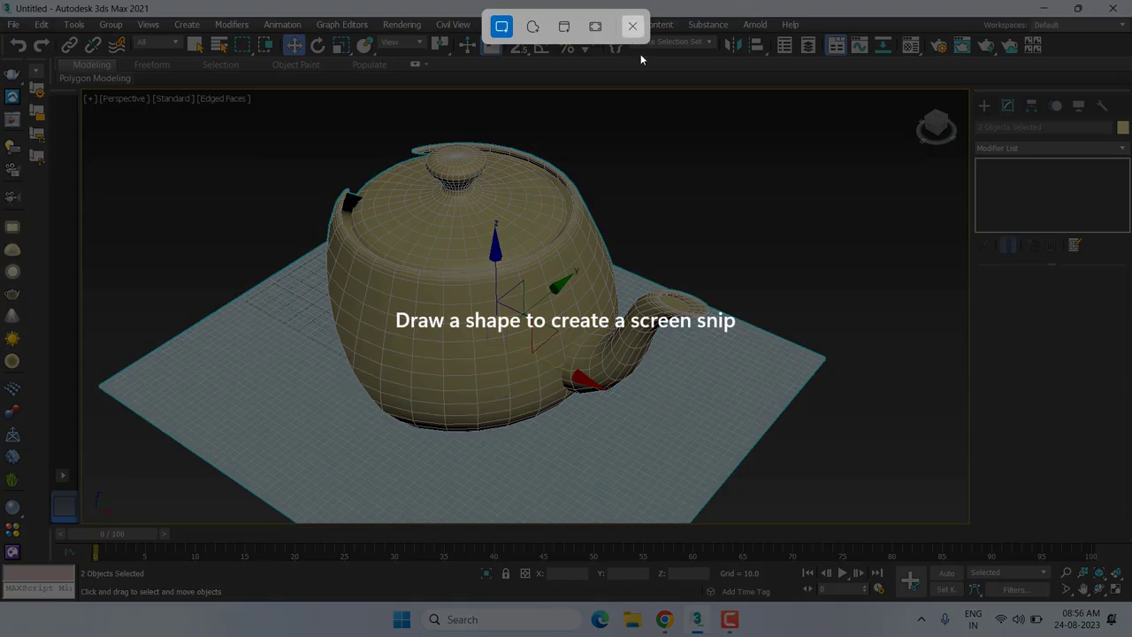
pyautogui.press('Escape')
pyautogui.click(775, 292)
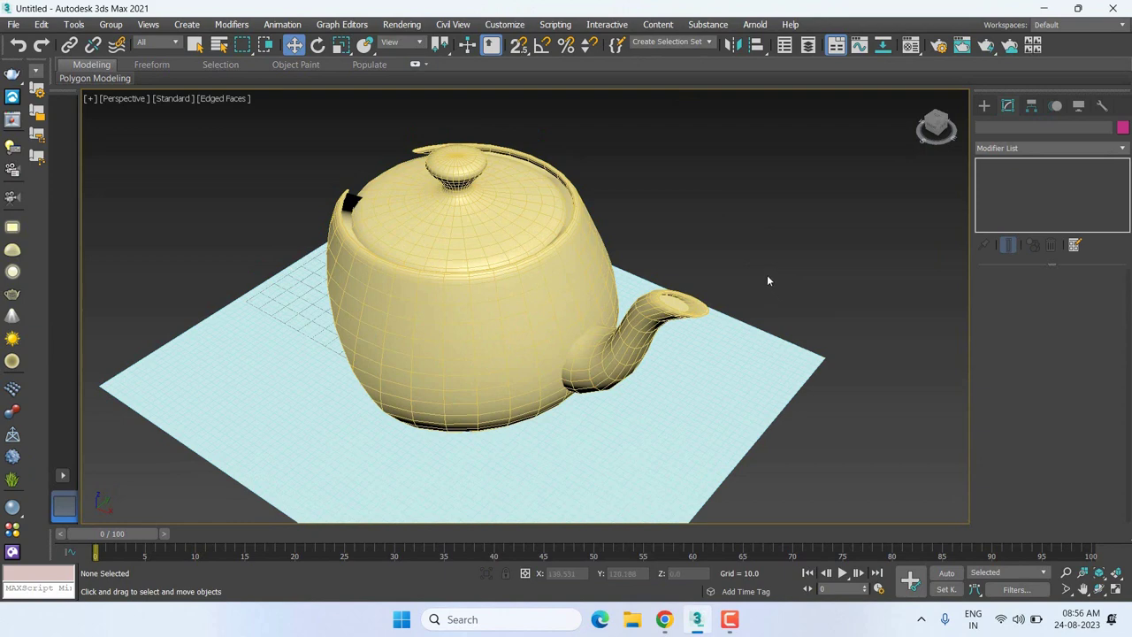
pyautogui.click(555, 308)
pyautogui.press('Delete')
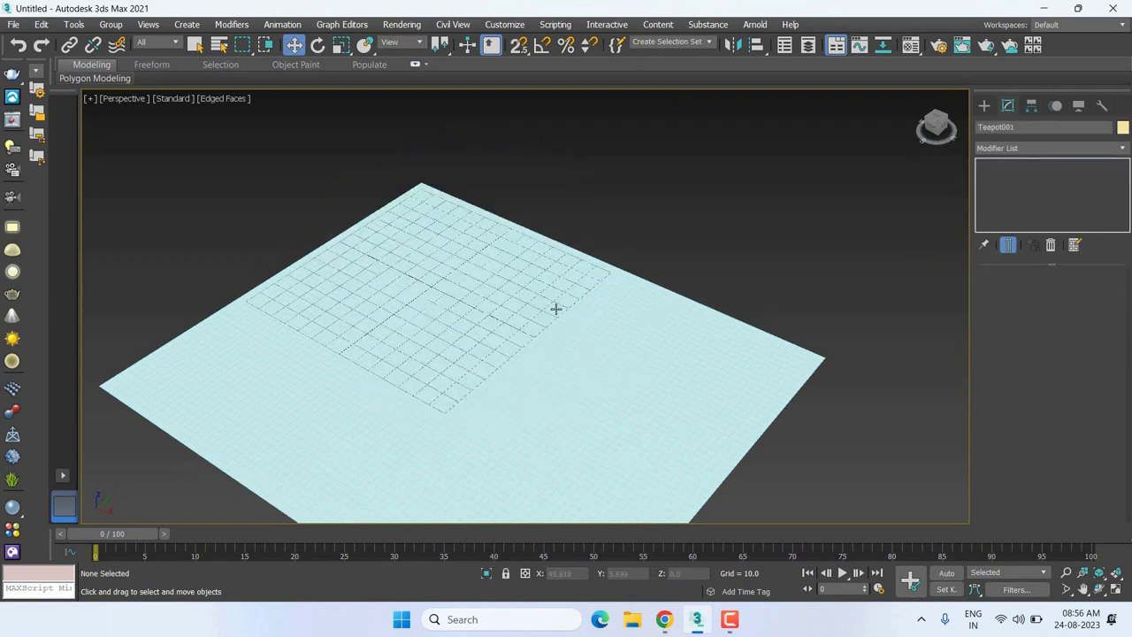
pyautogui.press('z')
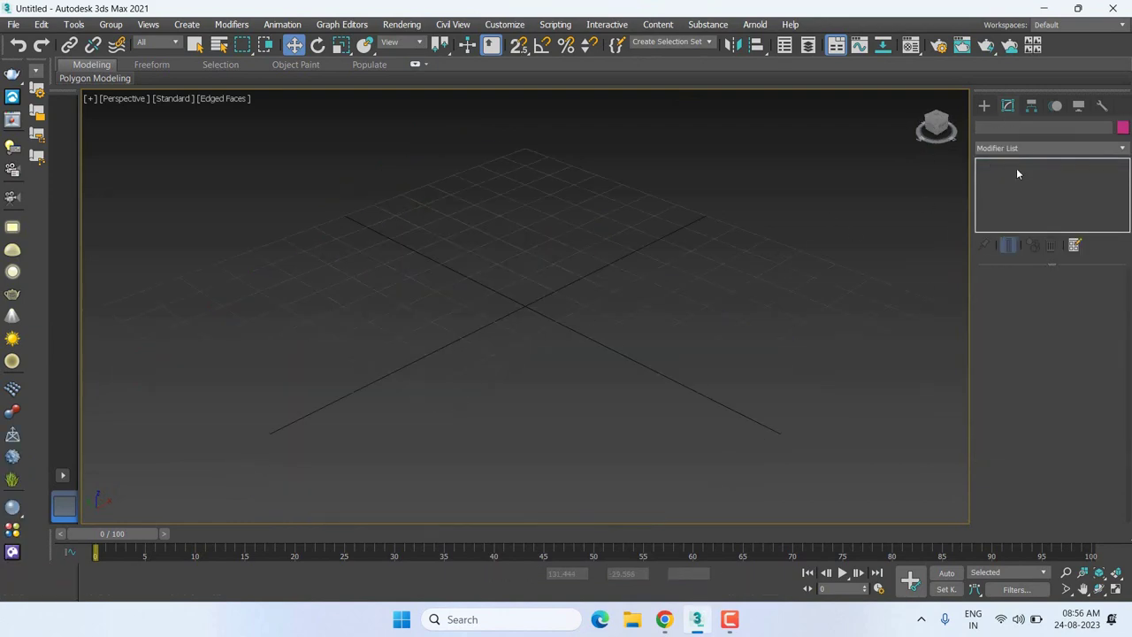
# Create a tall Box001 column on the grid centre, height 186.786 with 42 height segments.
pyautogui.click(984, 105)
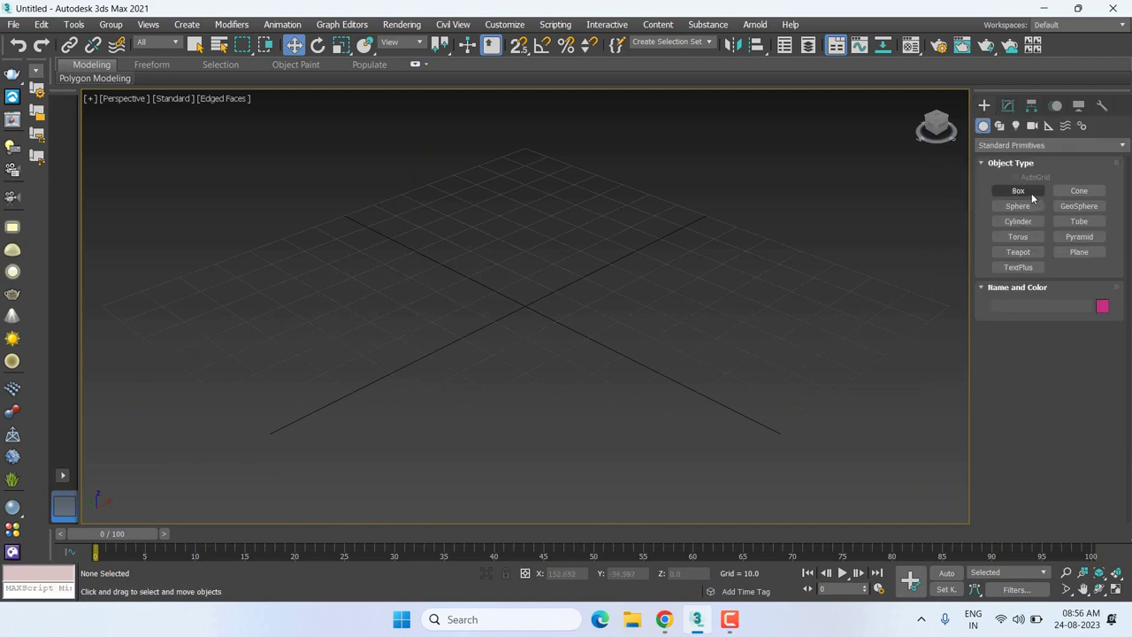
pyautogui.click(1019, 190)
pyautogui.scroll(-3, 487, 298)
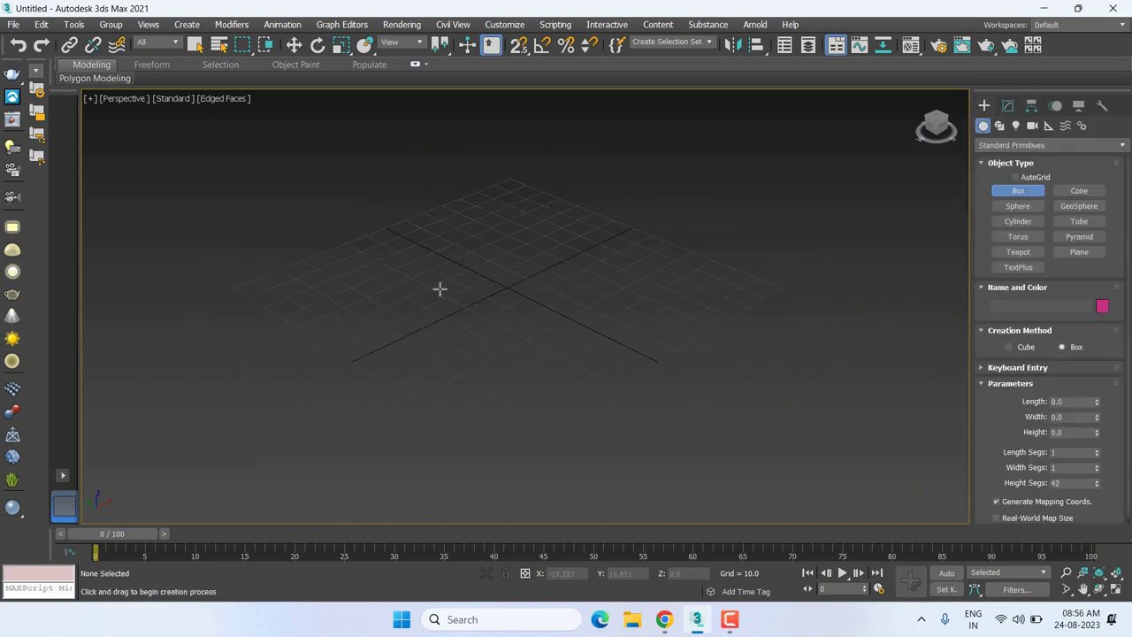
pyautogui.moveTo(434, 288); pyautogui.dragTo(535, 286)
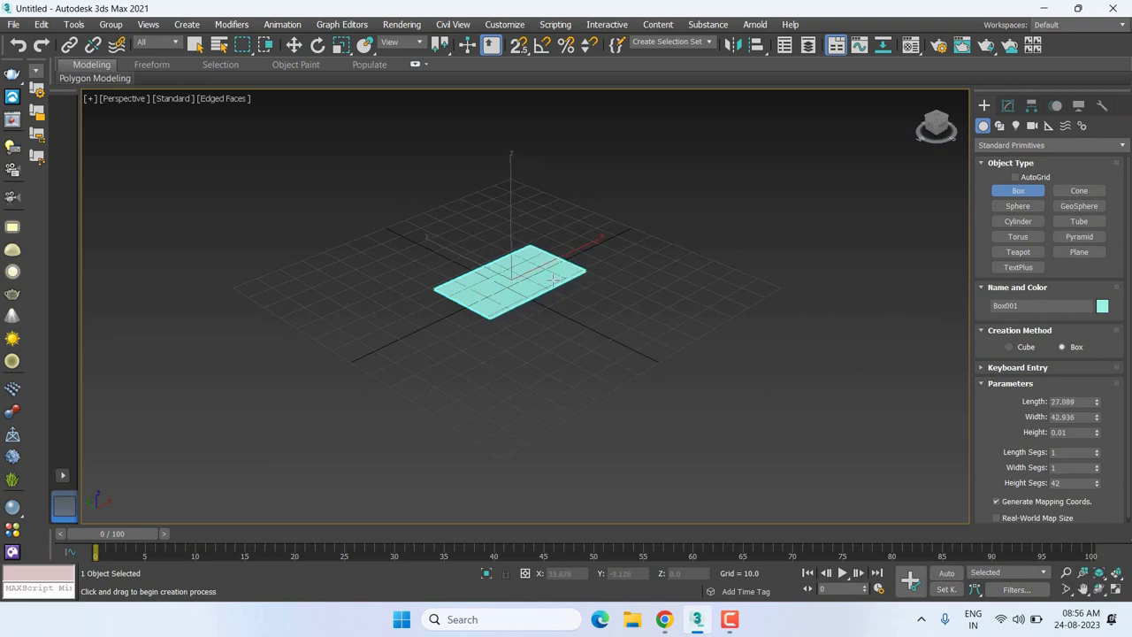
pyautogui.scroll(-3, 535, 286)
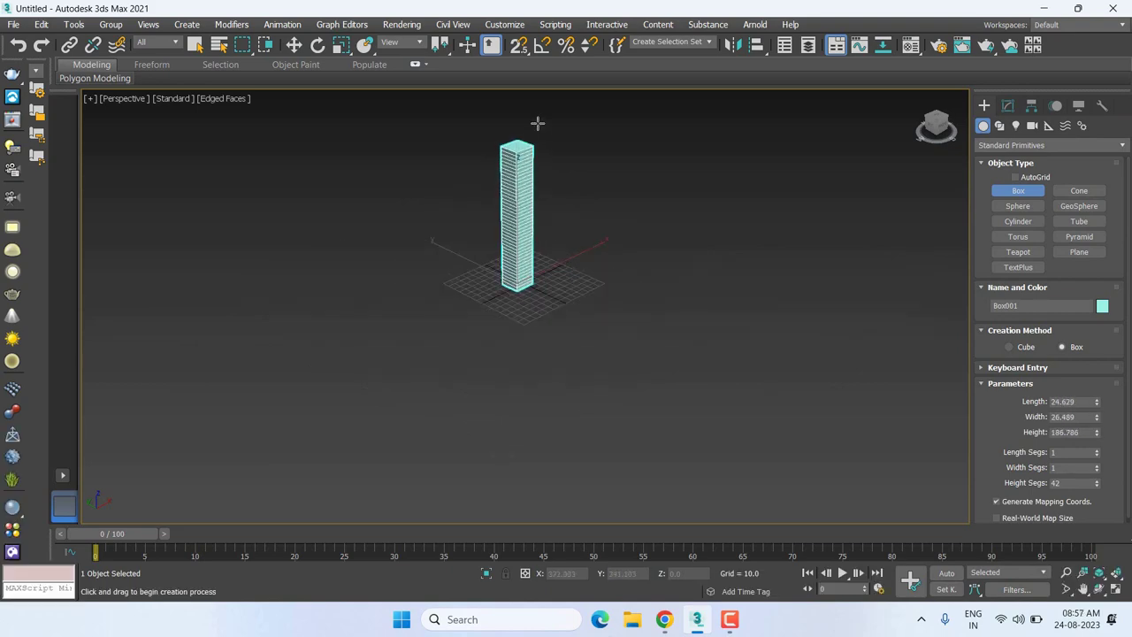
pyautogui.press('w')
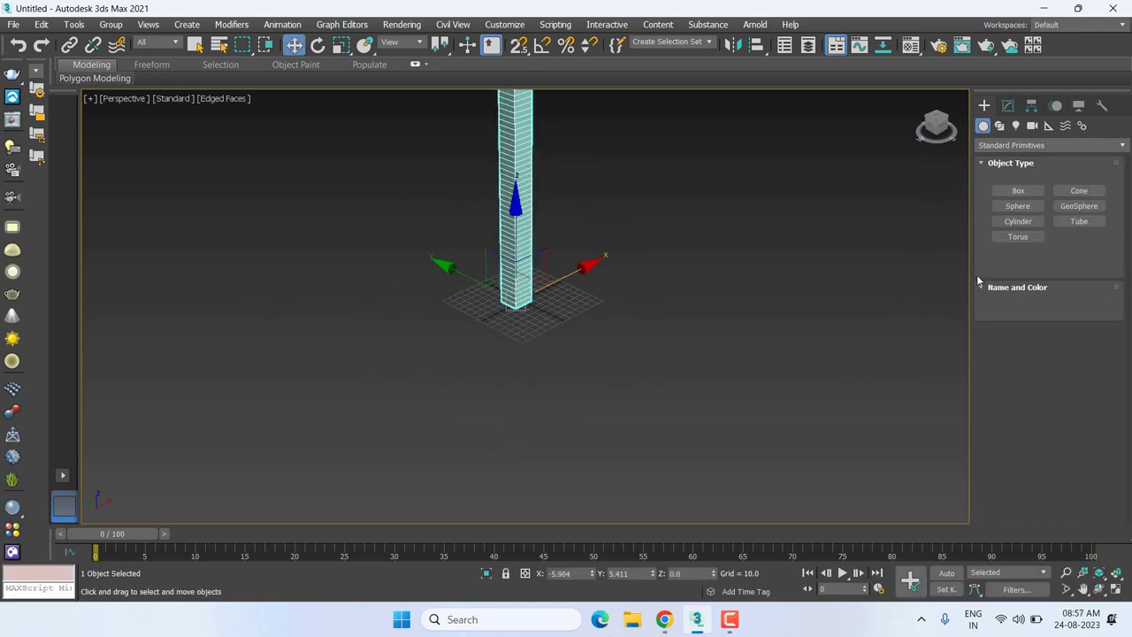
pyautogui.moveTo(621, 219); pyautogui.dragTo(602, 392, button='middle')
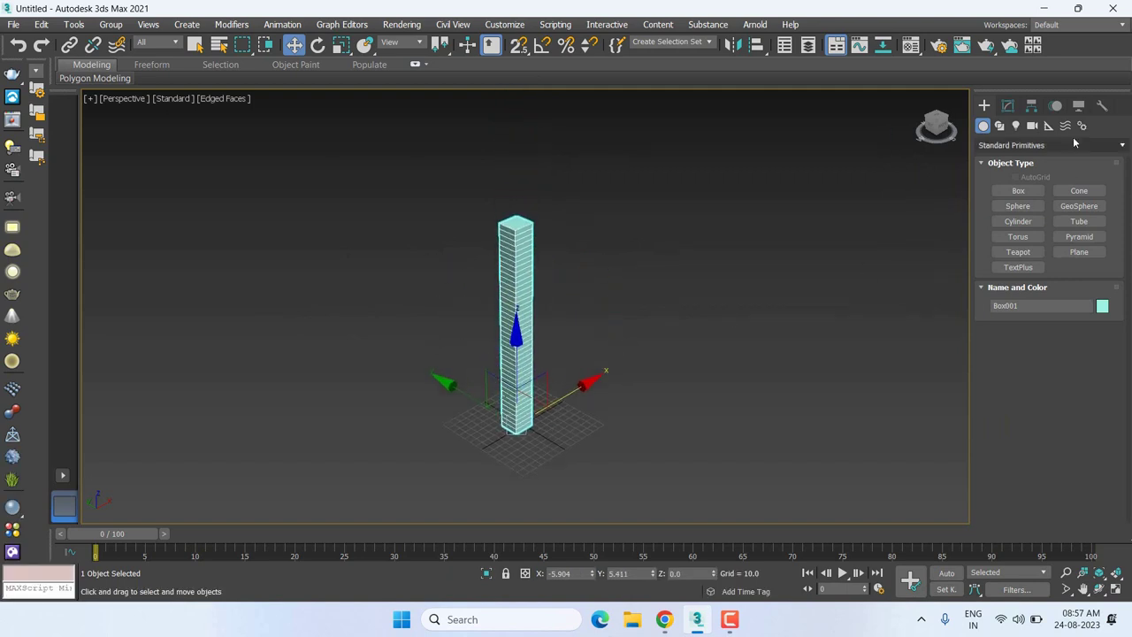
# Set Box001's Length Segs and Width Segs both to 5.
pyautogui.click(1007, 105)
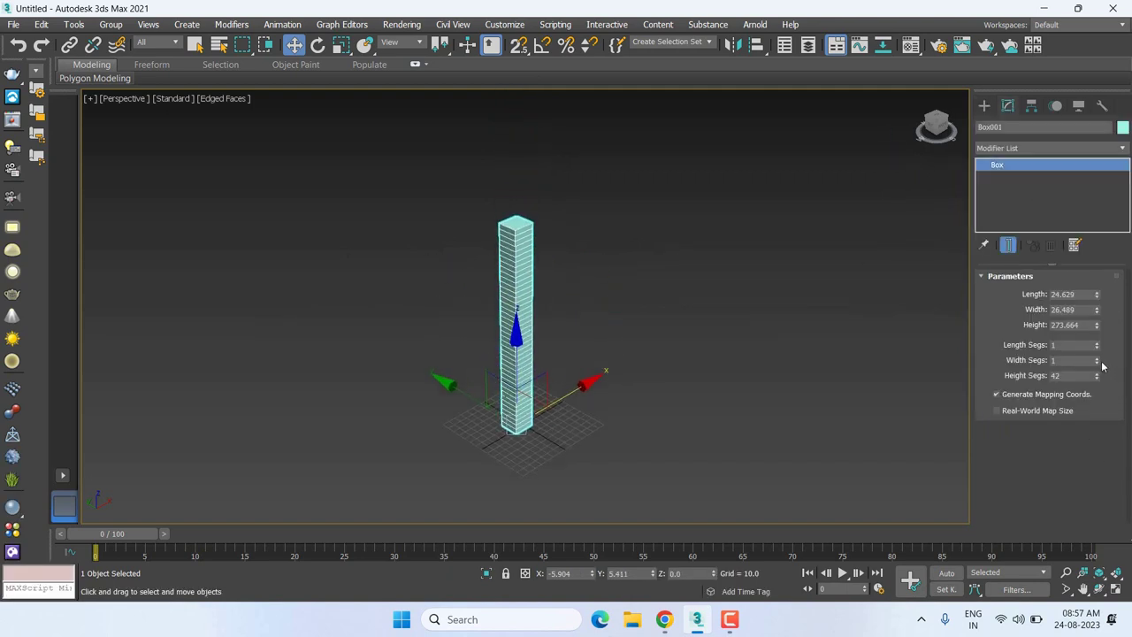
pyautogui.moveTo(1097, 362)
pyautogui.mouseDown()
pyautogui.moveTo(1099, 349)
pyautogui.moveTo(1103, 359)
pyautogui.mouseUp()
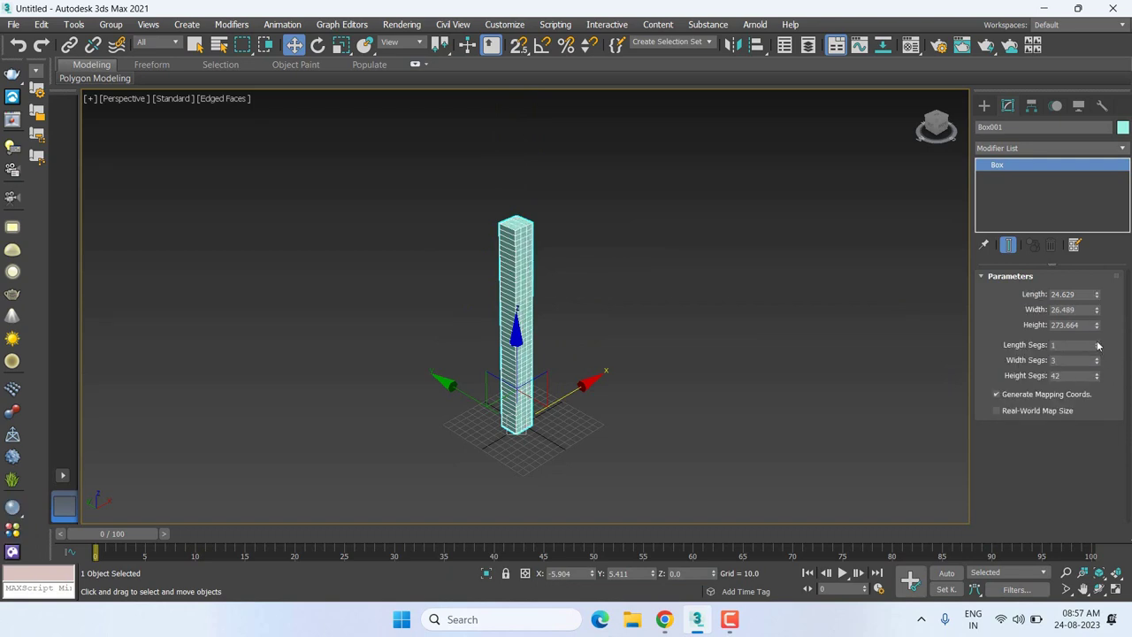
pyautogui.moveTo(1096, 340); pyautogui.dragTo(1100, 338)
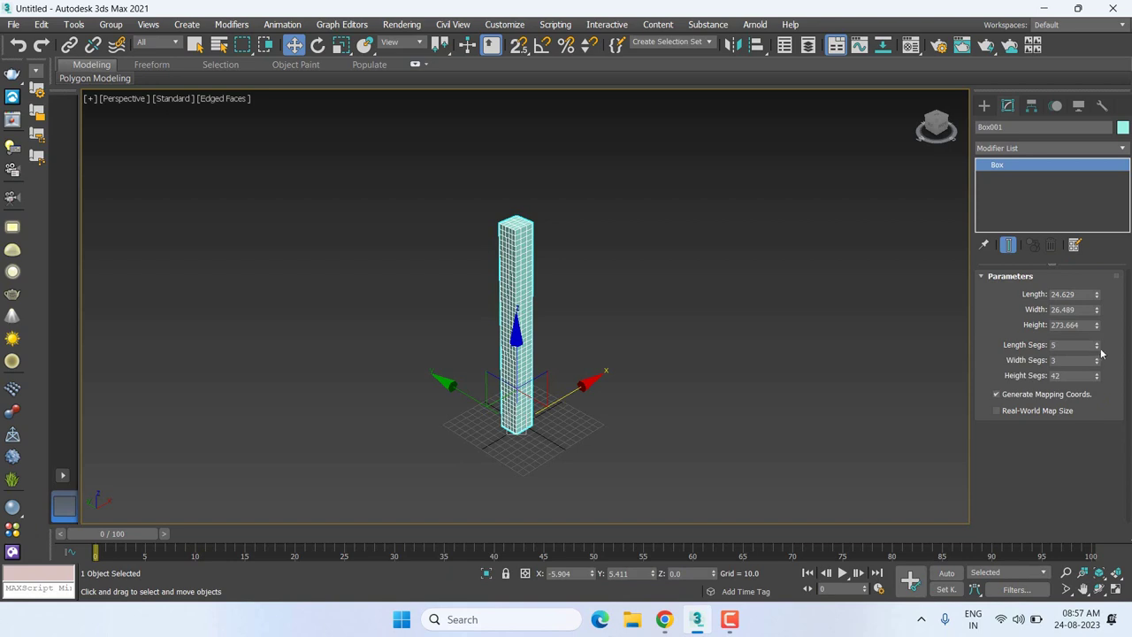
pyautogui.click(1097, 357)
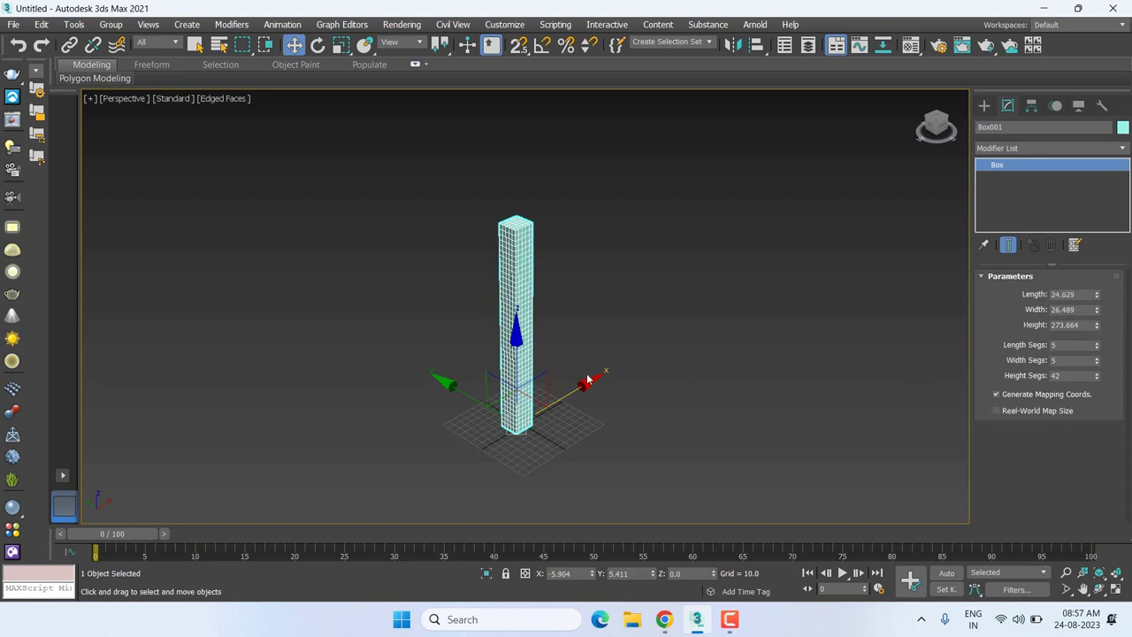
pyautogui.scroll(2, 916, 204)
pyautogui.click(1043, 148)
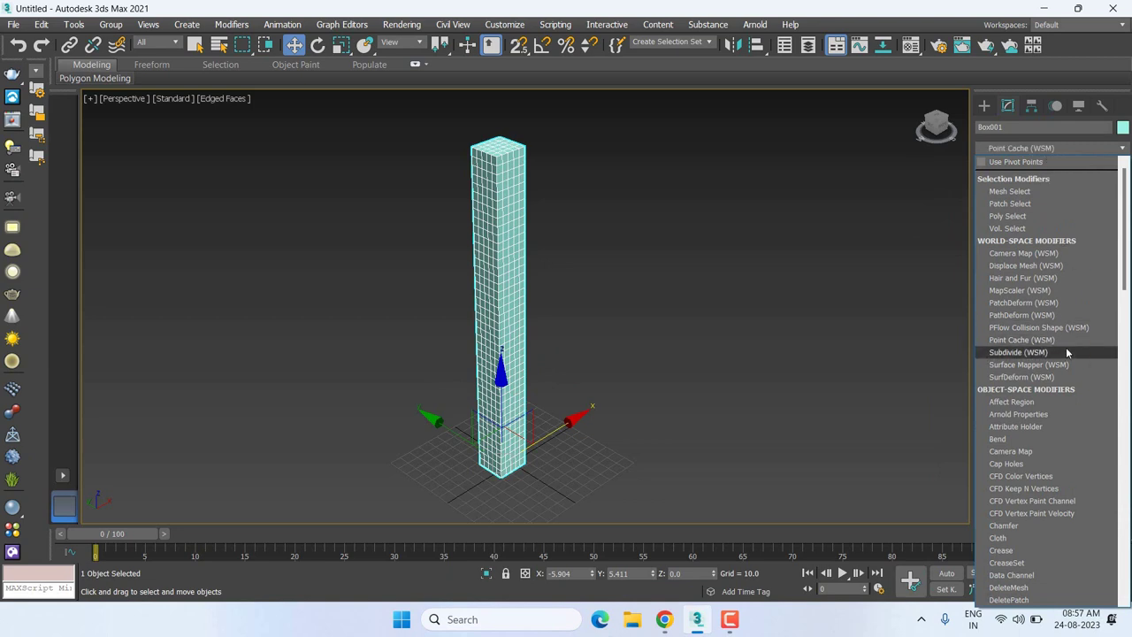
# Add a Twist modifier to Box001 and set its angle to 299 degrees about Z.
pyautogui.scroll(-10, 1066, 348)
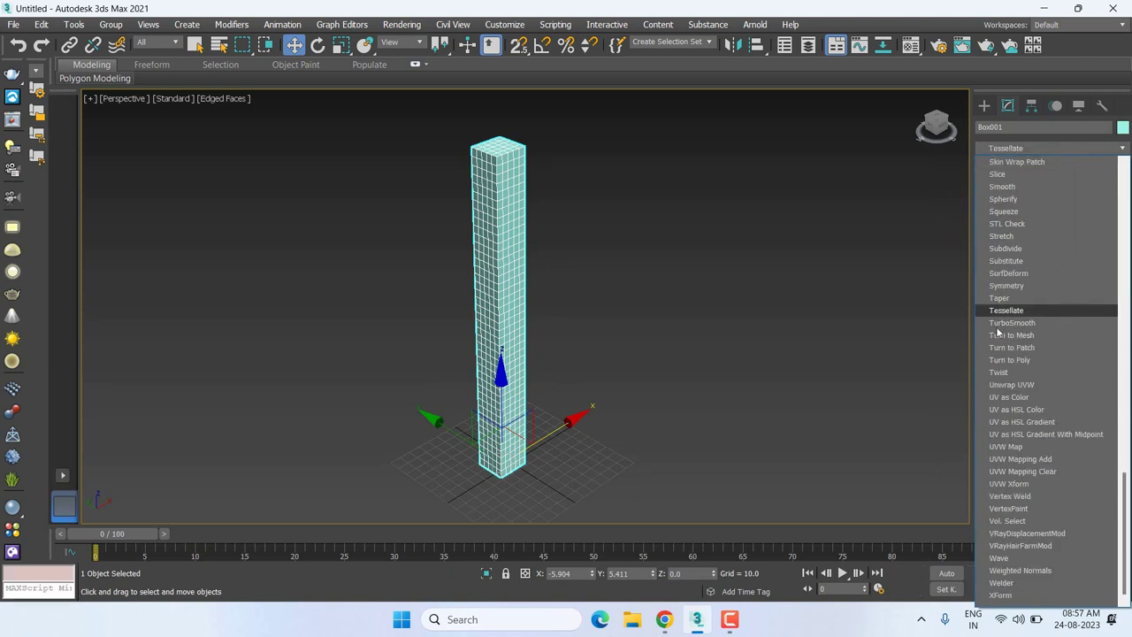
pyautogui.click(1002, 372)
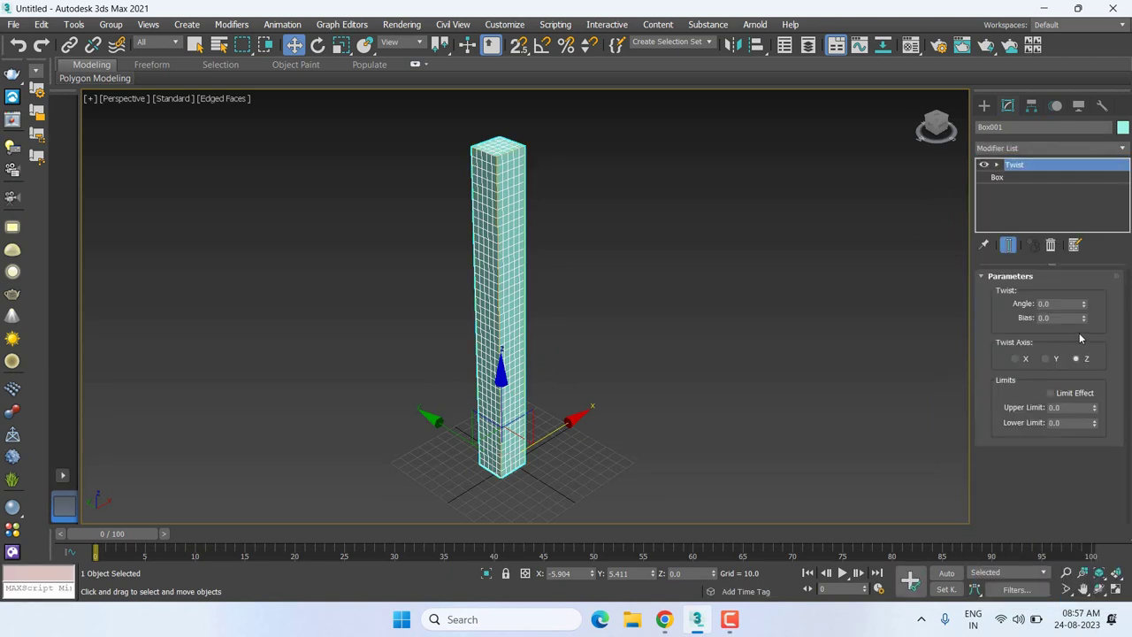
pyautogui.moveTo(1085, 305); pyautogui.dragTo(1077, 40)
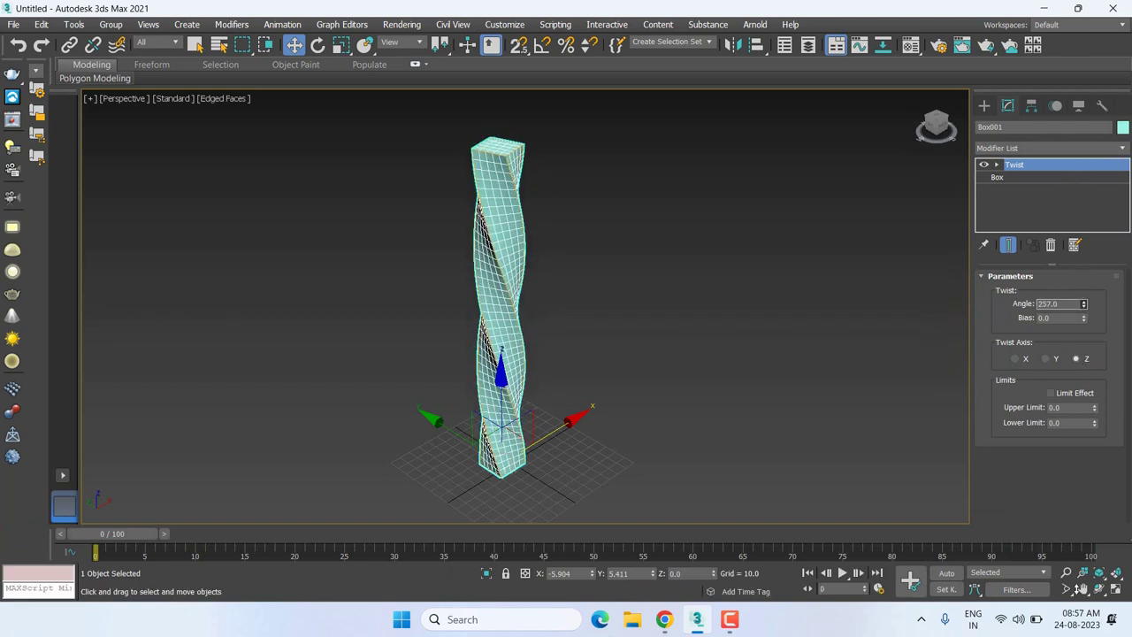
pyautogui.moveTo(1077, 40); pyautogui.dragTo(1075, 541)
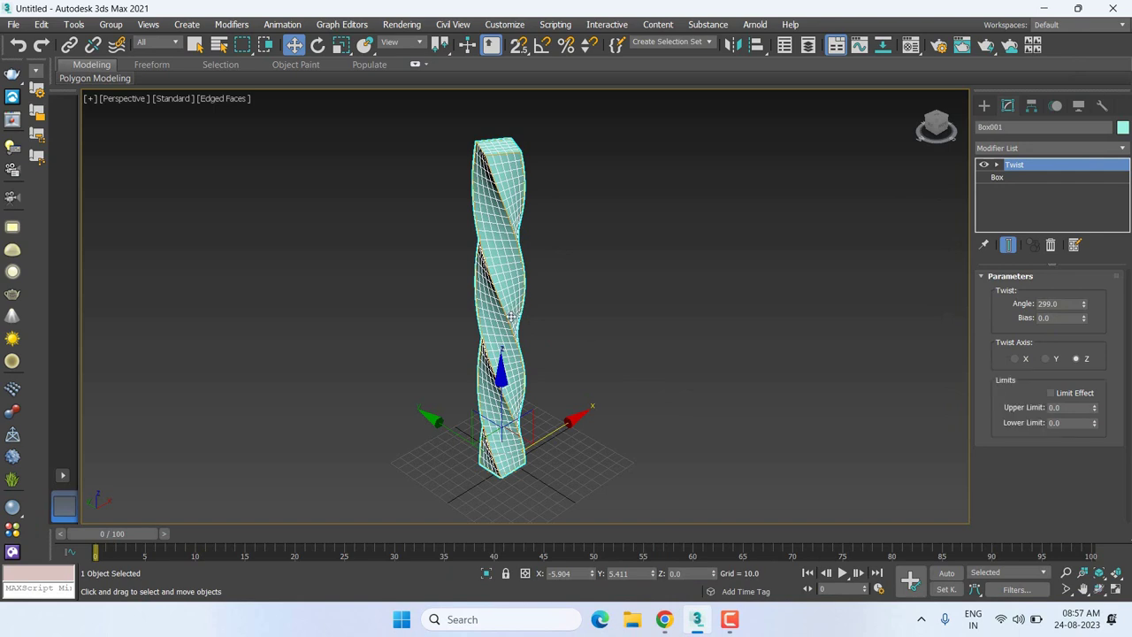
pyautogui.click(1023, 149)
pyautogui.press('b')
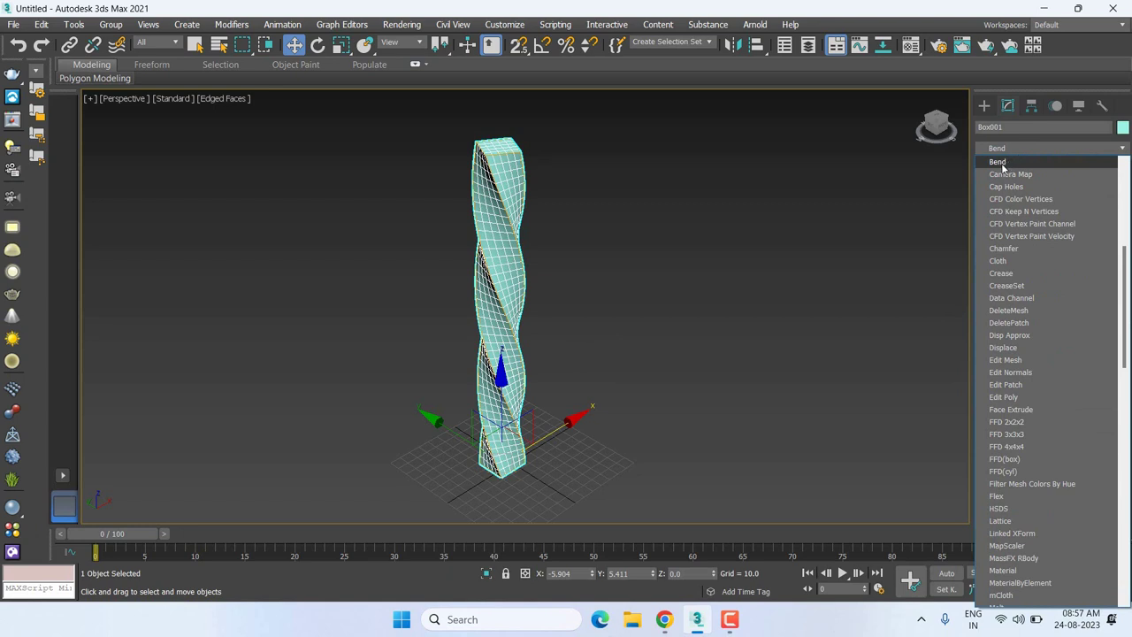
# Add a 193.5° Bend with Limit Effect, upper limit 461.032 and lower limit -57.26.
pyautogui.click(998, 163)
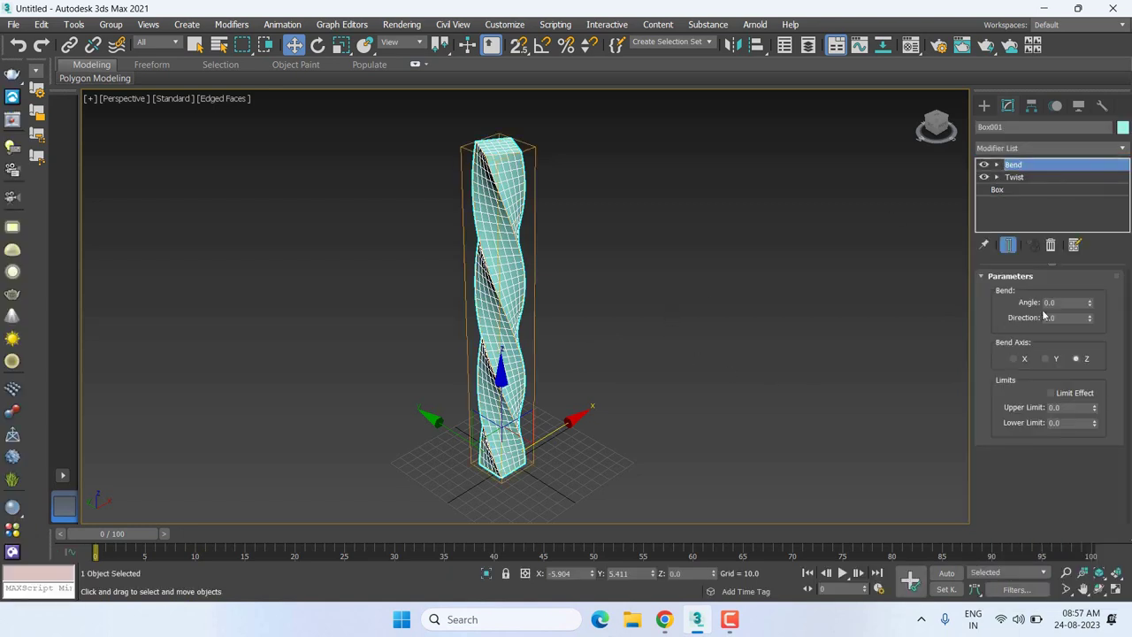
pyautogui.moveTo(1092, 305)
pyautogui.mouseDown()
pyautogui.moveTo(1119, 181)
pyautogui.moveTo(27, 76)
pyautogui.mouseUp()
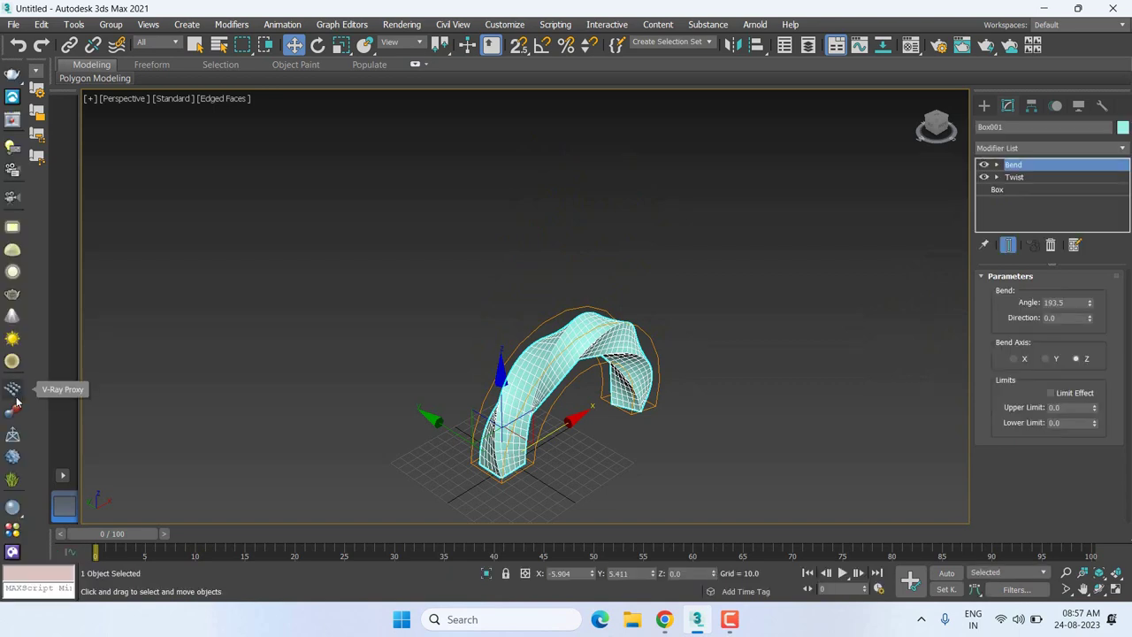
pyautogui.keyDown('alt'); pyautogui.moveTo(390, 382); pyautogui.dragTo(338, 363, button='middle'); pyautogui.keyUp('alt')
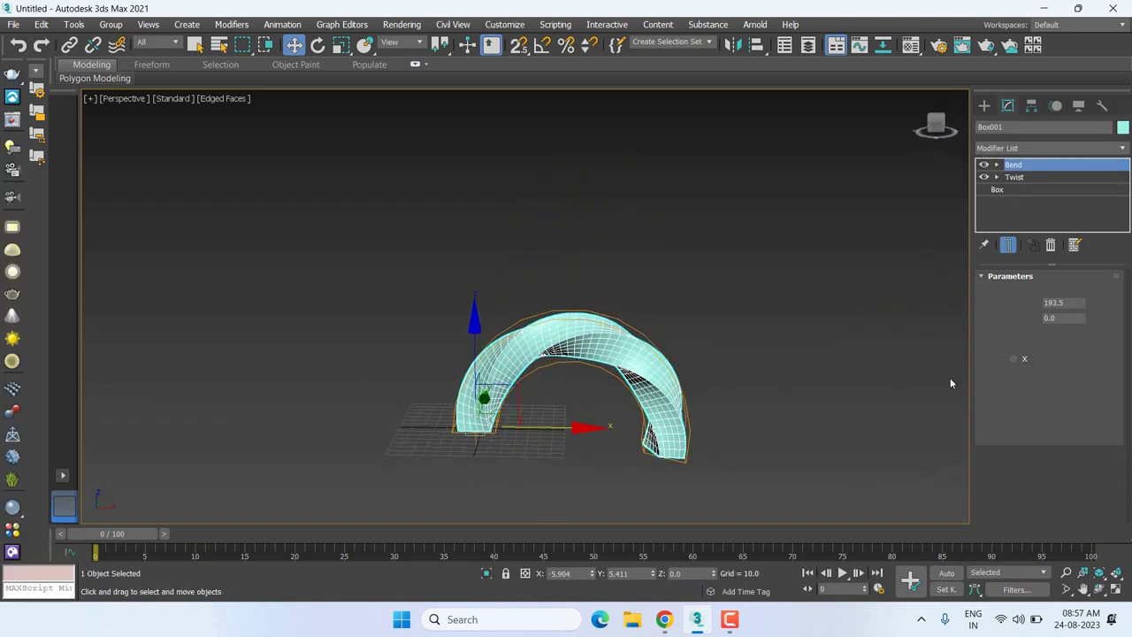
pyautogui.click(1050, 394)
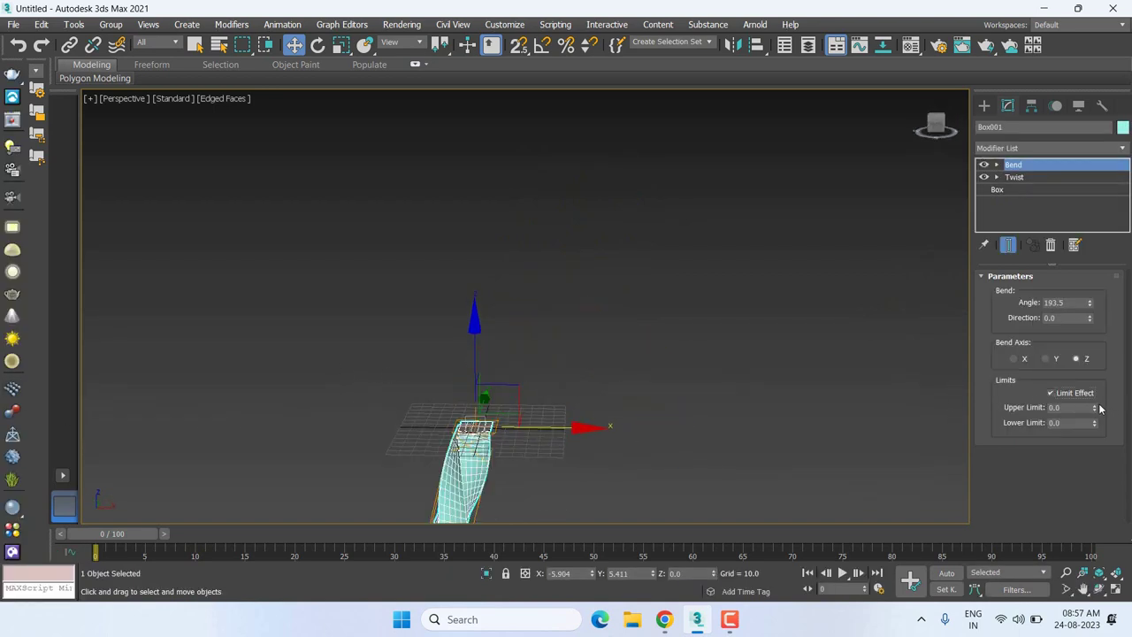
pyautogui.moveTo(1100, 407); pyautogui.dragTo(1100, 336)
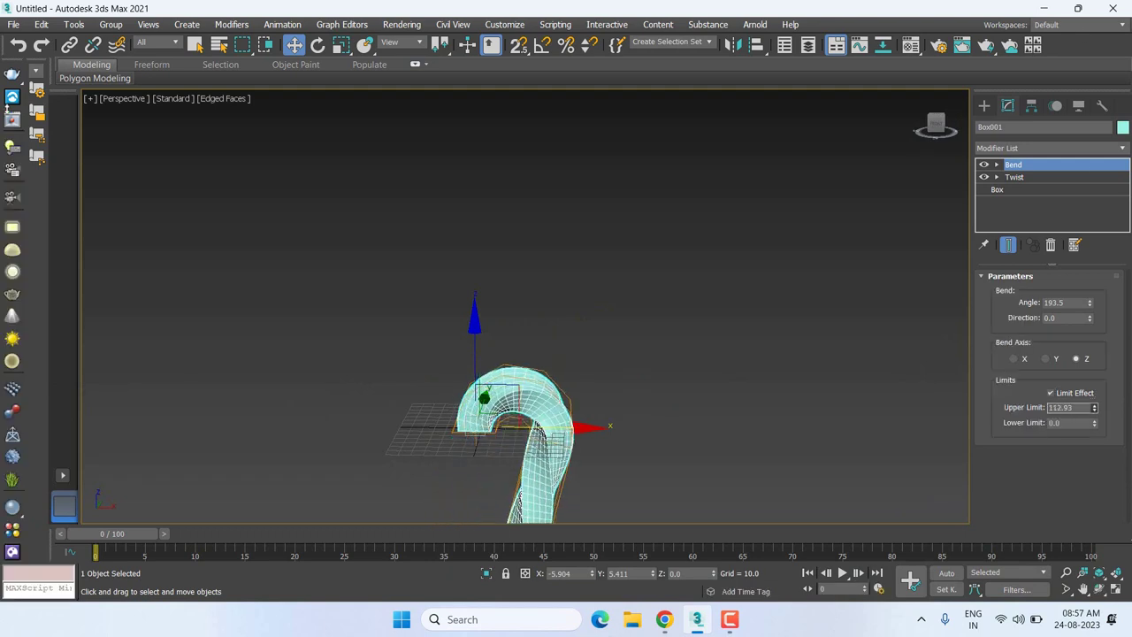
pyautogui.moveTo(1094, 408); pyautogui.dragTo(1057, 263)
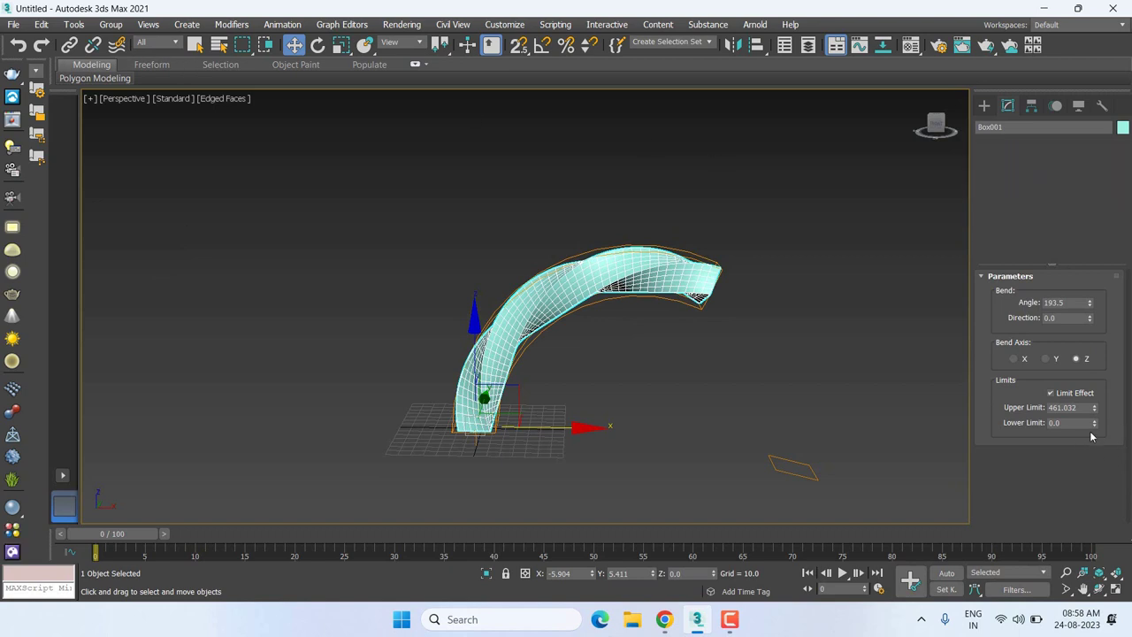
pyautogui.moveTo(1095, 426)
pyautogui.mouseDown()
pyautogui.moveTo(1105, 569)
pyautogui.moveTo(805, 148)
pyautogui.mouseUp()
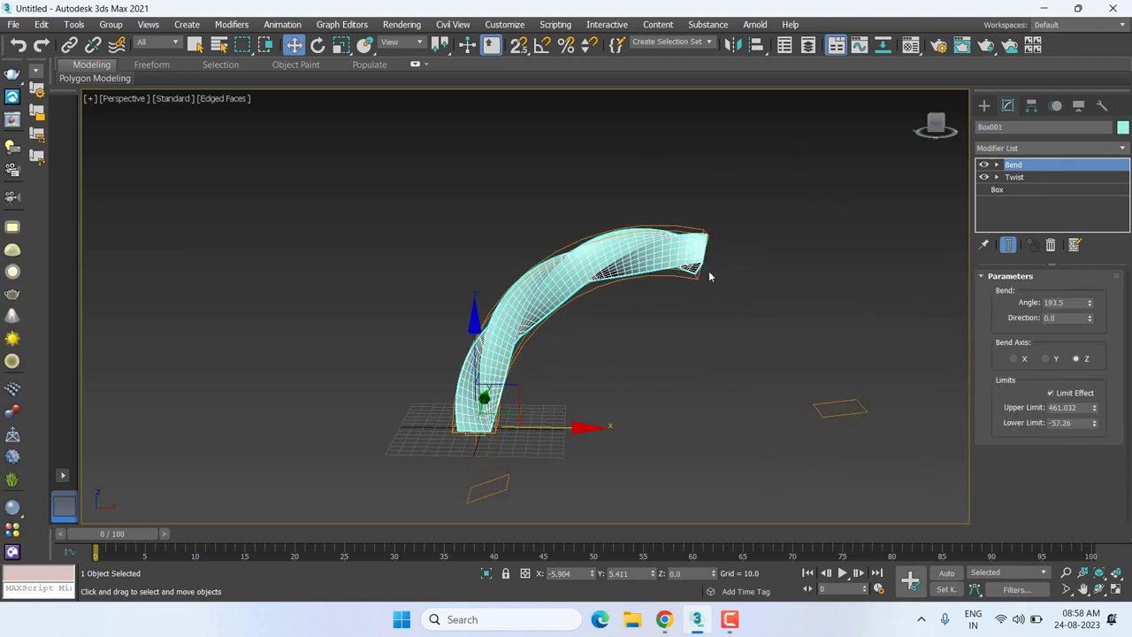
pyautogui.moveTo(726, 287)
pyautogui.keyDown('alt'); pyautogui.mouseDown(button='middle')
pyautogui.moveTo(881, 266)
pyautogui.moveTo(660, 302)
pyautogui.moveTo(773, 300)
pyautogui.moveTo(753, 280)
pyautogui.moveTo(802, 376)
pyautogui.mouseUp(button='middle'); pyautogui.keyUp('alt')
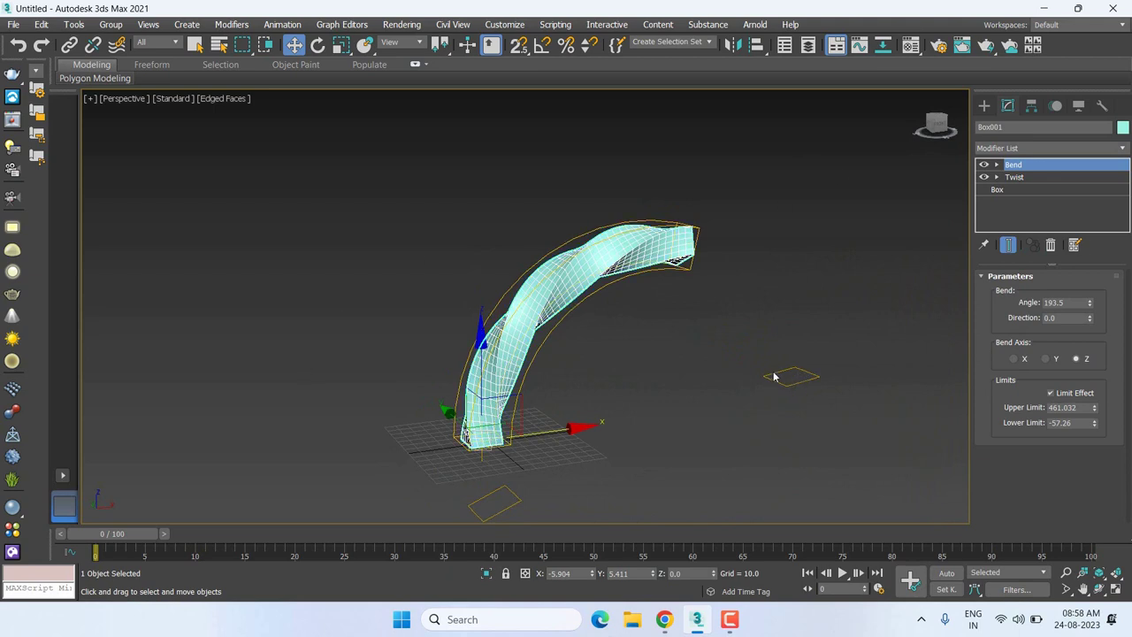
# Reselect the bent column, orbit to a side-on view, and browse the Modifier List to Bend.
pyautogui.click(804, 243)
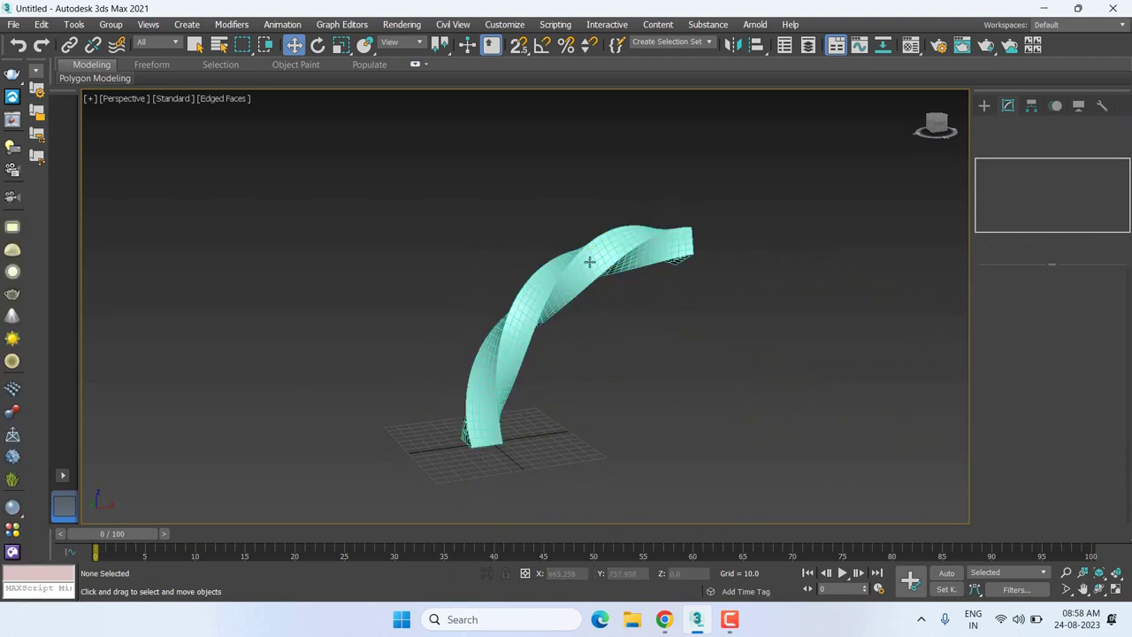
pyautogui.click(590, 260)
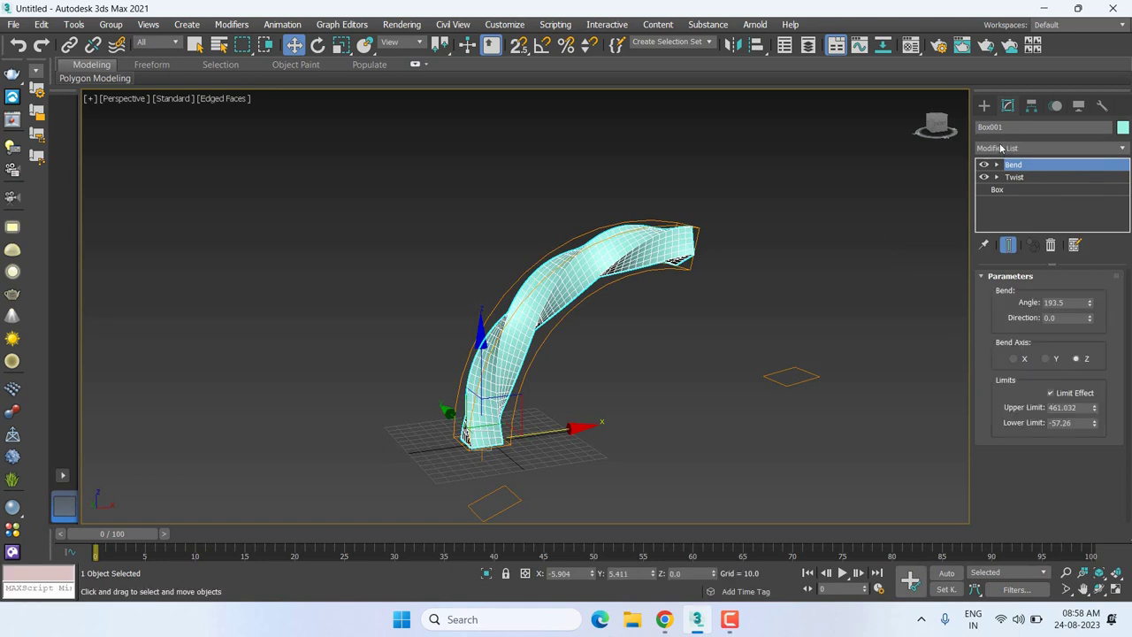
pyautogui.moveTo(751, 263)
pyautogui.keyDown('alt'); pyautogui.mouseDown(button='middle')
pyautogui.moveTo(699, 270)
pyautogui.moveTo(753, 303)
pyautogui.moveTo(640, 293)
pyautogui.moveTo(716, 306)
pyautogui.mouseUp(button='middle'); pyautogui.keyUp('alt')
pyautogui.click(1046, 148)
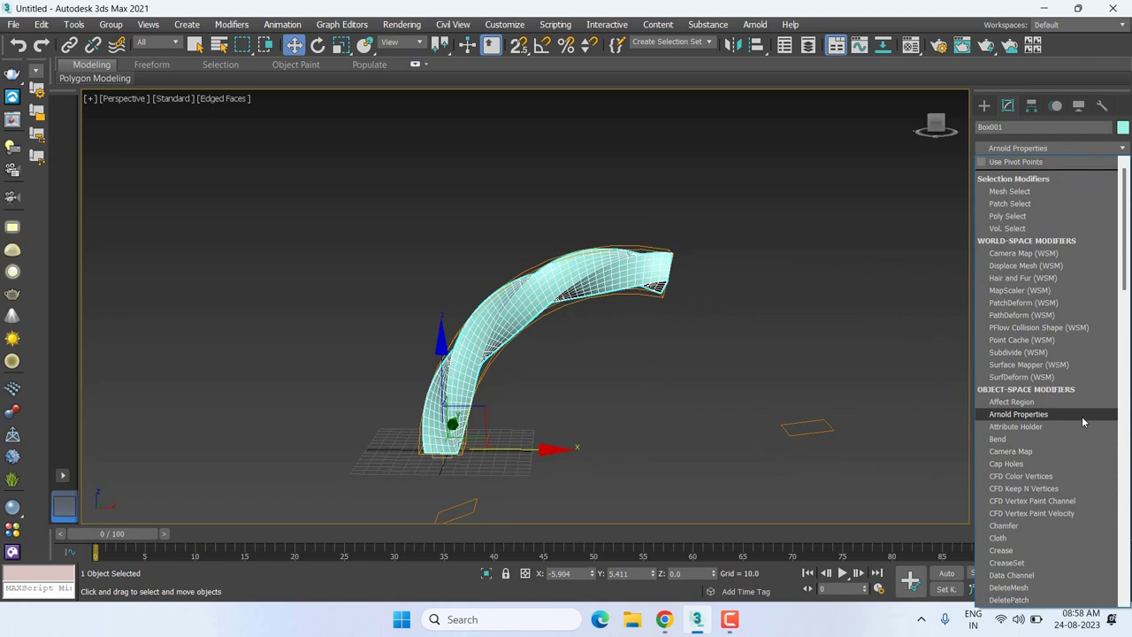
pyautogui.press('b')
pyautogui.press('Return')
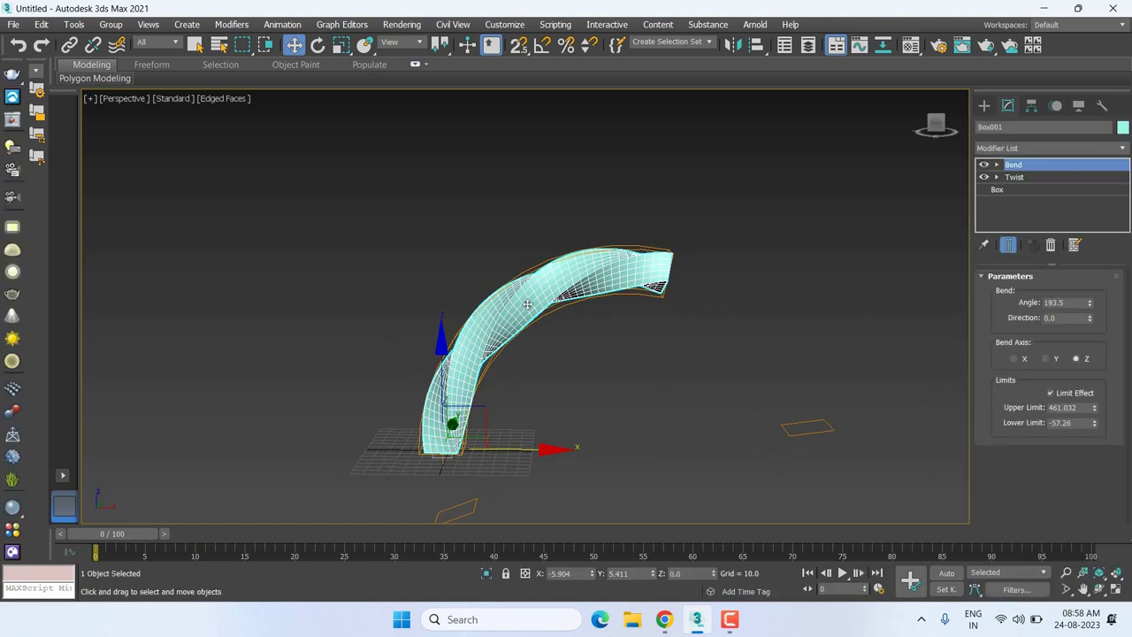
pyautogui.moveTo(574, 329); pyautogui.dragTo(497, 308, button='middle')
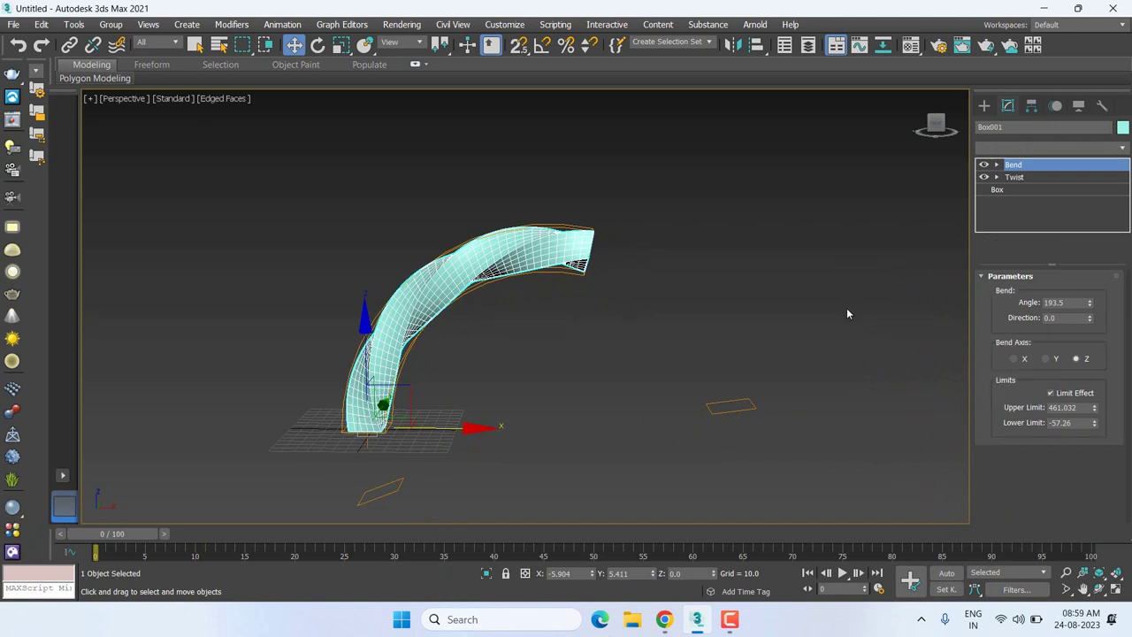
# Add a Symmetry modifier to Box001 and compare mirror axes Y and Z.
pyautogui.click(1028, 149)
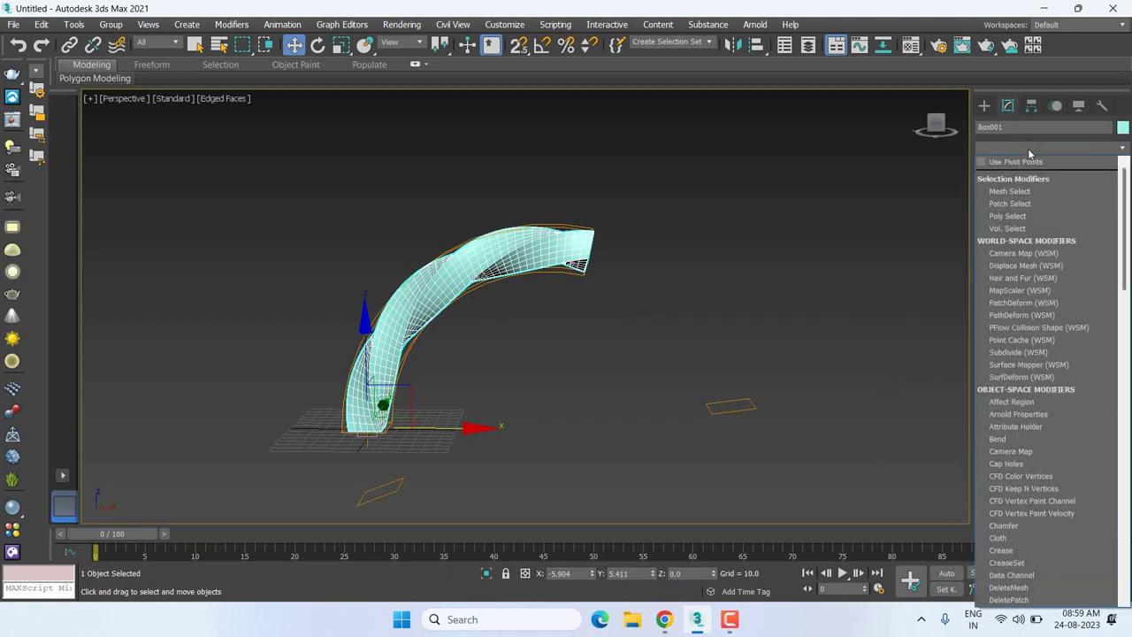
pyautogui.scroll(-10, 1026, 336)
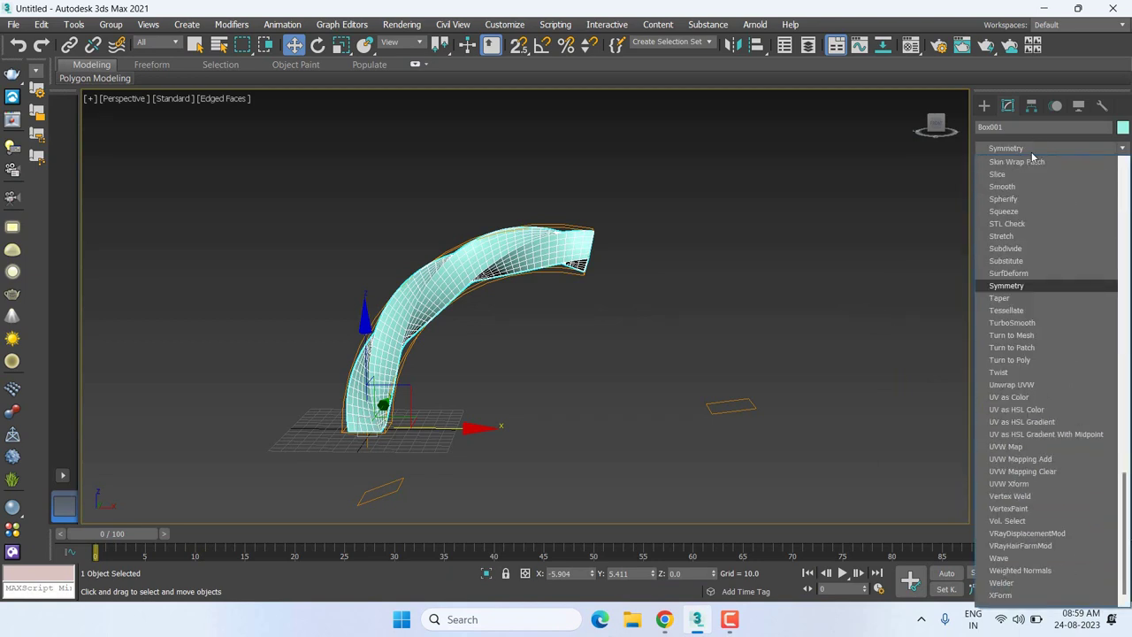
pyautogui.click(1011, 285)
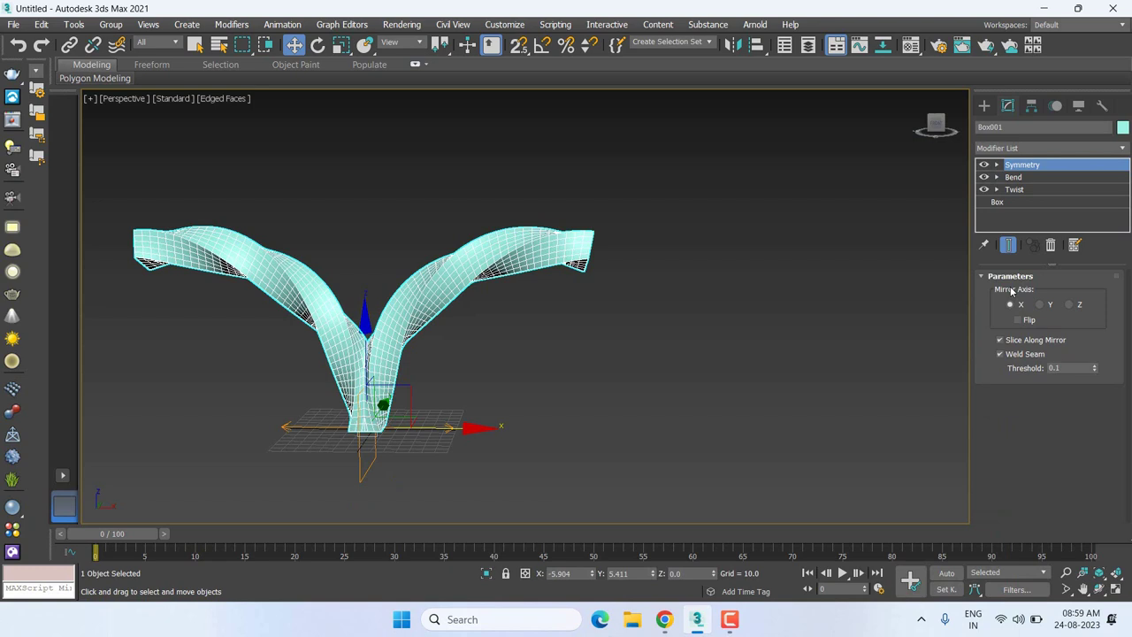
pyautogui.scroll(-5, 706, 321)
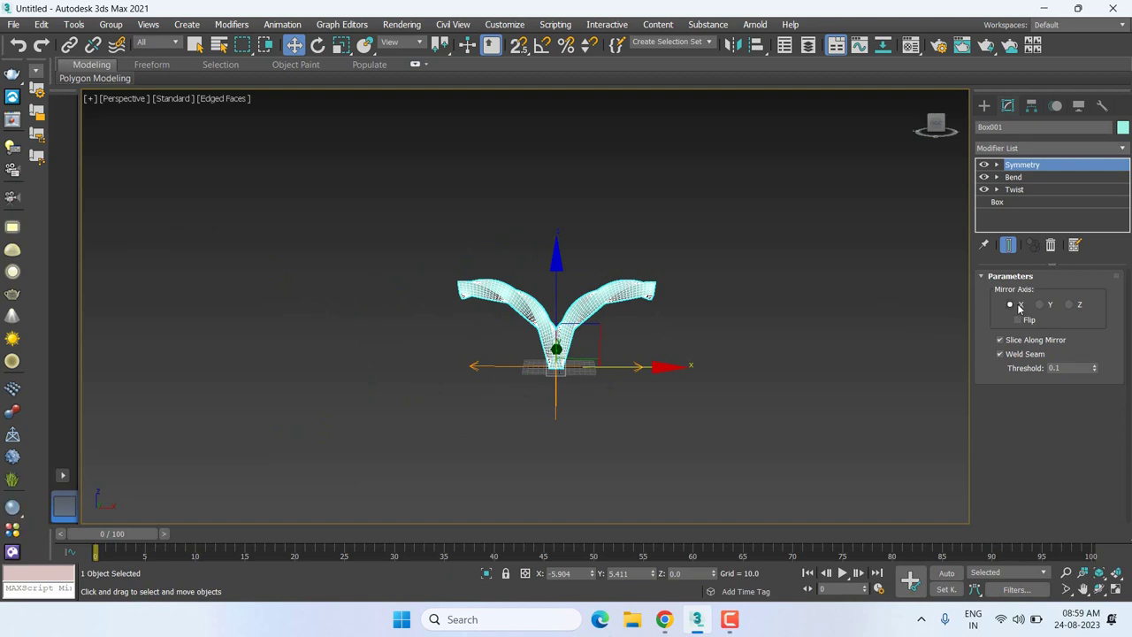
pyautogui.click(1049, 305)
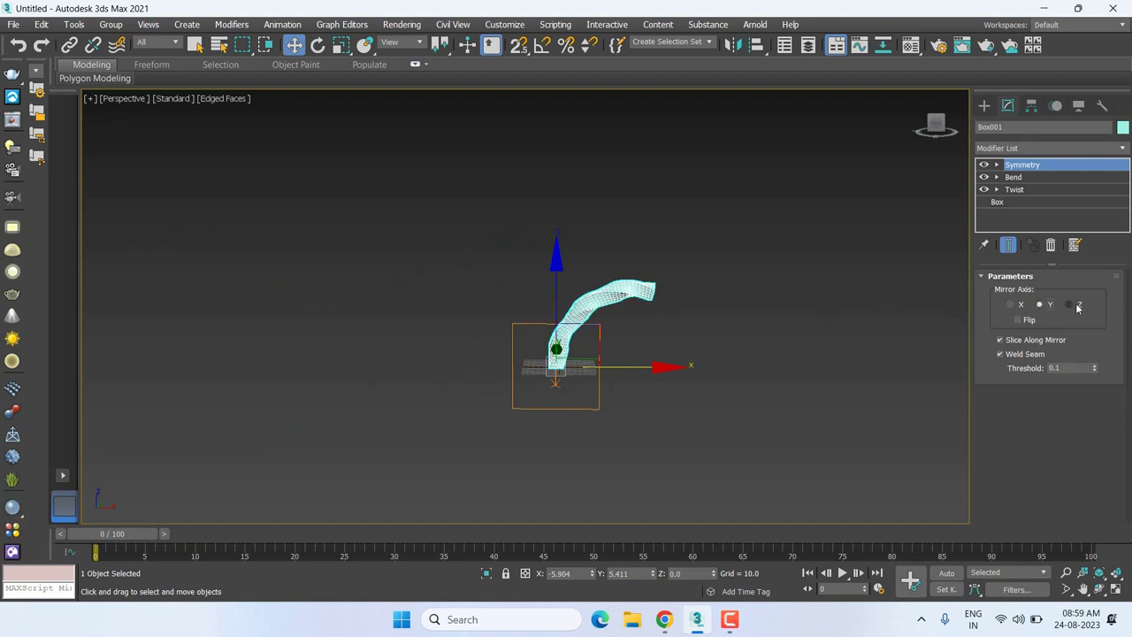
pyautogui.click(1075, 304)
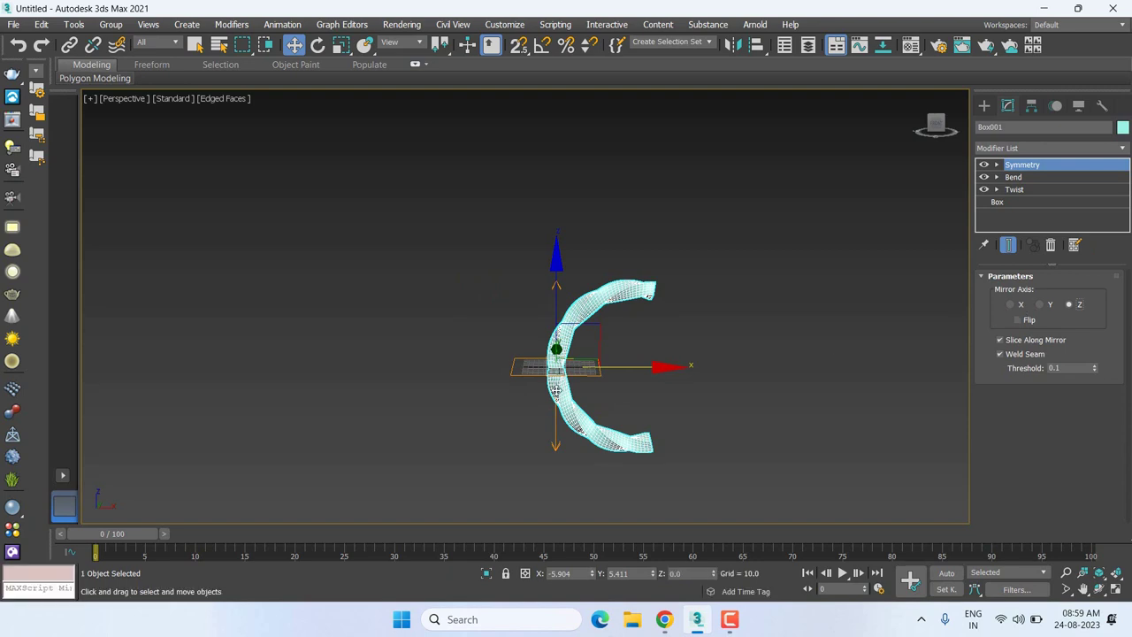
# Reselect the C-shaped box and apply Symmetry again with mirror axis X.
pyautogui.scroll(5, 556, 389)
pyautogui.scroll(-4, 734, 194)
pyautogui.scroll(-1, 783, 332)
pyautogui.click(783, 333)
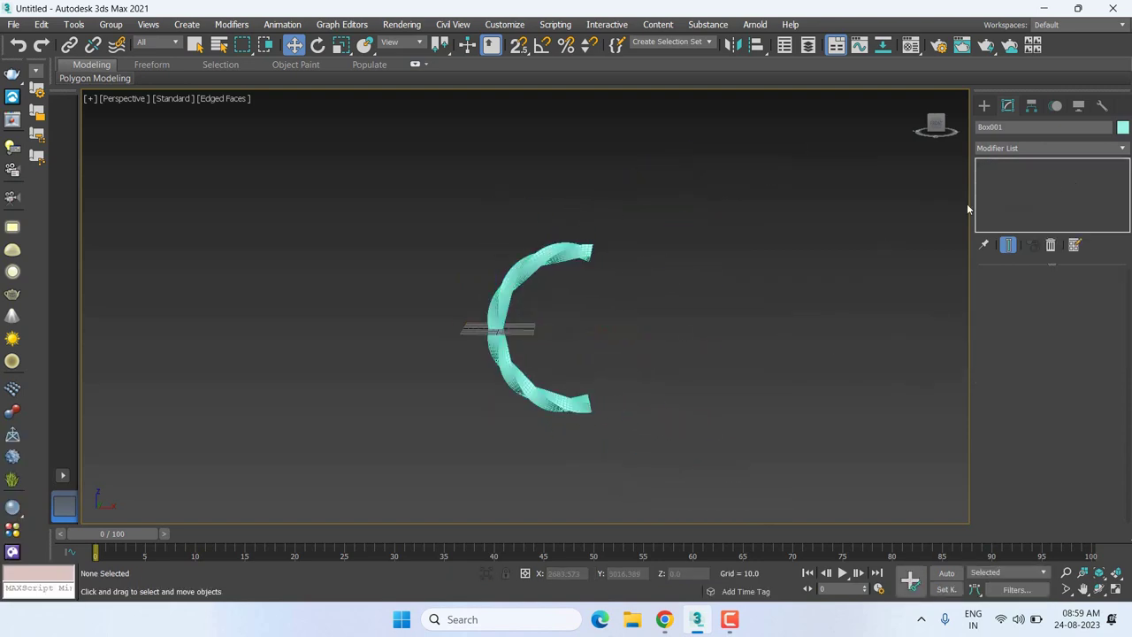
pyautogui.click(530, 276)
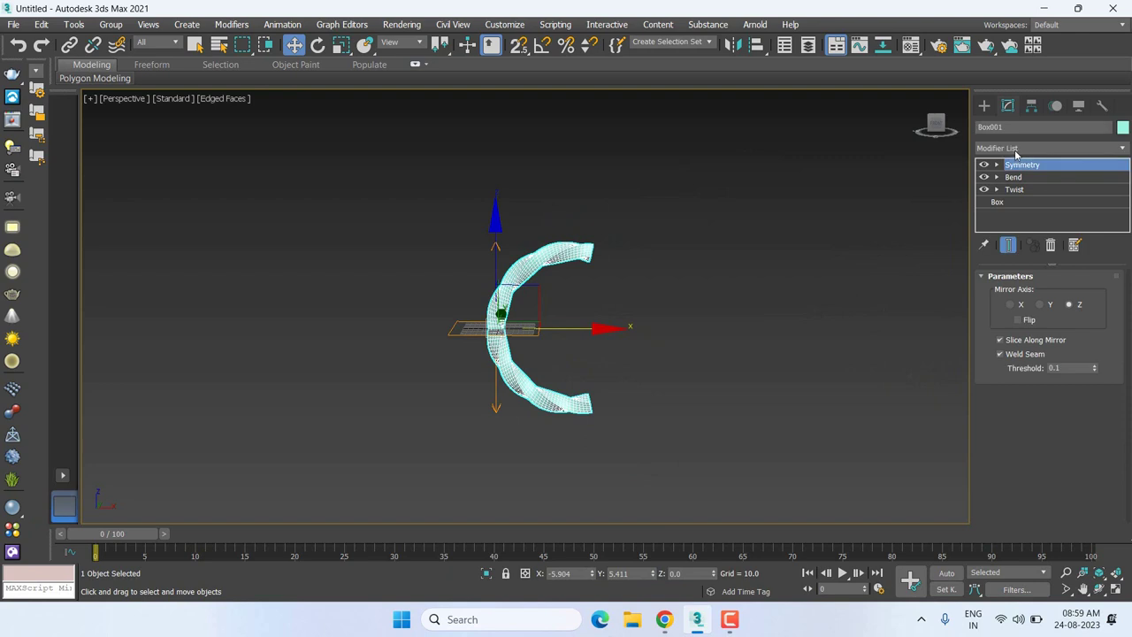
pyautogui.click(1016, 149)
pyautogui.scroll(-10, 1014, 149)
pyautogui.scroll(-10, 1056, 283)
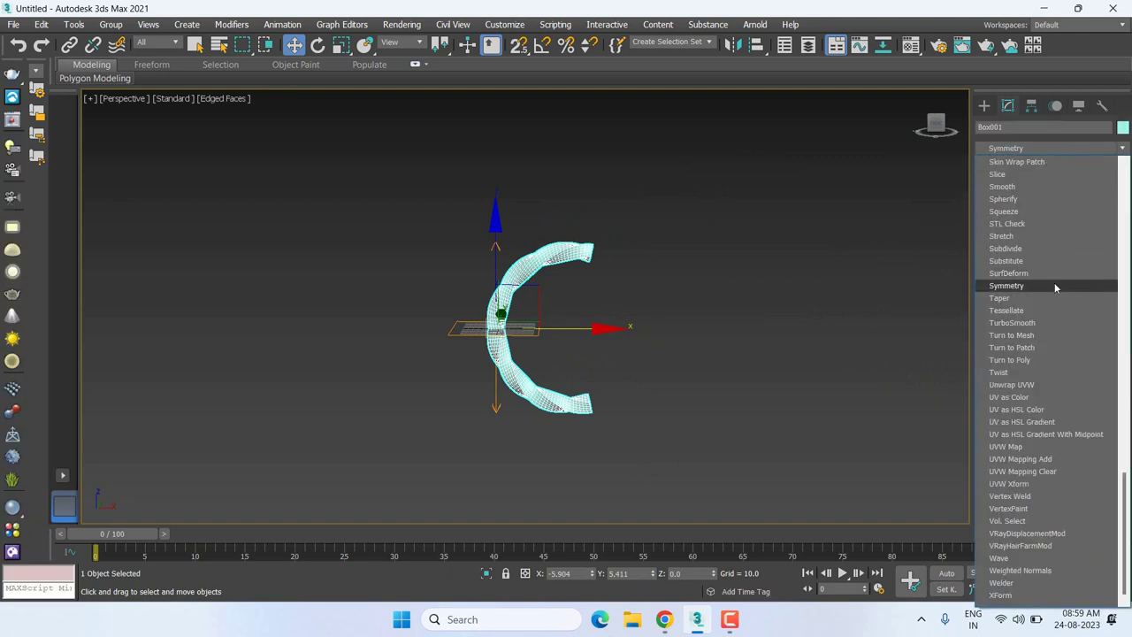
pyautogui.click(1054, 285)
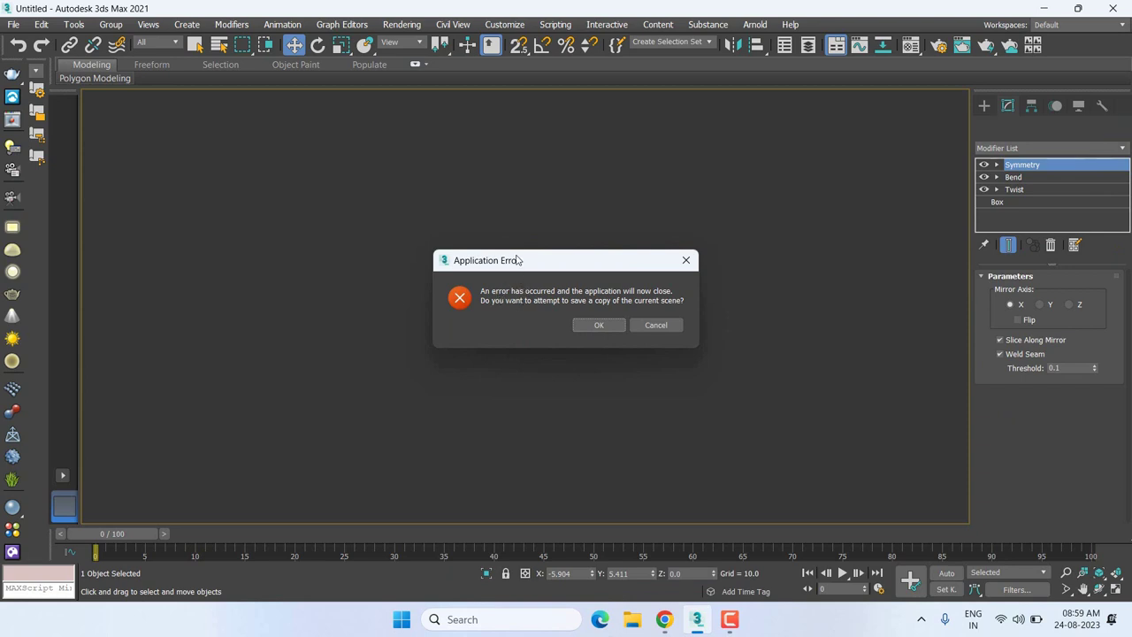
# Move the Application Error dialog aside and agree to save Untitled_recover.max to the autoback folder.
pyautogui.moveTo(515, 260)
pyautogui.mouseDown()
pyautogui.moveTo(666, 208)
pyautogui.moveTo(624, 162)
pyautogui.mouseUp()
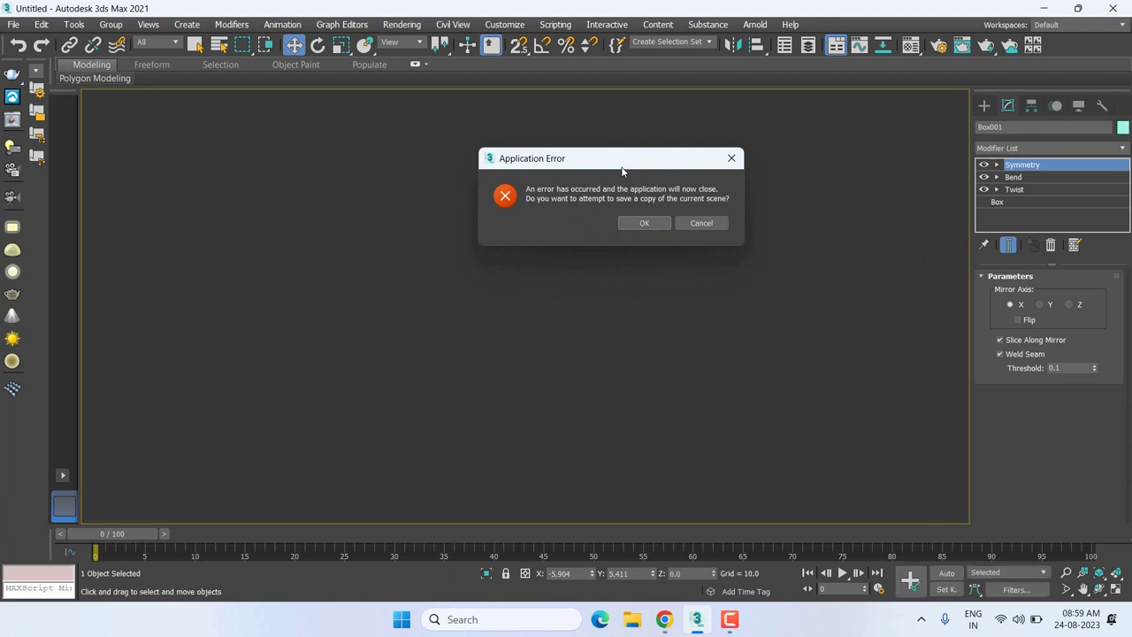
pyautogui.moveTo(622, 170); pyautogui.dragTo(594, 162)
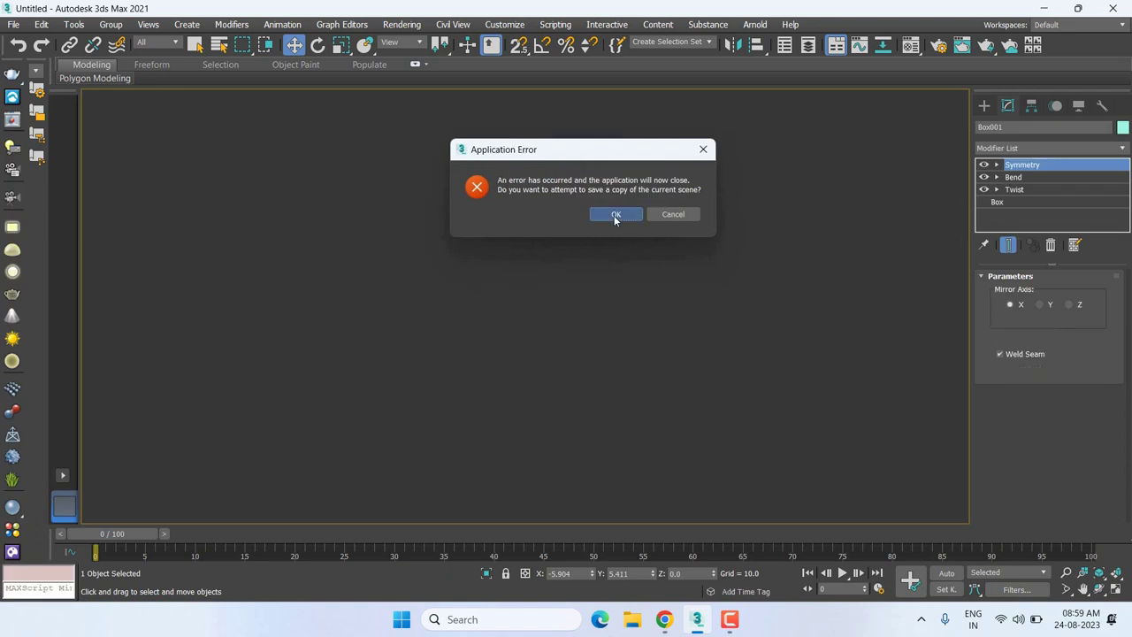
pyautogui.click(614, 215)
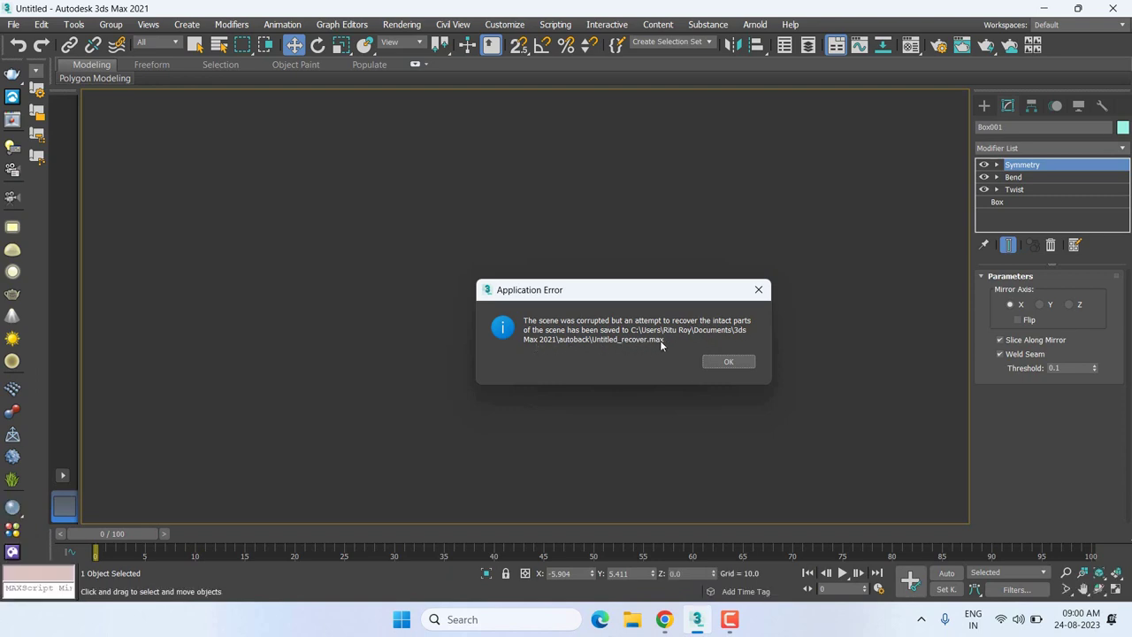
# Acknowledge the recovery message, close the error report without sending, and open File Explorer.
pyautogui.click(741, 363)
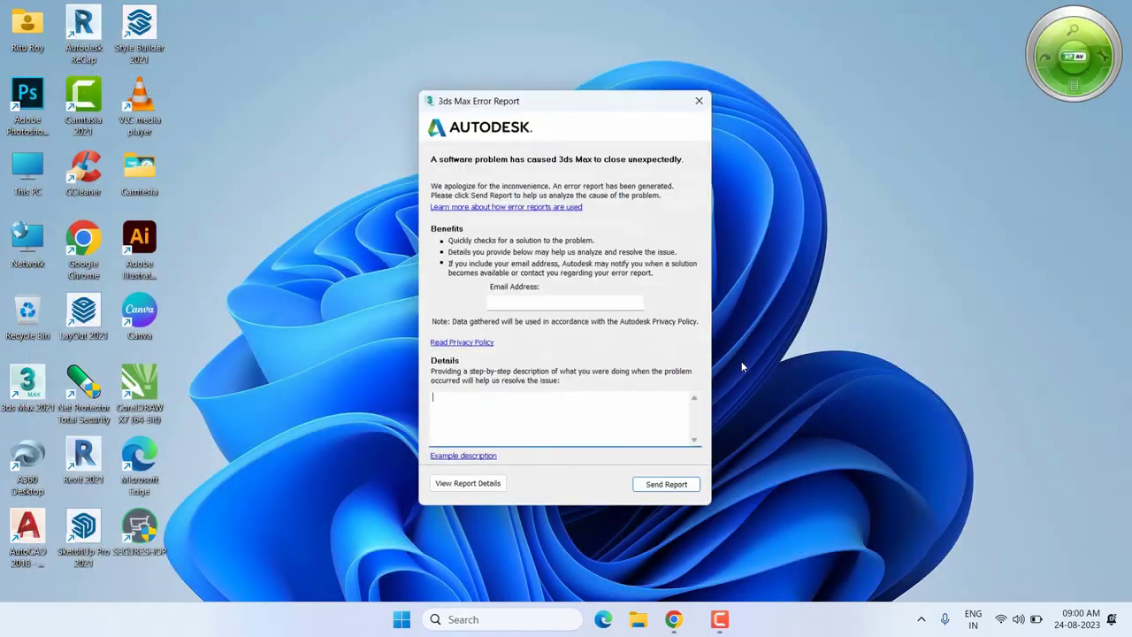
pyautogui.click(702, 97)
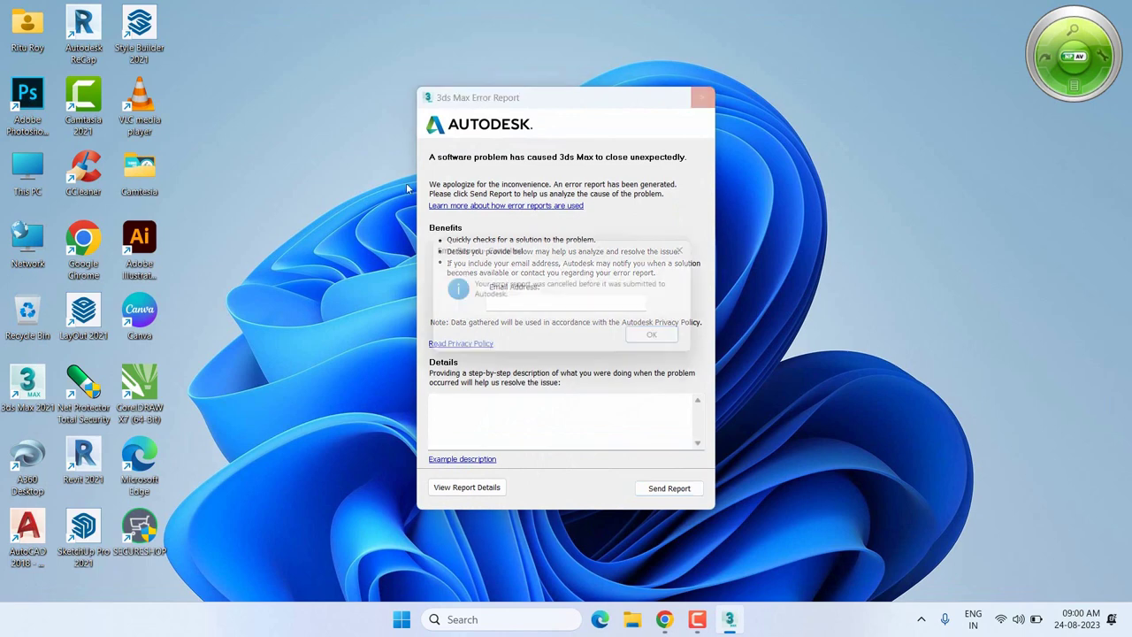
pyautogui.click(670, 342)
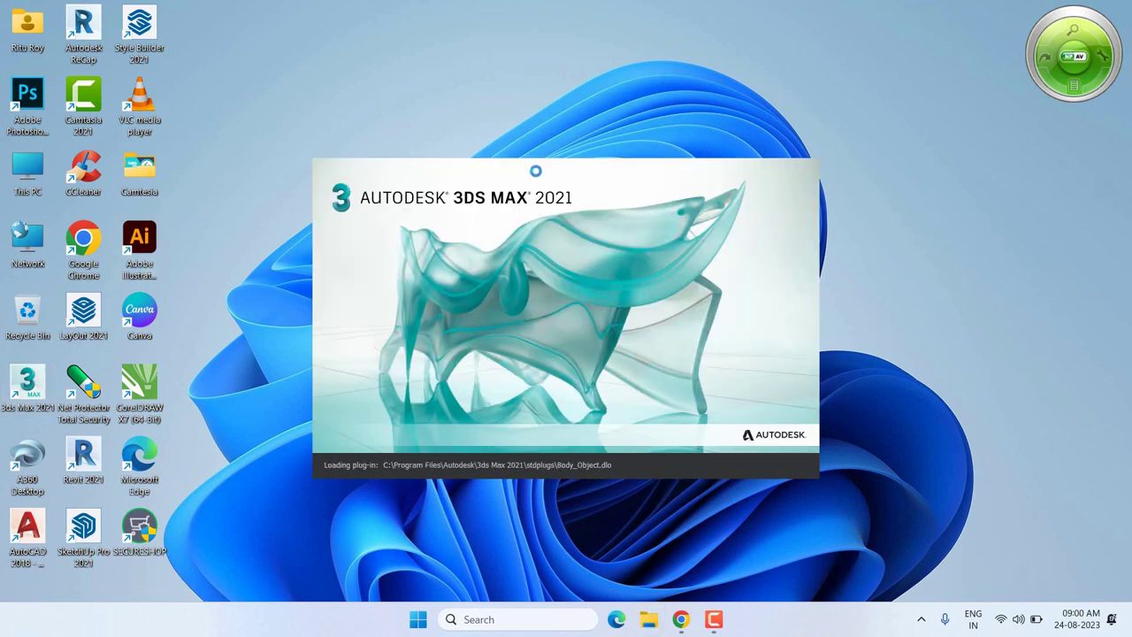
pyautogui.press('super+e')
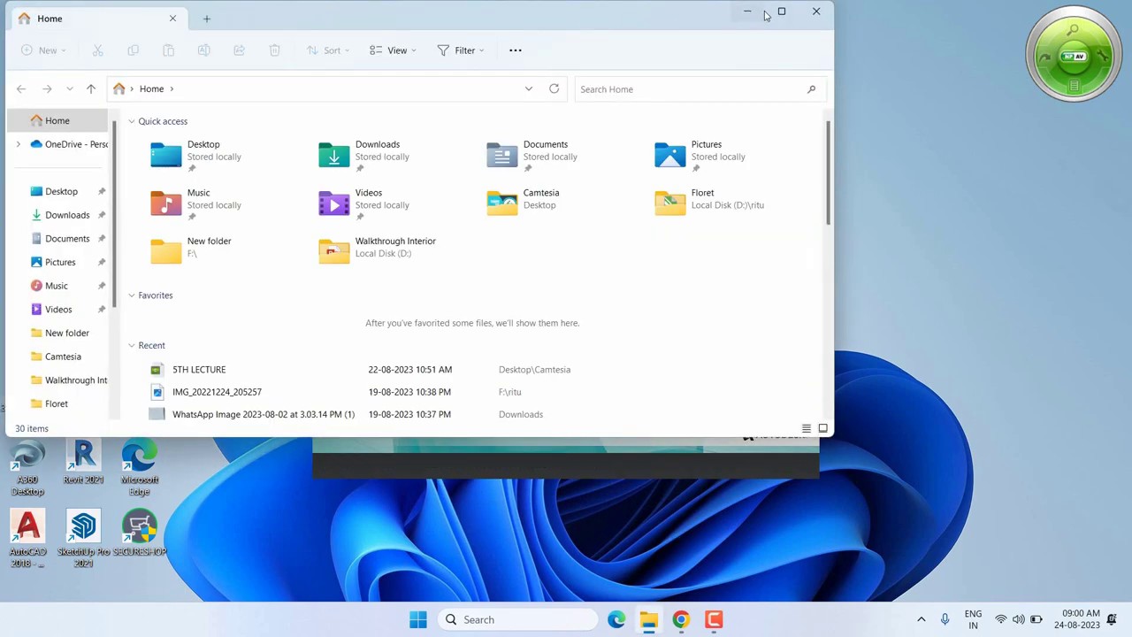
# Browse a maximized Explorer to Documents\3ds Max 2021\autoback, then minimize it.
pyautogui.click(782, 11)
pyautogui.click(71, 233)
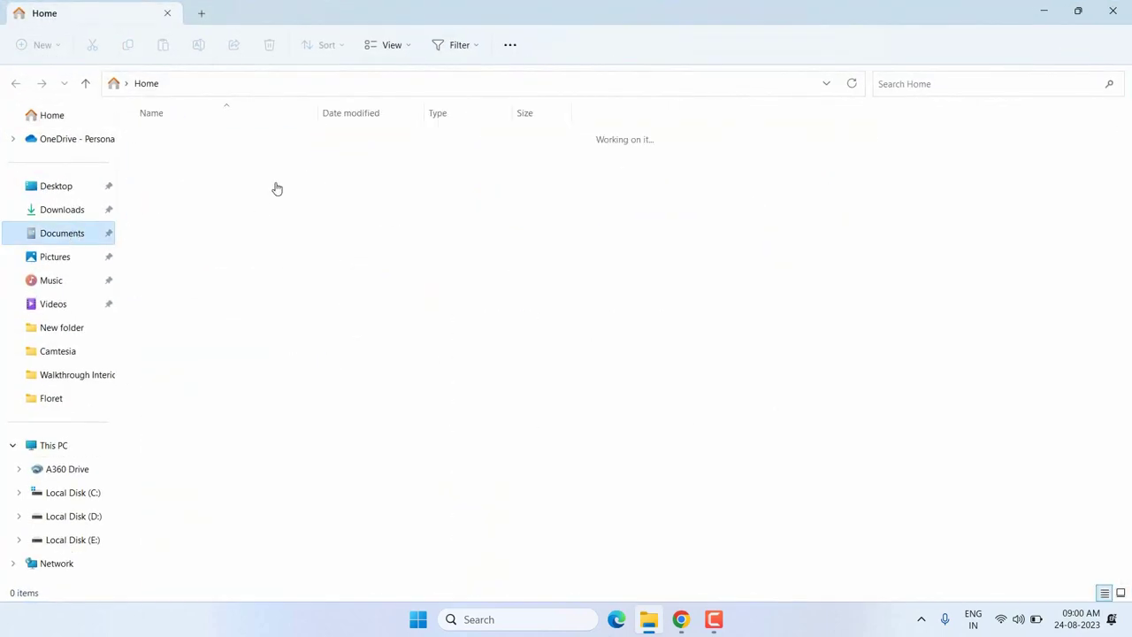
pyautogui.click(188, 144)
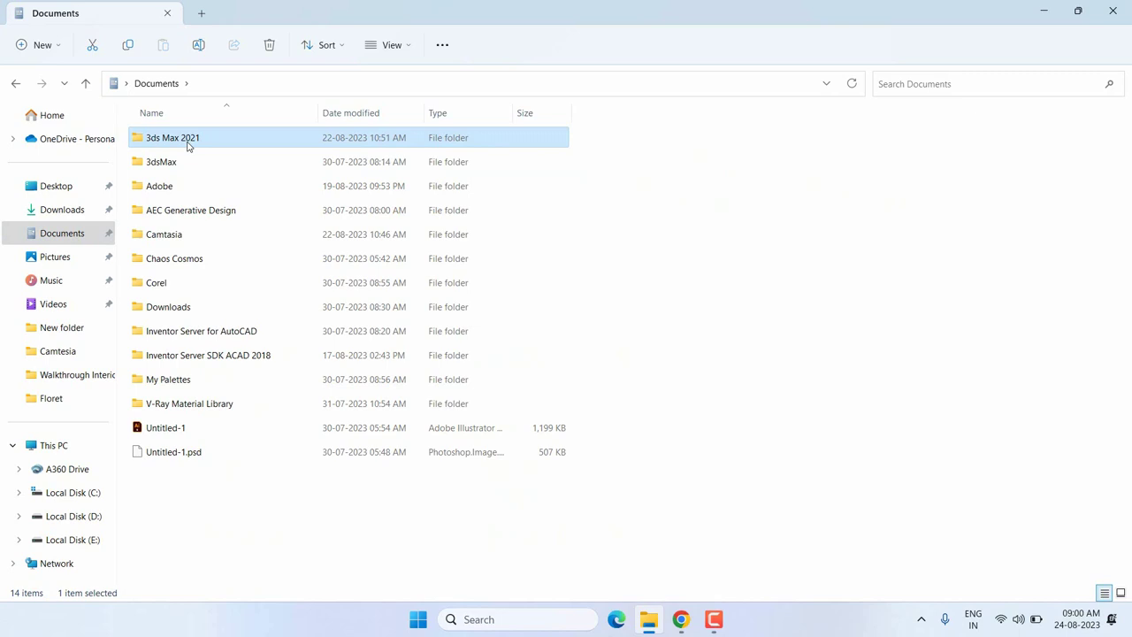
pyautogui.doubleClick(187, 145)
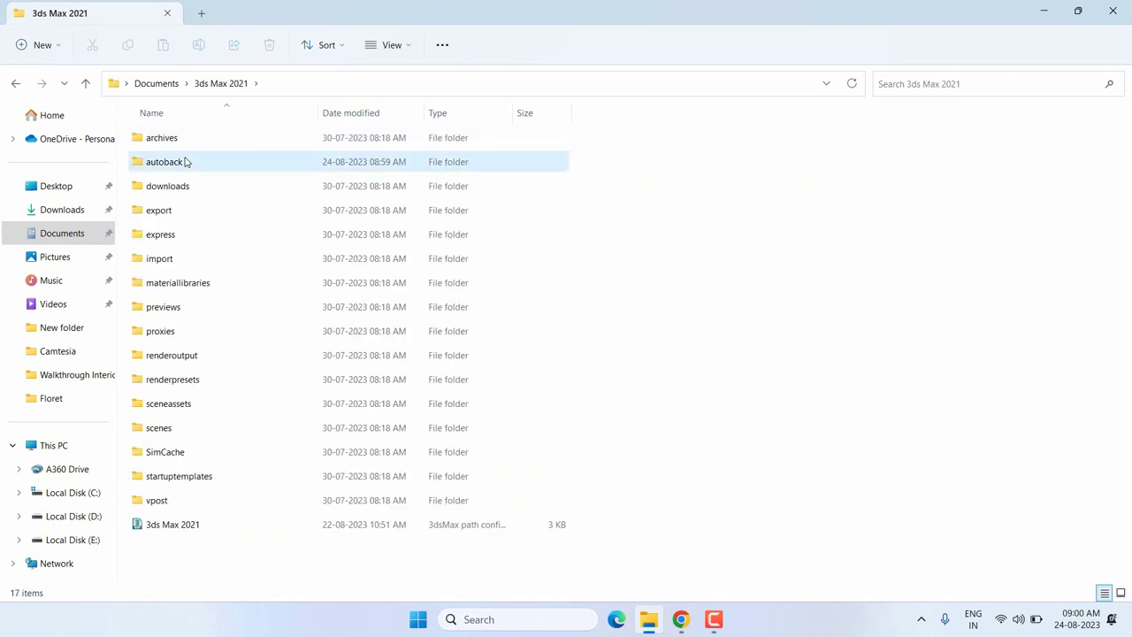
pyautogui.doubleClick(186, 162)
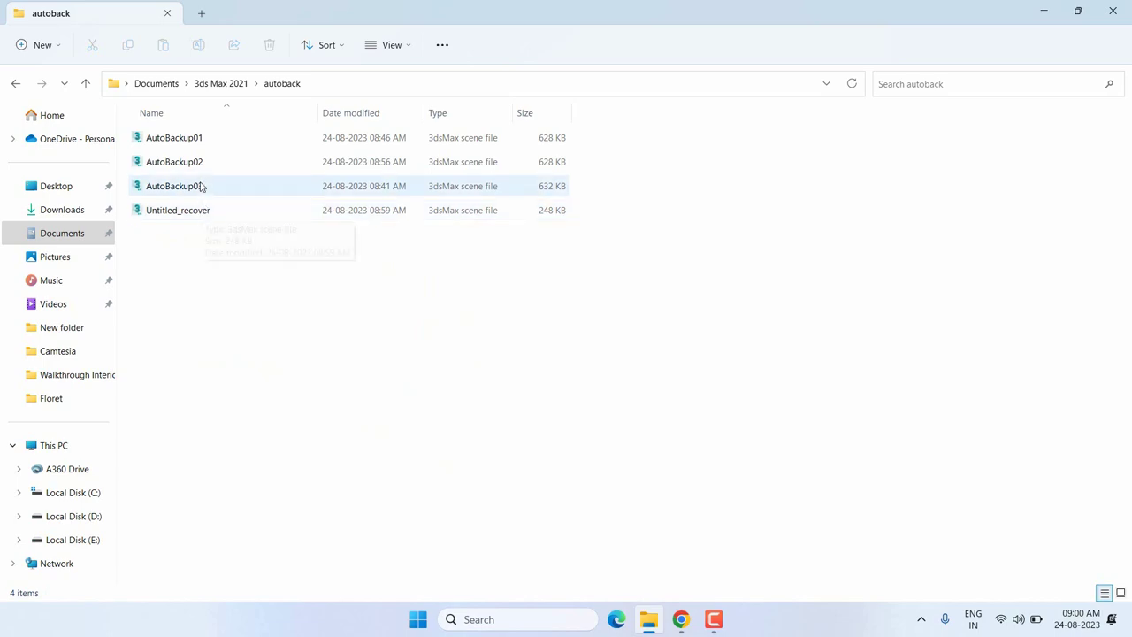
pyautogui.click(1043, 12)
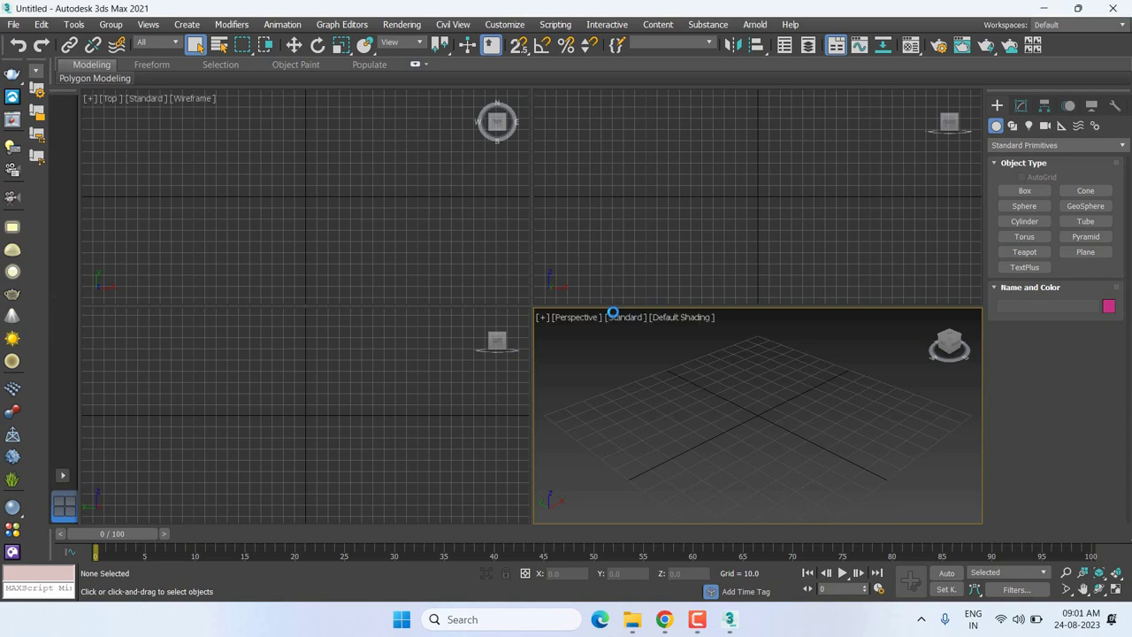
# Open Preference Settings and show the Files page.
pyautogui.click(549, 295)
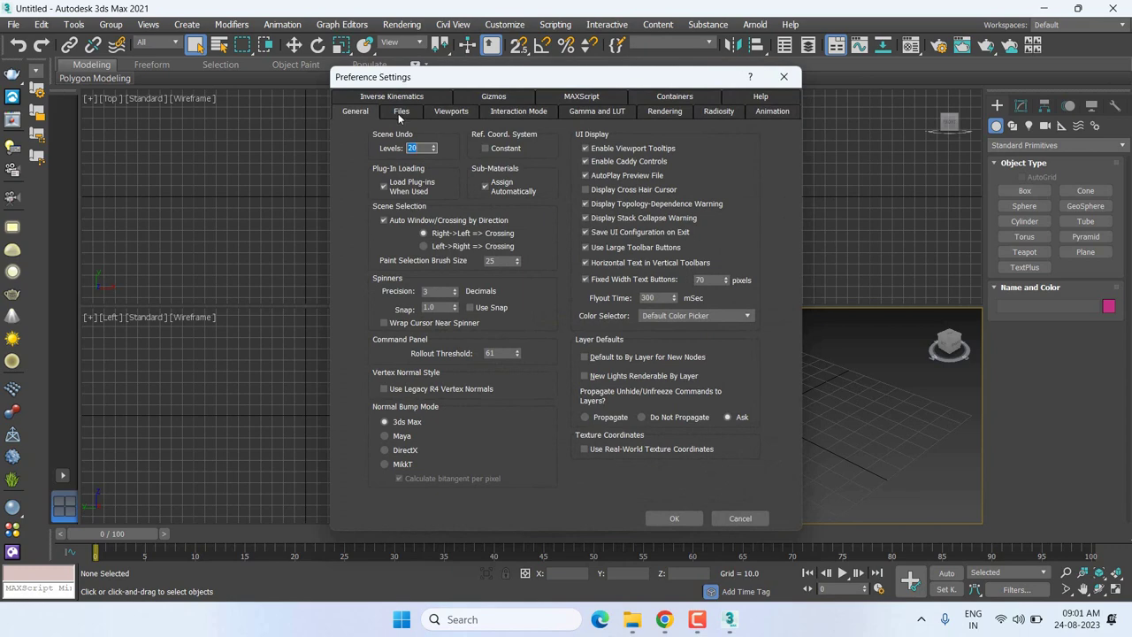
pyautogui.click(399, 113)
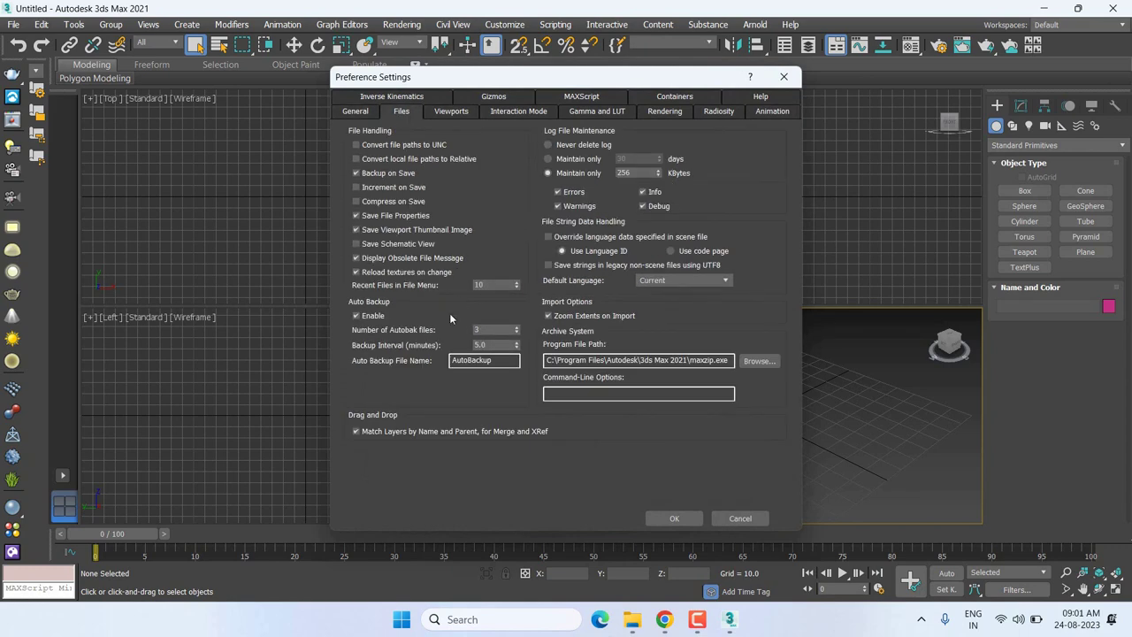
pyautogui.click(369, 115)
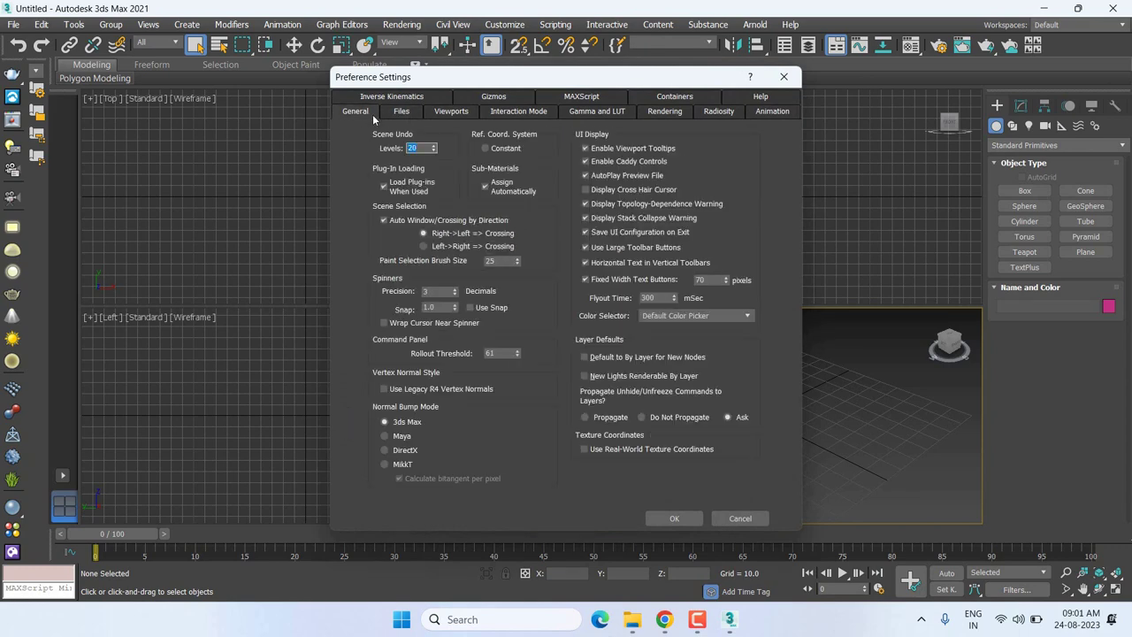
pyautogui.click(405, 114)
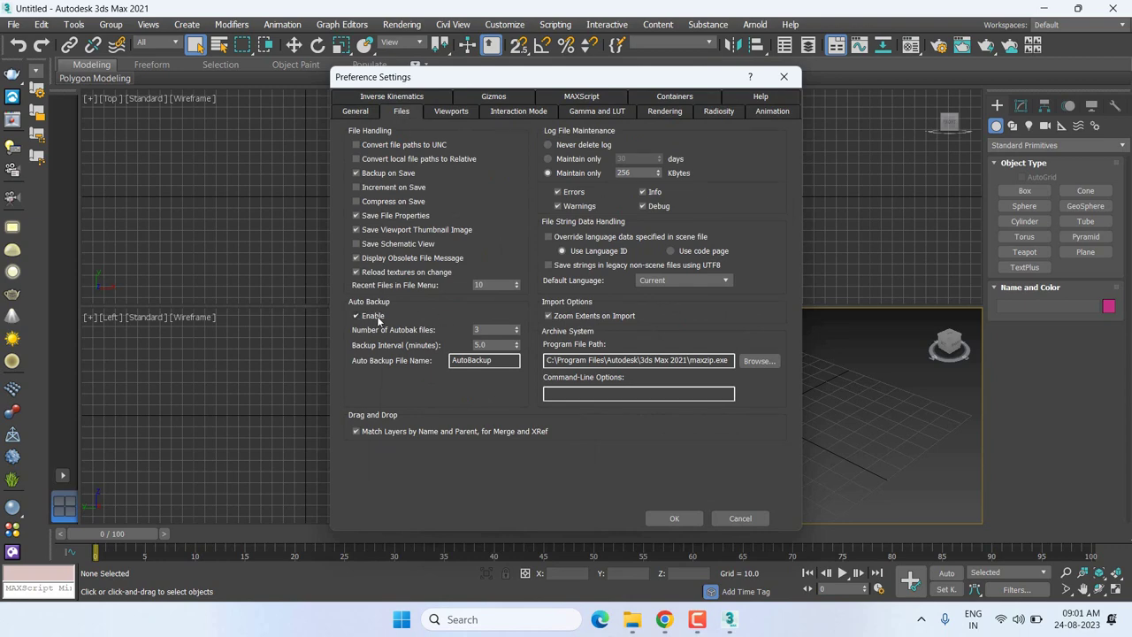
# Check the Auto Backup values (3 files, 5.0 minutes, AutoBackup) against the autoback folder.
pyautogui.doubleClick(477, 329)
pyautogui.press('Tab')
pyautogui.hotkey('shift', 'Tab')
pyautogui.click(494, 360)
pyautogui.moveTo(494, 360); pyautogui.dragTo(445, 358)
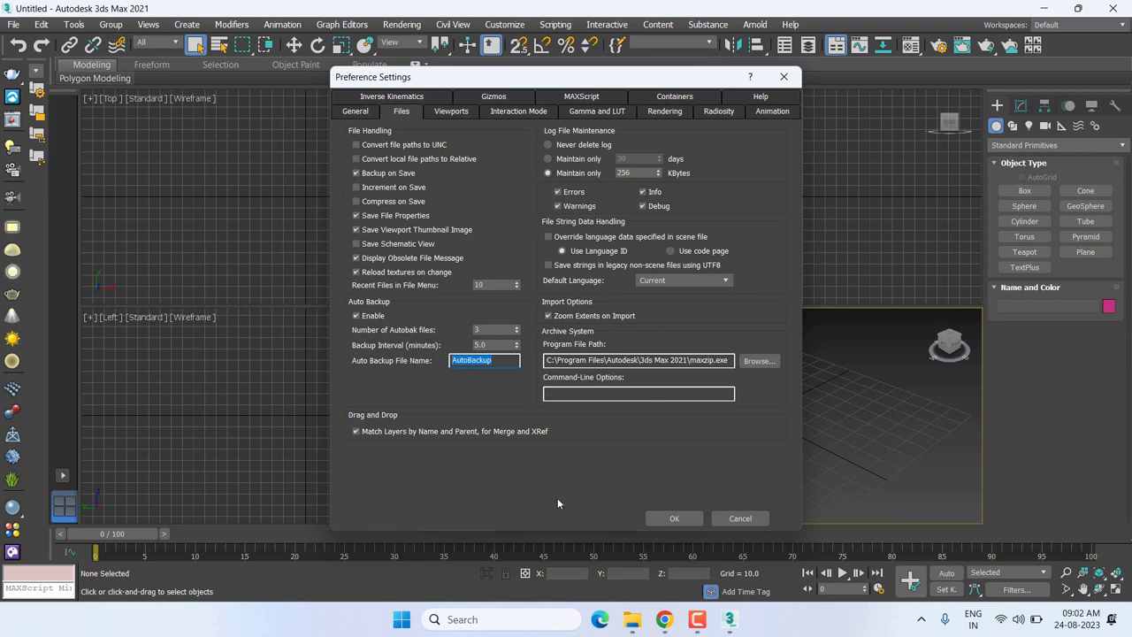
pyautogui.click(631, 619)
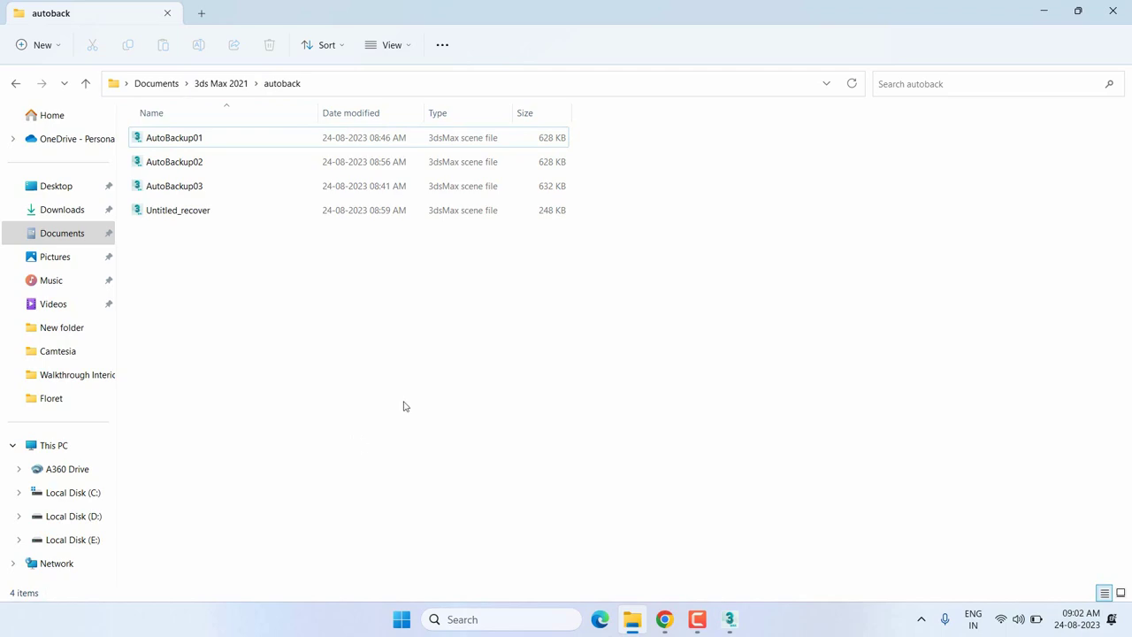
pyautogui.click(1044, 20)
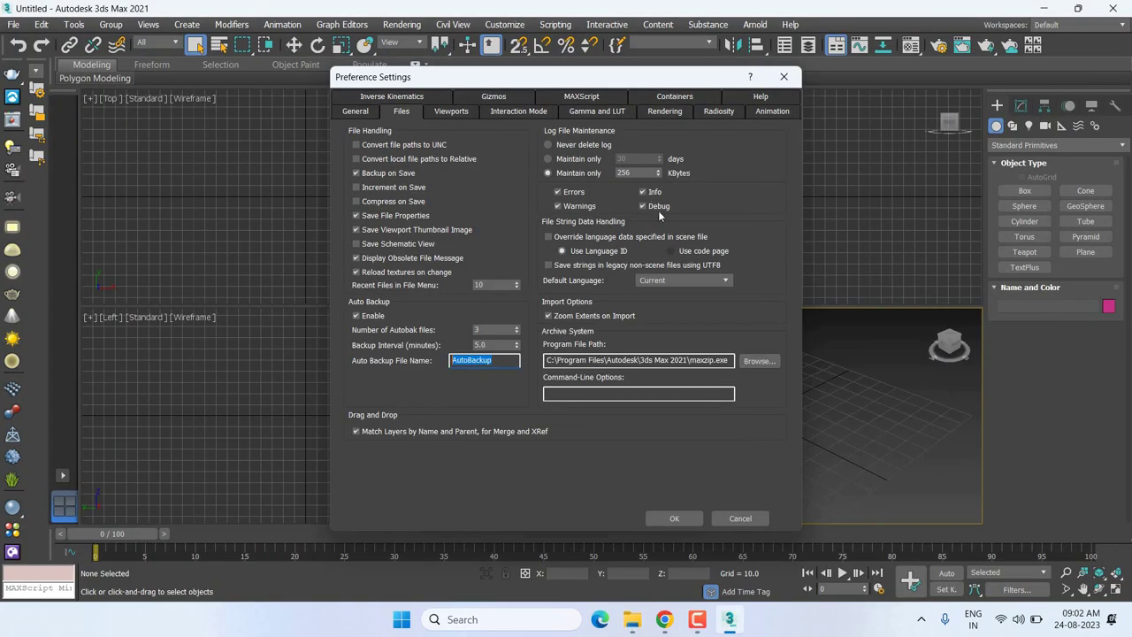
# Set Scene Undo Levels on the General page to 500 and confirm with OK.
pyautogui.moveTo(585, 86); pyautogui.dragTo(612, 72)
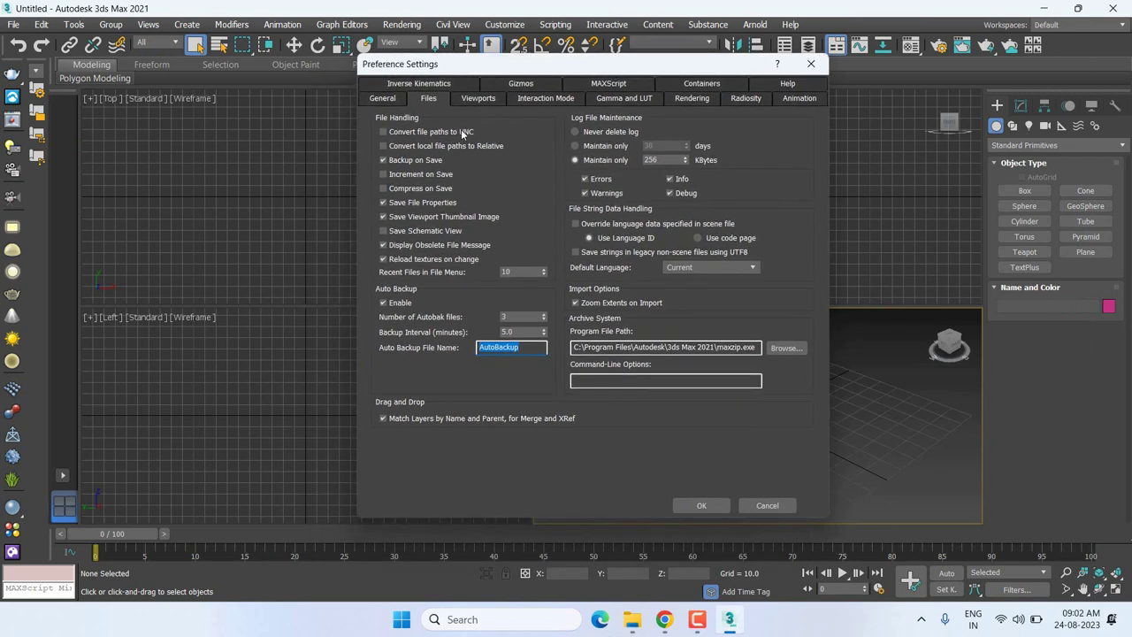
pyautogui.click(381, 99)
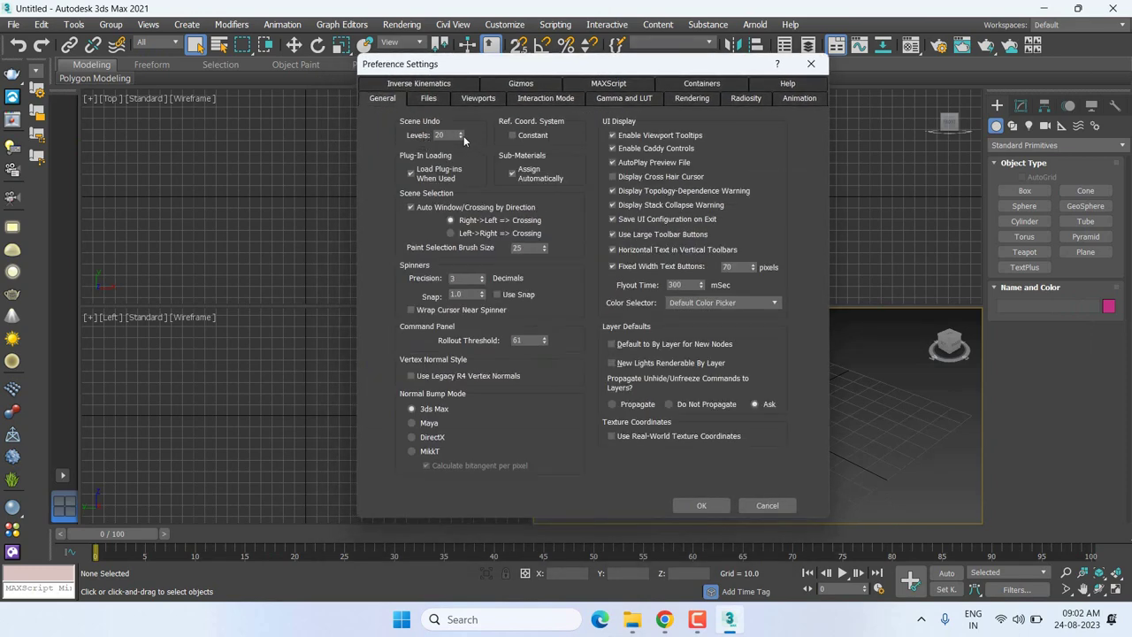
pyautogui.moveTo(461, 132); pyautogui.dragTo(462, 105)
pyautogui.click(702, 507)
pyautogui.click(701, 506)
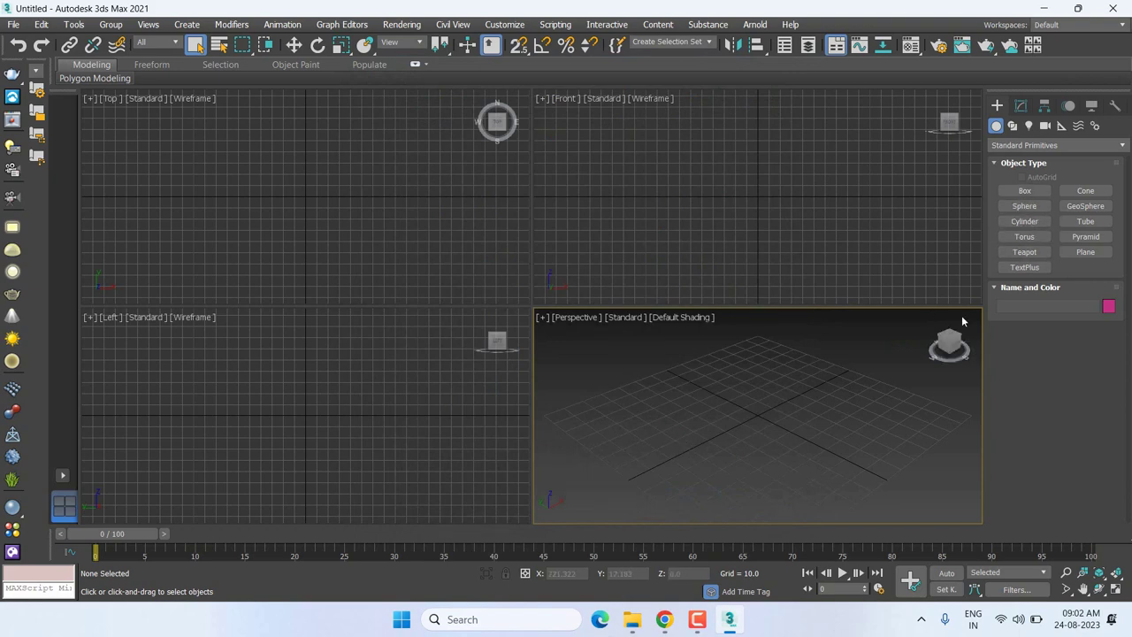
# Create a teapot of radius 36.25 at the grid centre in the Perspective viewport.
pyautogui.click(1025, 191)
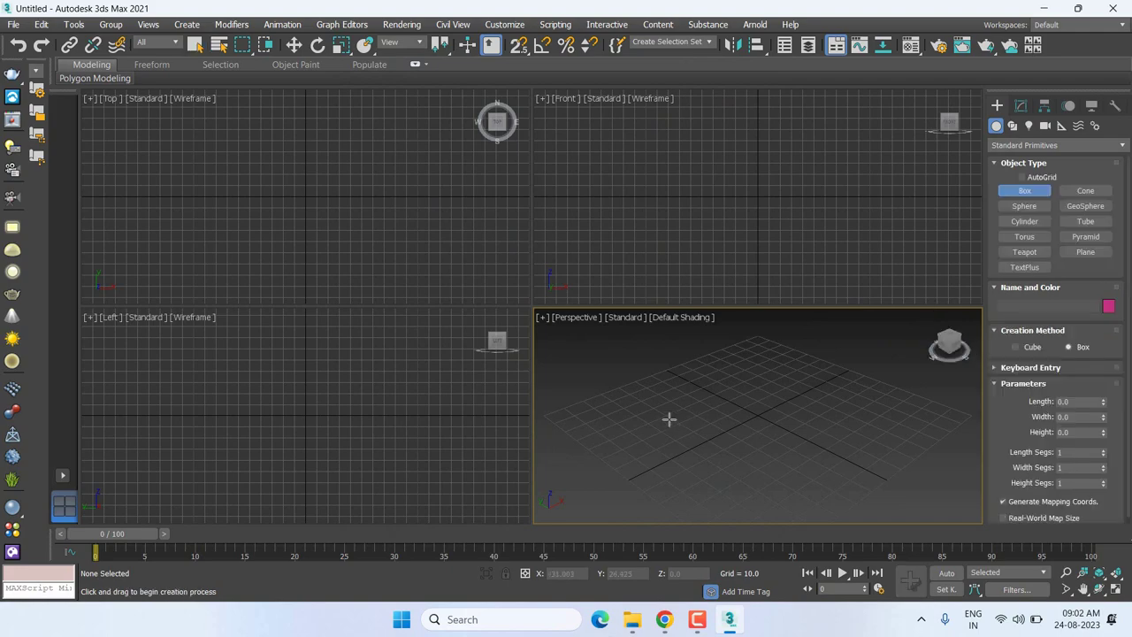
pyautogui.click(1024, 252)
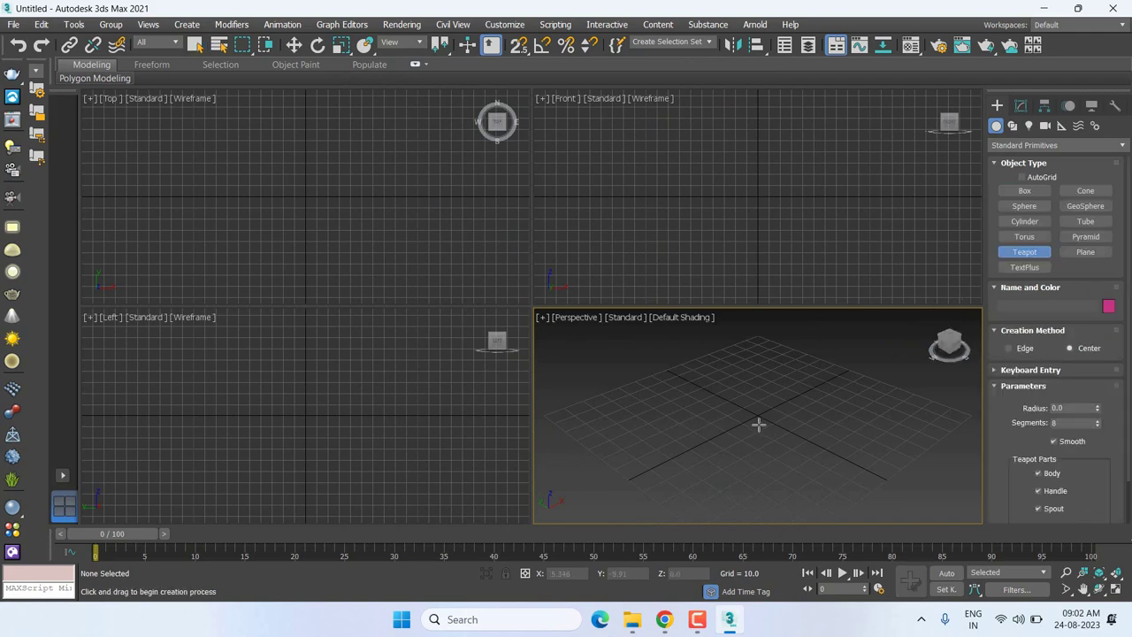
pyautogui.moveTo(758, 418); pyautogui.dragTo(789, 461)
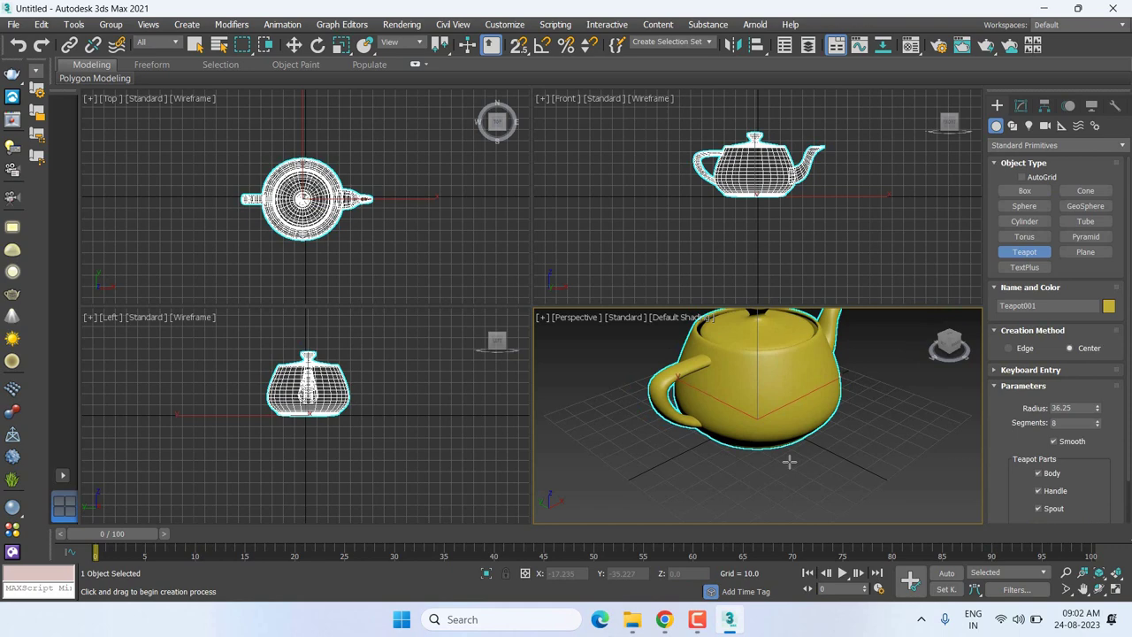
# Switch to Move and maximize the Perspective viewport, framing the teapot.
pyautogui.press('w')
pyautogui.hotkey('alt', 'w')
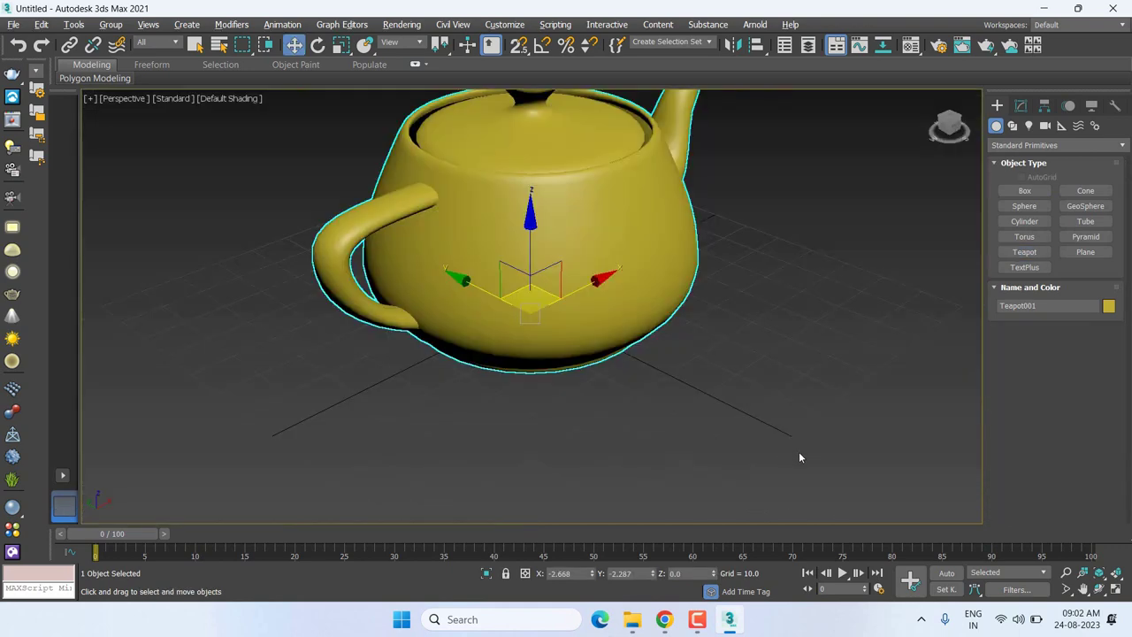
pyautogui.scroll(-3, 761, 349)
pyautogui.moveTo(690, 345); pyautogui.dragTo(675, 371, button='middle')
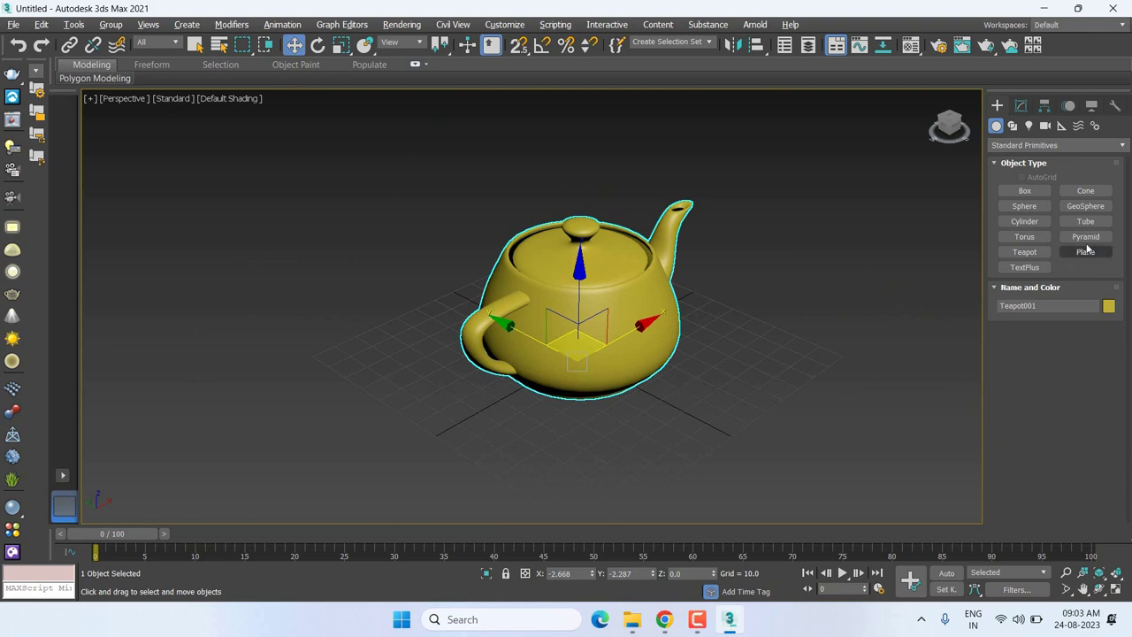
# Add a Symmetry modifier to Teapot001 and orbit to view its front.
pyautogui.click(1021, 105)
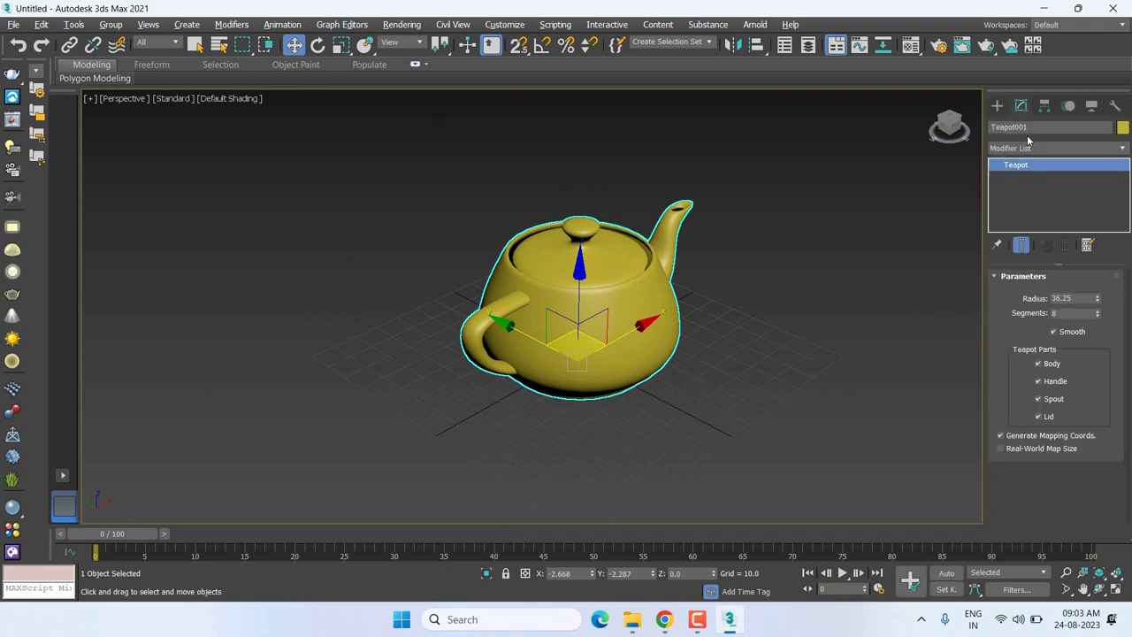
pyautogui.click(1027, 148)
pyautogui.scroll(-10, 1070, 342)
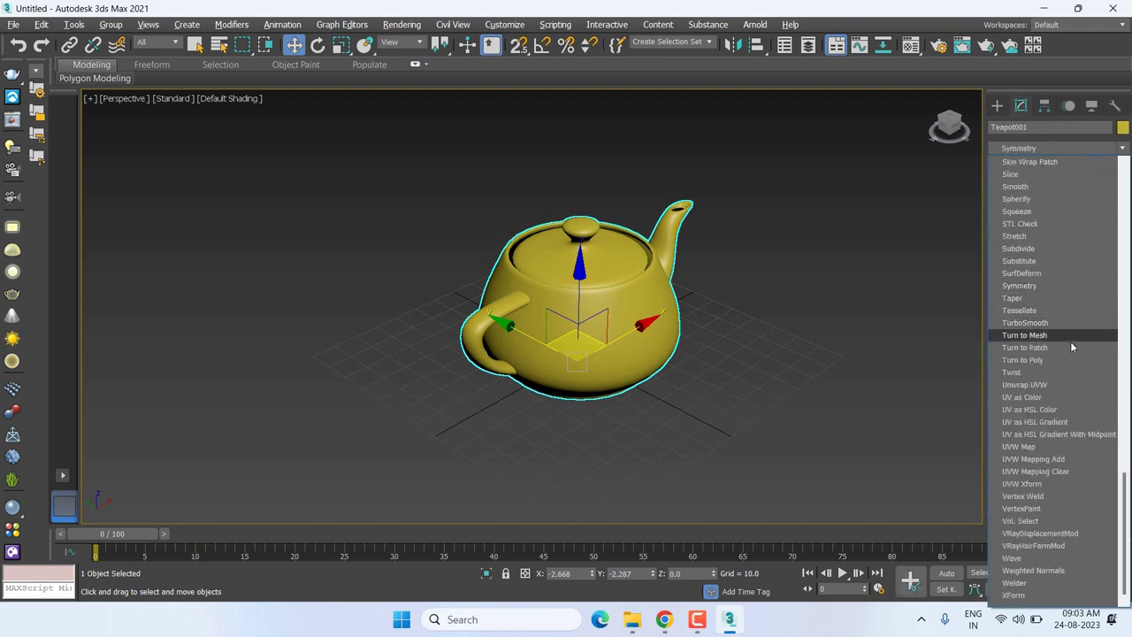
pyautogui.click(1033, 290)
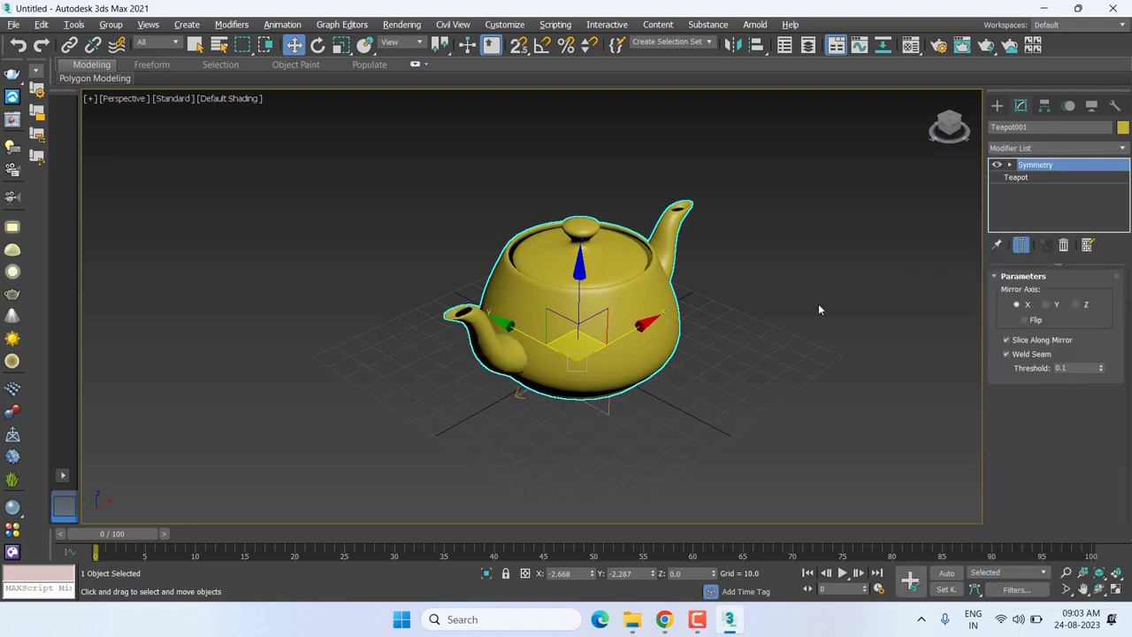
pyautogui.keyDown('alt'); pyautogui.moveTo(815, 317); pyautogui.dragTo(780, 302, button='middle'); pyautogui.keyUp('alt')
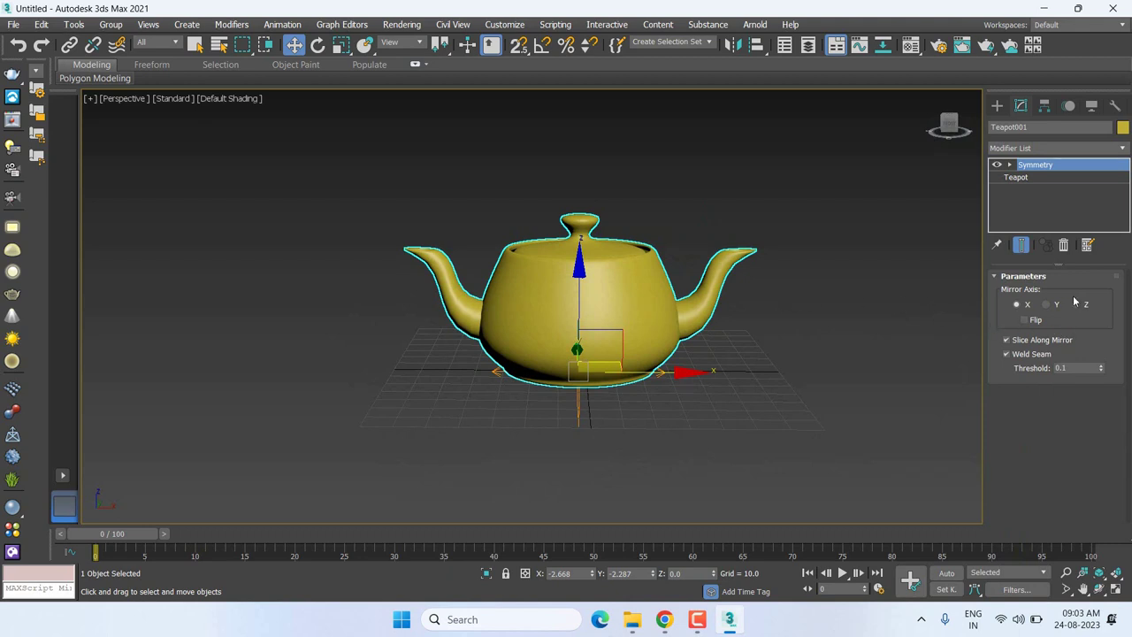
# Select the Symmetry mirror plane, enable Flip, and slide it along X.
pyautogui.click(1010, 165)
pyautogui.click(1034, 178)
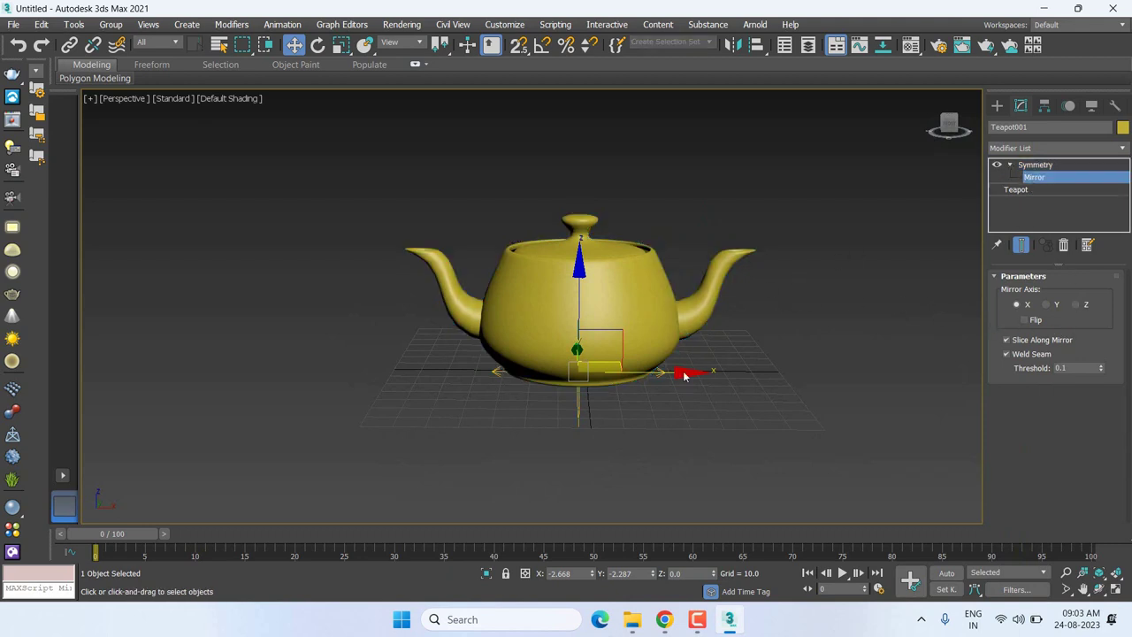
pyautogui.moveTo(673, 375)
pyautogui.mouseDown()
pyautogui.moveTo(607, 373)
pyautogui.moveTo(711, 372)
pyautogui.mouseUp()
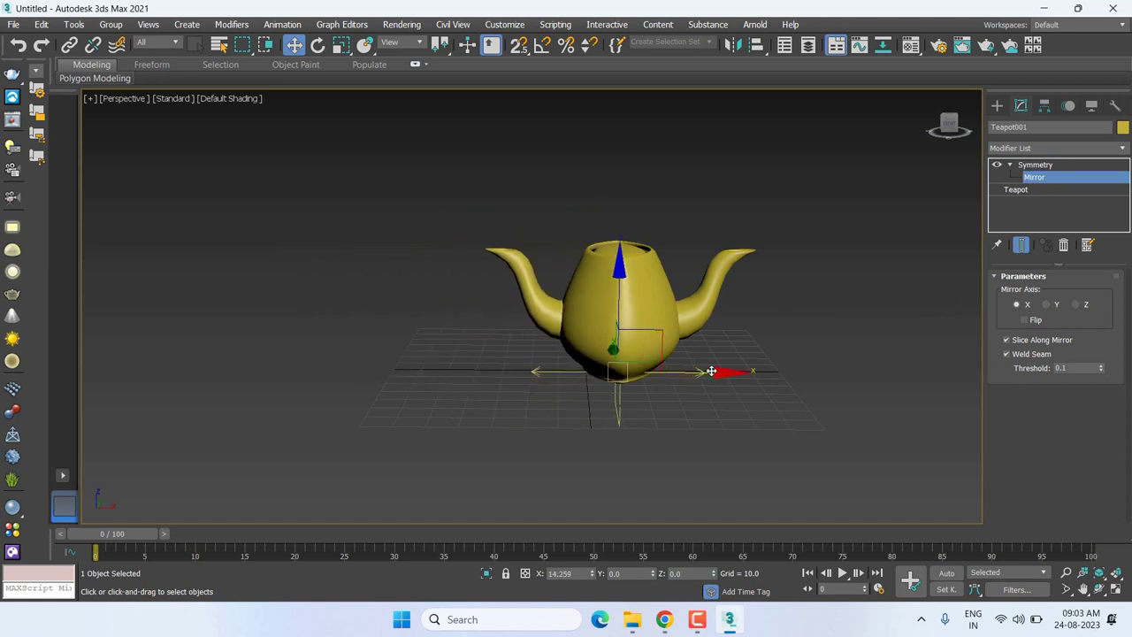
pyautogui.moveTo(711, 371)
pyautogui.mouseDown()
pyautogui.moveTo(522, 374)
pyautogui.moveTo(529, 391)
pyautogui.mouseUp()
pyautogui.click(1029, 320)
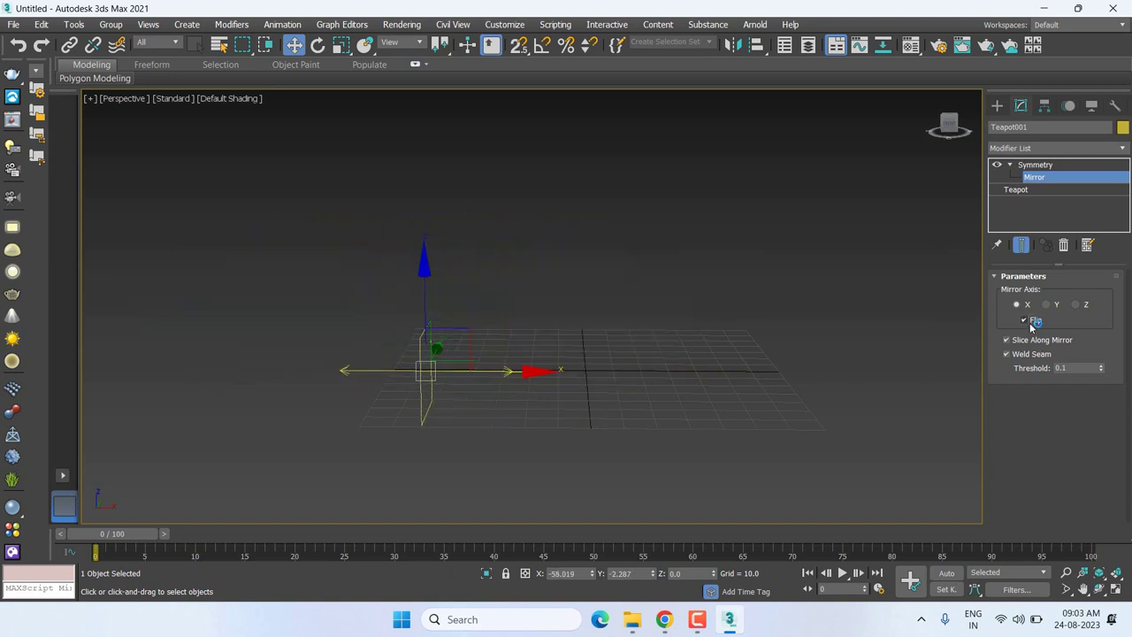
pyautogui.moveTo(423, 378); pyautogui.dragTo(811, 364)
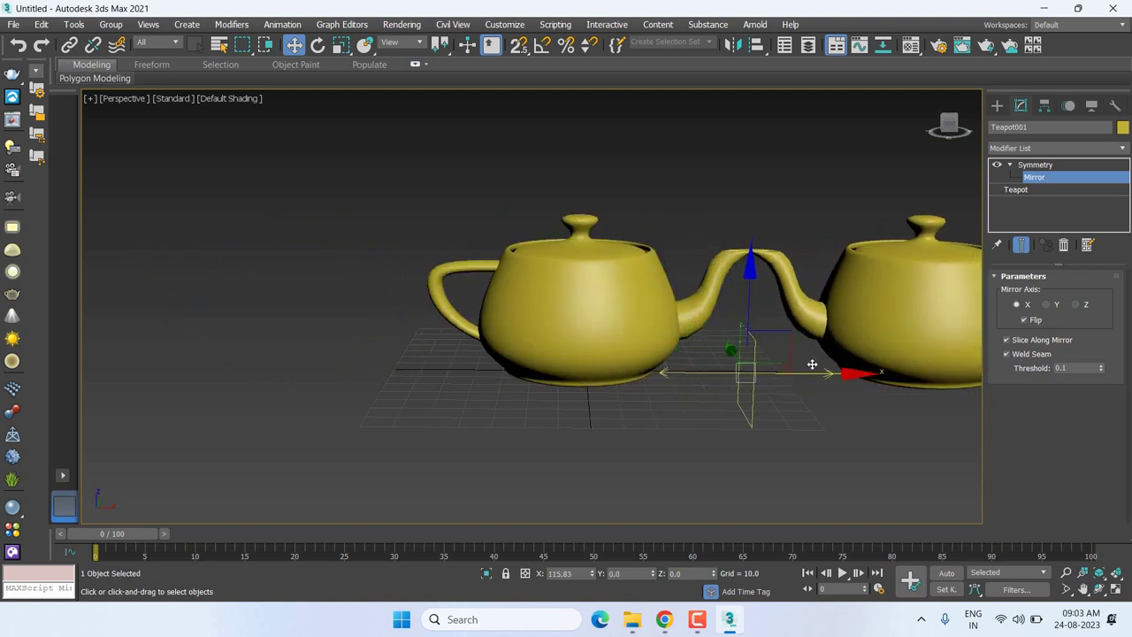
# Set the mirror axis to Y and move the mirror plane along Y for two teapots.
pyautogui.scroll(-5, 812, 362)
pyautogui.moveTo(687, 356); pyautogui.dragTo(367, 358)
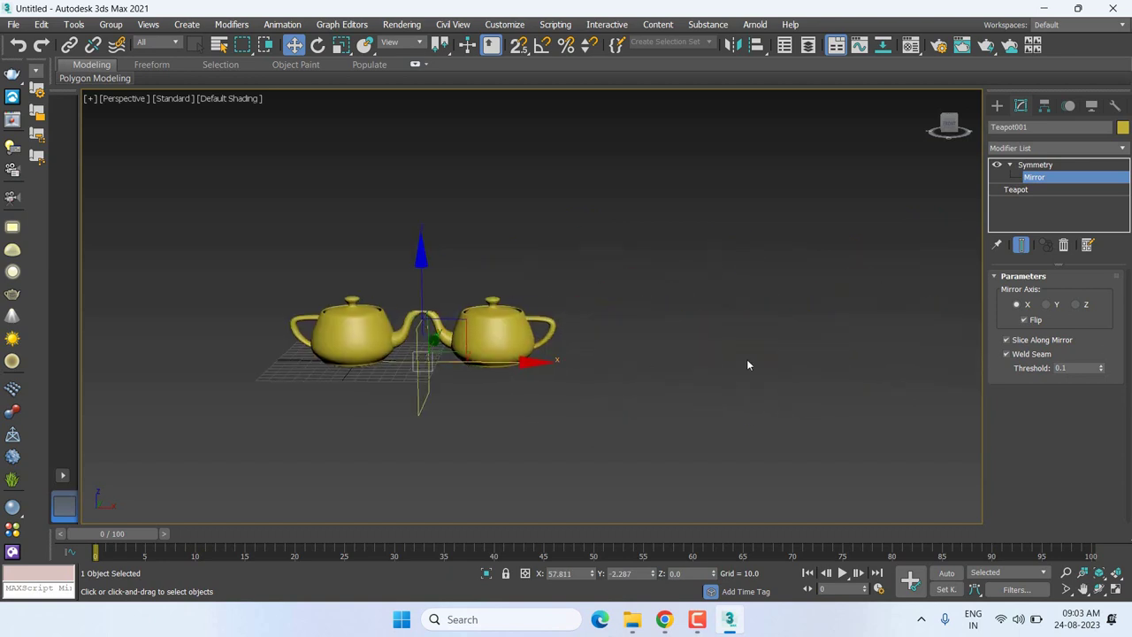
pyautogui.click(1047, 304)
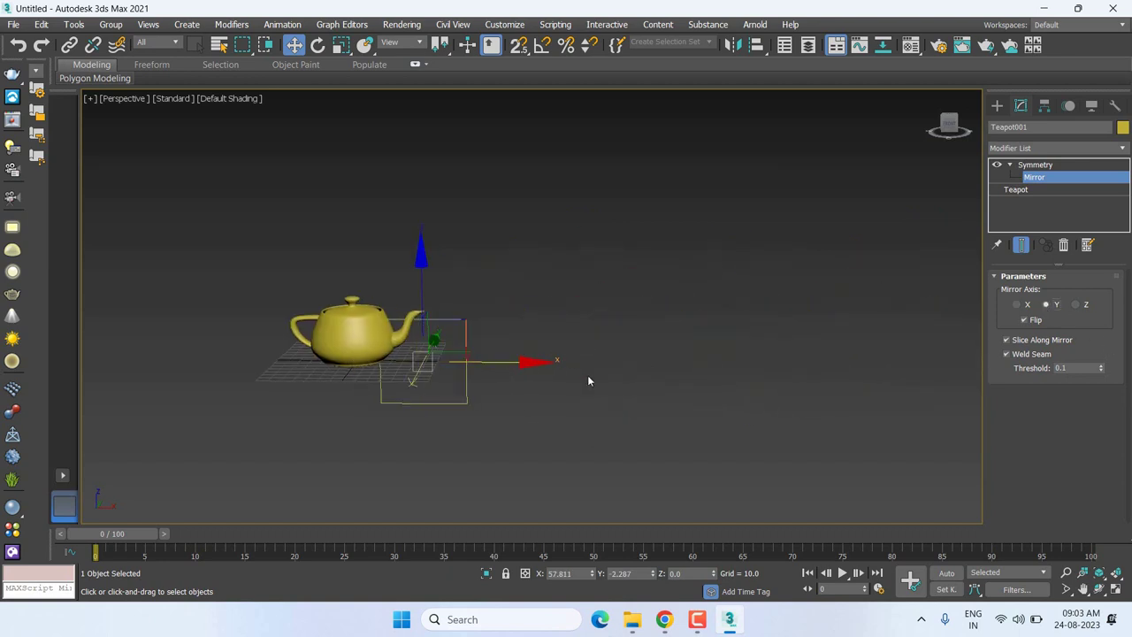
pyautogui.moveTo(697, 343)
pyautogui.keyDown('alt'); pyautogui.mouseDown(button='middle')
pyautogui.moveTo(539, 416)
pyautogui.moveTo(544, 383)
pyautogui.mouseUp(button='middle'); pyautogui.keyUp('alt')
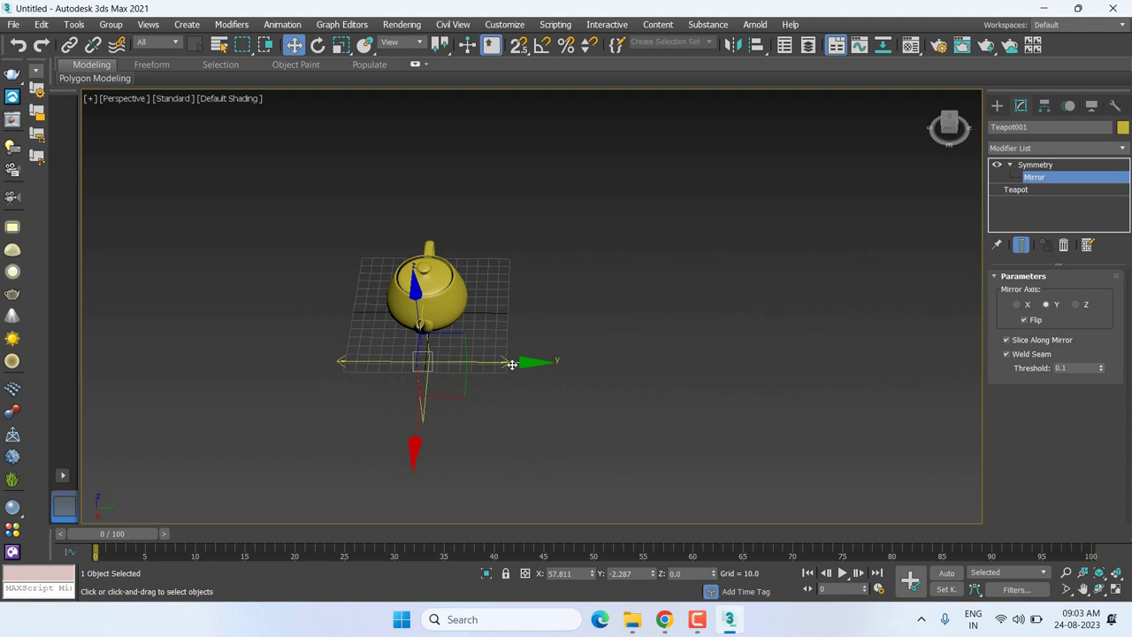
pyautogui.moveTo(497, 355)
pyautogui.mouseDown()
pyautogui.moveTo(553, 354)
pyautogui.moveTo(541, 354)
pyautogui.mouseUp()
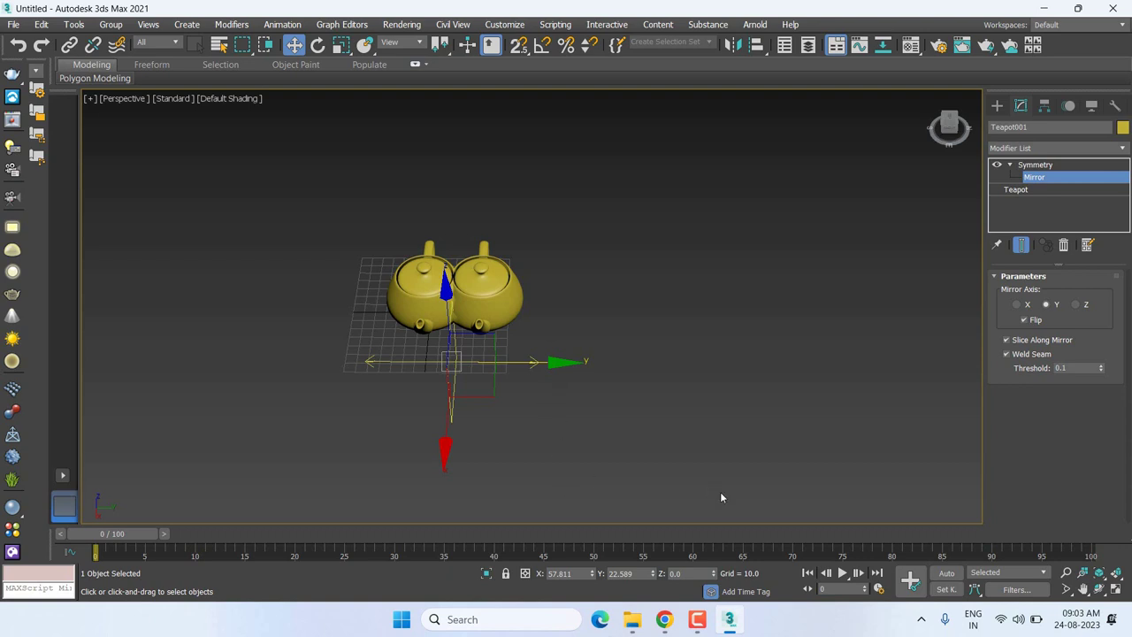
pyautogui.moveTo(578, 420); pyautogui.dragTo(680, 390, button='middle')
pyautogui.moveTo(678, 394); pyautogui.dragTo(380, 182)
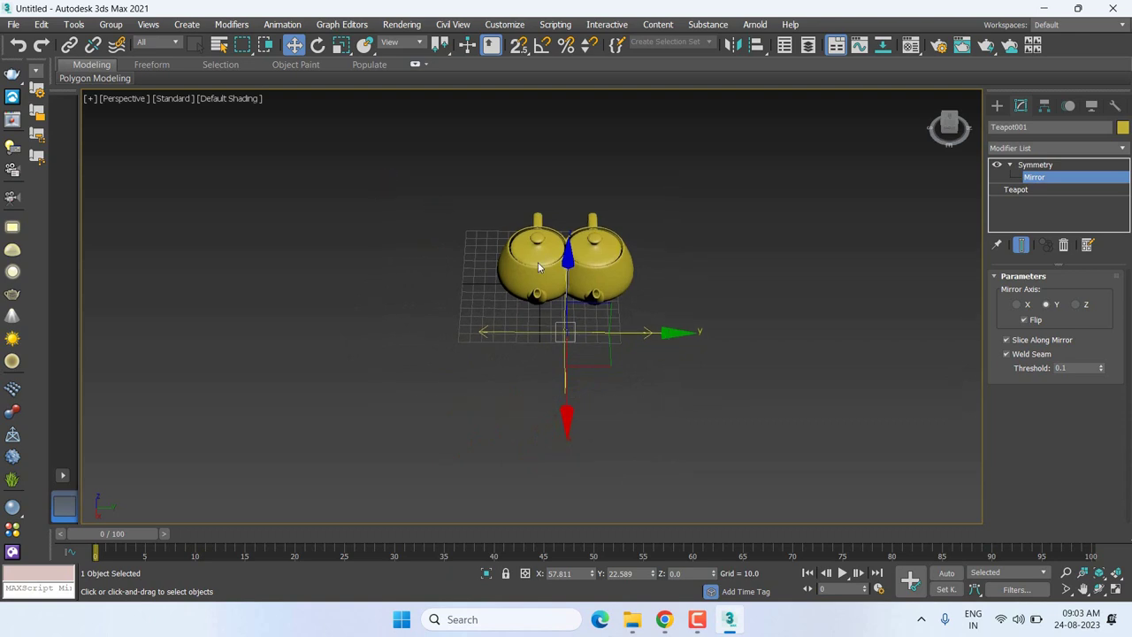
pyautogui.scroll(3, 539, 268)
pyautogui.click(1042, 147)
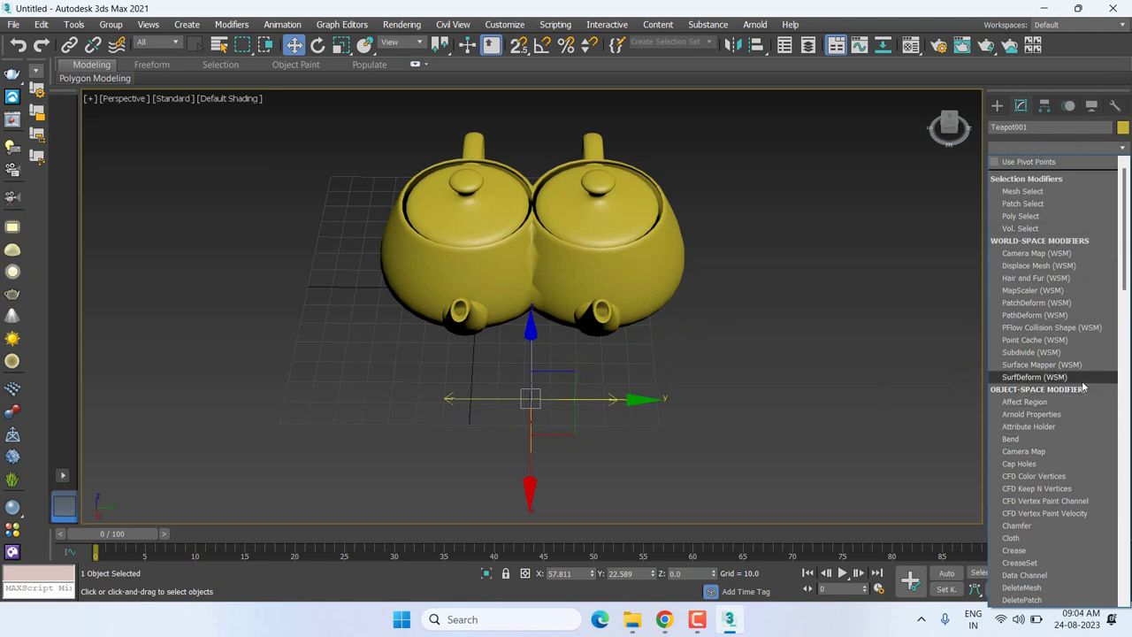
pyautogui.scroll(-1, 1127, 257)
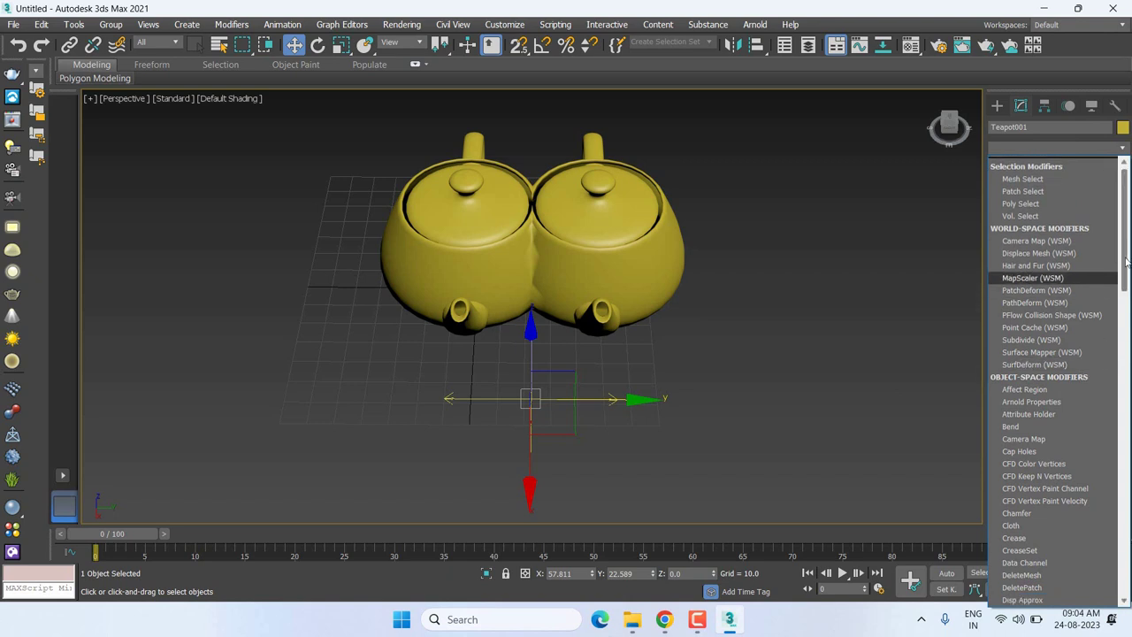
pyautogui.moveTo(1127, 262); pyautogui.dragTo(1127, 335)
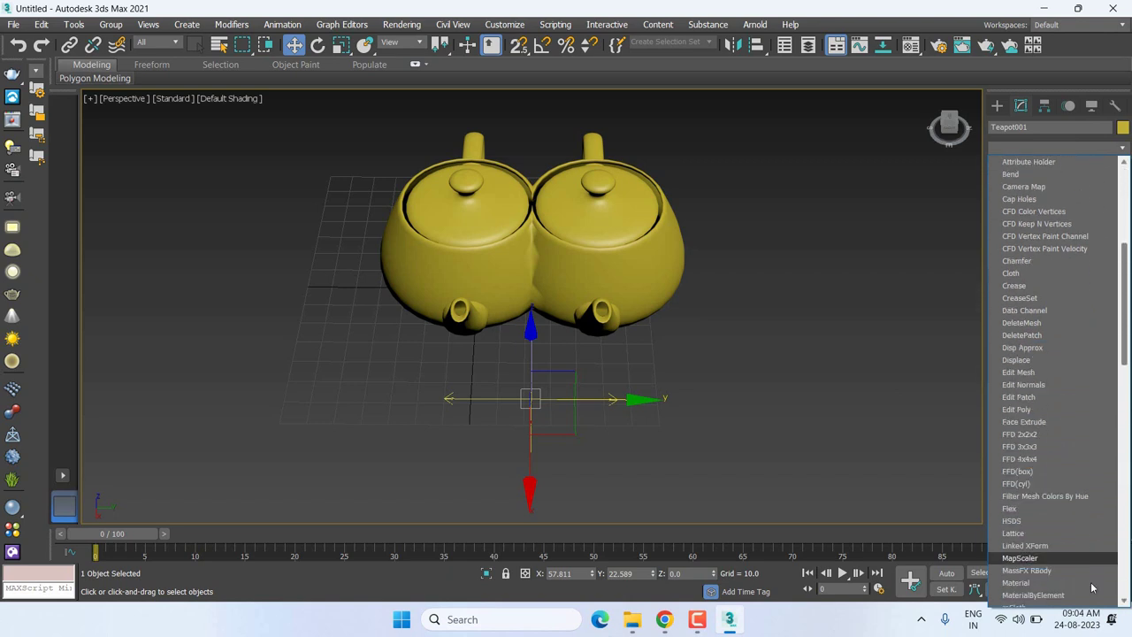